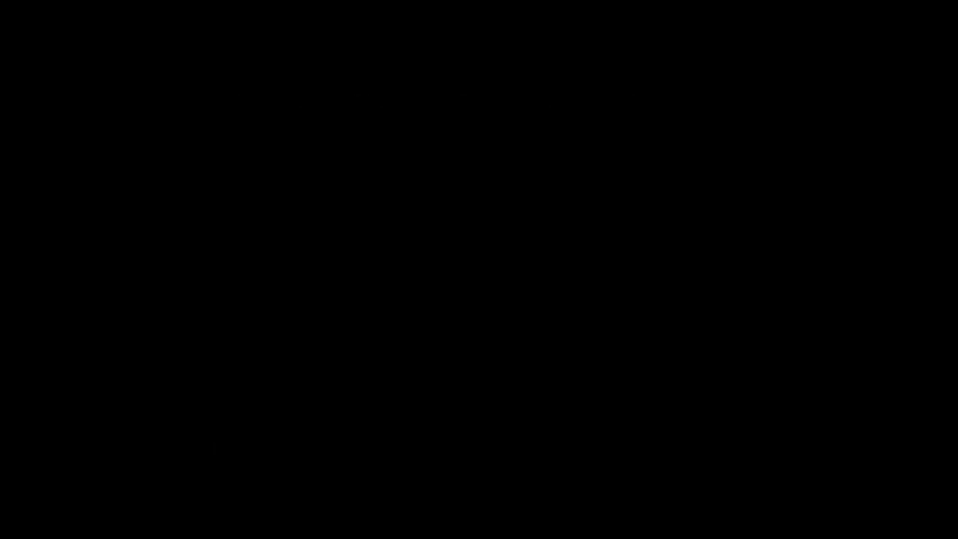
Find Epic Games Launcher from the Start menu and launch Unreal Engine 4.20.3
type("epic")
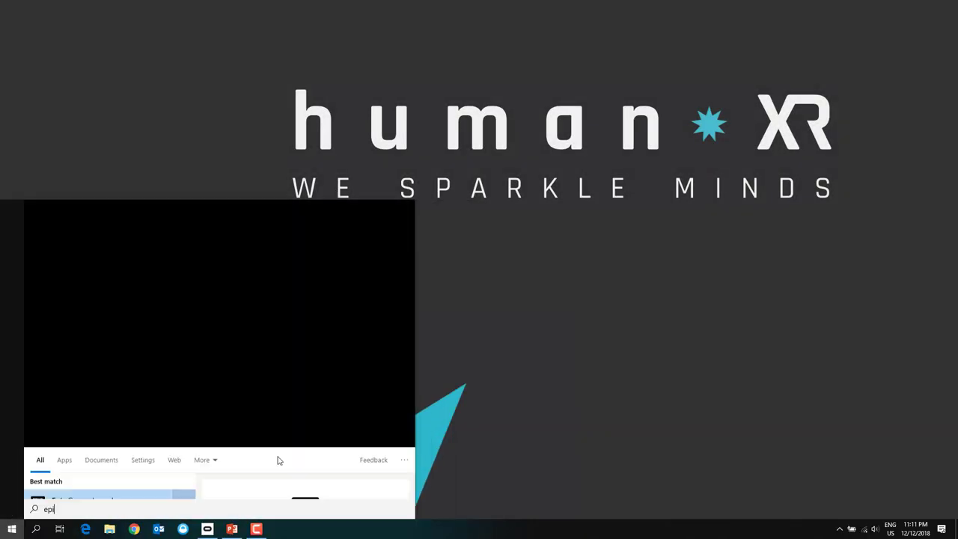
left_click(119, 257)
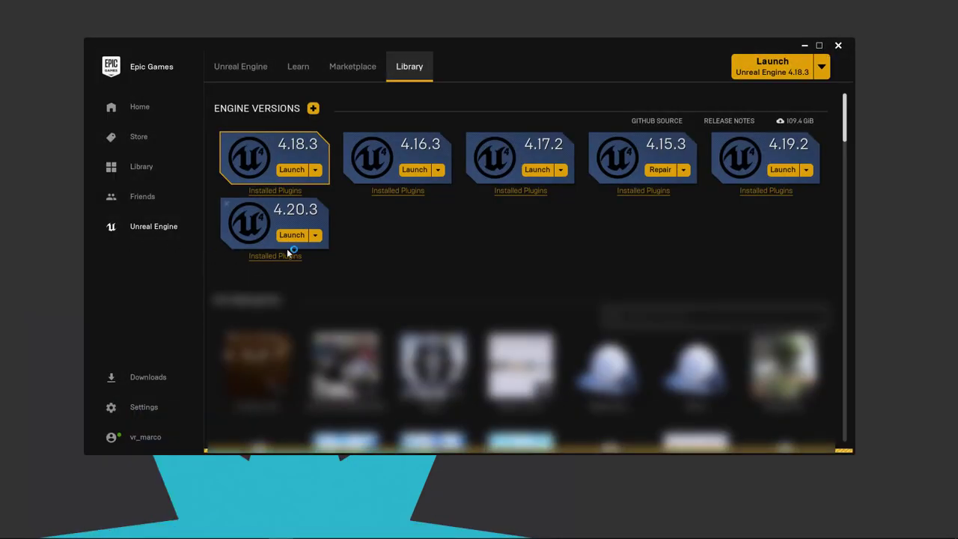
left_click(292, 235)
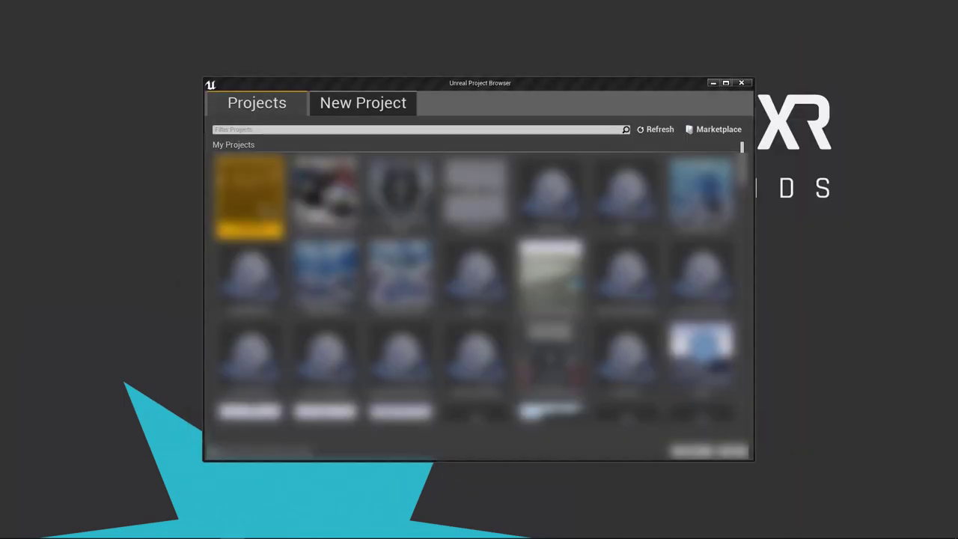
Create a new project from the Virtual Reality Blueprint template named VRClimbingSys
left_click(358, 103)
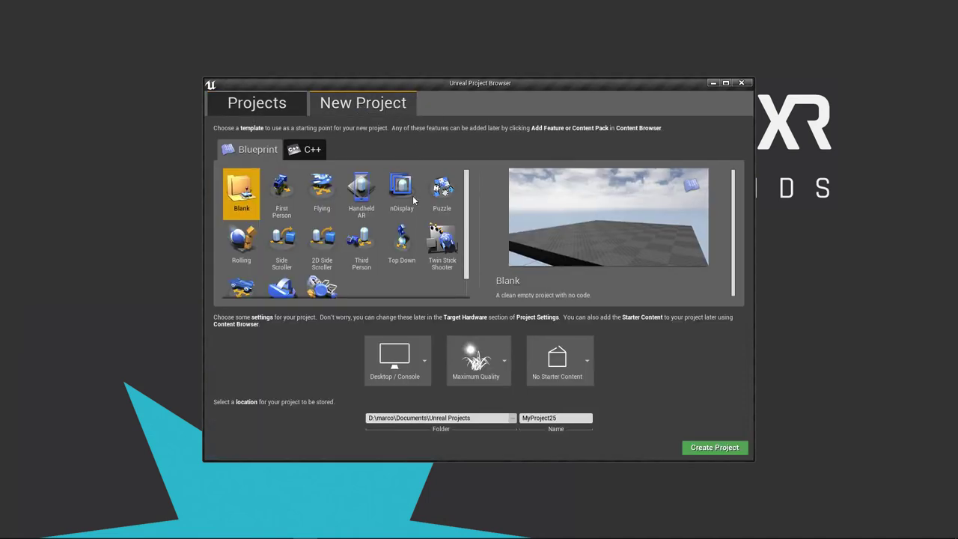
scroll(419, 240, "down", 1)
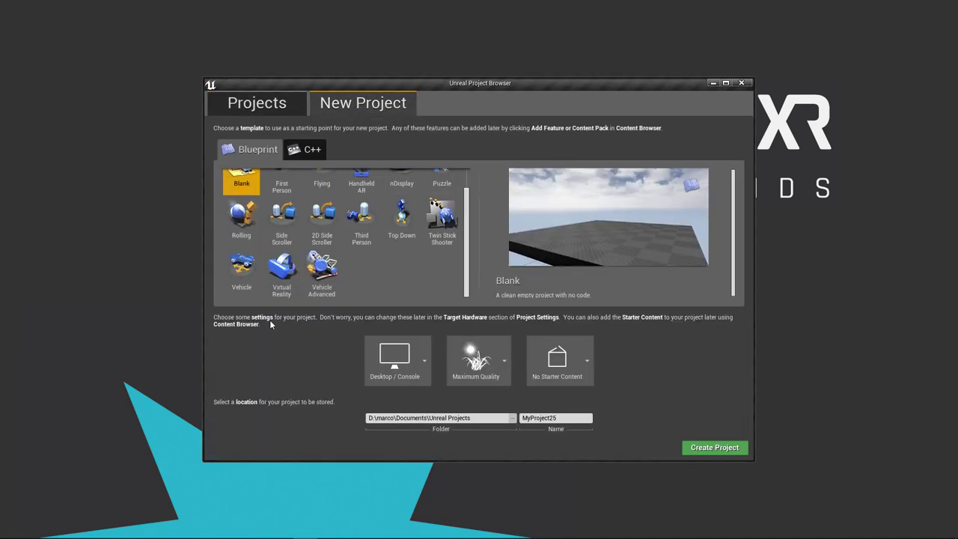
left_click(285, 274)
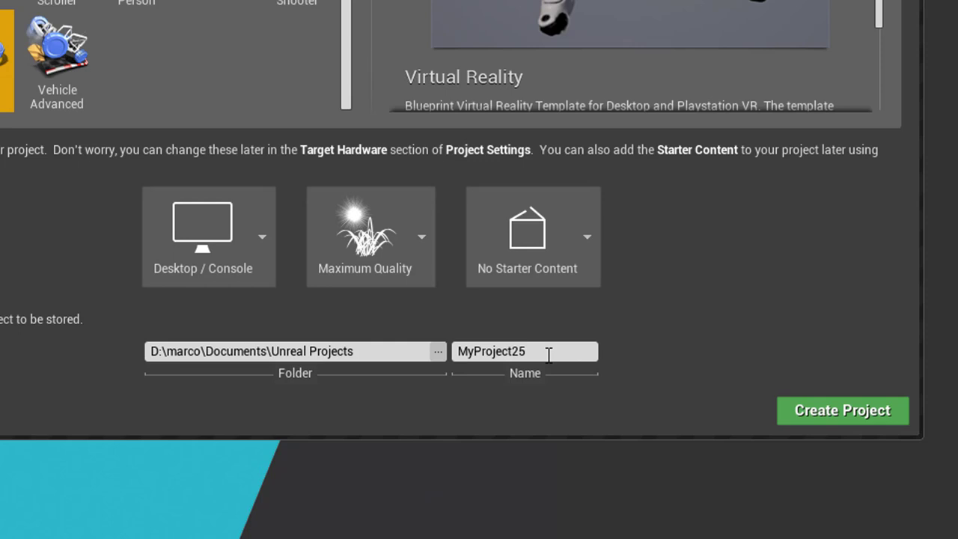
left_click(566, 419)
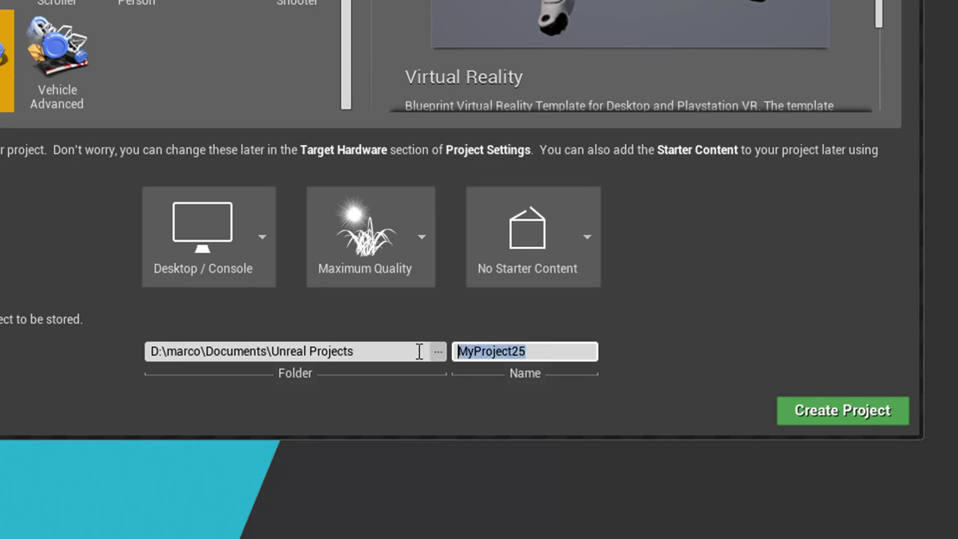
type("VR")
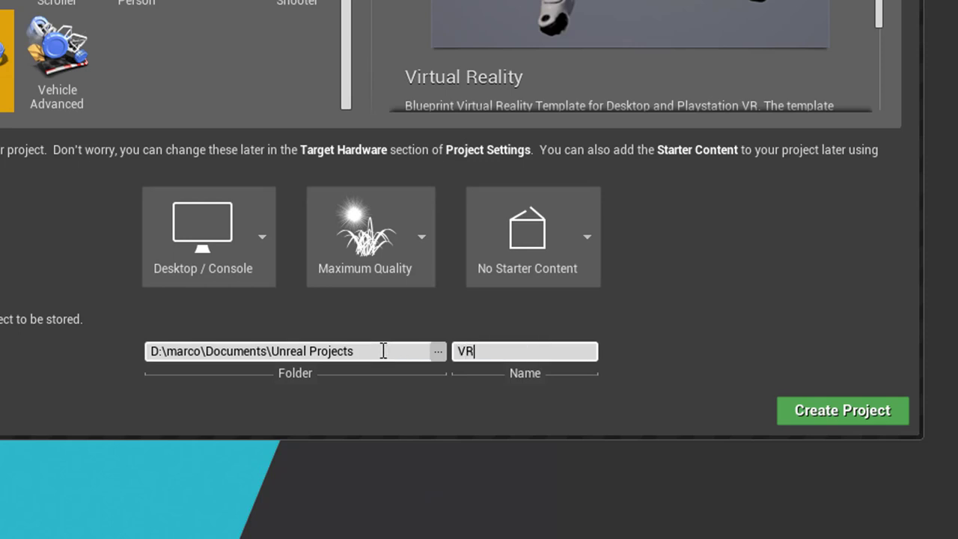
type("Climbing")
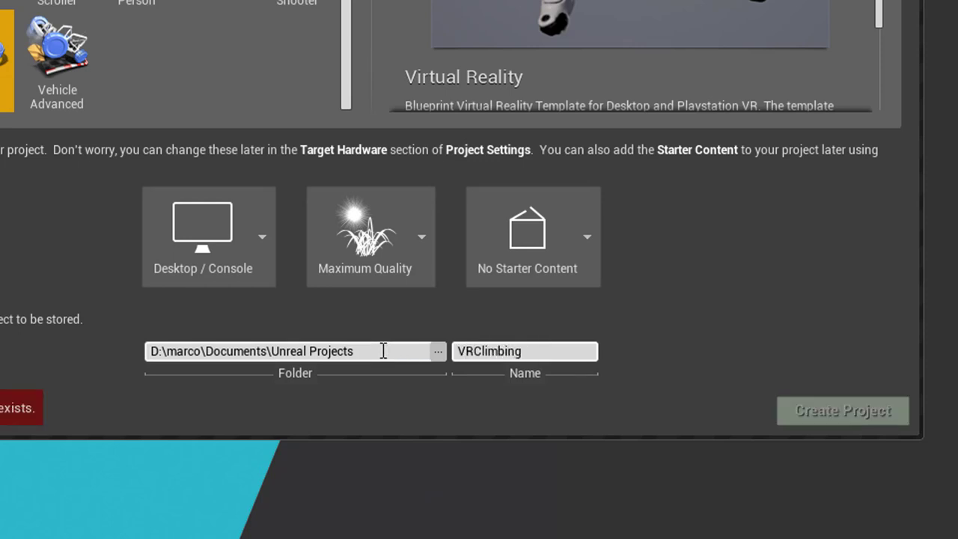
type("Sys")
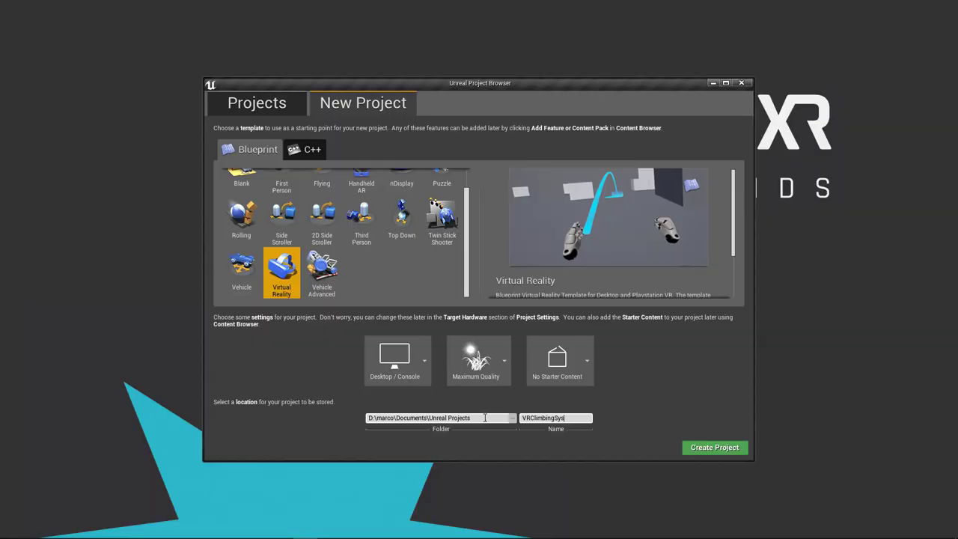
left_click(724, 447)
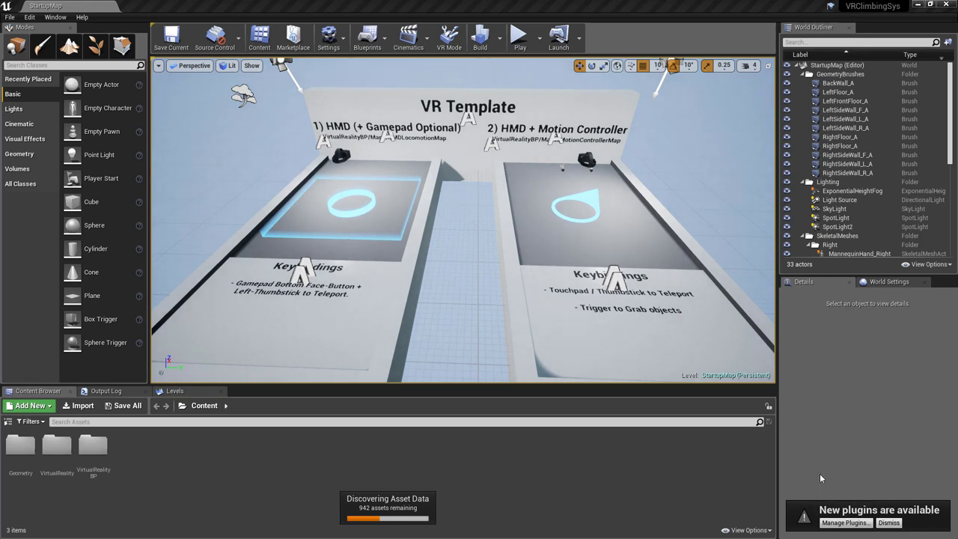
Open the MotionControllerMap level from VirtualRealityBP/Maps in the Content Browser
left_click(3, 422)
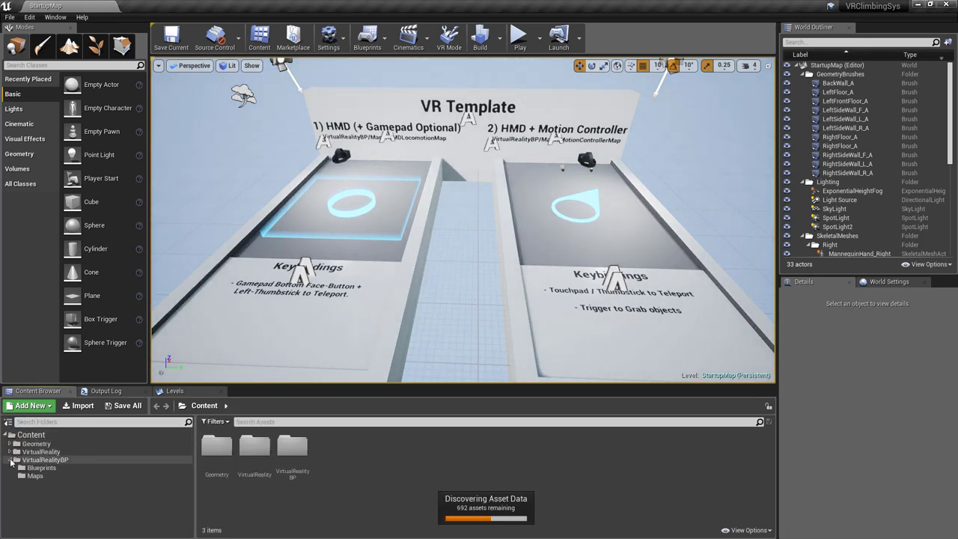
left_click(10, 459)
left_click(35, 475)
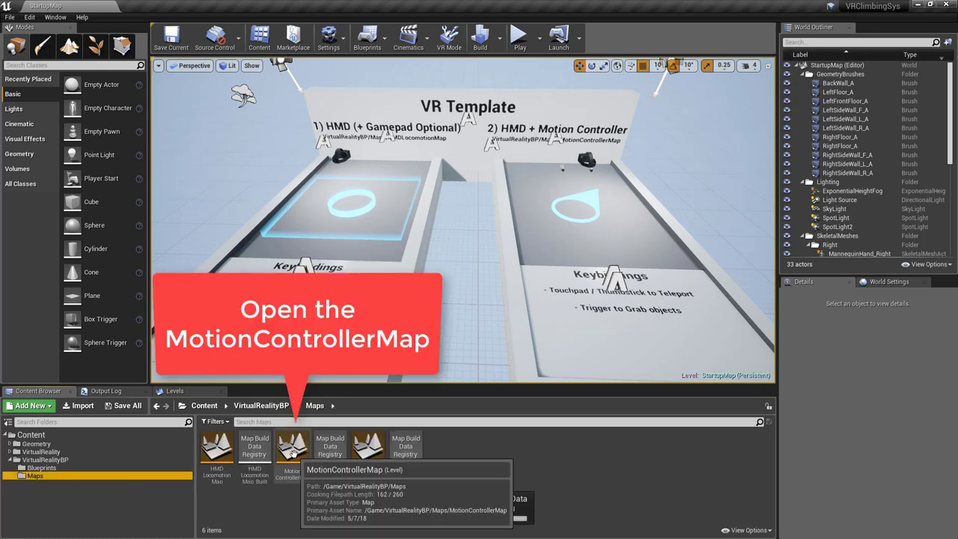
double_click(292, 453)
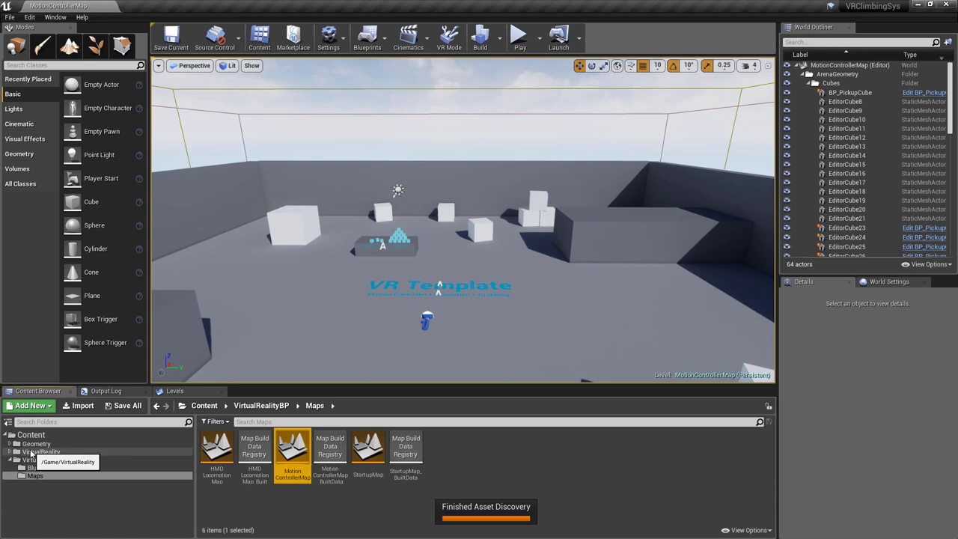
Create a Blueprint Interface named ClimbActorInterface in the VirtualRealityBP/Blueprints folder
left_click(73, 468)
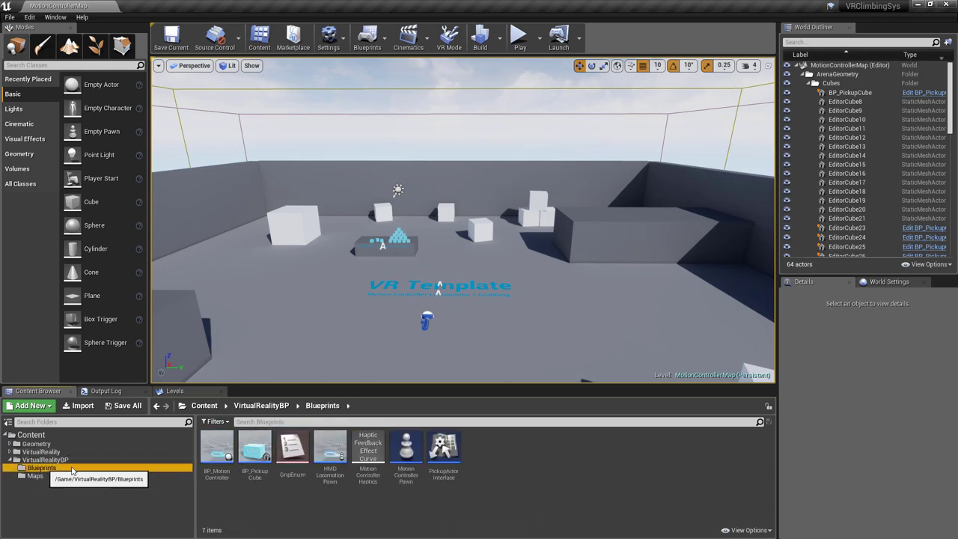
right_click(504, 462)
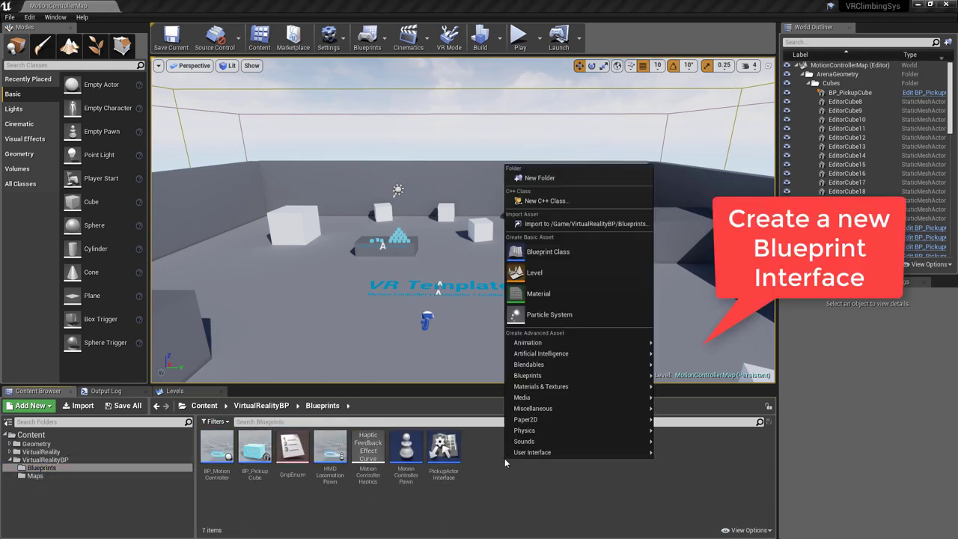
mouse_move(548, 378)
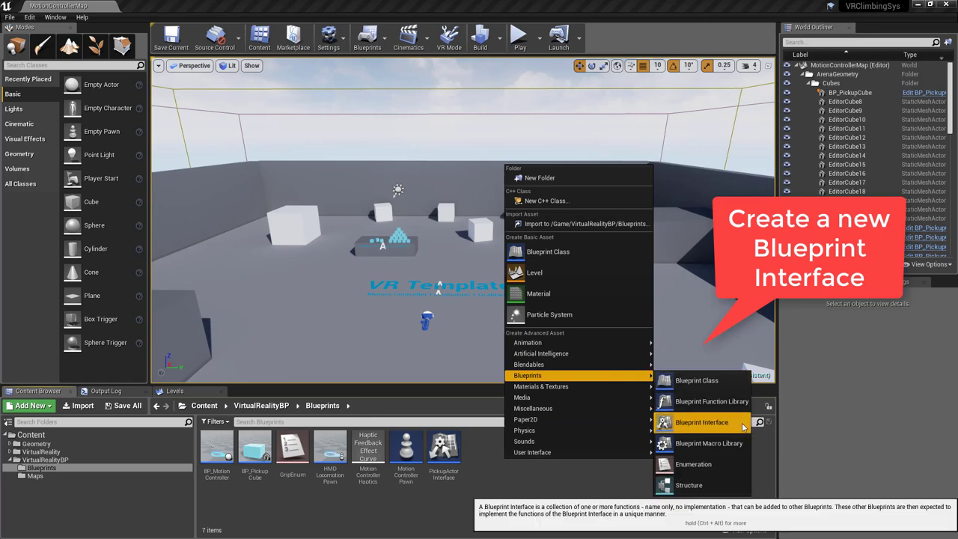
left_click(701, 422)
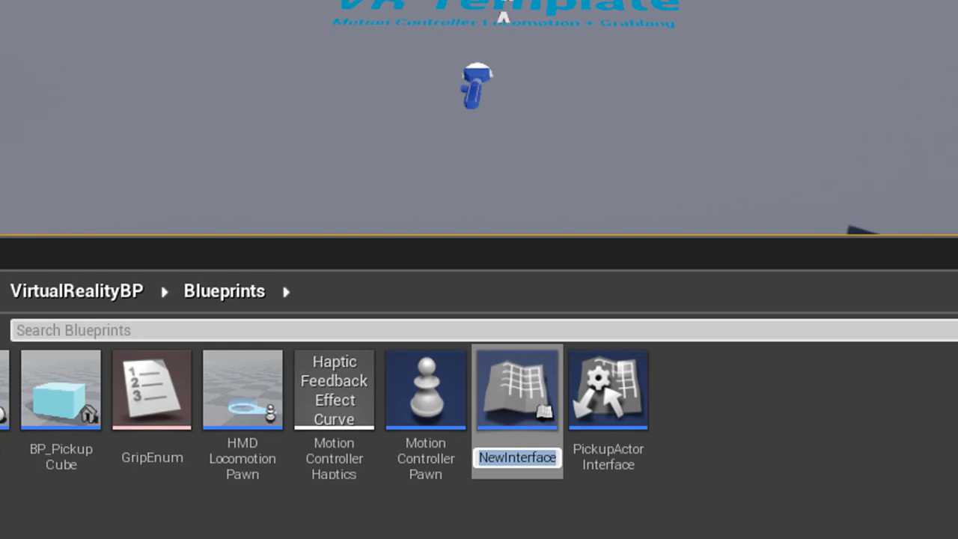
type("Climb")
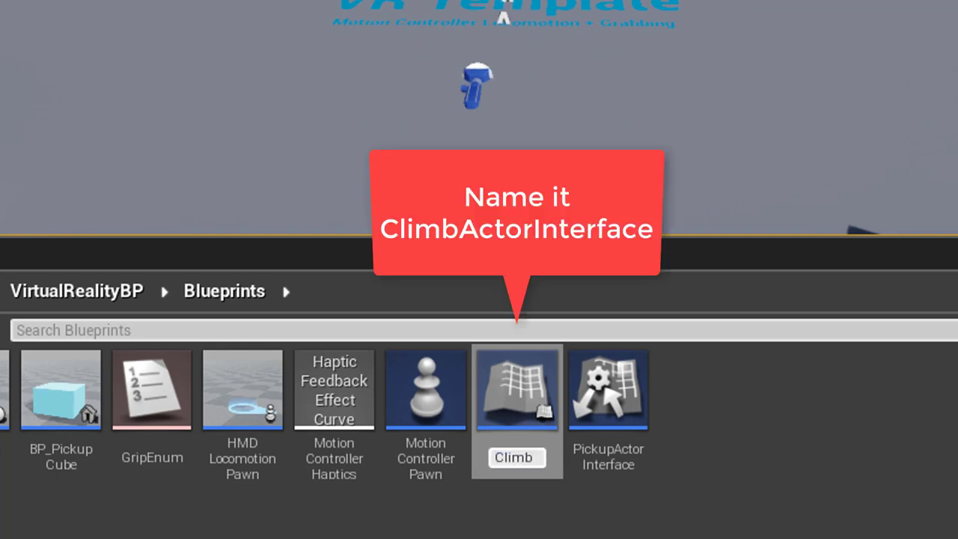
type("ActorInt")
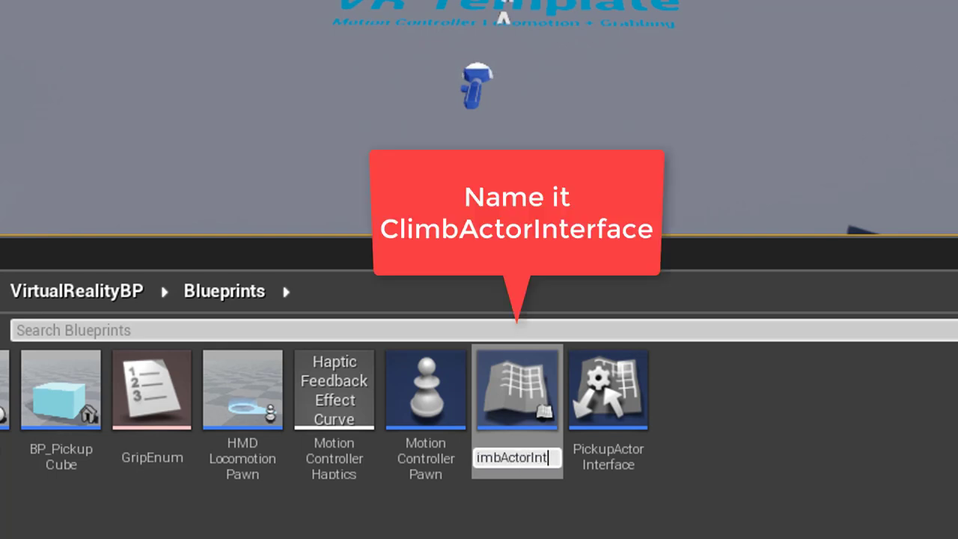
type("erface")
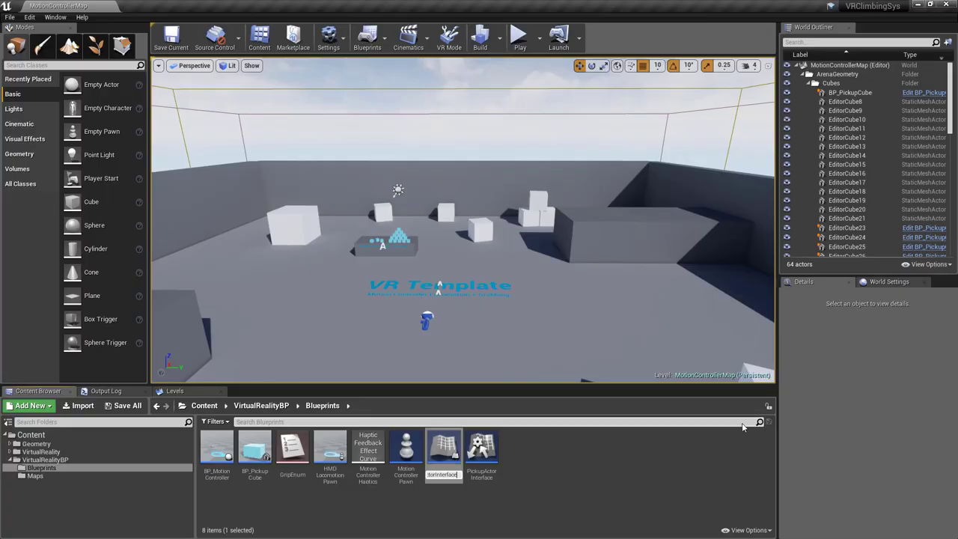
key("Return")
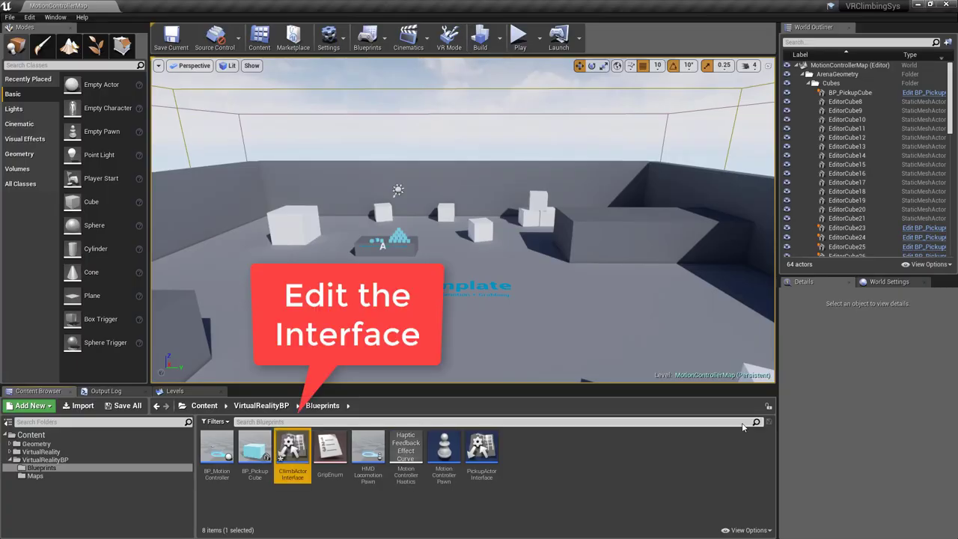
In ClimbActorInterface, add a Climb function with an input named Motion Controller
double_click(291, 449)
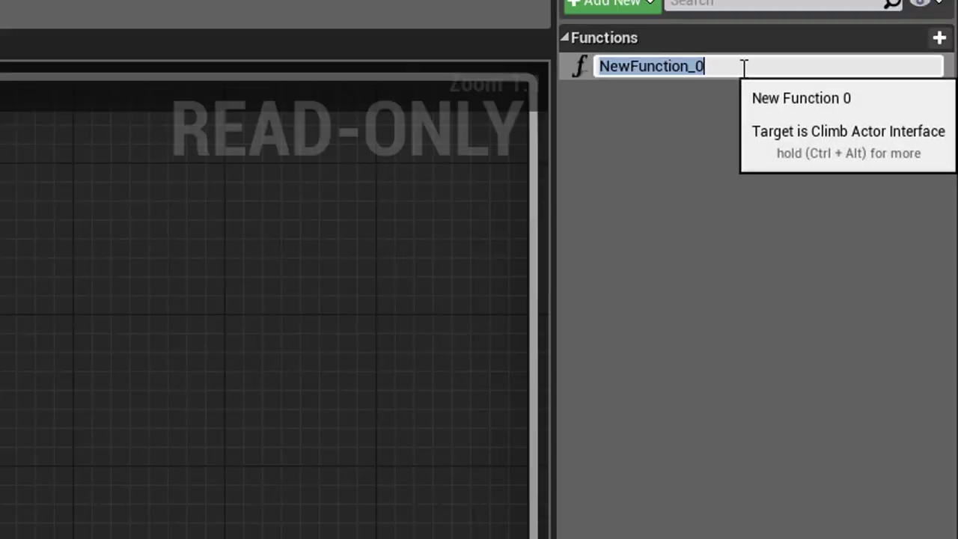
type("Clim")
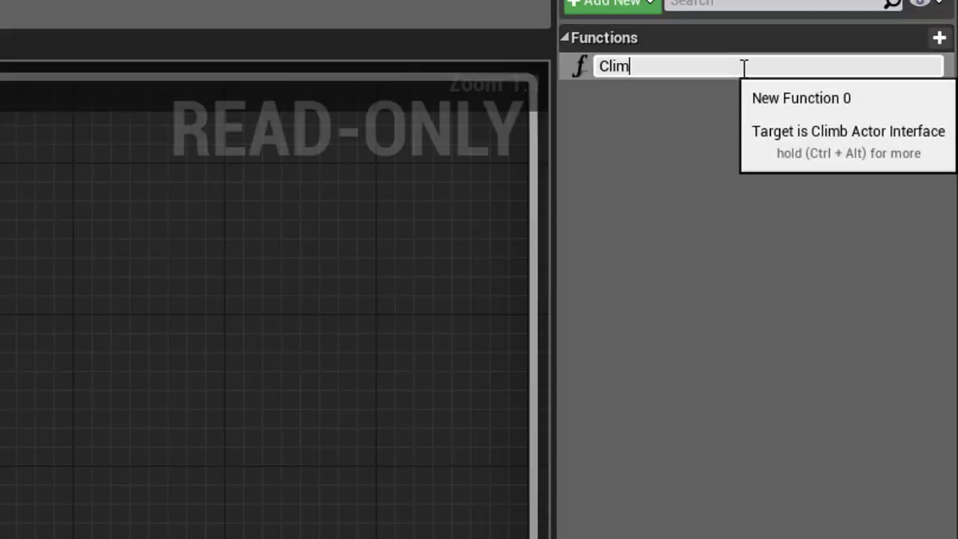
type("b")
key("Return")
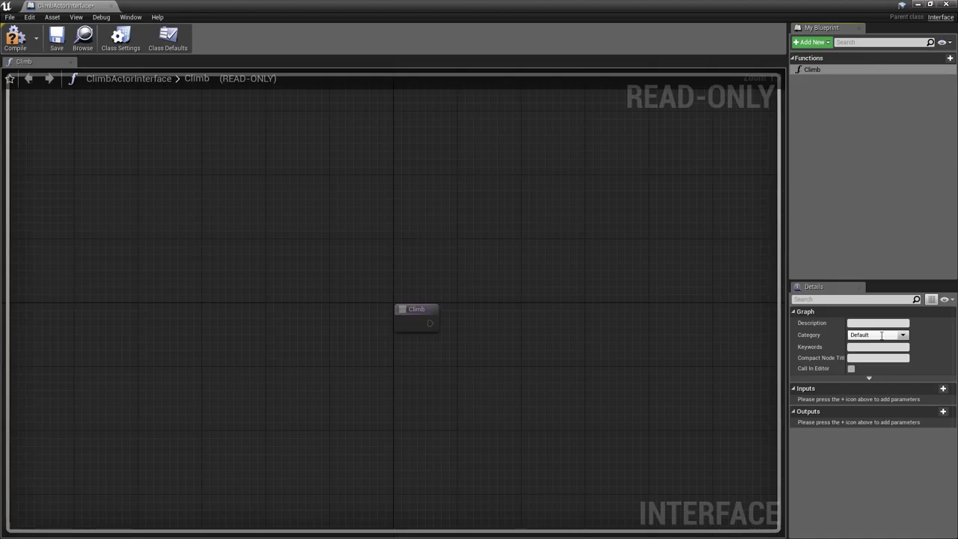
left_click(943, 389)
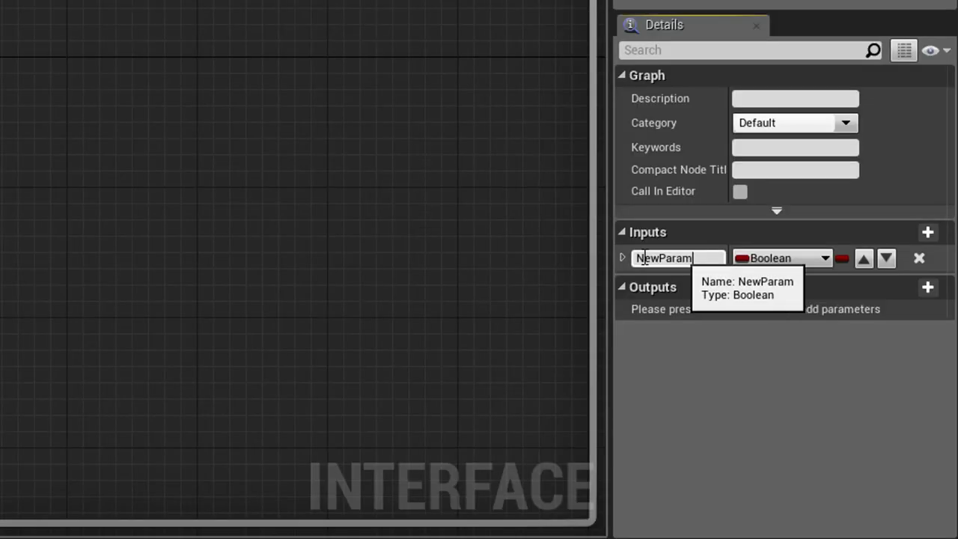
left_click(814, 401)
type("Mo")
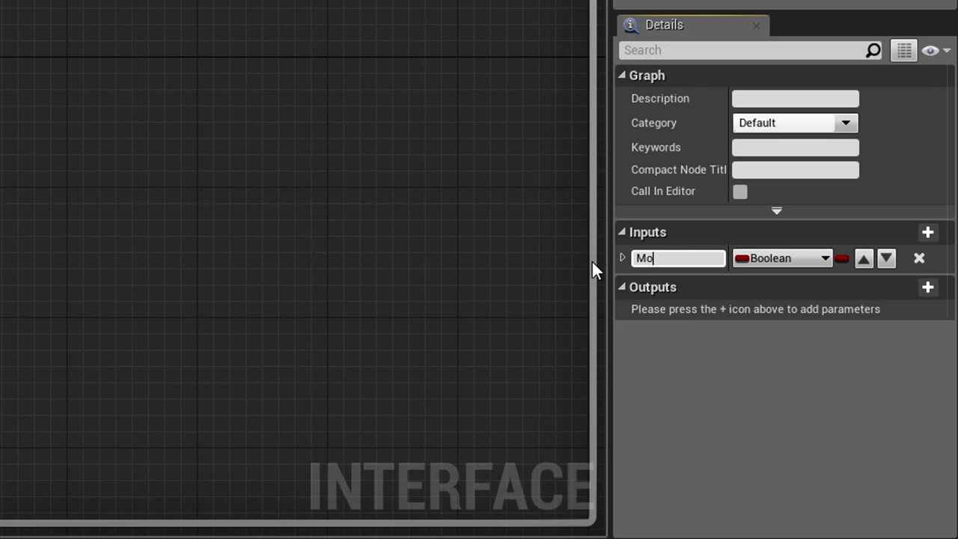
type("tion Controll")
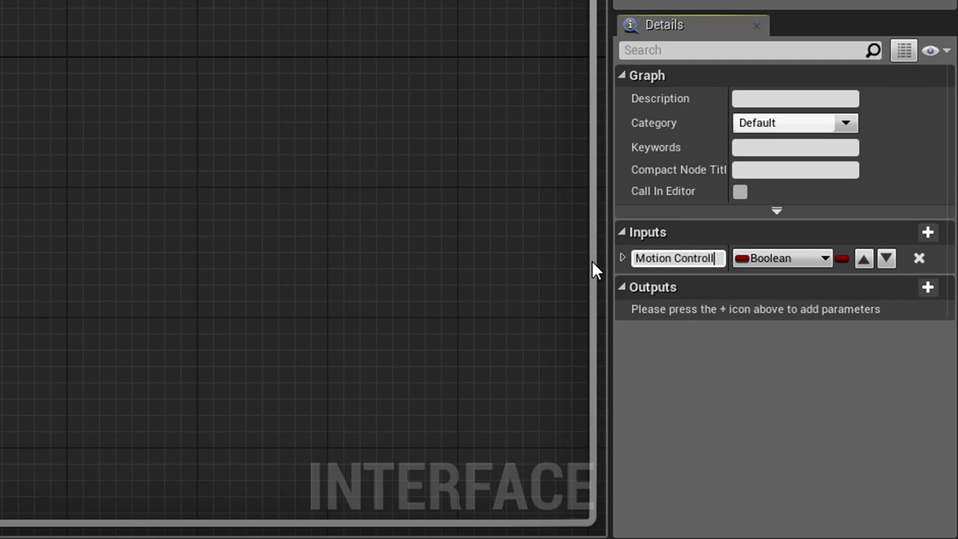
type("er")
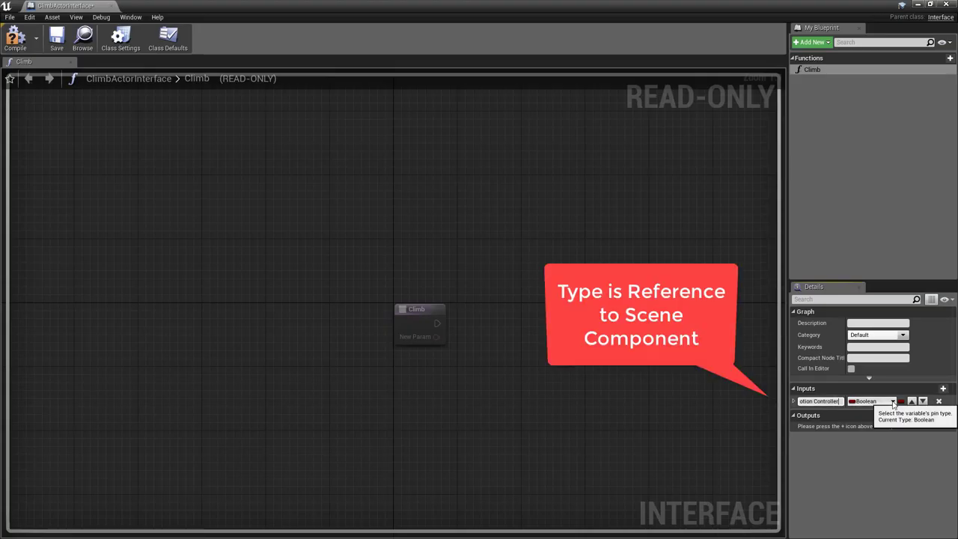
Make the Motion Controller input a Scene Component object reference, then compile and save
left_click(892, 402)
type("Scene")
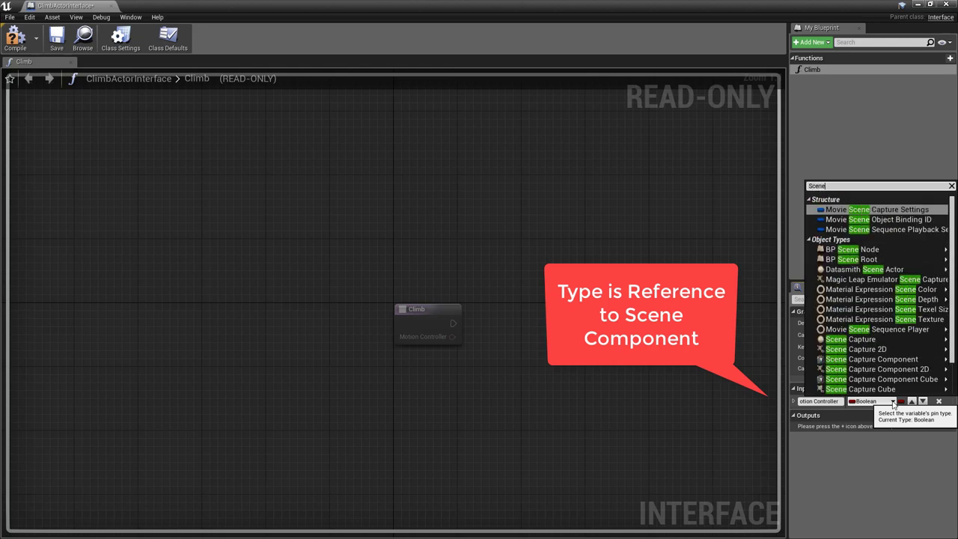
type(" Component")
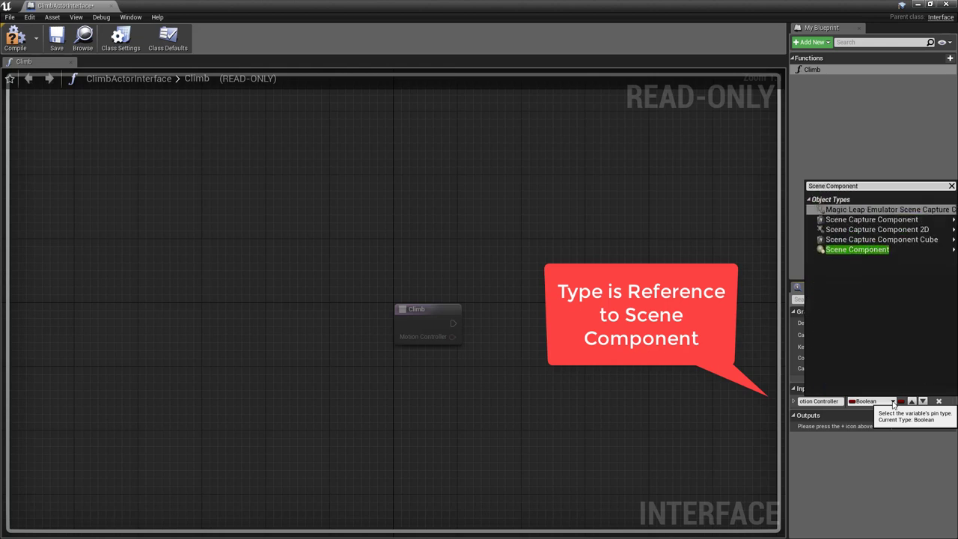
mouse_move(857, 249)
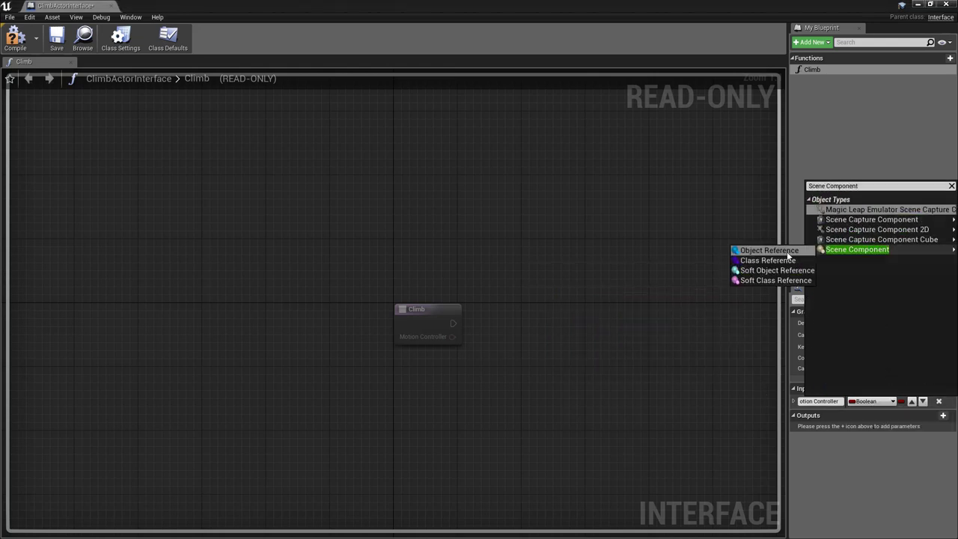
left_click(786, 251)
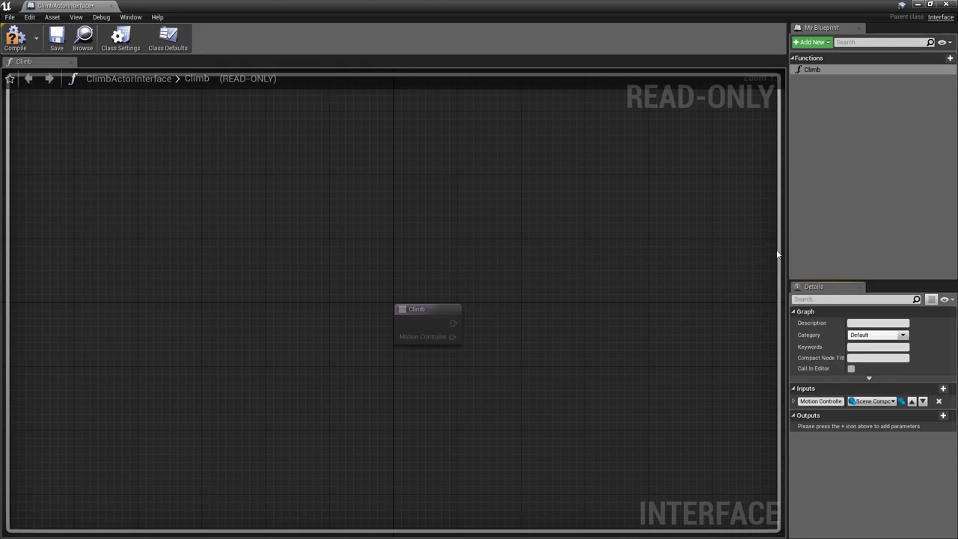
left_click(15, 36)
left_click(54, 39)
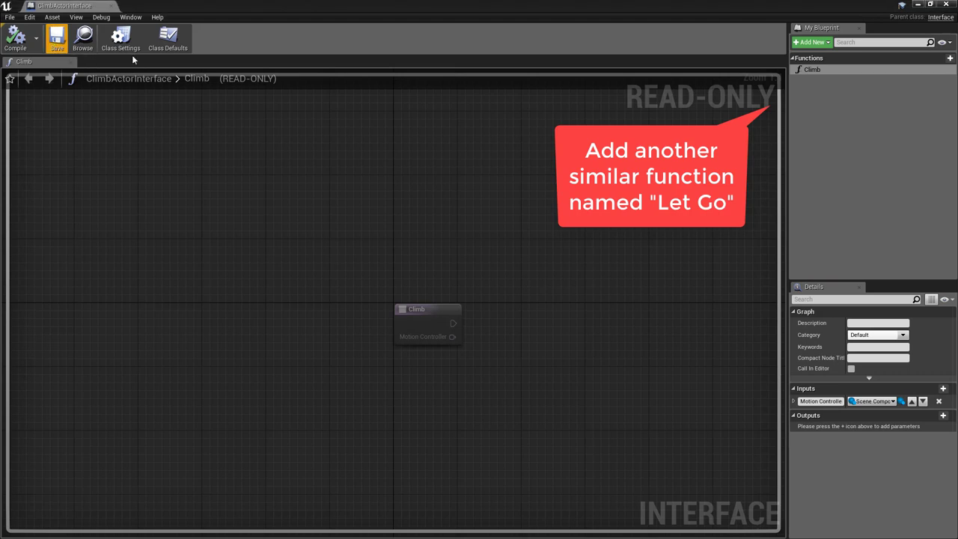
Add a Let Go function with a Motion Controller input, compile, save and close the interface
left_click(950, 60)
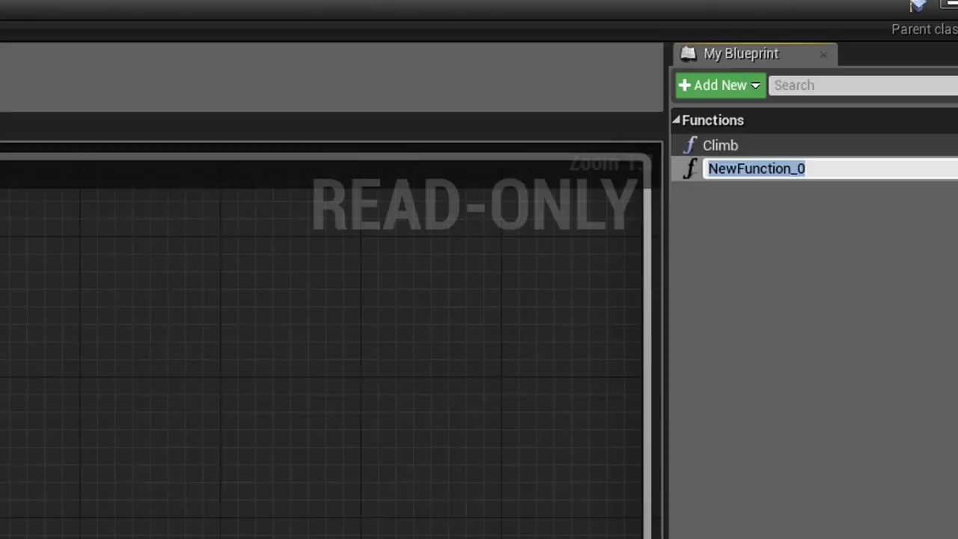
type("Let Go")
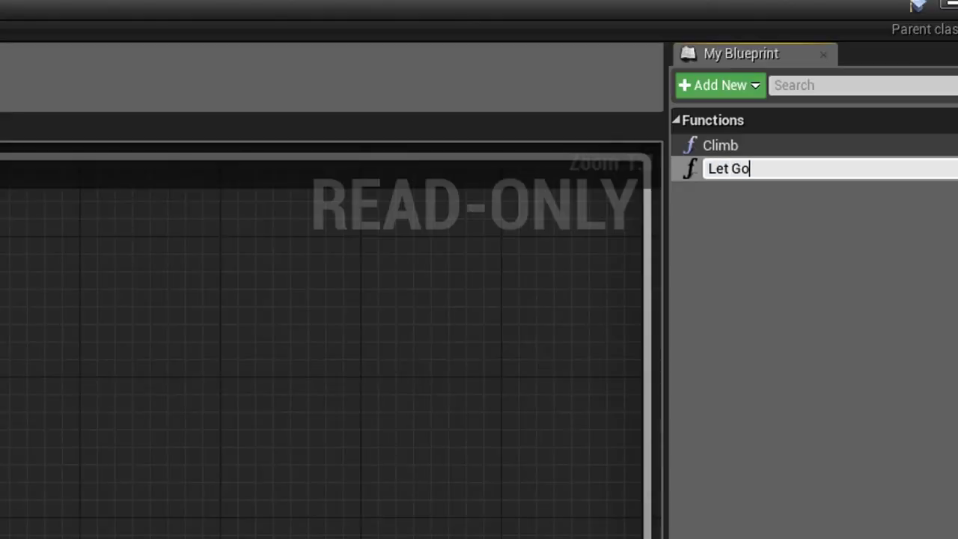
key("Return")
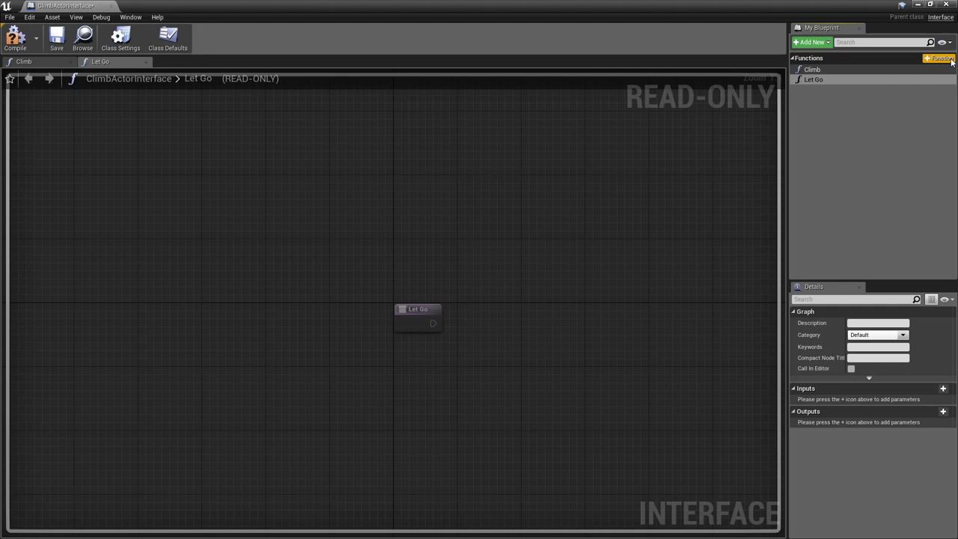
left_click(943, 389)
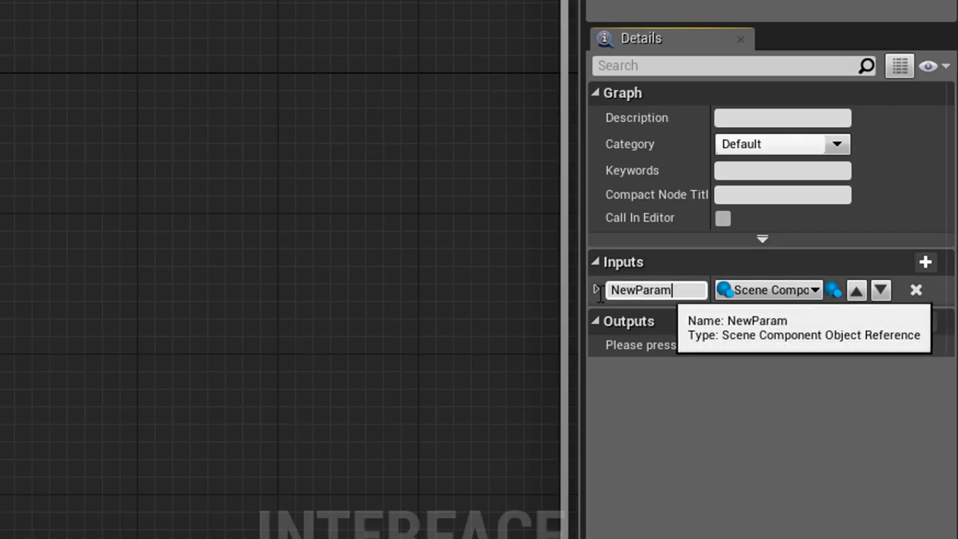
left_click(678, 291)
type("M")
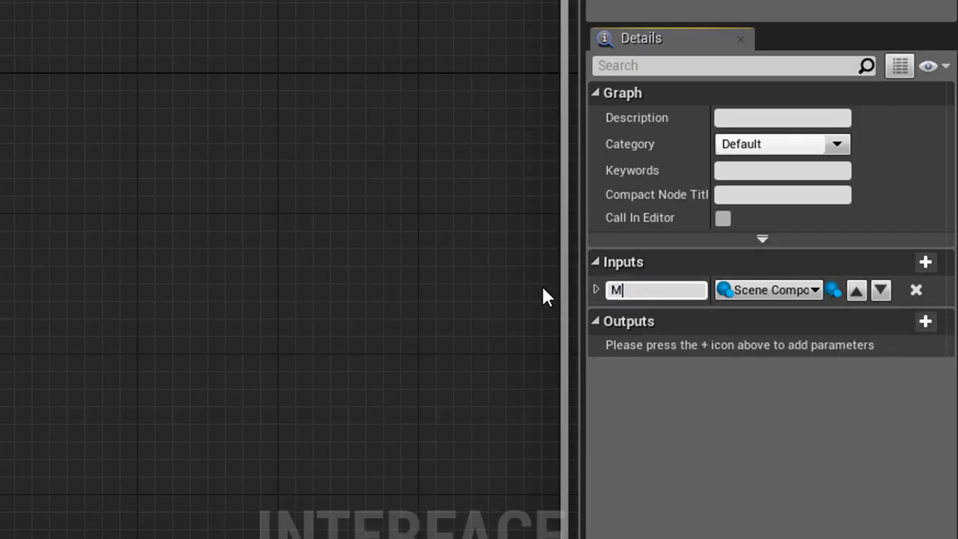
type("otion Controll")
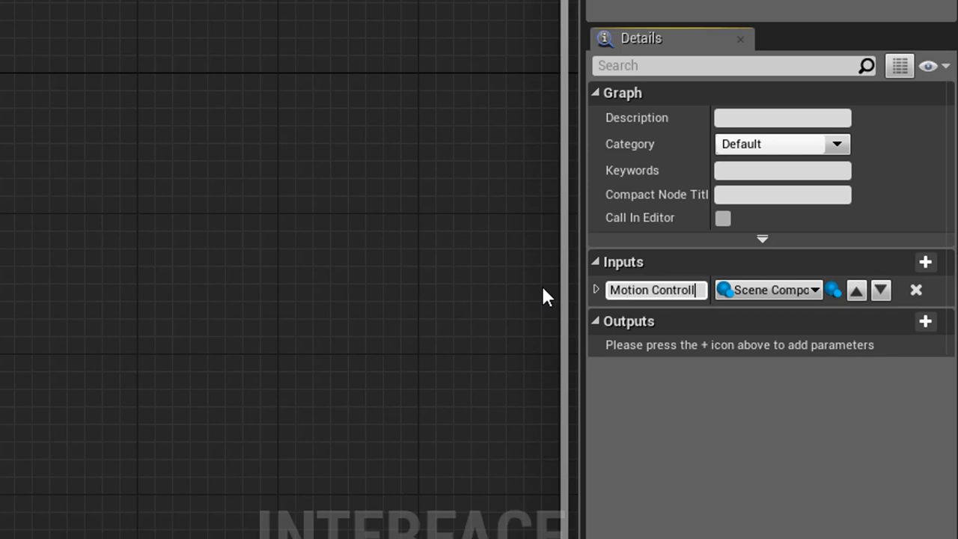
type("er")
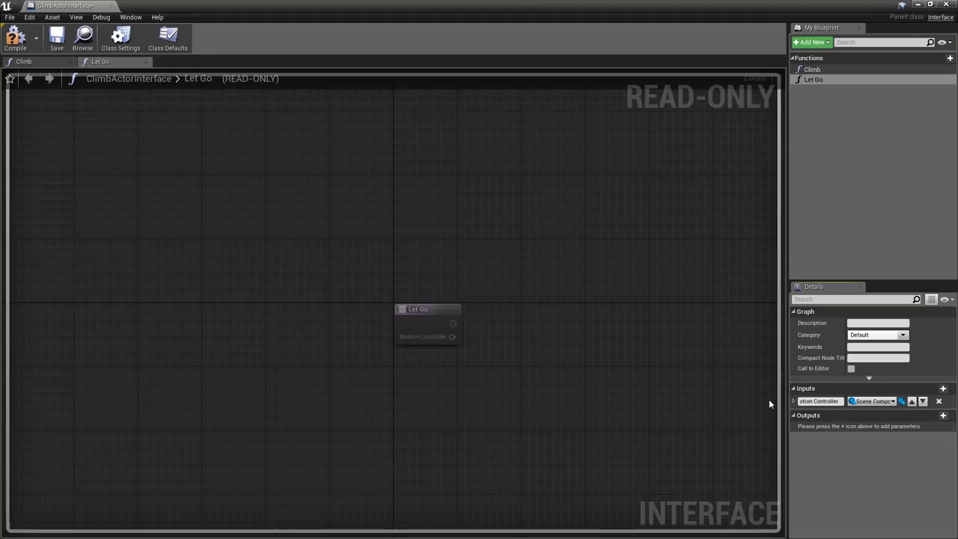
left_click(19, 49)
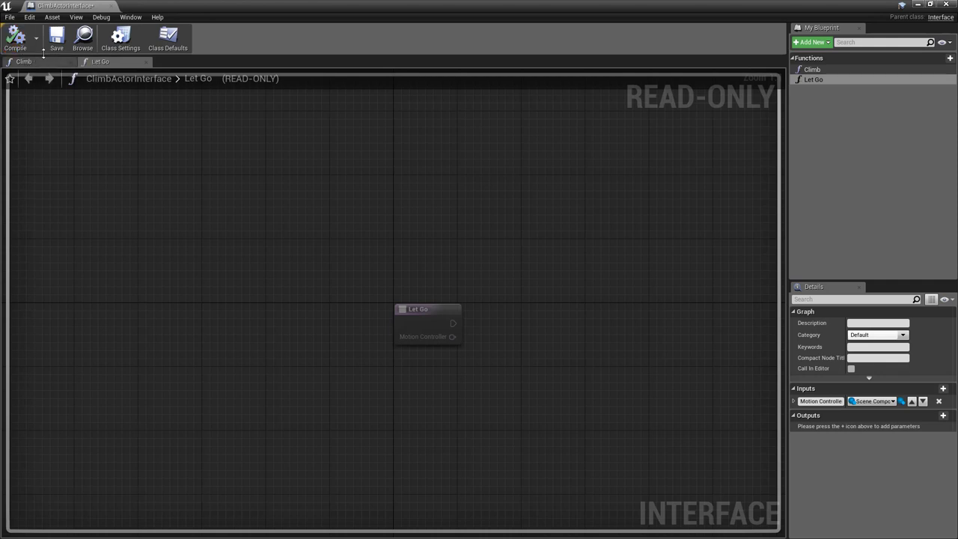
left_click(57, 41)
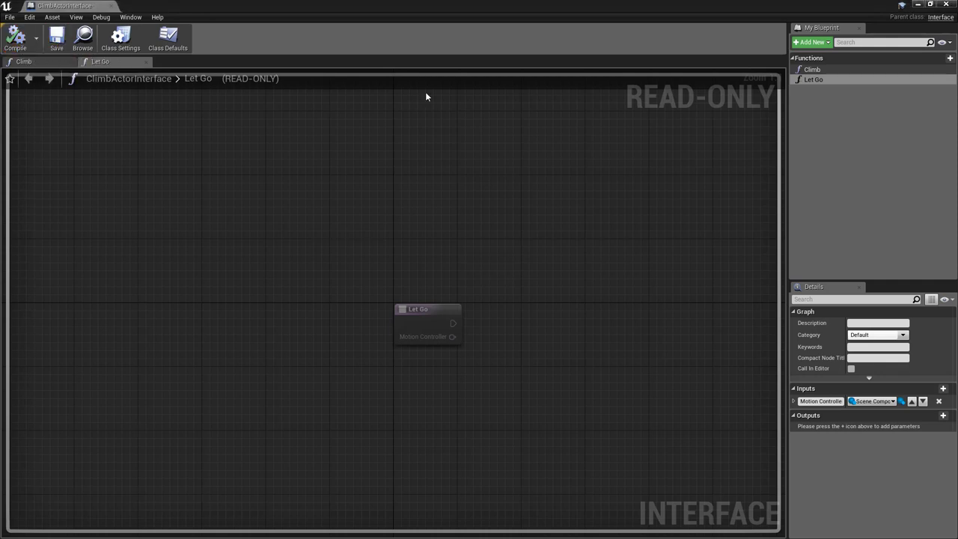
left_click(945, 5)
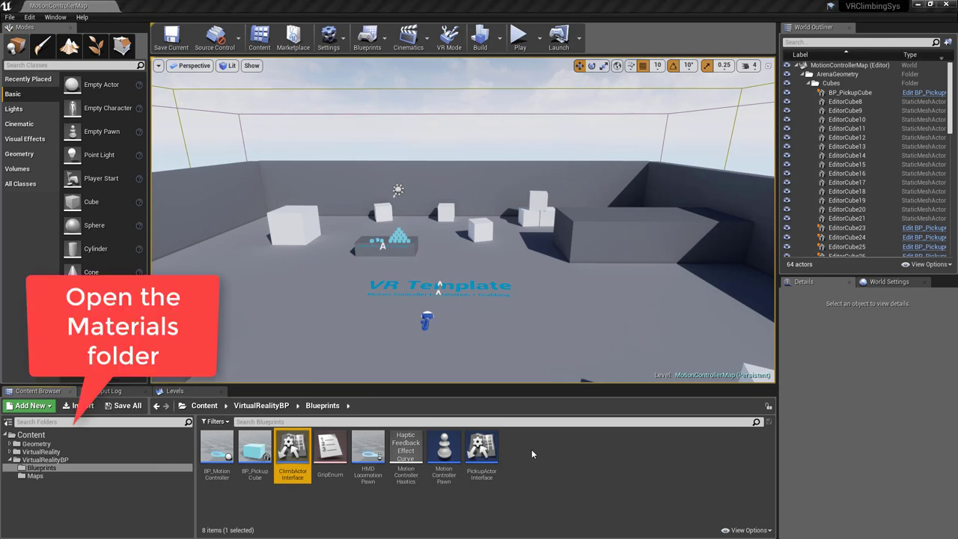
Duplicate MI_SmallCubes in VirtualReality/Materials and name the copy MI_ClimbableCubes
left_click(10, 445)
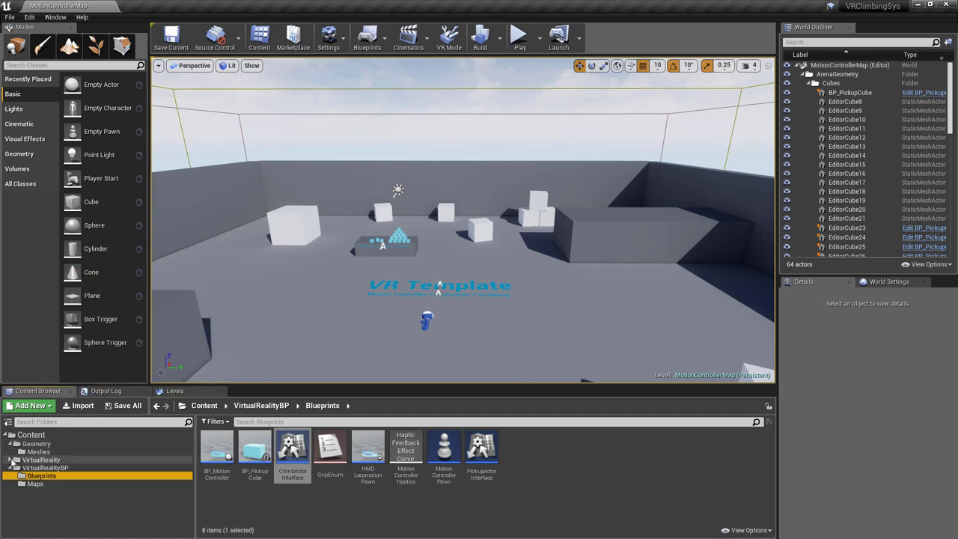
left_click(12, 460)
left_click(36, 476)
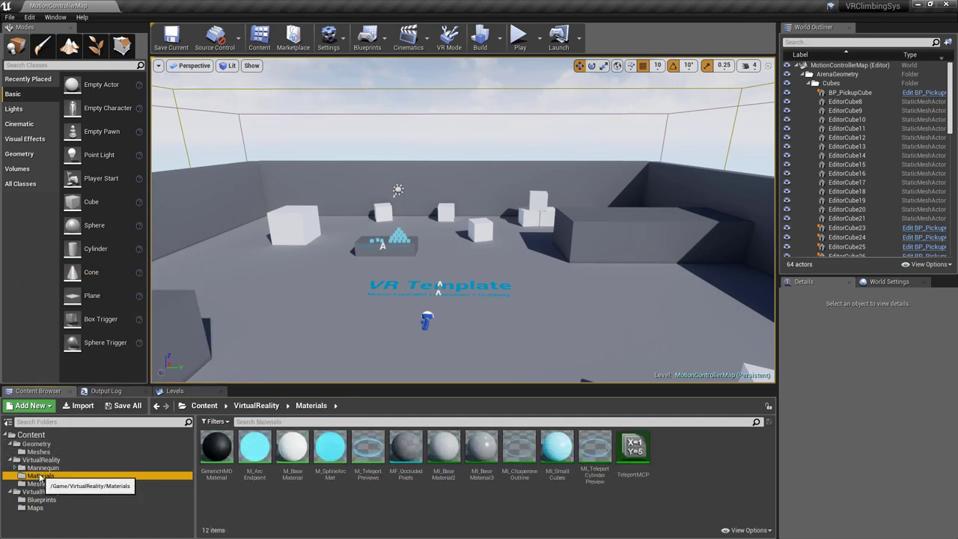
left_click(560, 453)
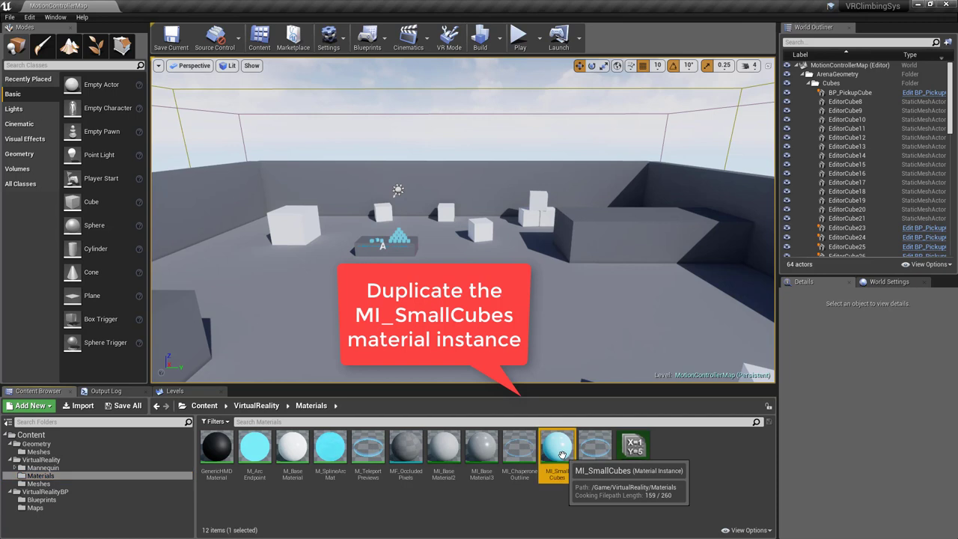
right_click(562, 455)
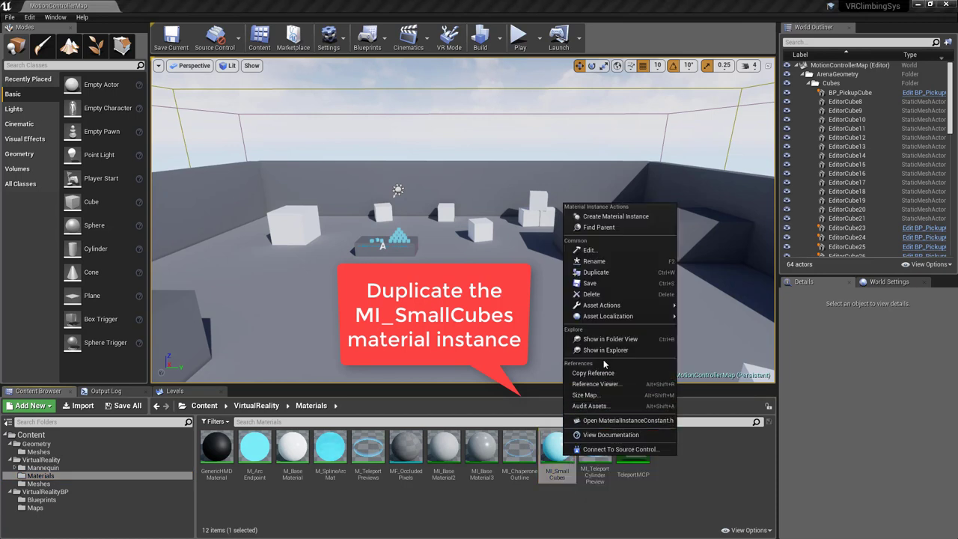
left_click(596, 272)
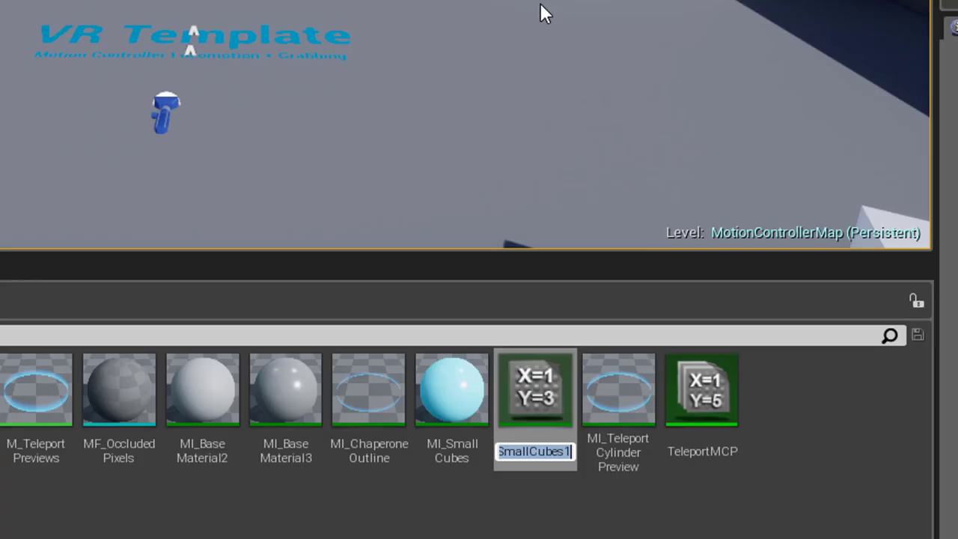
type("MI_")
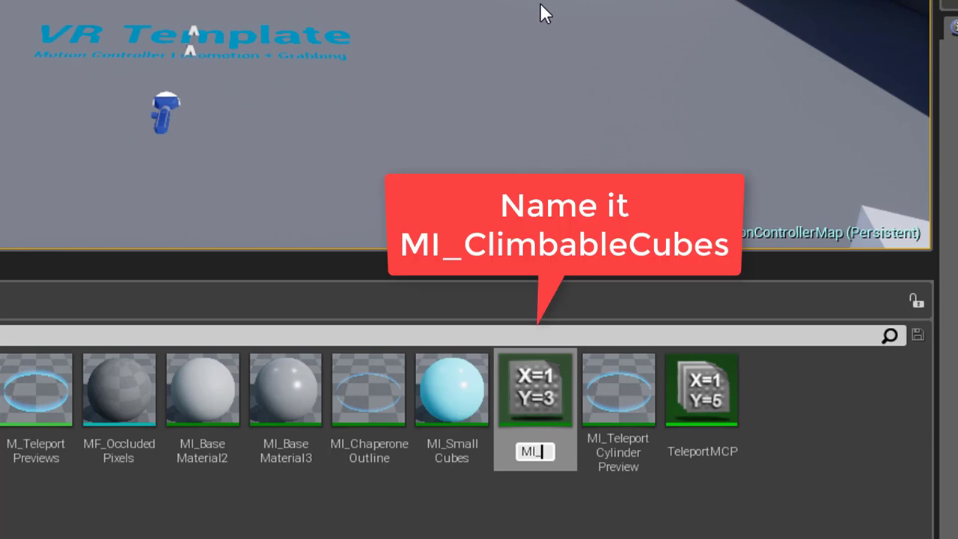
type("Clim")
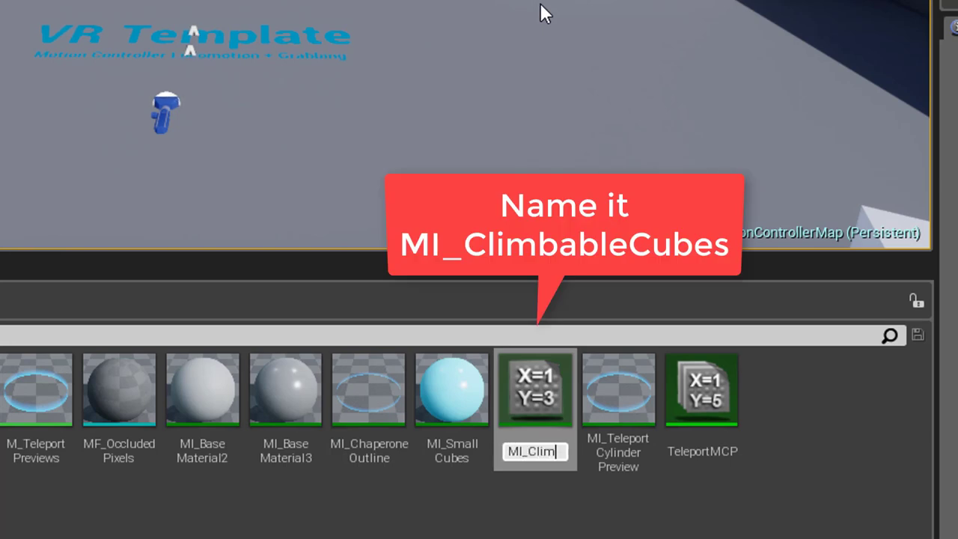
type("nbableCube")
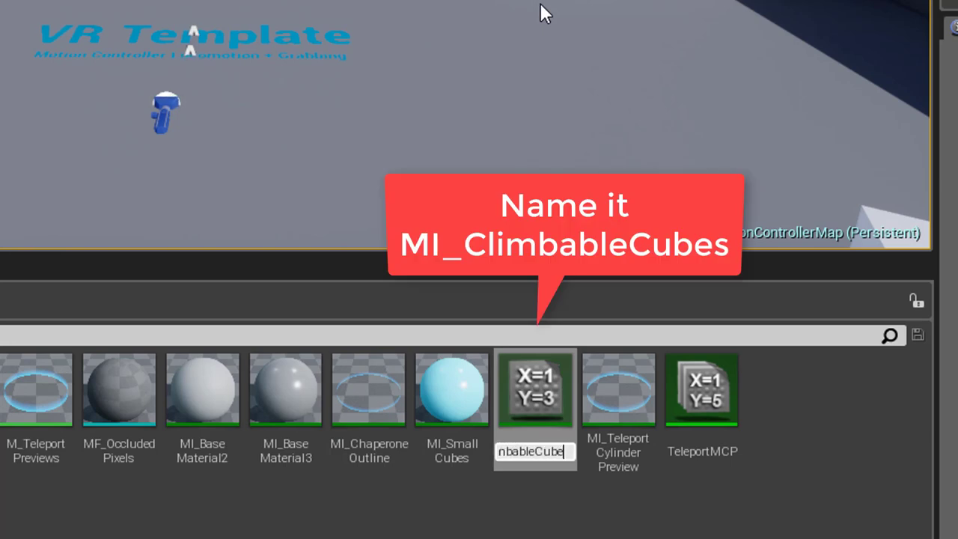
type("s")
key("Return")
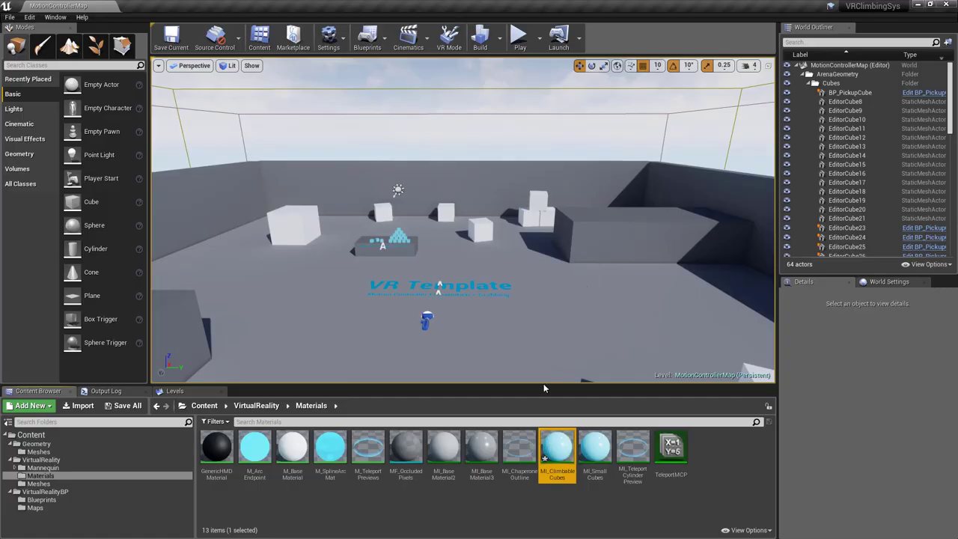
Change MI_ClimbableCubes' DiffuseColor to green, save it and close the material editor
double_click(557, 441)
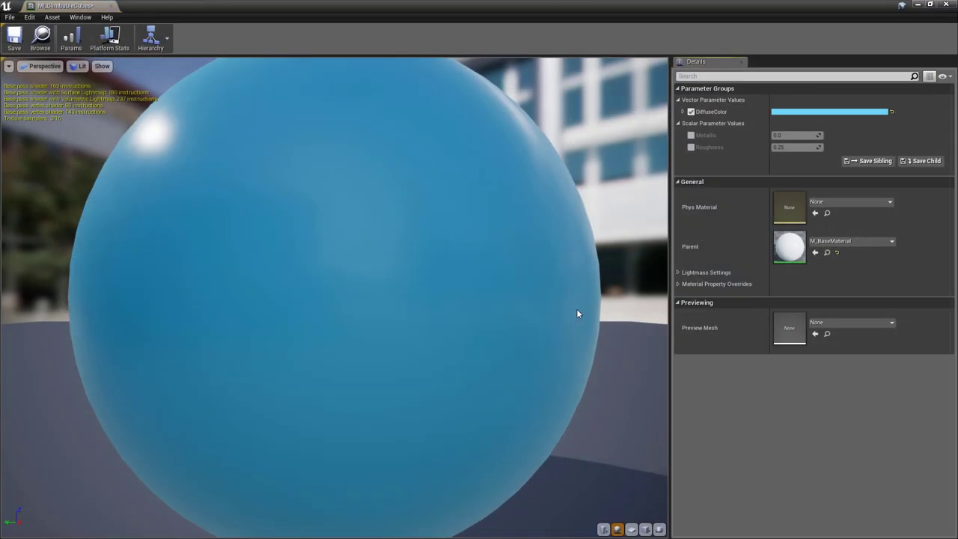
left_click(800, 111)
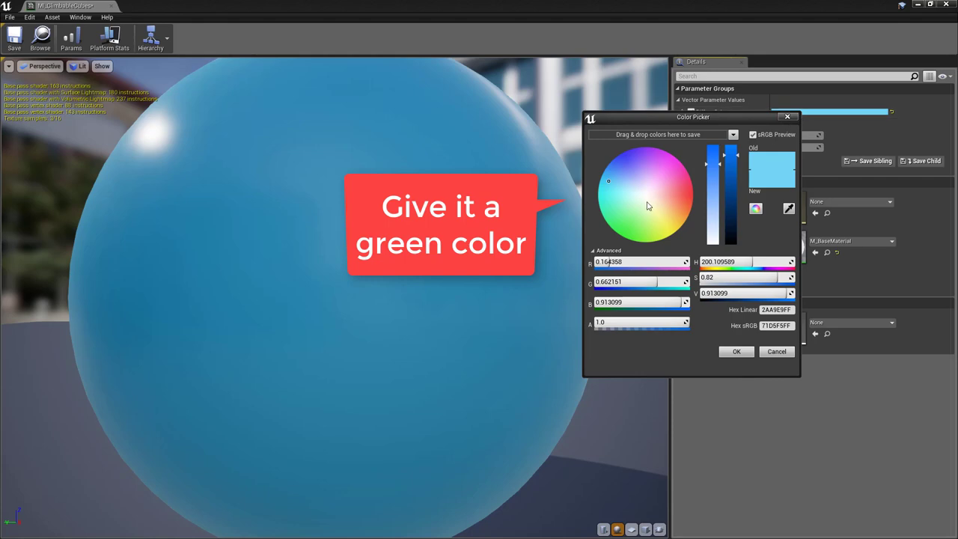
left_click_drag(648, 206, 617, 228)
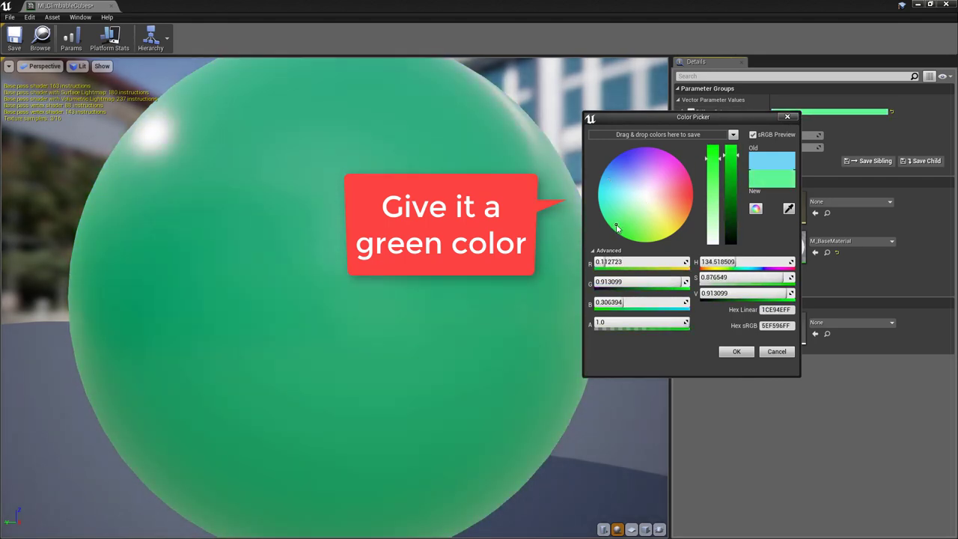
left_click(734, 351)
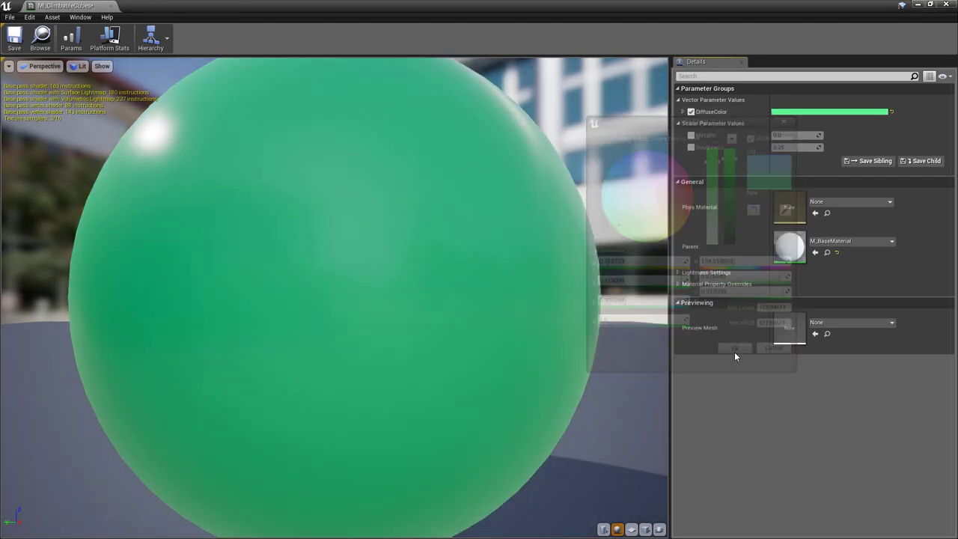
left_click(16, 41)
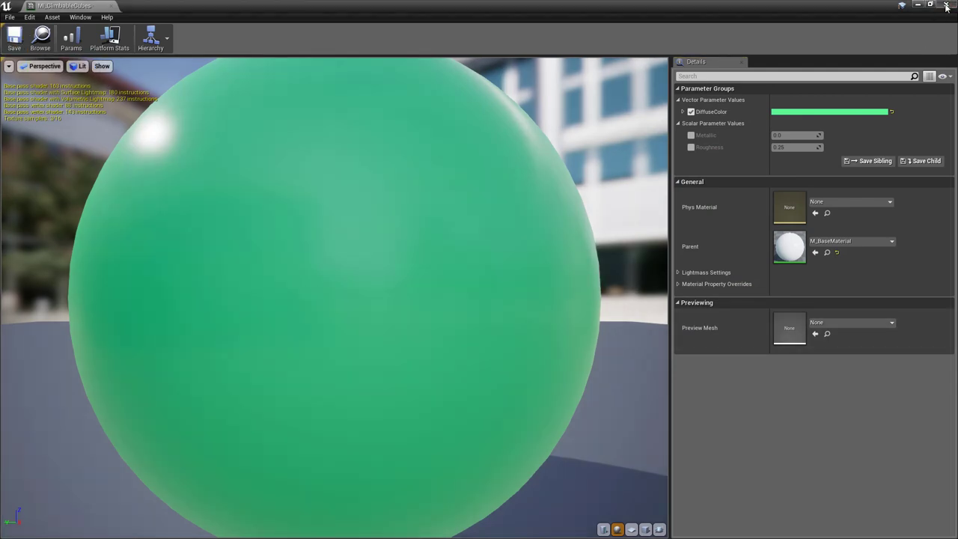
left_click(946, 6)
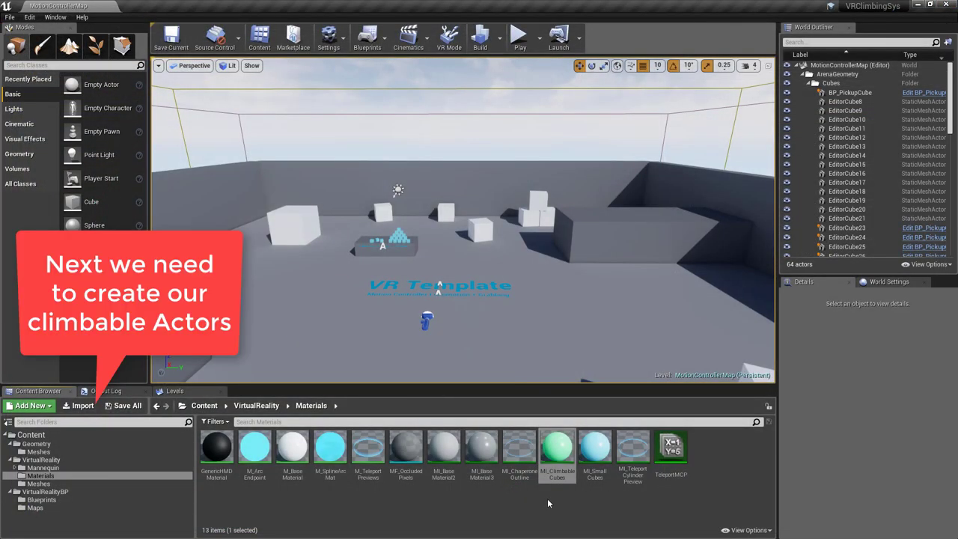
Create an Actor-based Blueprint class named BP_ClimbableCube in VirtualRealityBP/Blueprints
left_click(74, 500)
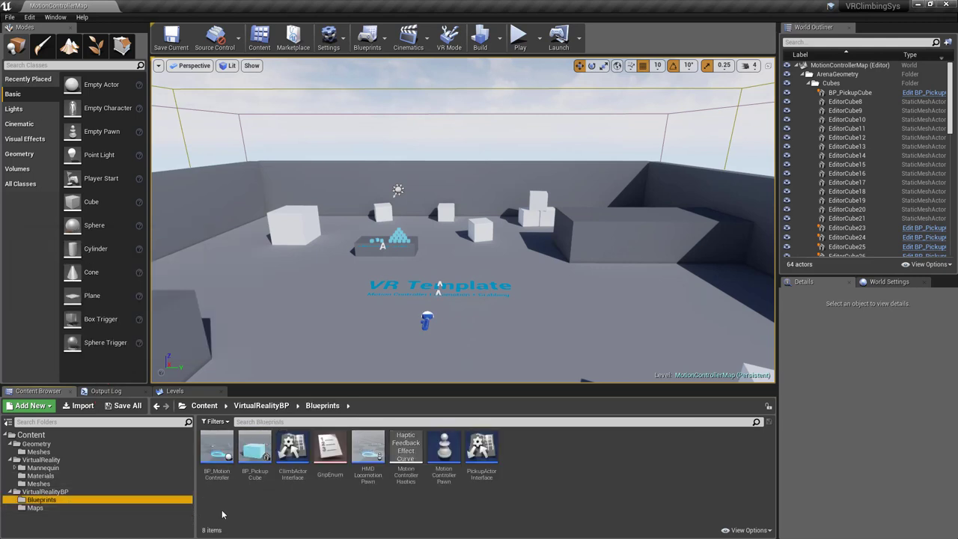
right_click(566, 446)
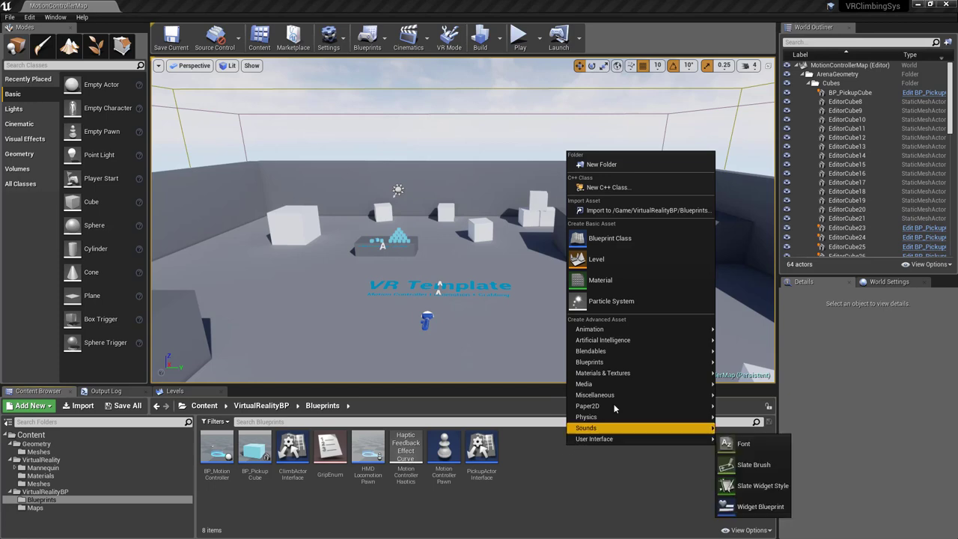
left_click(642, 239)
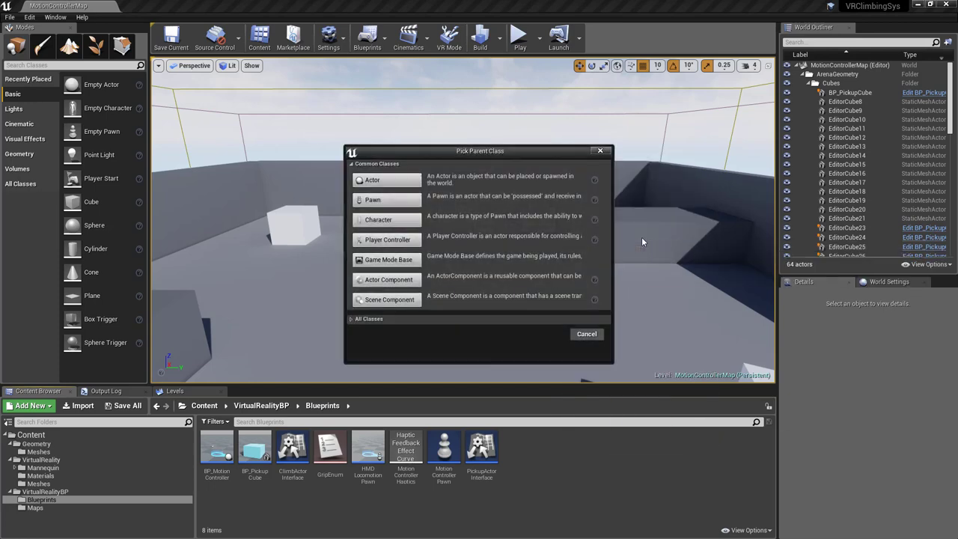
left_click(392, 183)
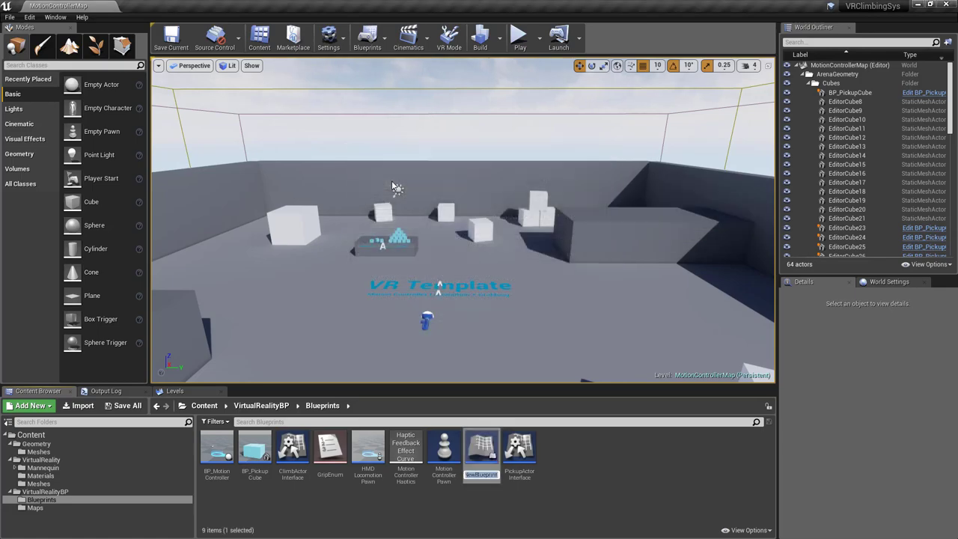
type("BP")
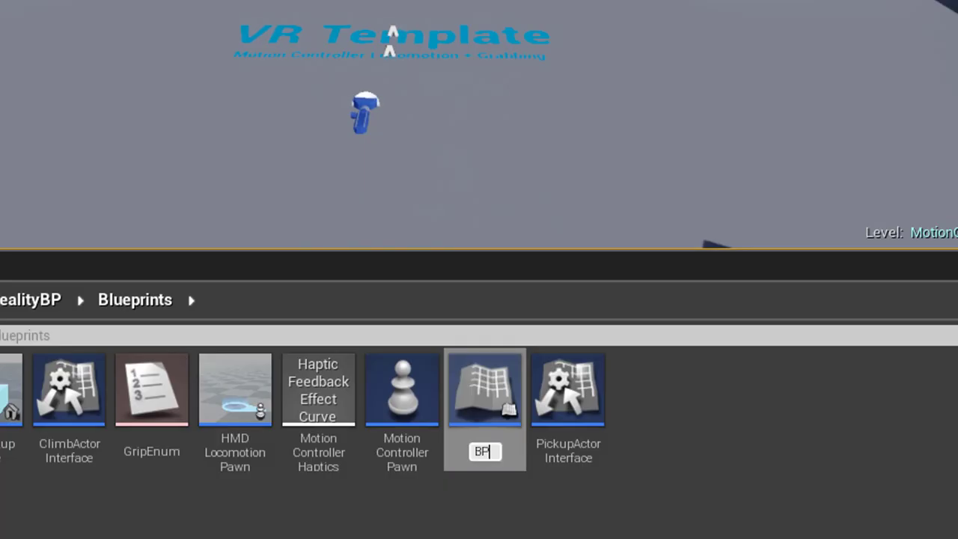
type("_")
type("Clim")
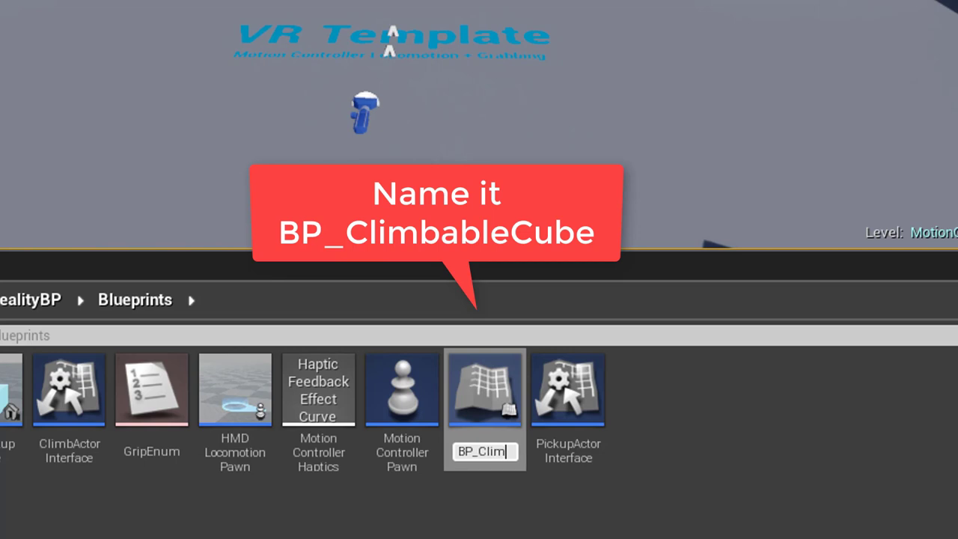
type("babl")
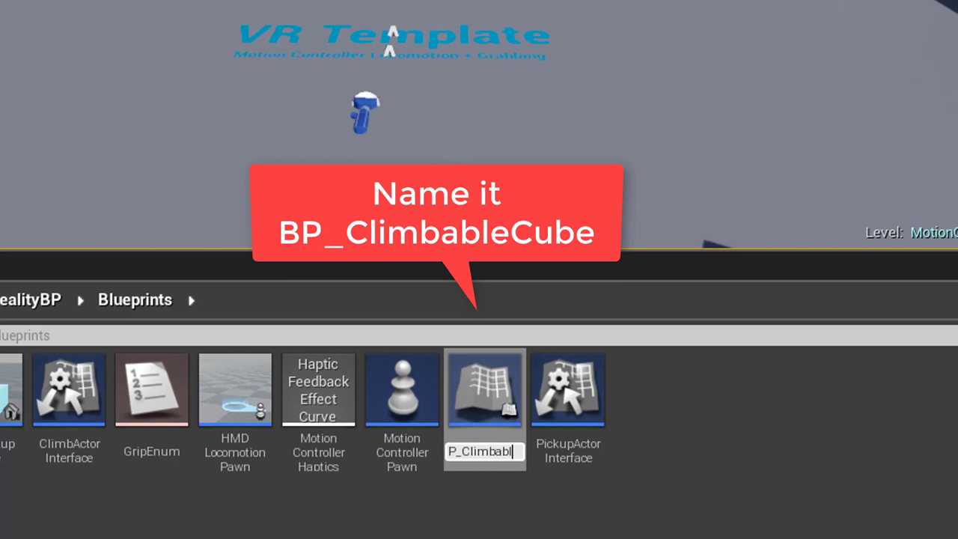
type("eCub")
type("e")
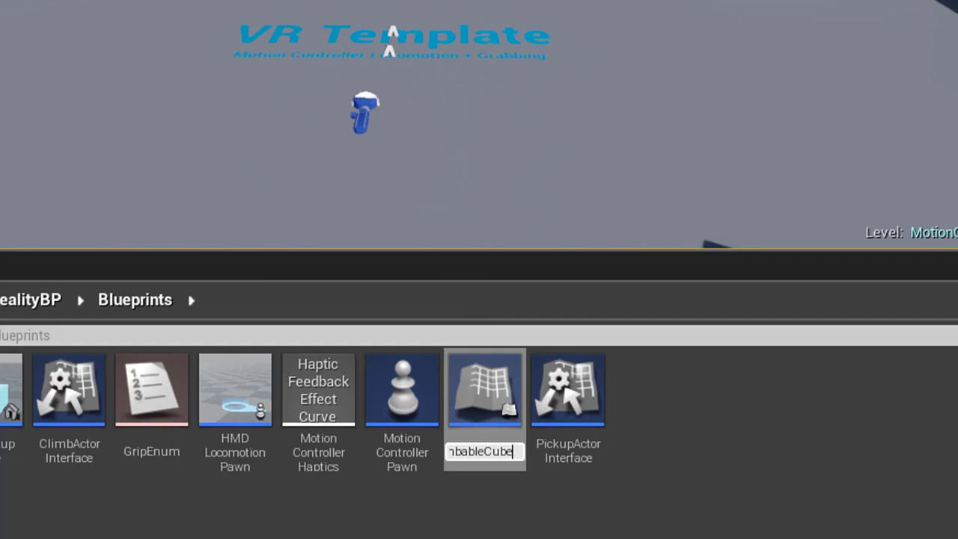
key("Return")
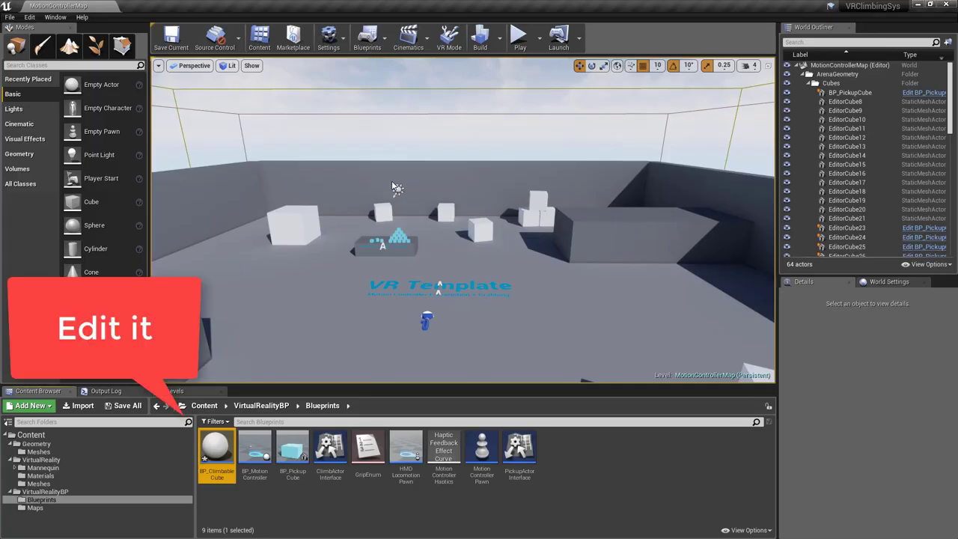
In BP_ClimbableCube, add a Cube component under DefaultSceneRoot
double_click(208, 441)
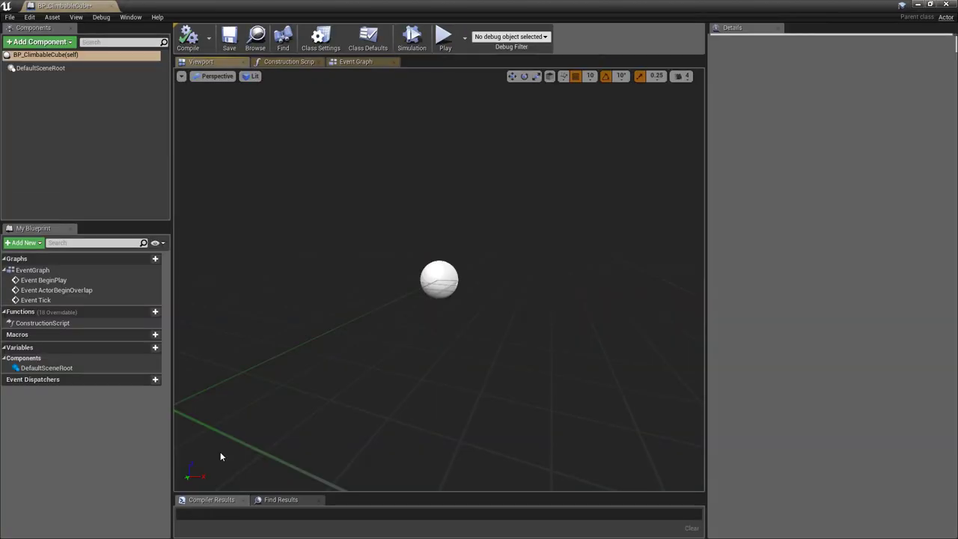
left_click(62, 68)
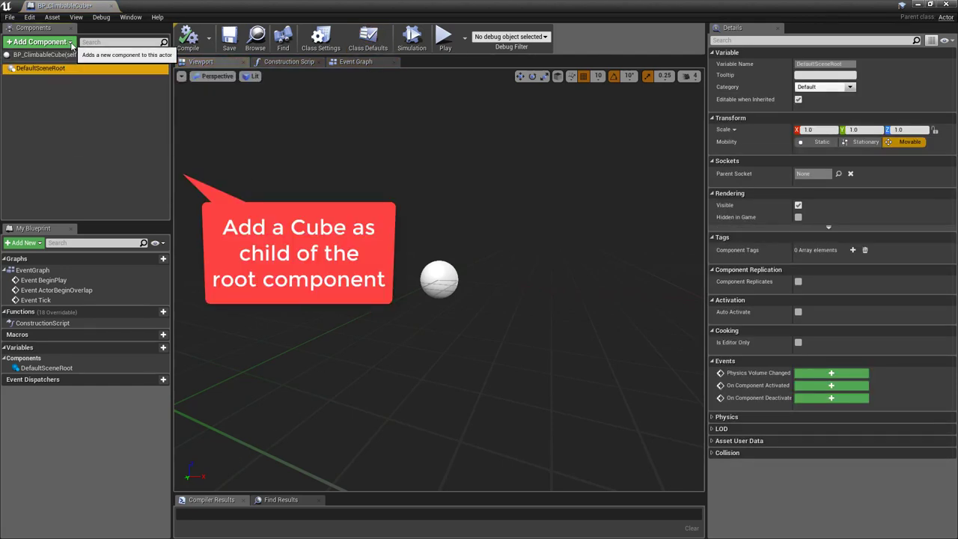
left_click(72, 46)
type("cu")
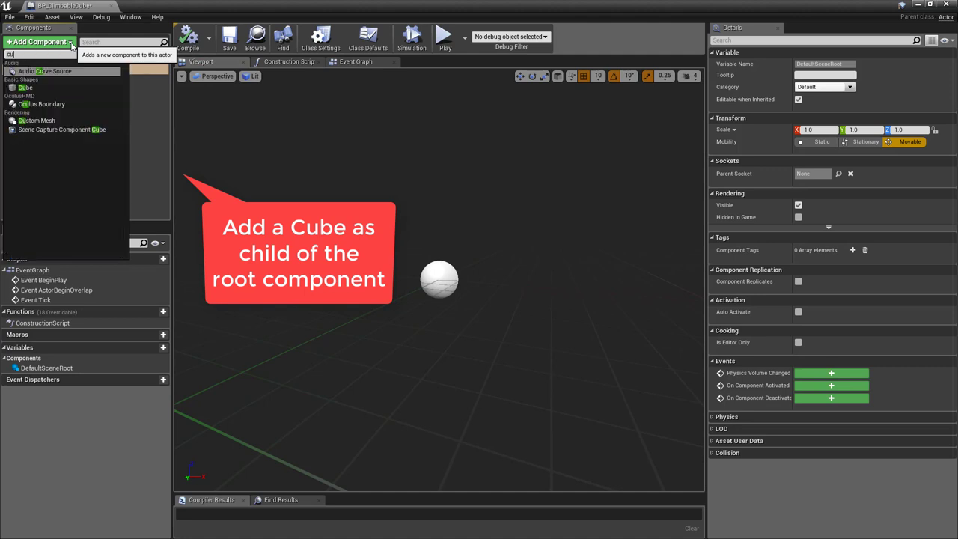
type("be")
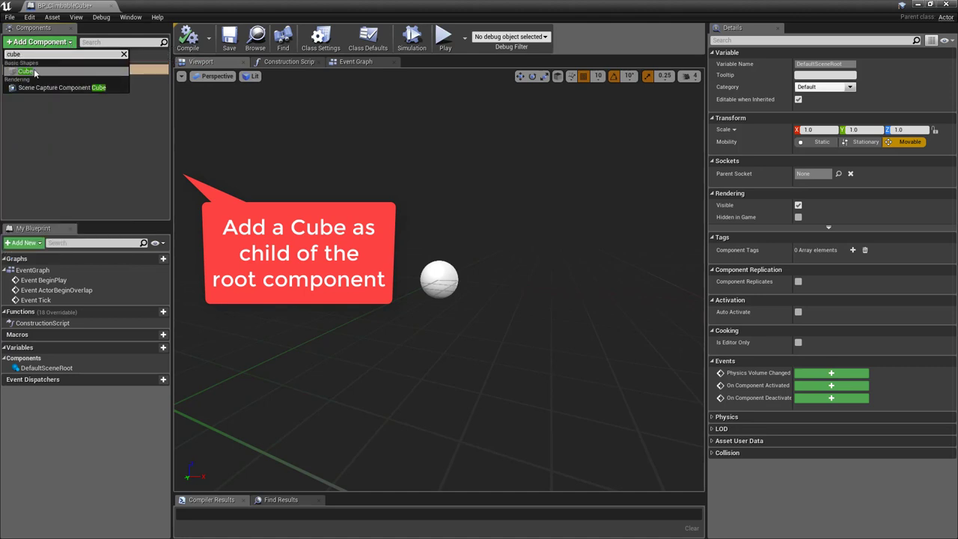
left_click(38, 73)
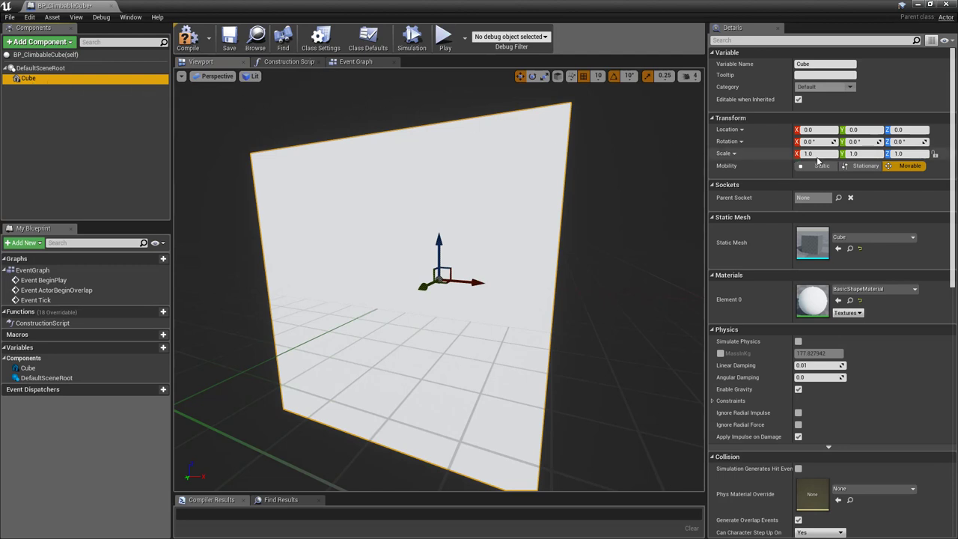
Lock the cube's scale to uniform, set it to 0.2 and compile
left_click(934, 155)
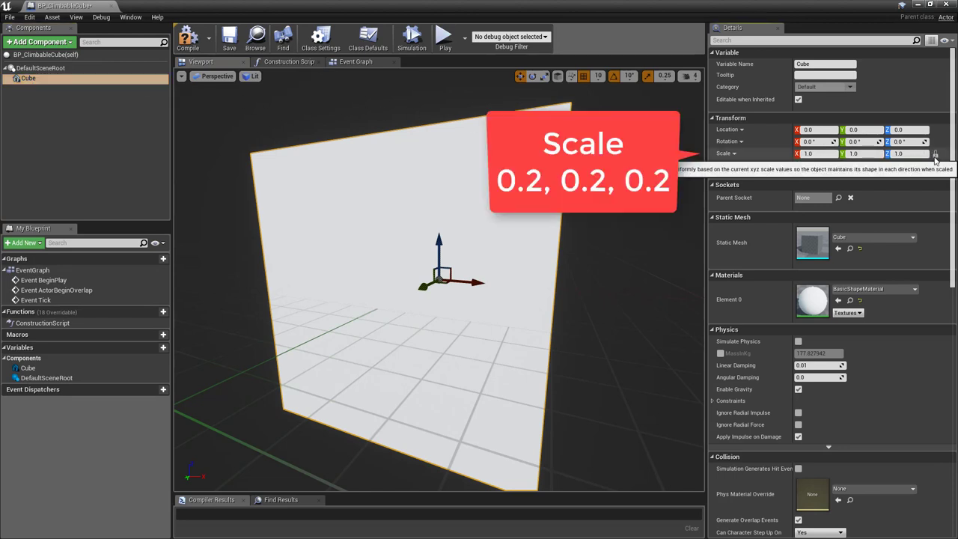
left_click(825, 154)
type(".2")
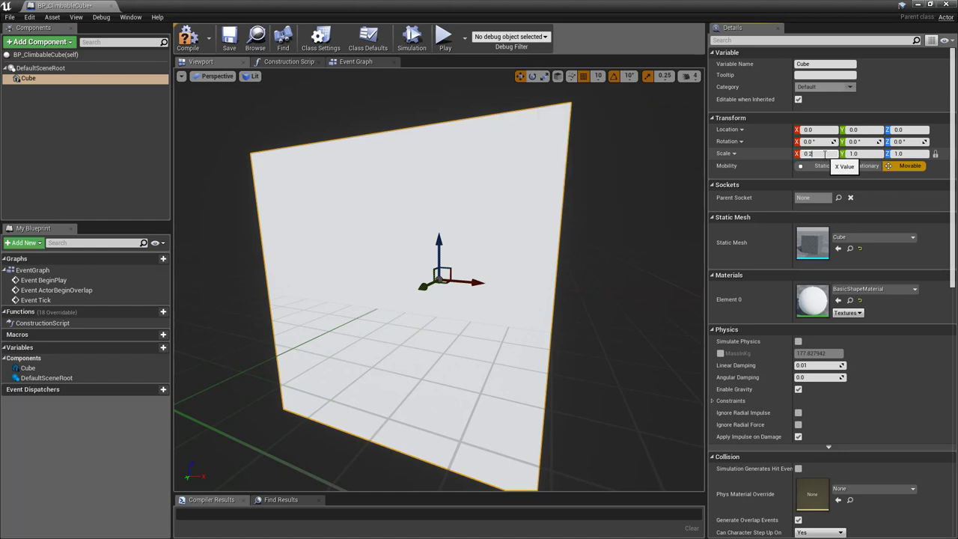
key("Return")
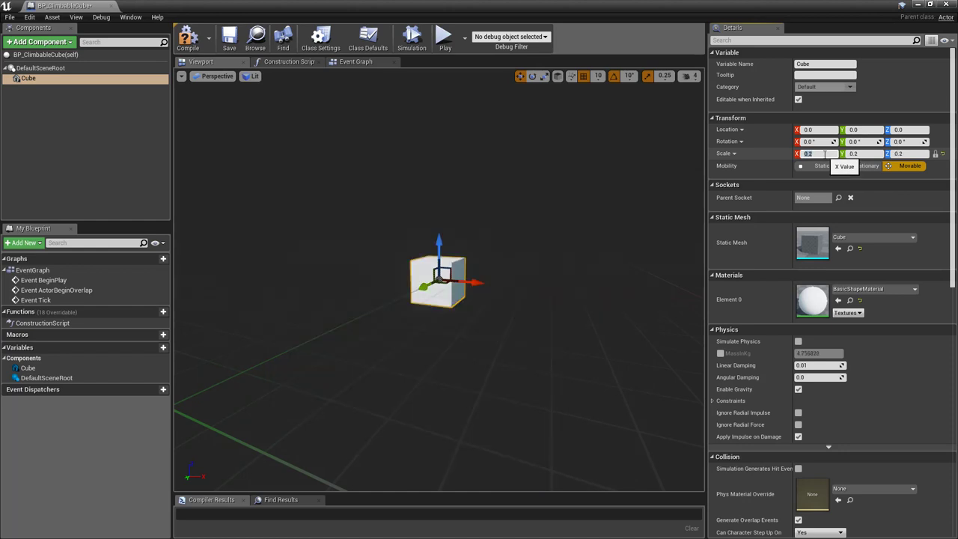
left_click(191, 45)
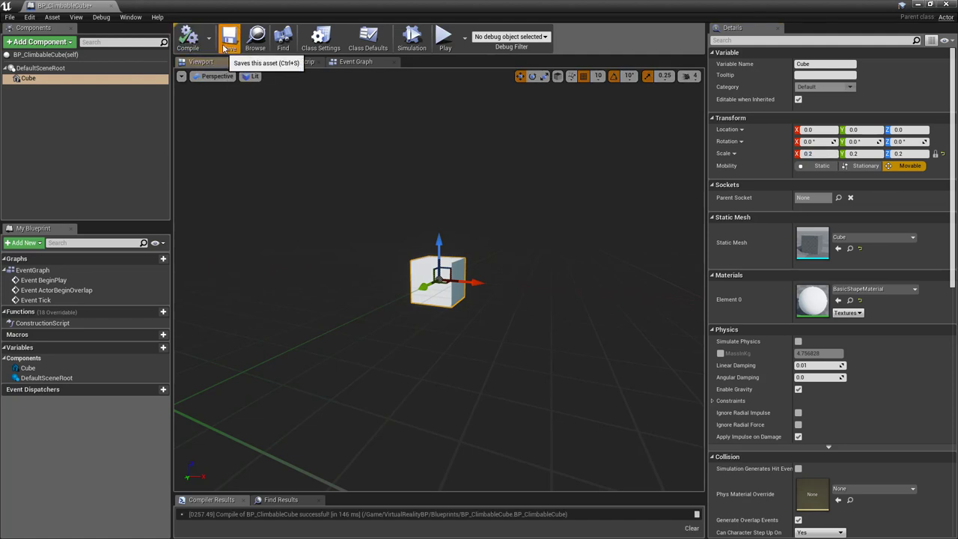
Give the Cube the MI_ClimbableCubes material, then compile, save and close the Blueprint
left_click(34, 79)
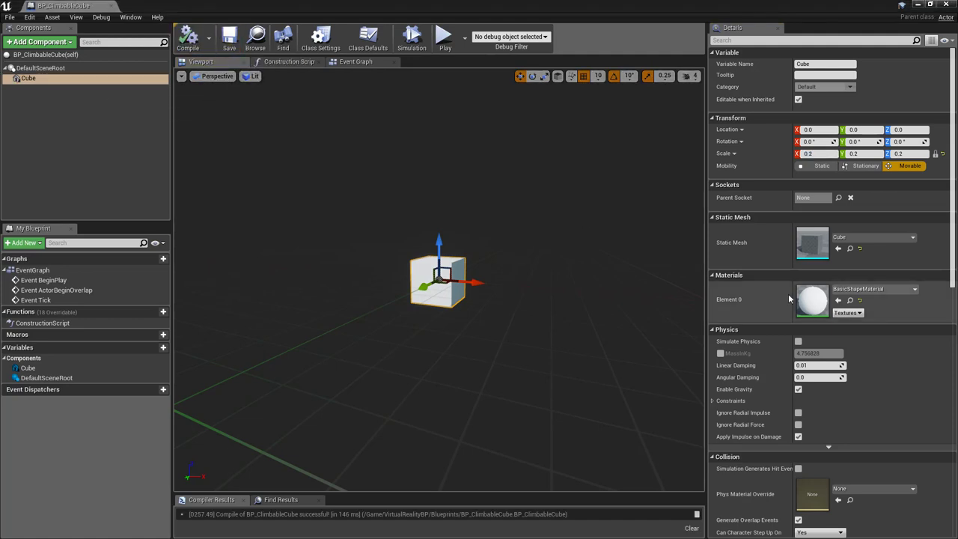
left_click(915, 290)
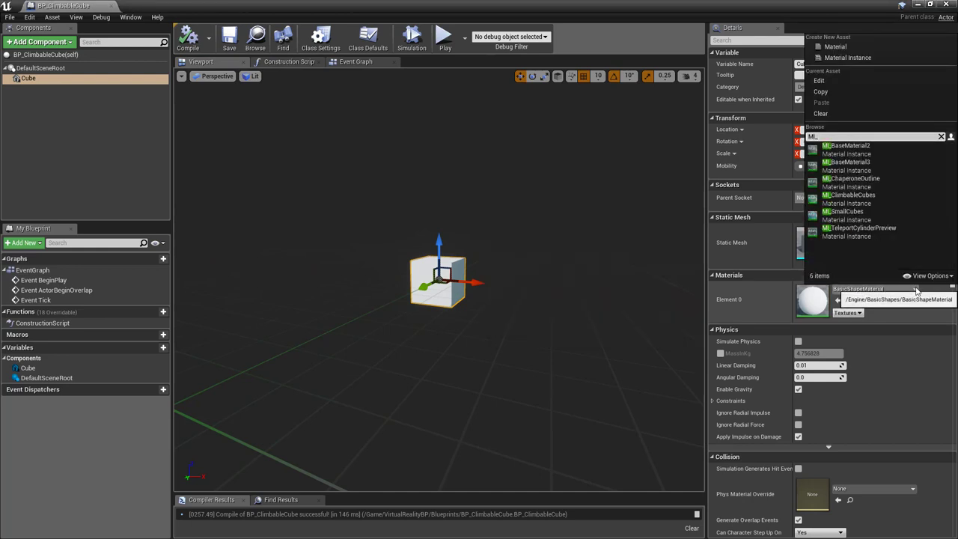
left_click(848, 199)
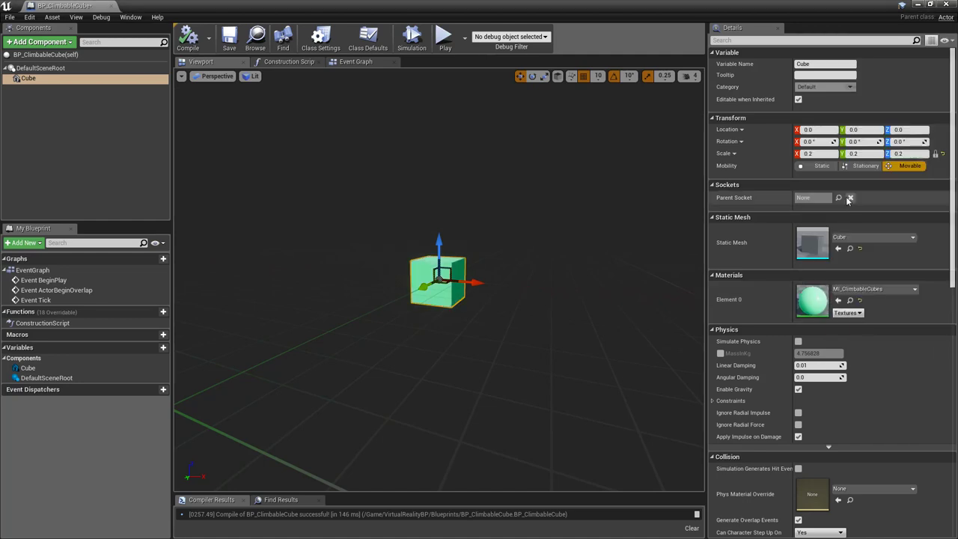
left_click(188, 37)
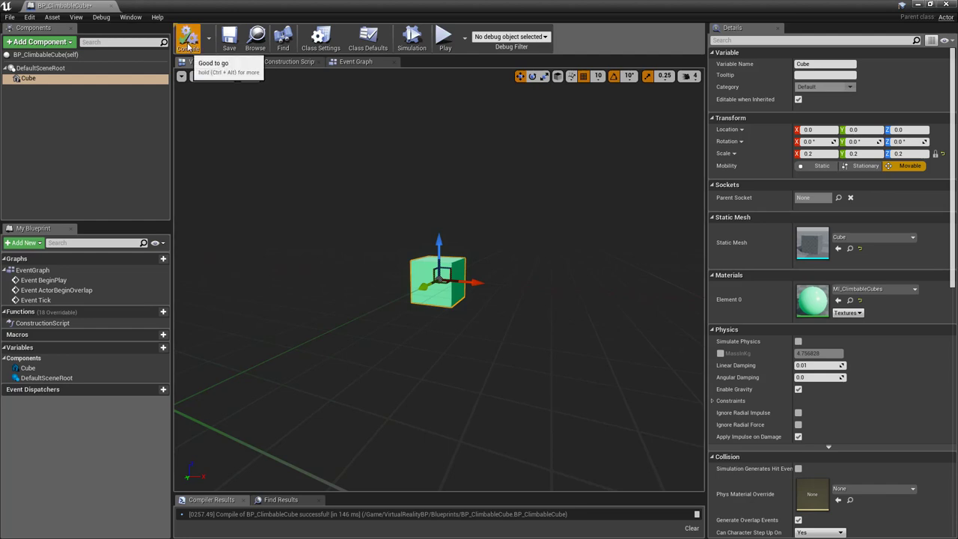
left_click(229, 46)
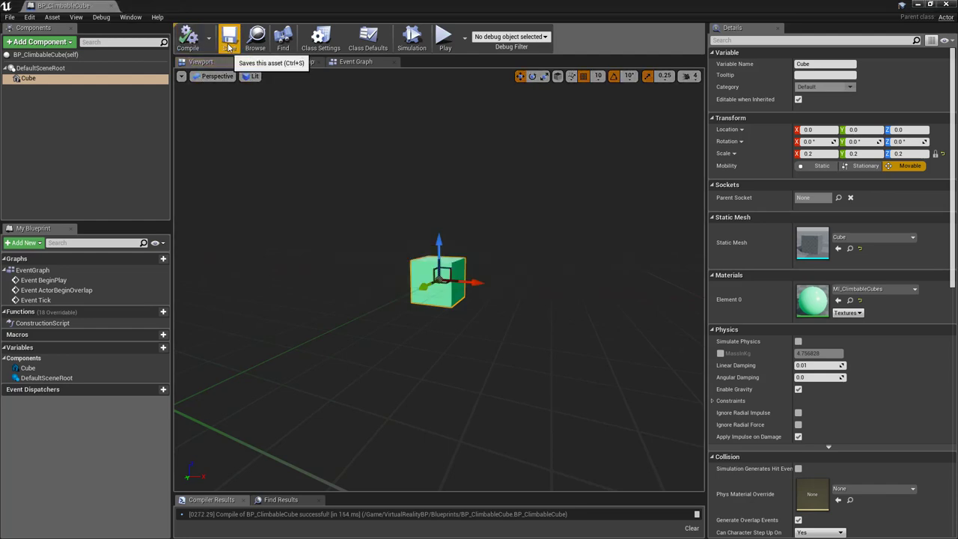
left_click(947, 6)
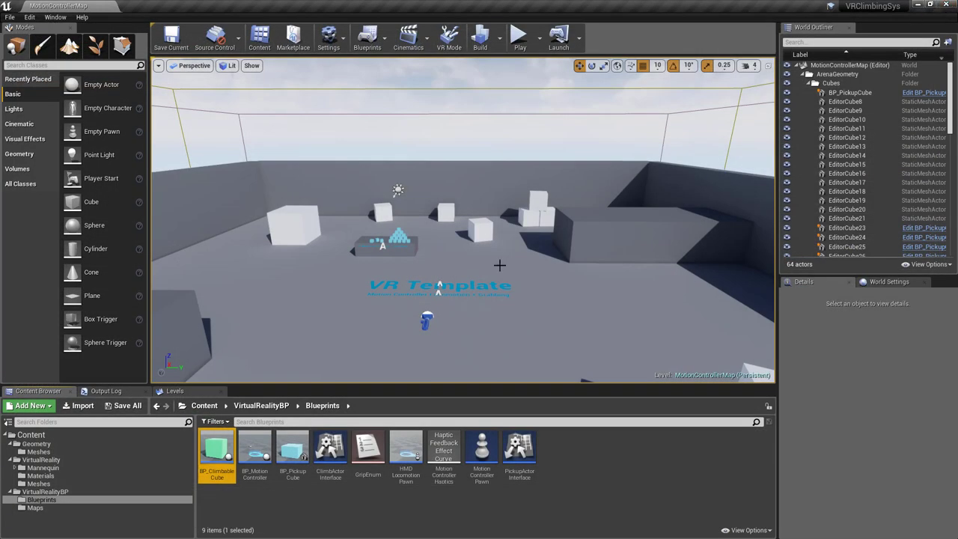
Place a BP_ClimbableCube near the arena centre at Z 330 and a duplicate beside it at Z 370
left_click_drag(217, 453, 438, 319)
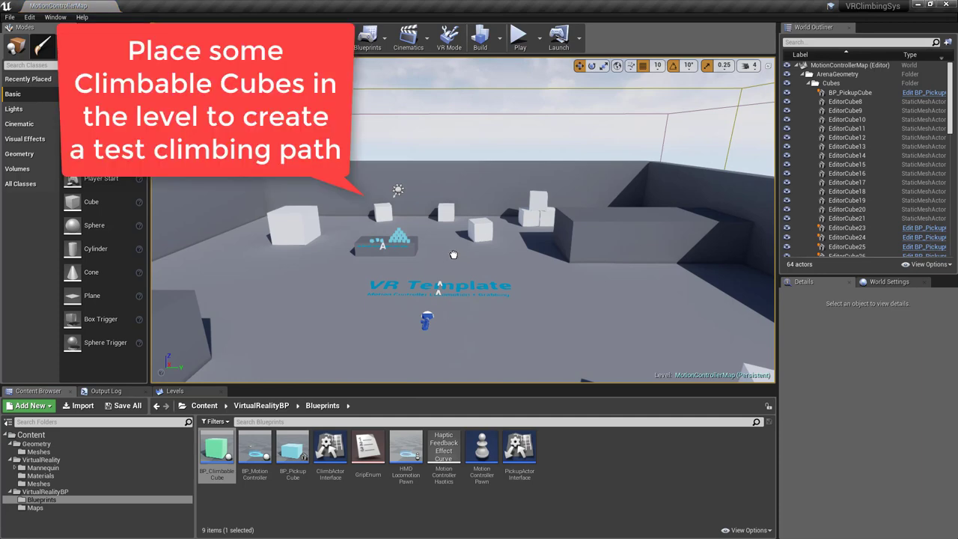
left_click_drag(453, 254, 453, 254)
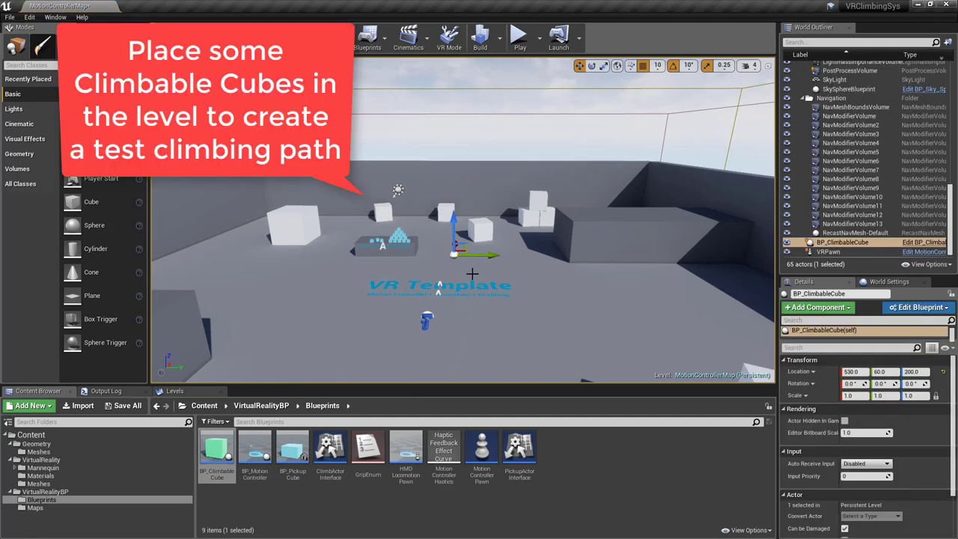
key("f")
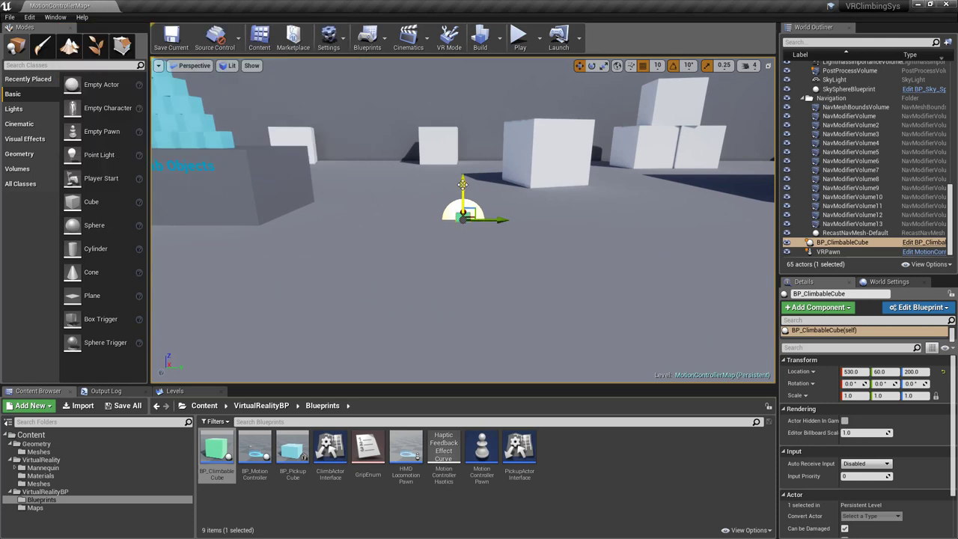
left_click_drag(456, 180, 455, 81)
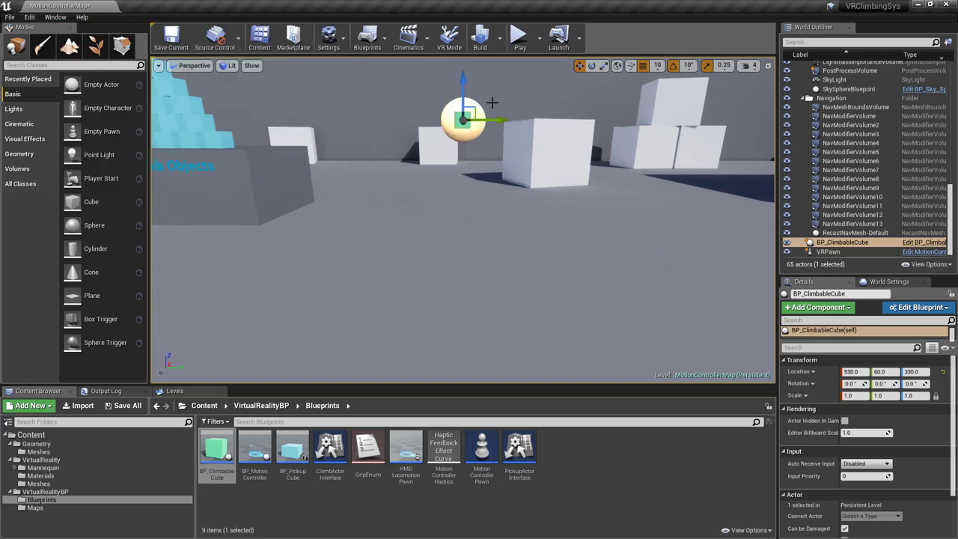
key("f")
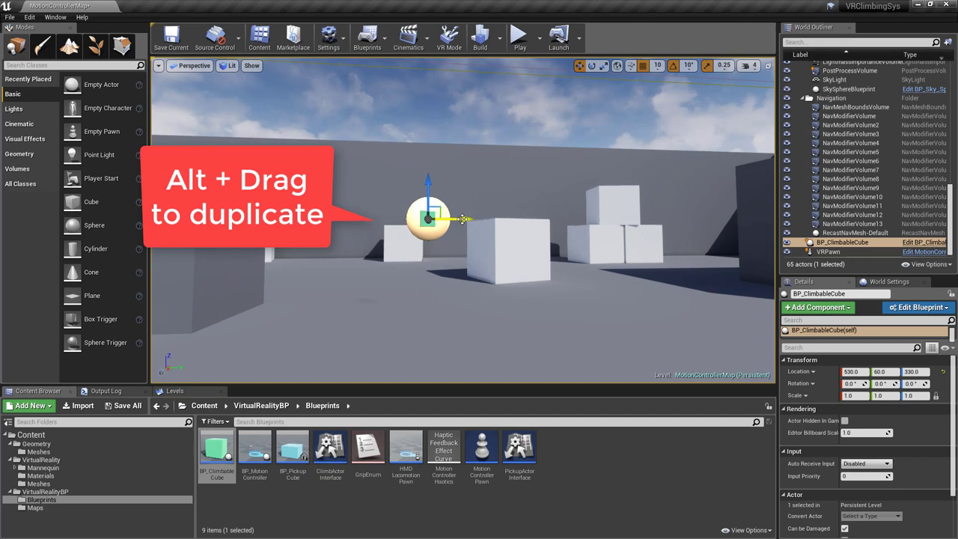
left_click_drag(464, 218, 528, 219, "alt")
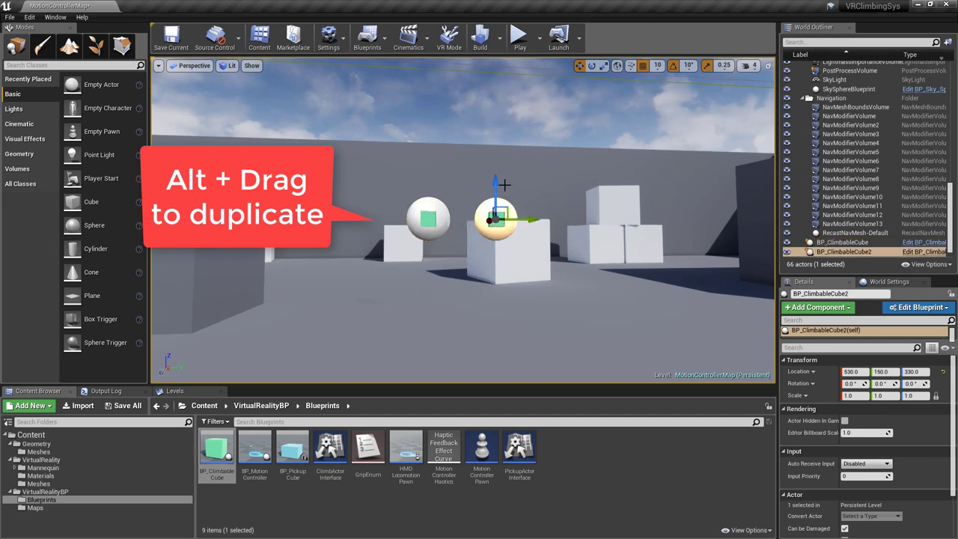
left_click_drag(495, 184, 493, 153)
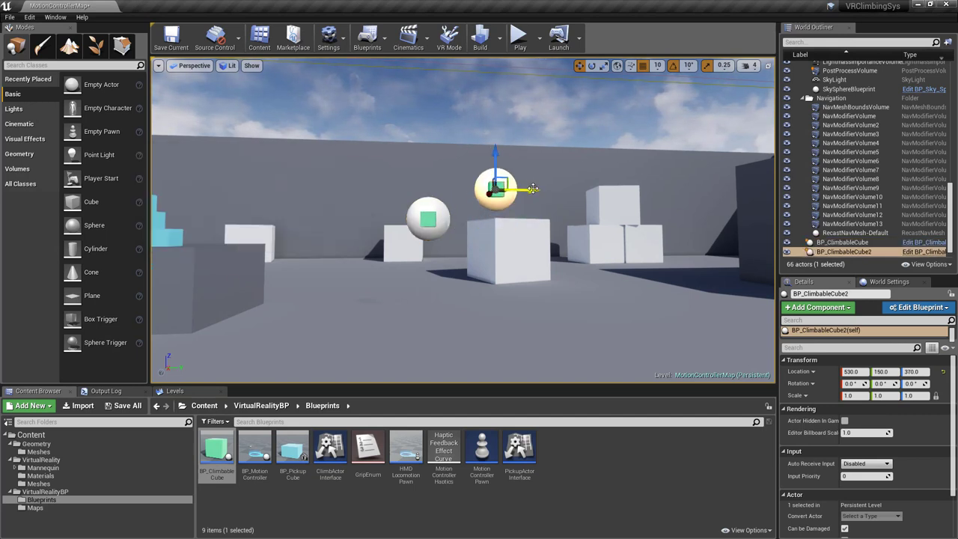
left_click_drag(532, 189, 519, 190)
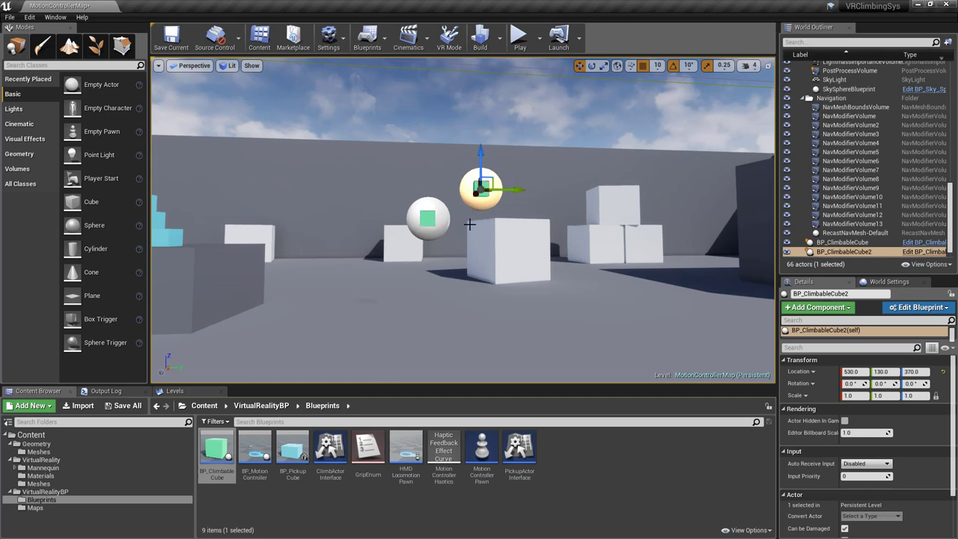
Select both spheres and Alt-drag copies of the pair straight upward
left_click(428, 219)
left_click(483, 190, "ctrl")
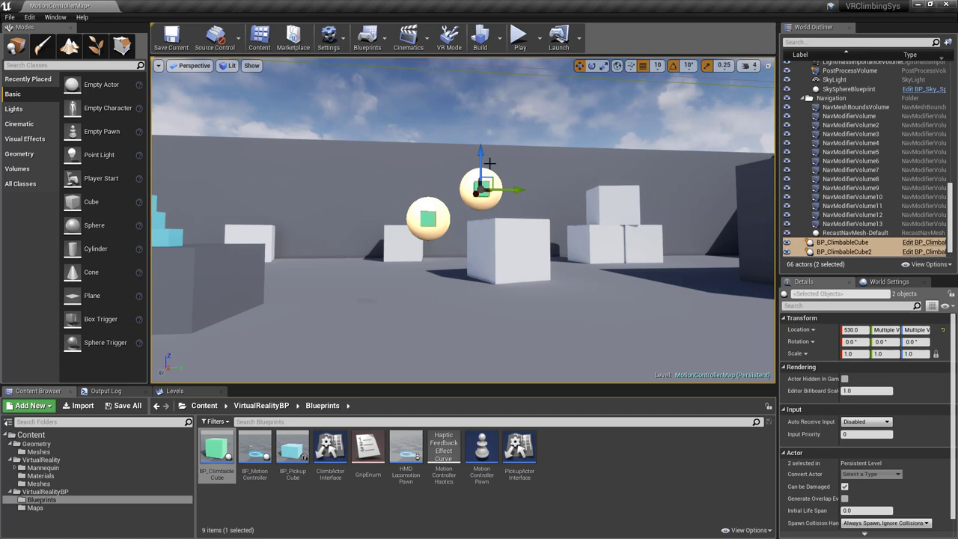
left_click_drag(481, 152, 480, 63, "alt")
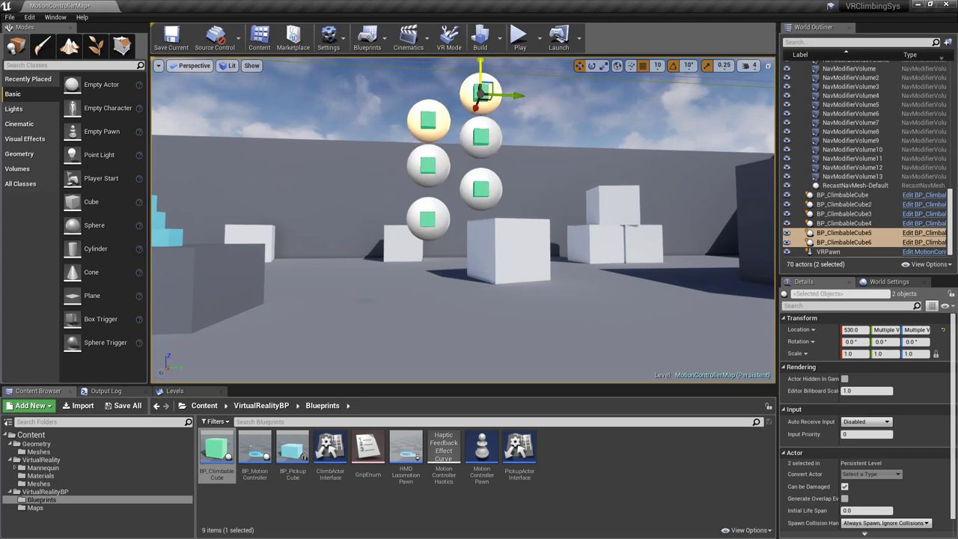
scroll(546, 116, "down", 3)
right_click_drag(546, 115, 546, 82)
scroll(463, 220, "up", 3)
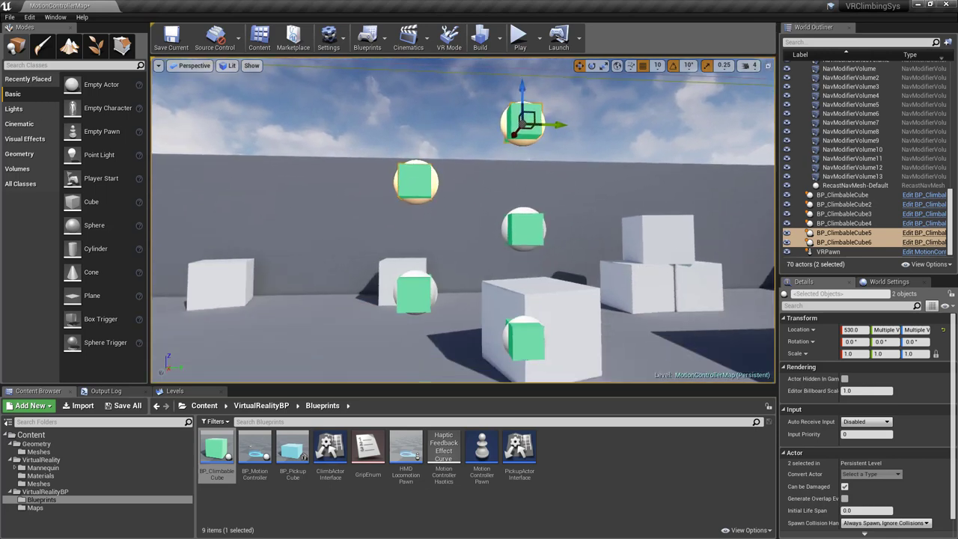
scroll(565, 109, "down", 2)
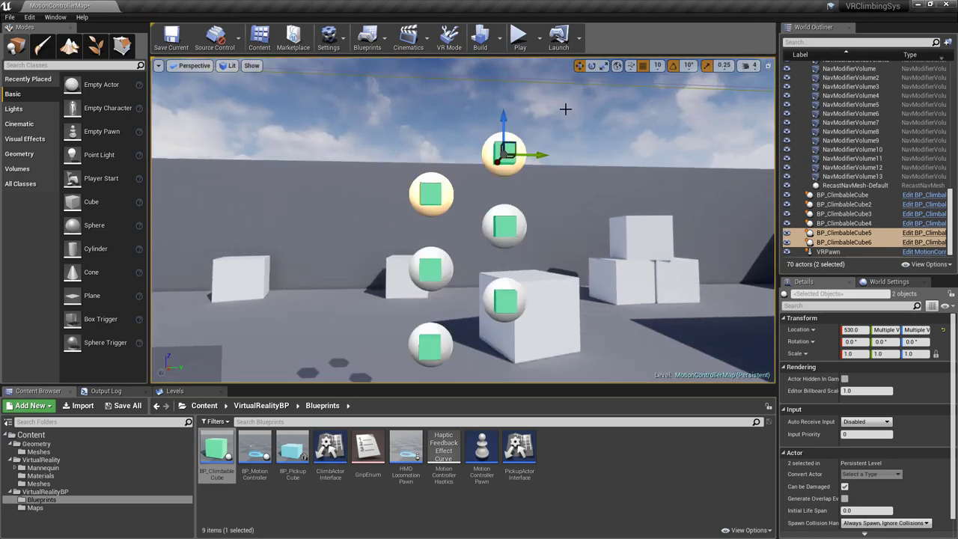
scroll(565, 110, "down", 1)
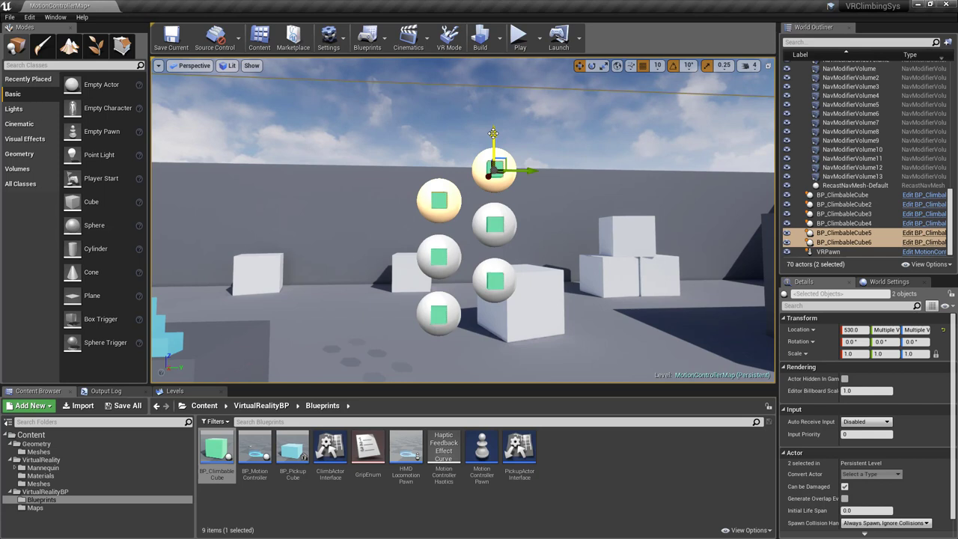
Duplicate the top sphere pair two more levels higher, then copy the topmost sphere out to the right
left_click_drag(493, 131, 493, 78, "alt")
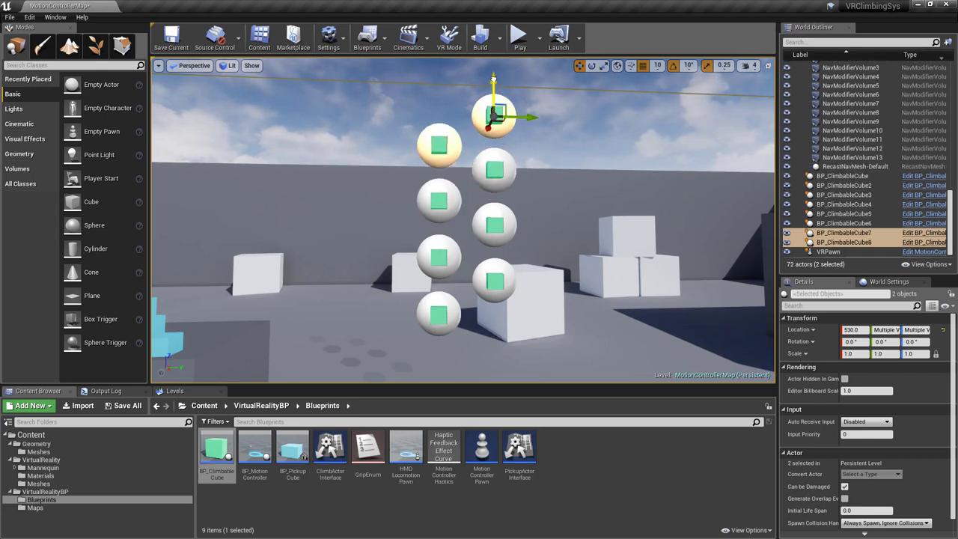
right_click_drag(493, 78, 550, 172)
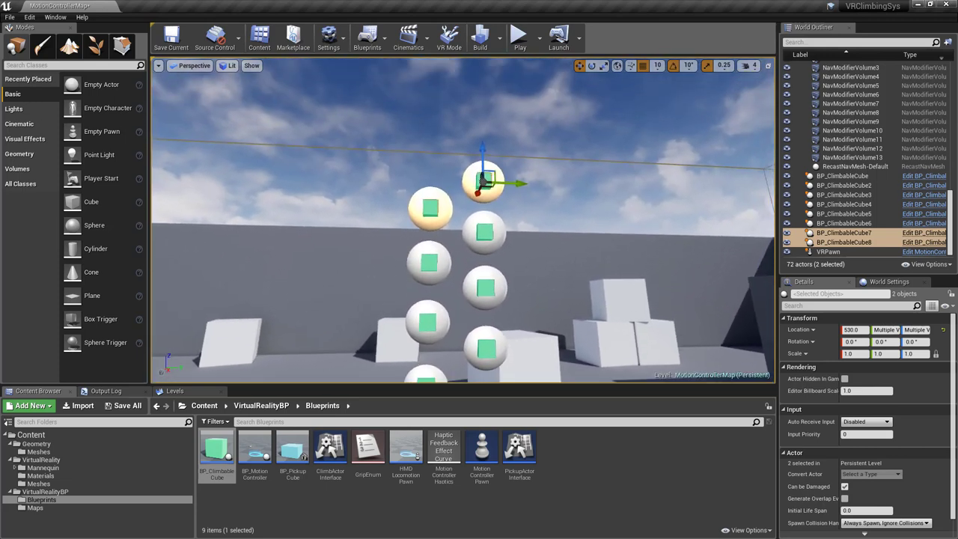
left_click_drag(483, 155, 483, 131, "alt")
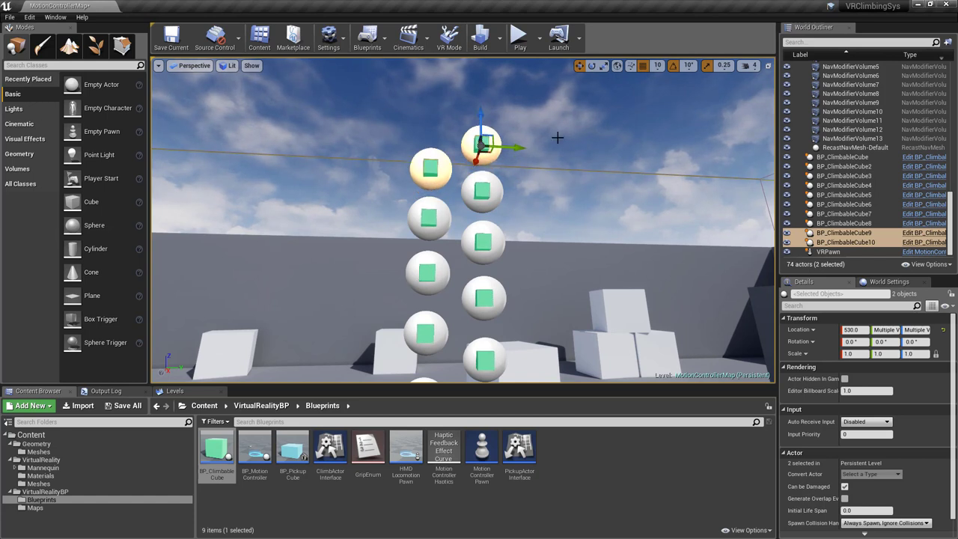
left_click(474, 142)
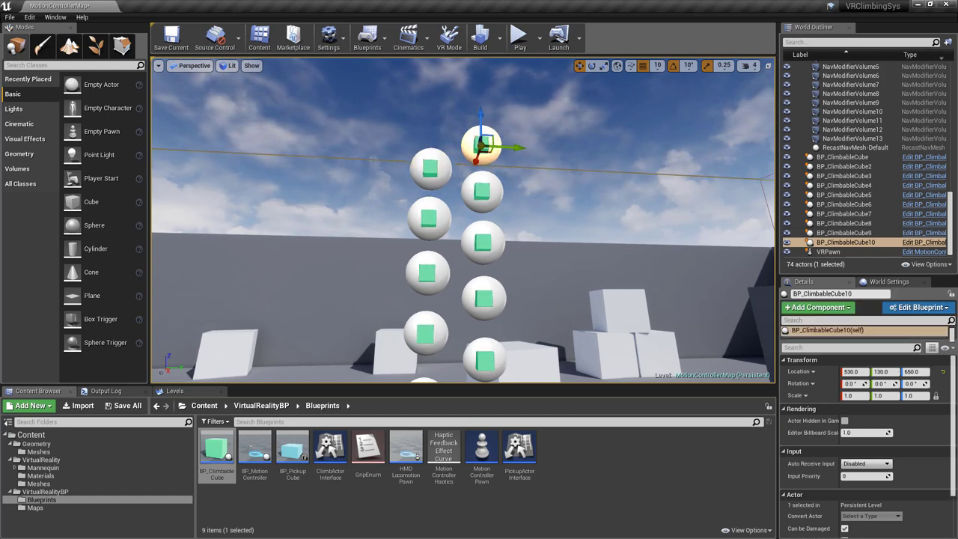
left_click_drag(508, 148, 569, 147, "alt")
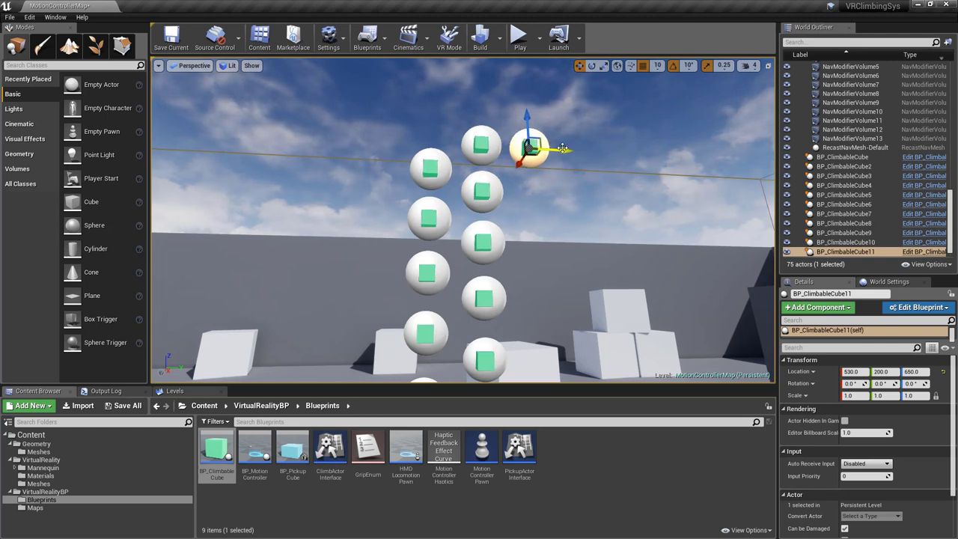
Extend the top row with three more sphere copies along Y, reaching 530, 960, 650
left_click_drag(564, 150, 662, 156, "alt")
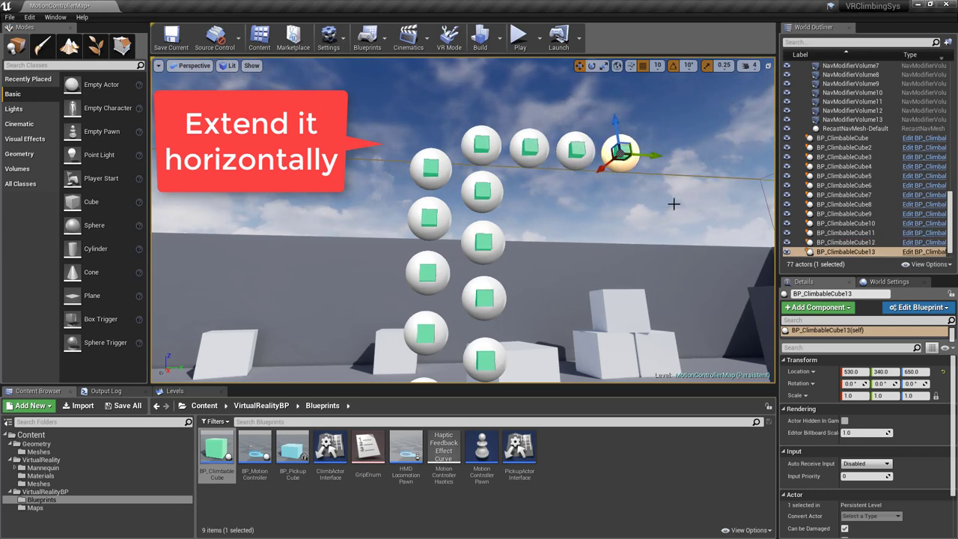
right_click_drag(621, 182, 620, 183)
left_click_drag(524, 171, 668, 205, "alt")
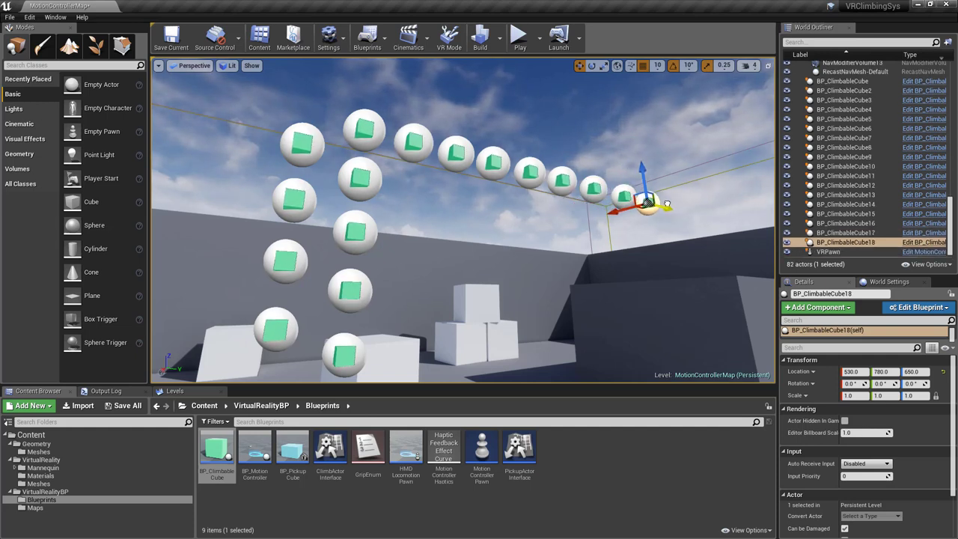
mouse_move(668, 205)
right_mouse_down()
mouse_move(524, 198)
mouse_move(569, 180)
mouse_move(561, 161)
right_mouse_up()
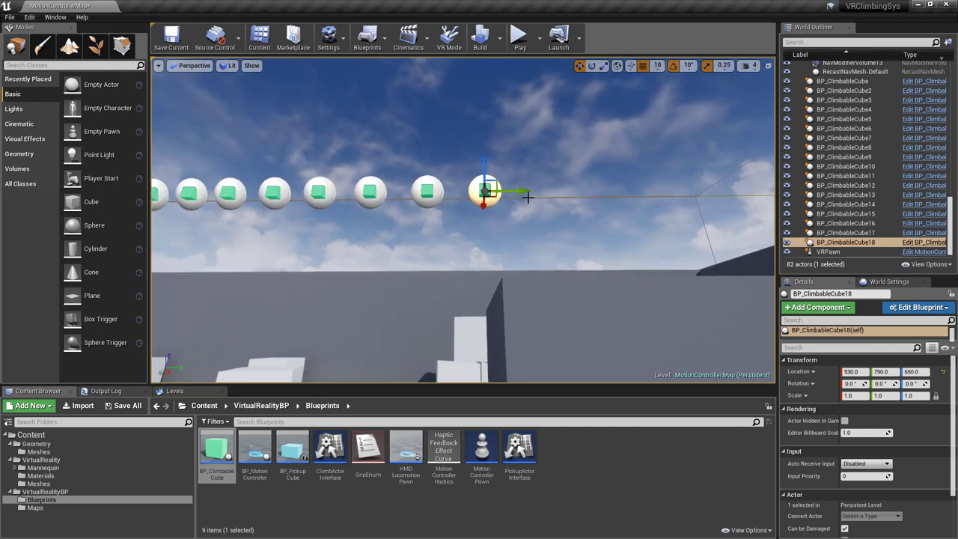
left_click_drag(522, 191, 620, 192, "alt")
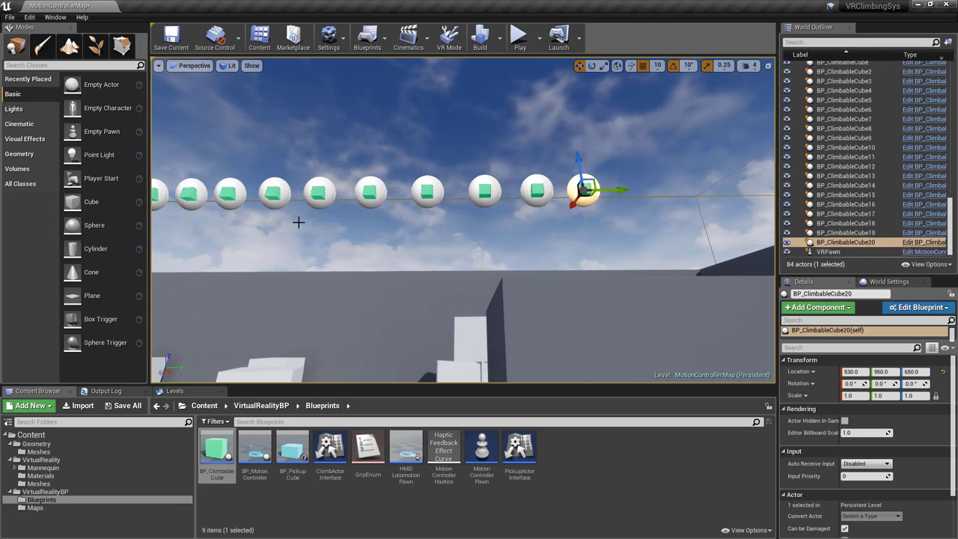
Save the MotionControllerMap level
scroll(298, 222, "down", 2)
scroll(292, 220, "down", 2)
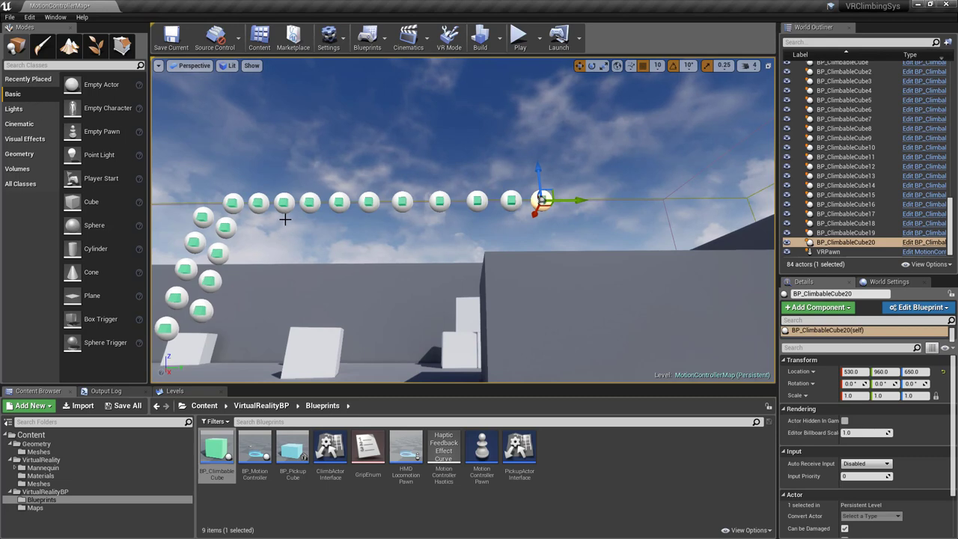
right_click_drag(284, 219, 225, 247)
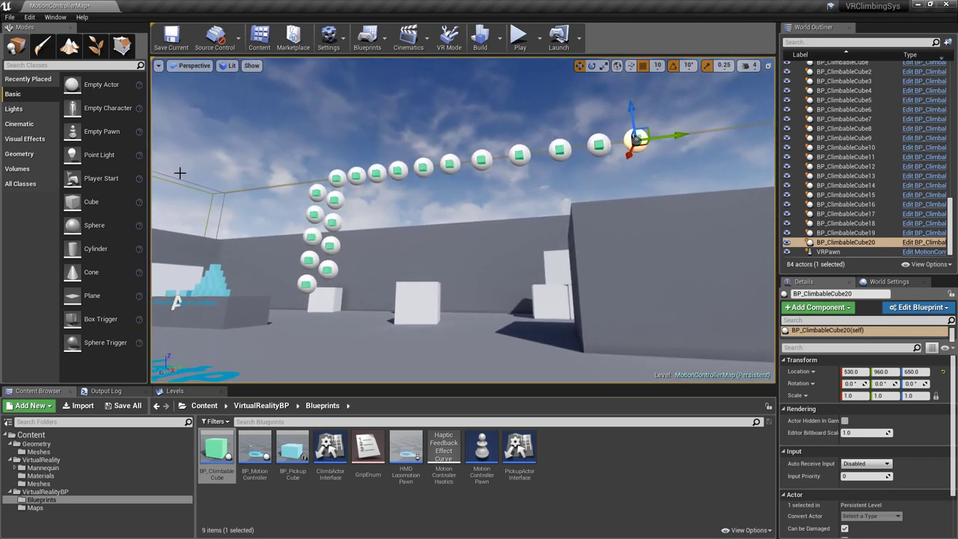
left_click(178, 44)
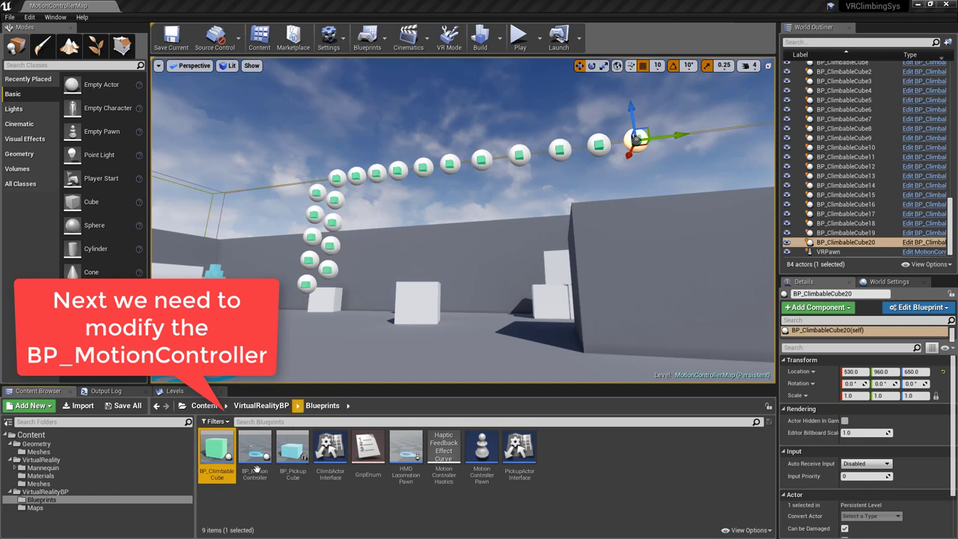
Open BP_MotionController's GetActorNearHand function graph from the Grabbing group
double_click(255, 470)
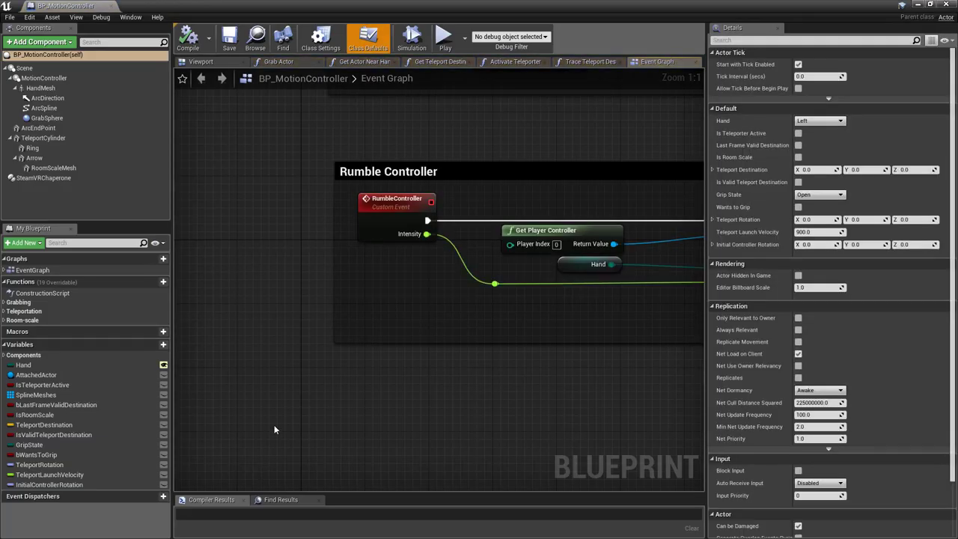
left_click(4, 302)
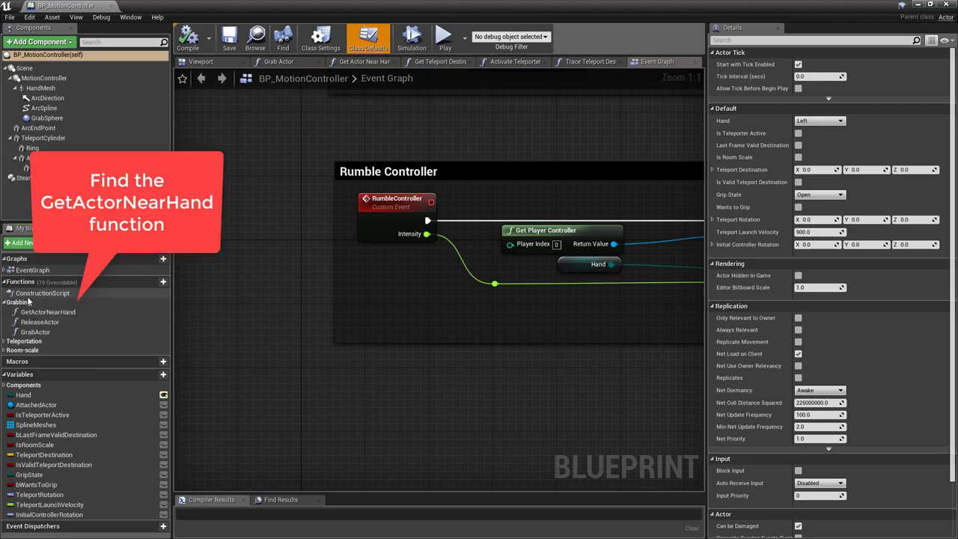
left_click(73, 315)
double_click(72, 313)
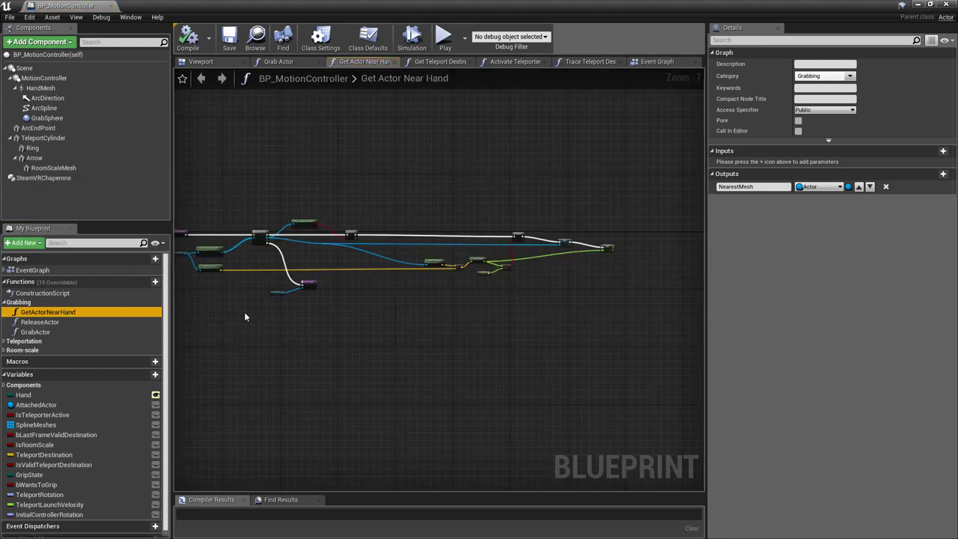
right_click_drag(261, 211, 361, 221)
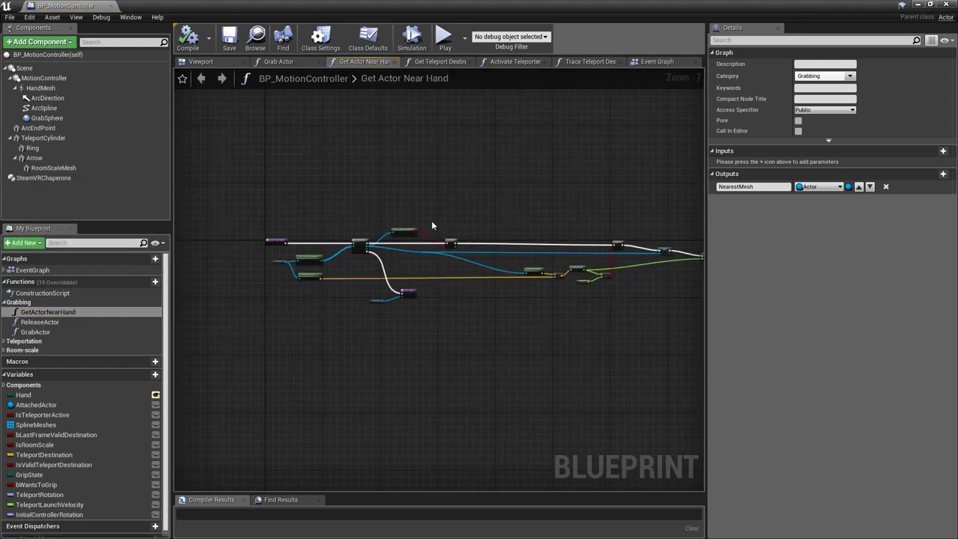
scroll(431, 221, "up", 1)
scroll(419, 217, "up", 2)
scroll(387, 213, "up", 2)
scroll(386, 210, "up", 1)
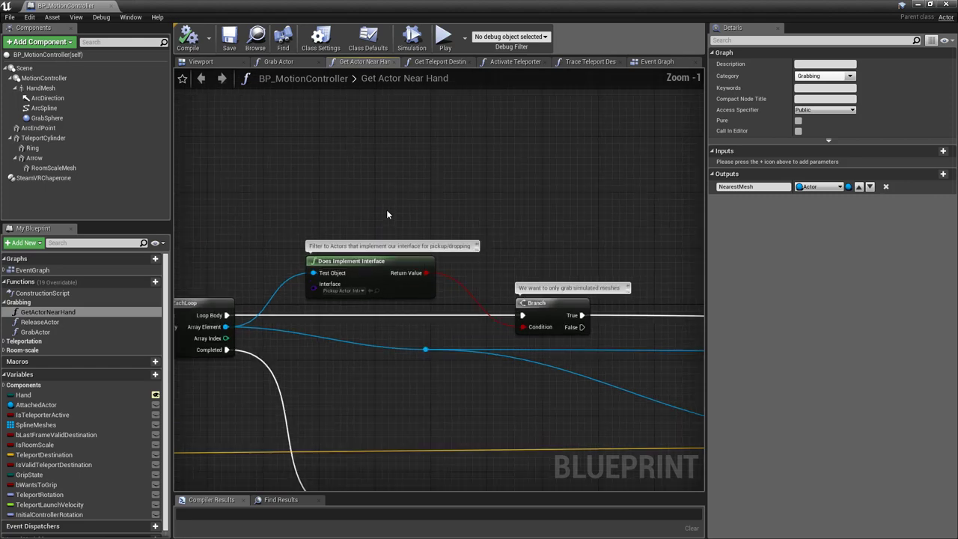
scroll(386, 210, "up", 1)
scroll(369, 209, "down", 1)
right_click_drag(346, 202, 357, 184)
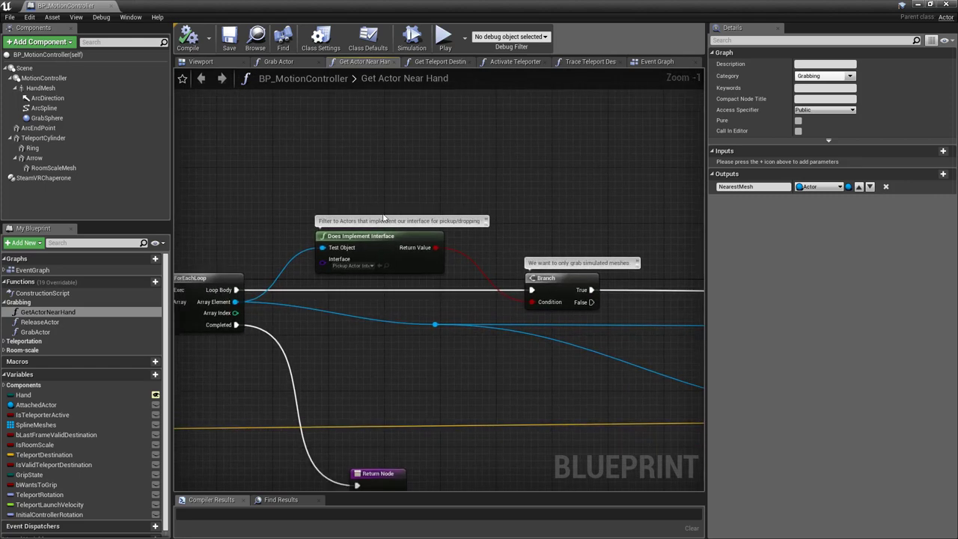
Duplicate the Does Implement Interface node, make it check ClimbActorInterface on the loop's array element
left_click(384, 238)
right_click(384, 238)
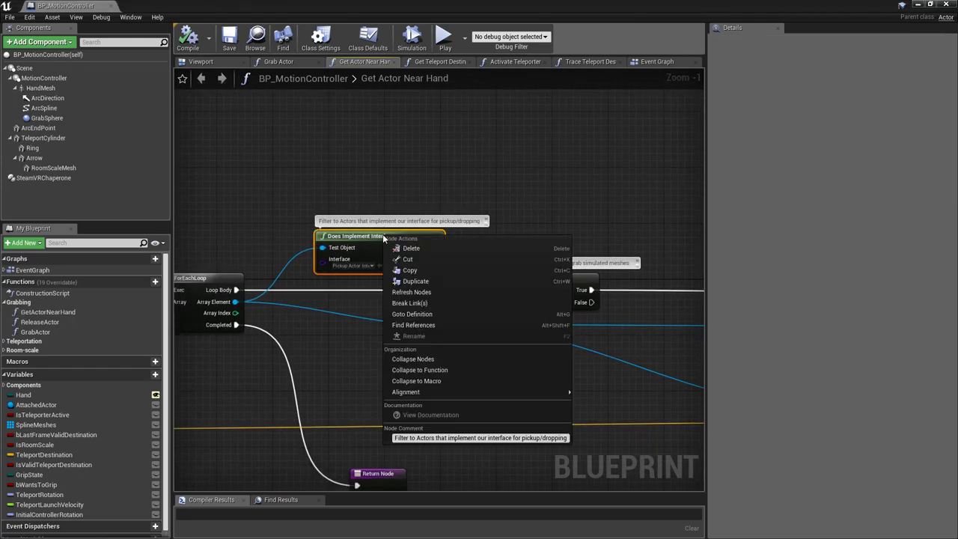
left_click(415, 280)
left_click_drag(430, 238, 363, 171)
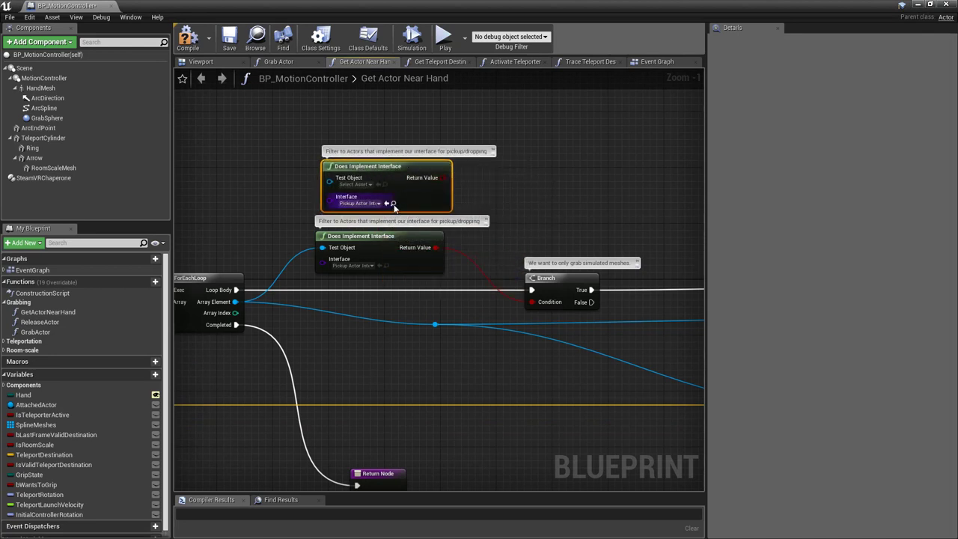
left_click(379, 203)
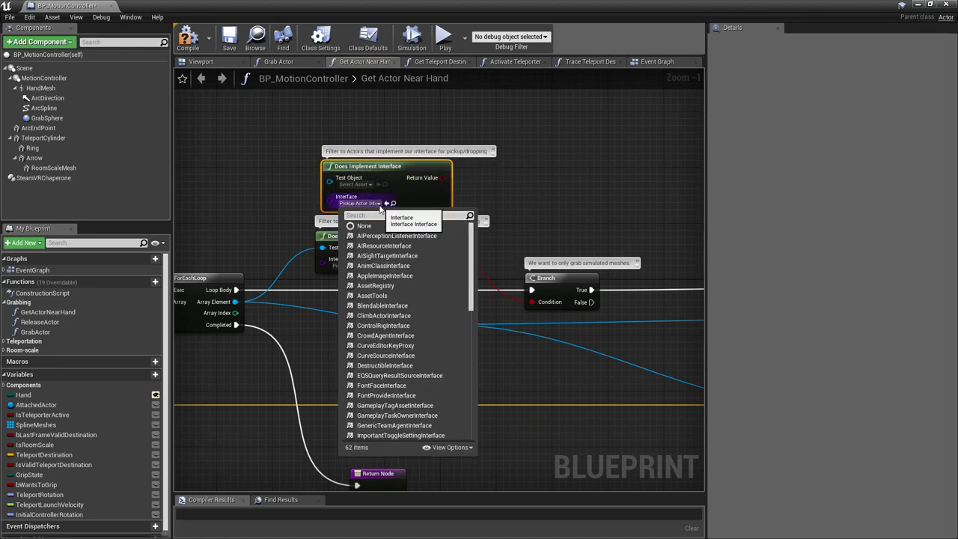
type("cl")
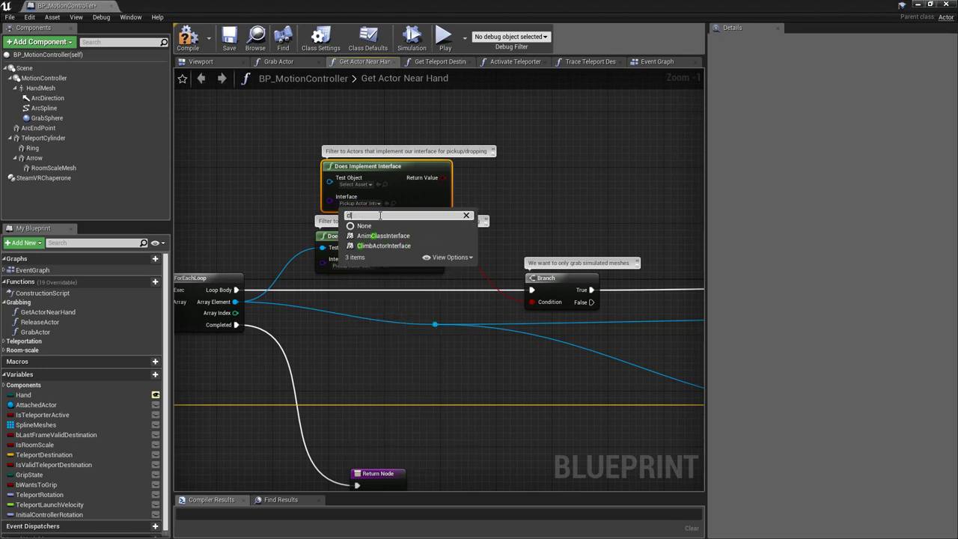
type("i")
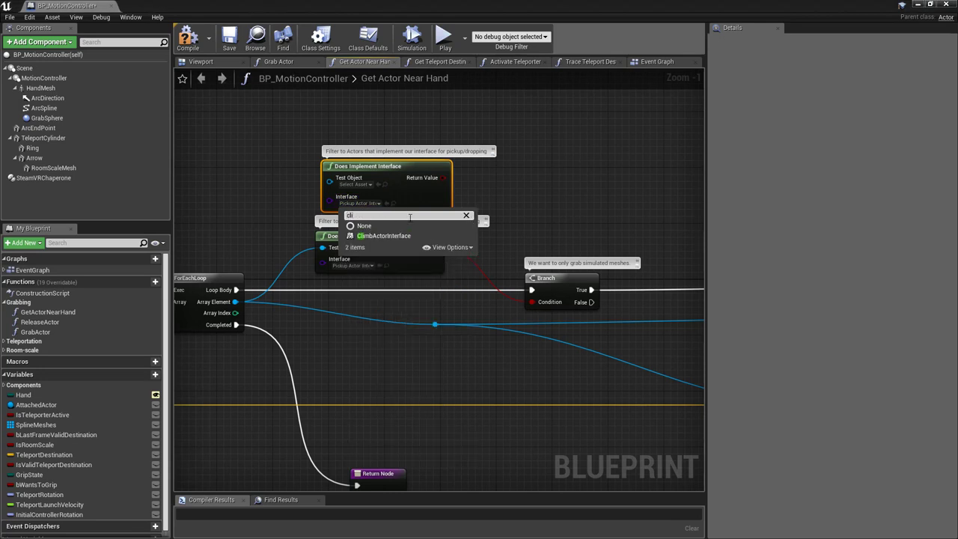
left_click(419, 236)
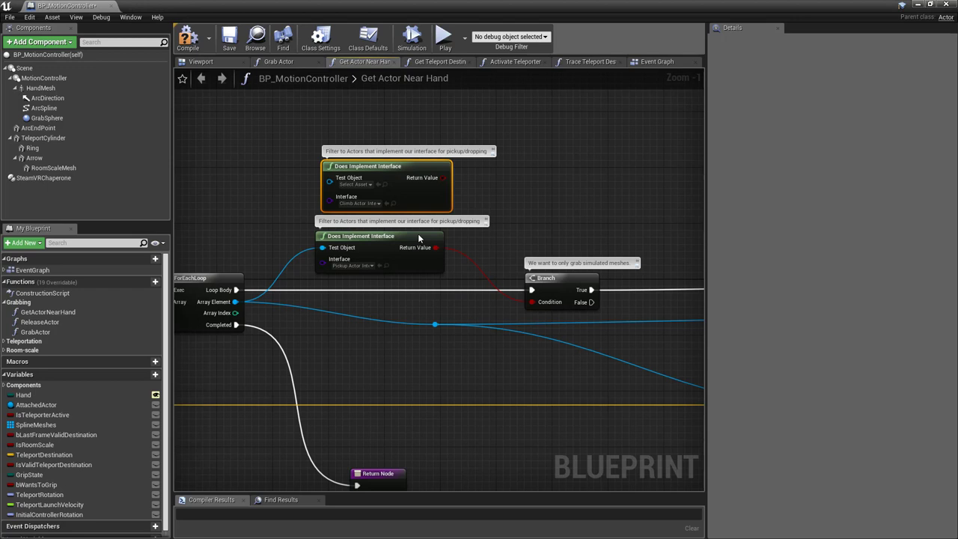
left_click_drag(237, 301, 332, 185)
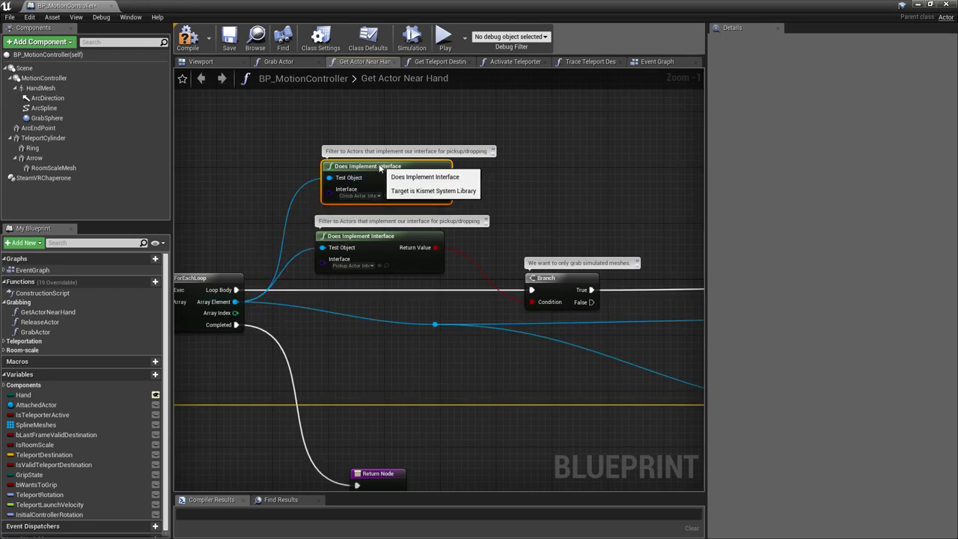
left_click_drag(382, 169, 374, 176)
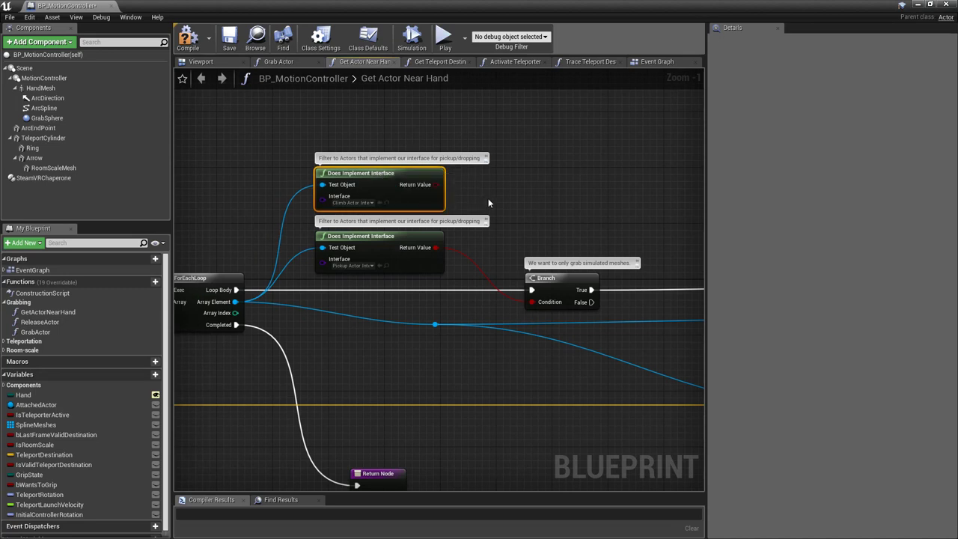
OR the climb and pickup interface results into the Branch condition, then compile and save
left_click_drag(436, 185, 503, 218)
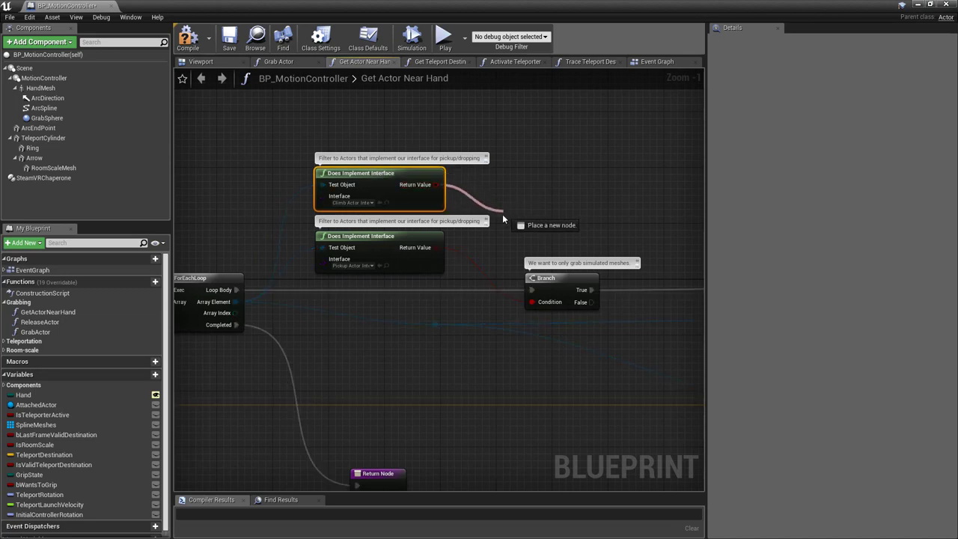
type("OR")
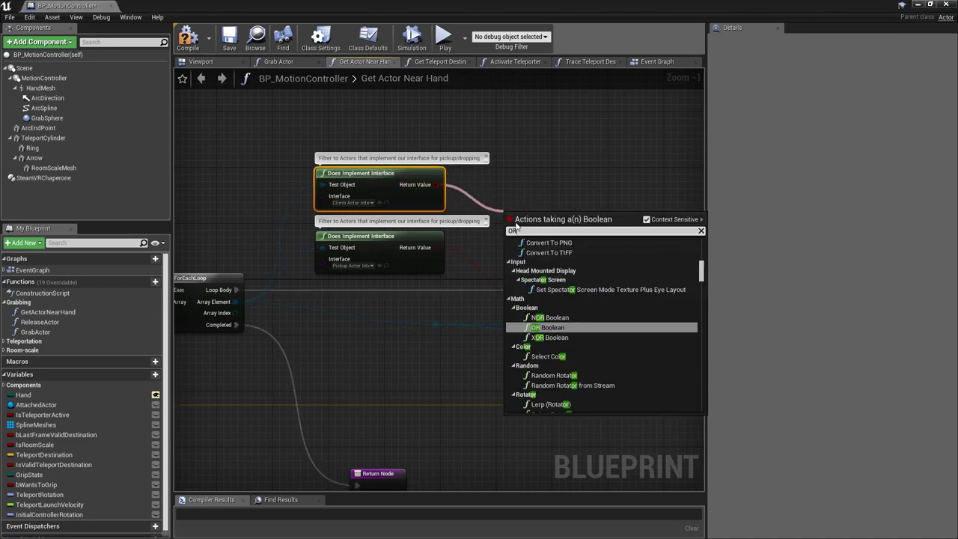
left_click(557, 328)
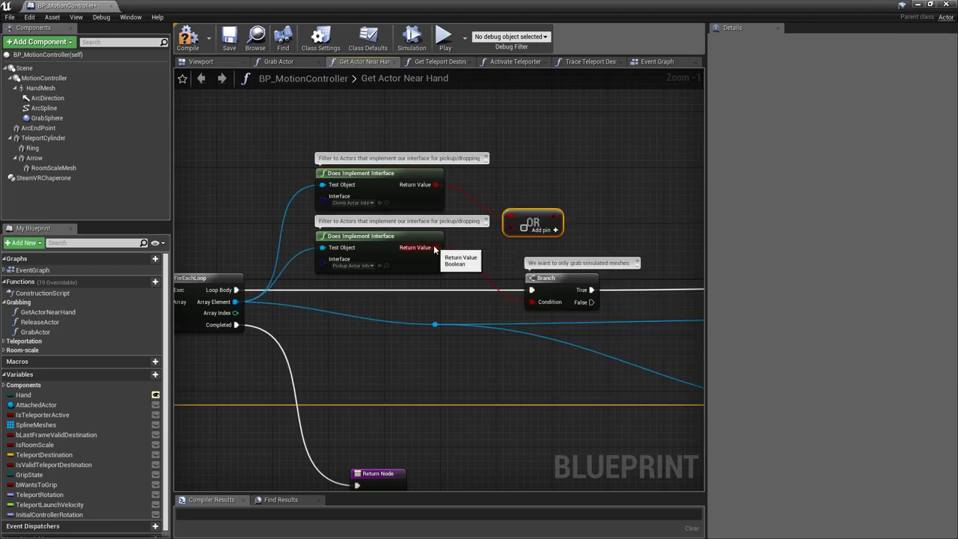
mouse_move(435, 247)
left_mouse_down()
mouse_move(513, 230)
mouse_move(527, 208)
left_mouse_up()
left_click_drag(532, 198, 532, 303)
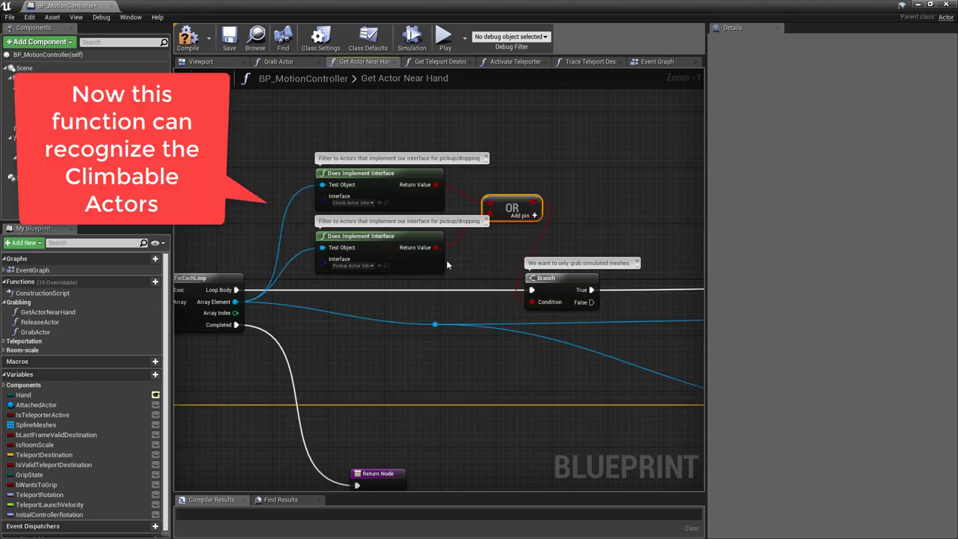
left_click(188, 41)
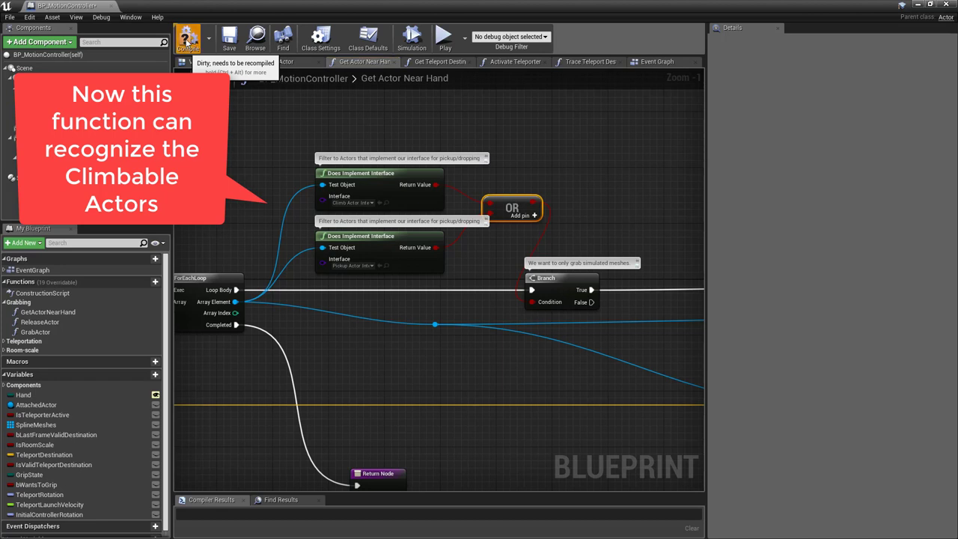
left_click(230, 39)
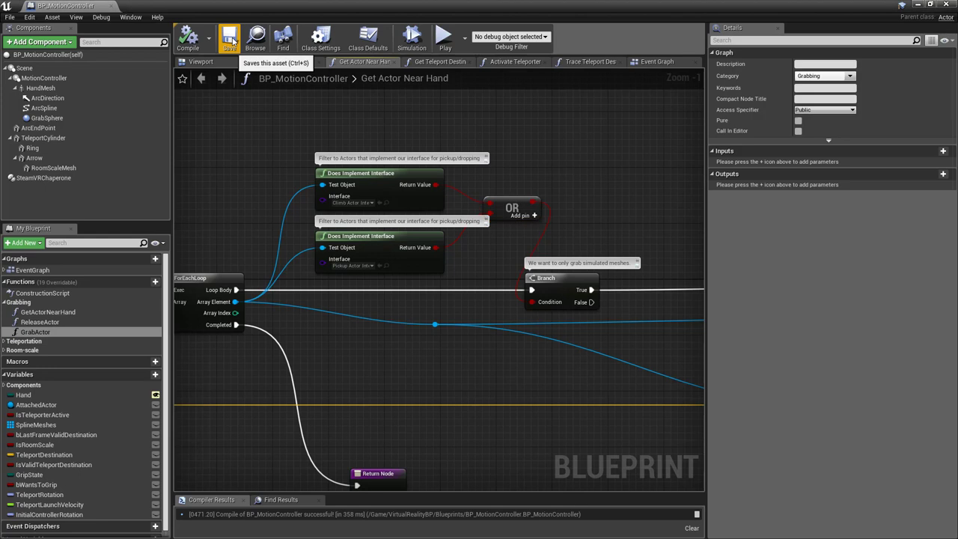
Open the GrabActor function graph and shift the later nodes right to make room
double_click(42, 333)
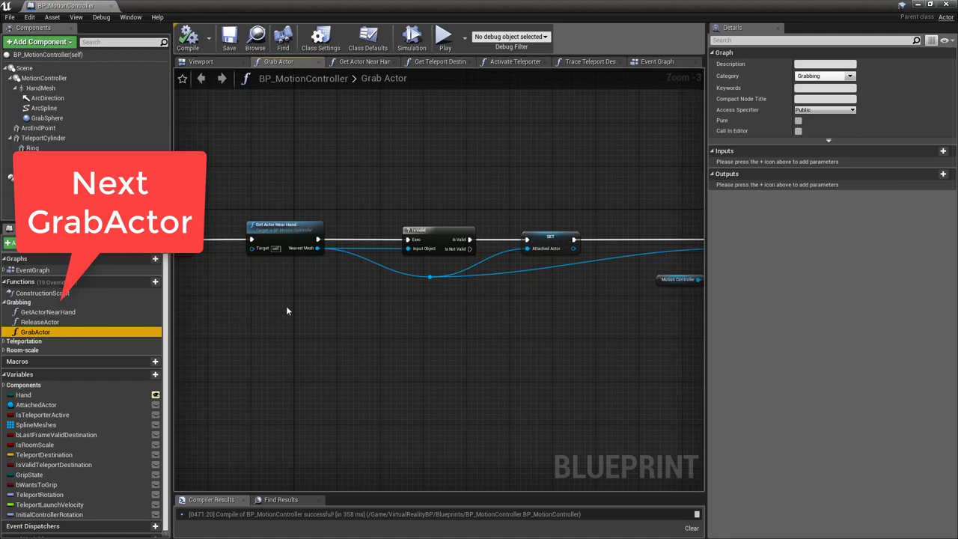
scroll(391, 312, "down", 2)
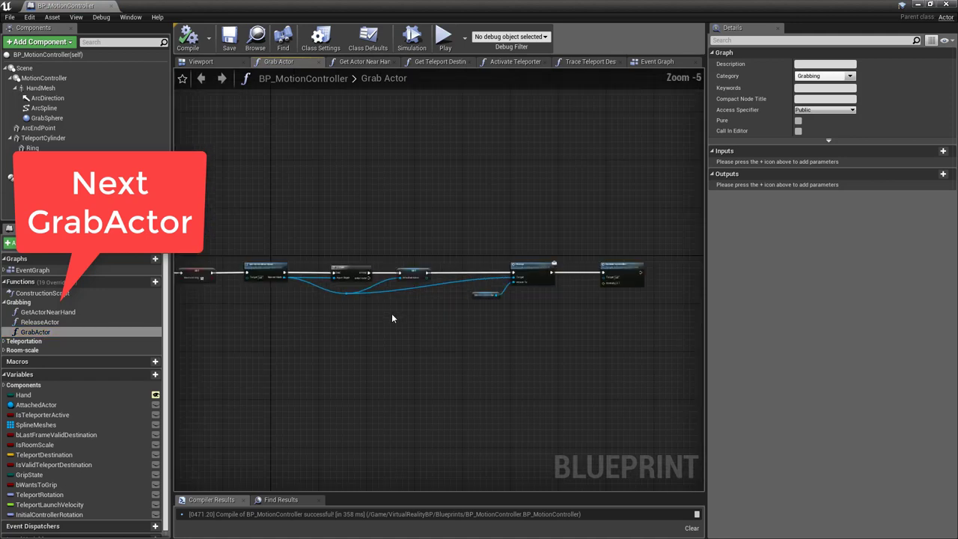
right_click_drag(350, 333, 289, 324)
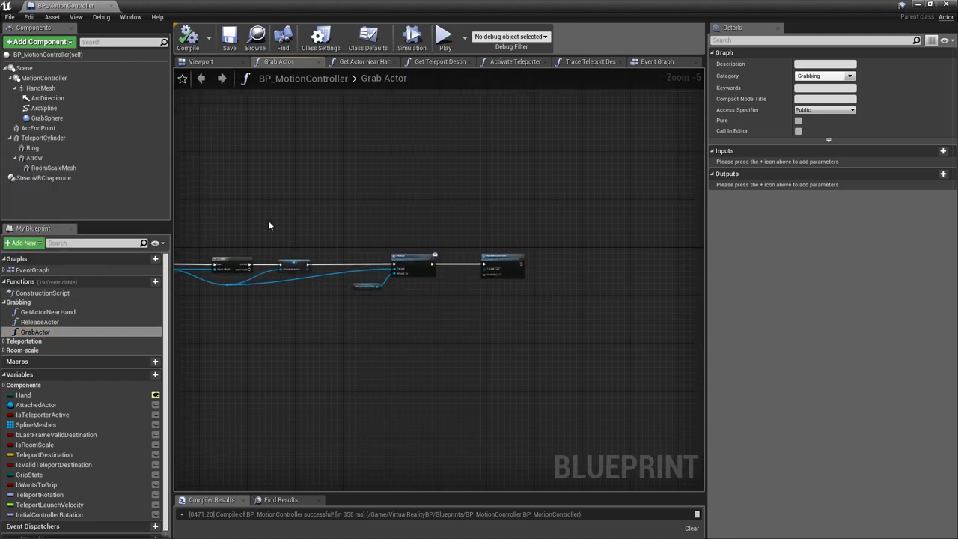
left_click_drag(268, 220, 508, 293)
left_click_drag(500, 260, 556, 260)
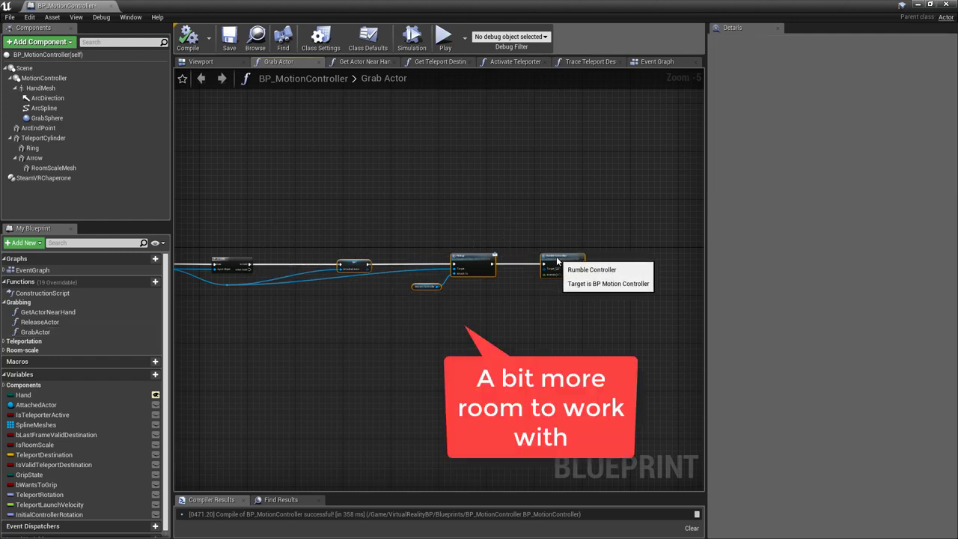
left_click_drag(556, 260, 560, 260)
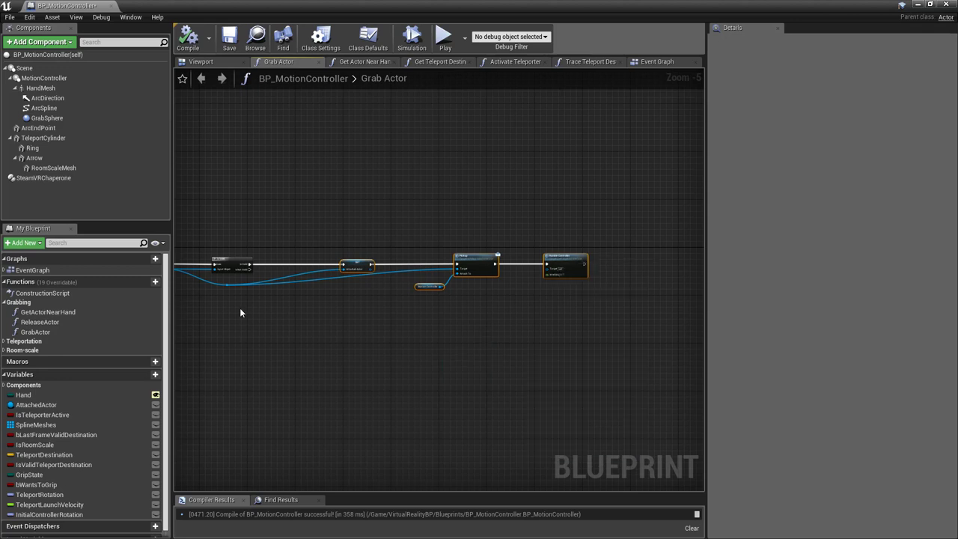
scroll(240, 313, "up", 1)
scroll(240, 313, "up", 1)
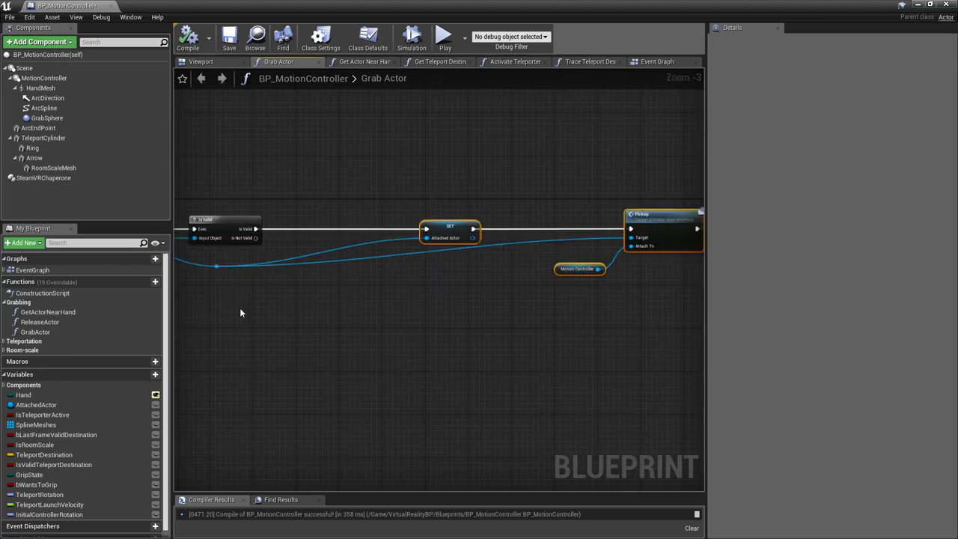
Add a Branch after Is Valid and route its False output into SET Attached Actor
left_click_drag(255, 228, 311, 206)
type("branch")
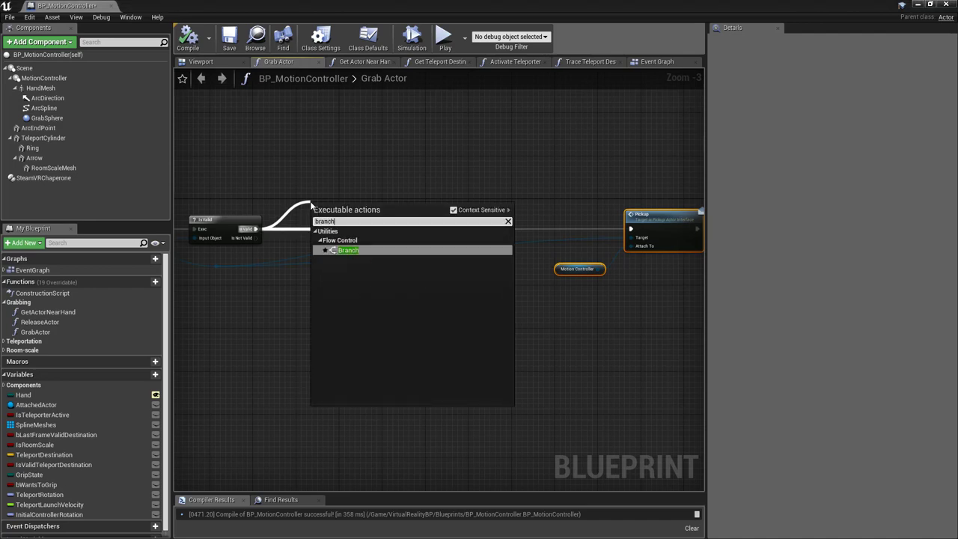
left_click(375, 250)
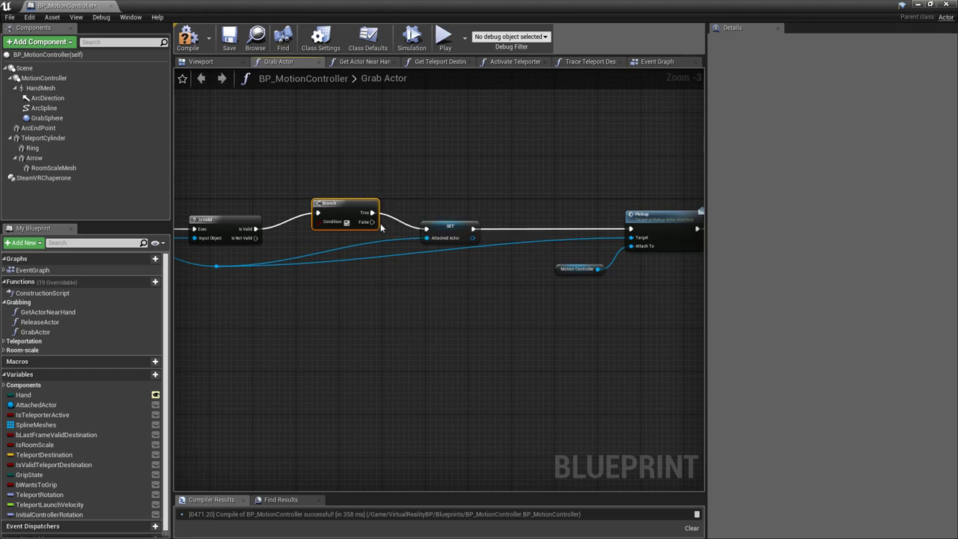
left_click_drag(372, 222, 428, 232)
scroll(159, 368, "down", 1)
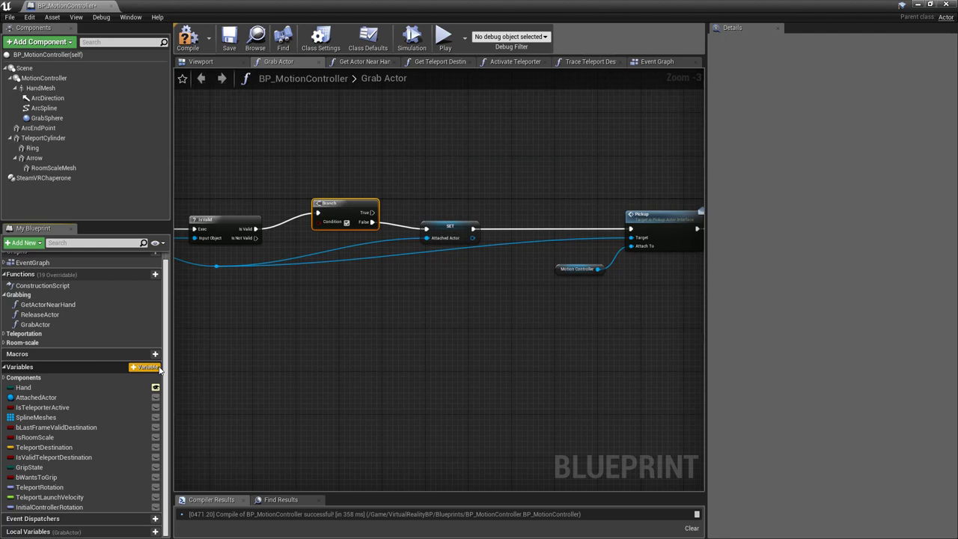
Create a ClimbedActor variable of type Actor Object Reference
left_click(144, 367)
type("ClimbedActor")
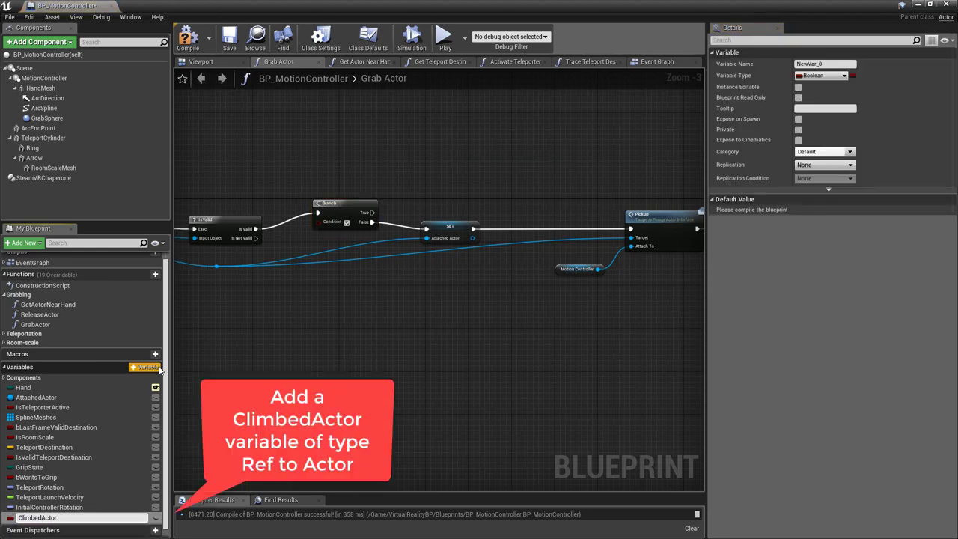
key("Return")
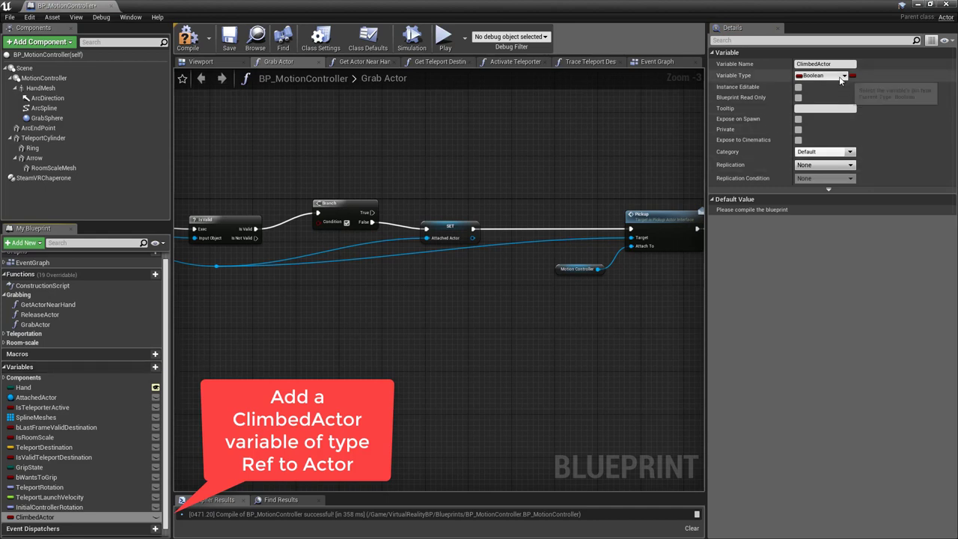
left_click(843, 76)
type("Actor")
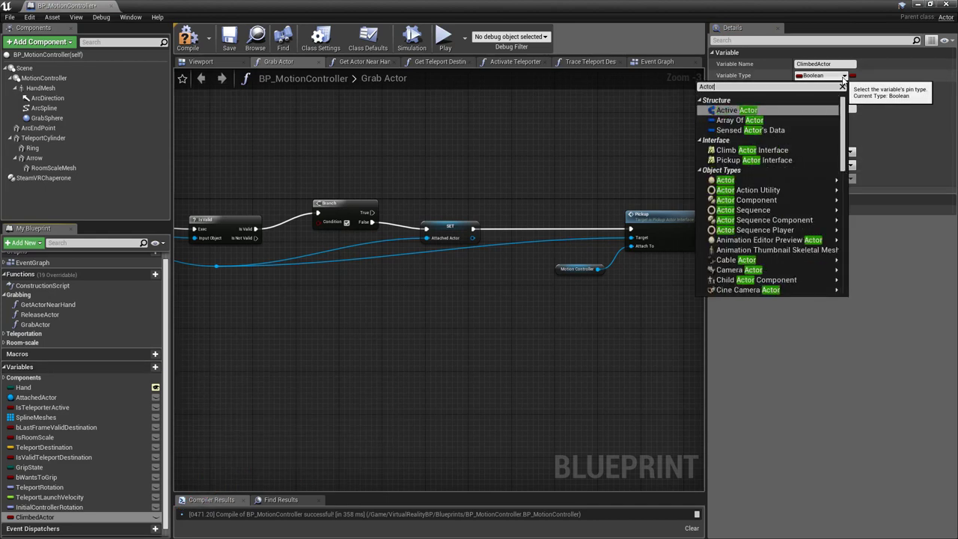
mouse_move(836, 180)
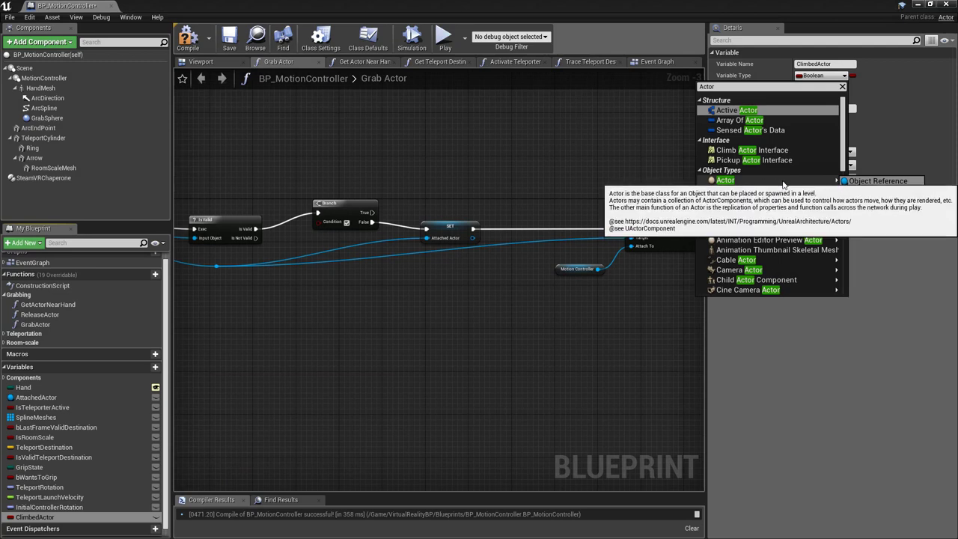
left_click(876, 182)
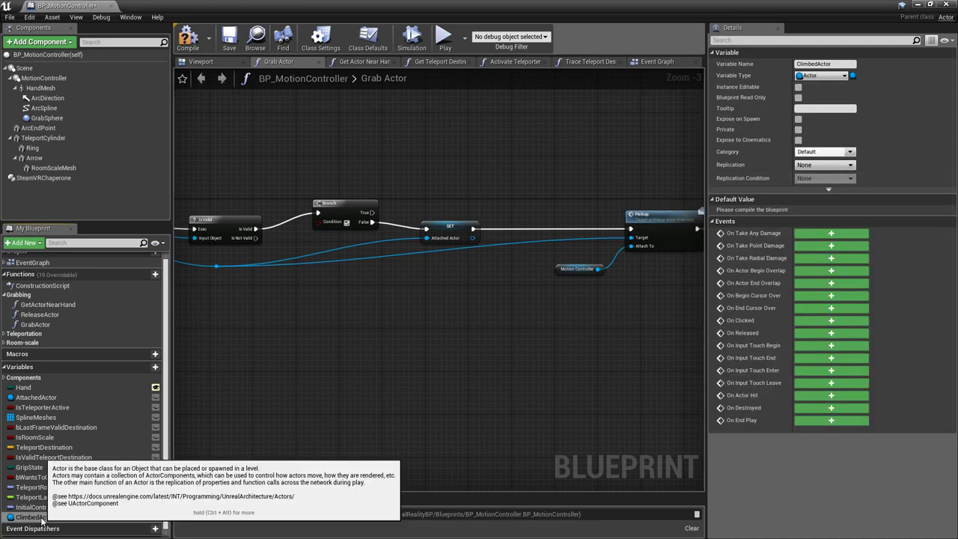
Place a SET ClimbedActor node above the Branch and feed it the found actor through a reroute
mouse_move(41, 517)
left_mouse_down("alt")
mouse_move(402, 216)
mouse_move(458, 131)
left_mouse_up("alt")
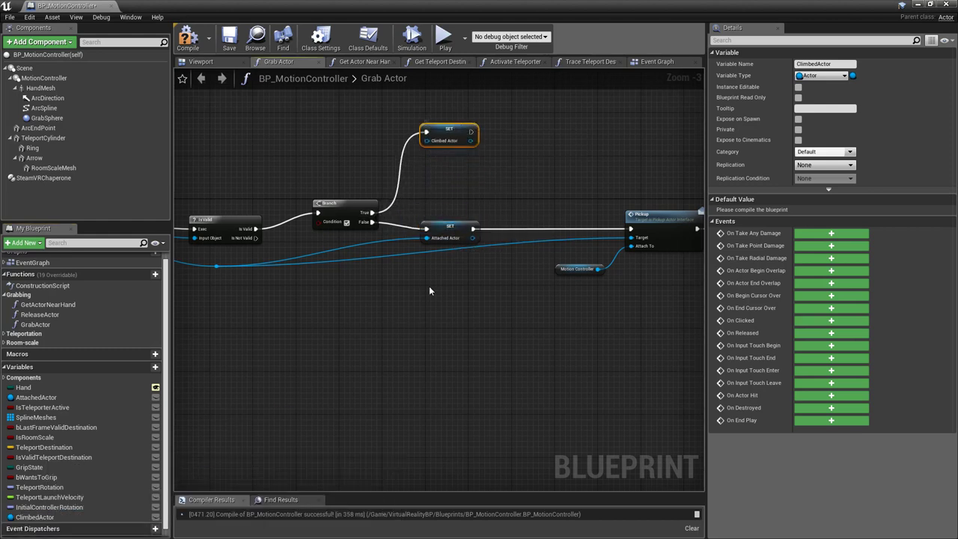
double_click(392, 242)
left_click_drag(389, 240, 426, 140)
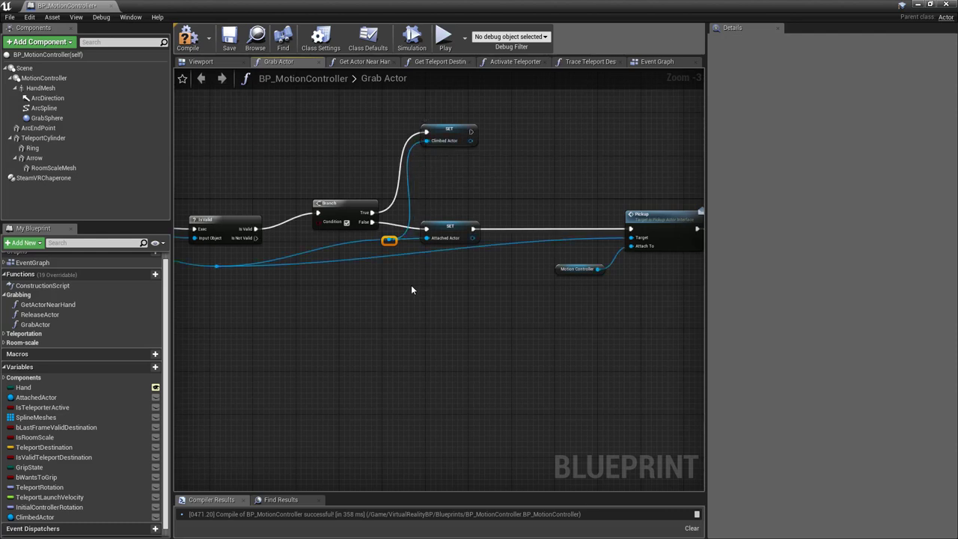
right_click_drag(390, 289, 521, 291)
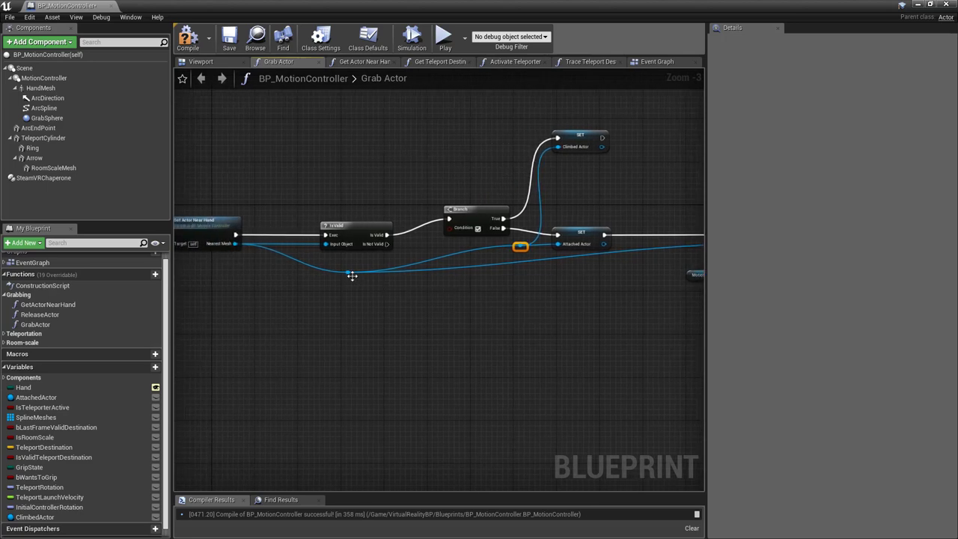
Add a ClimbActorInterface Does Implement Interface check on the found actor and wire it to the Branch Condition
left_click_drag(347, 270, 399, 308)
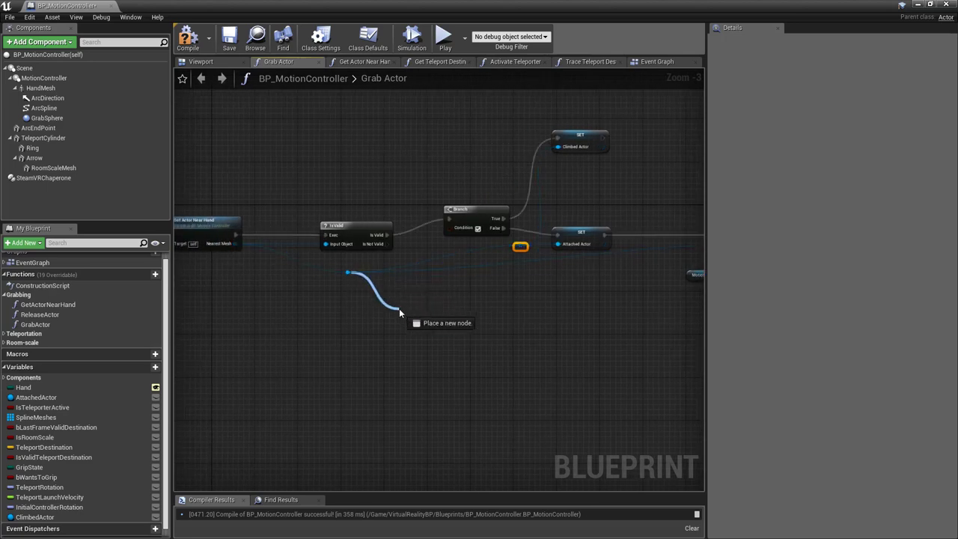
type("does im")
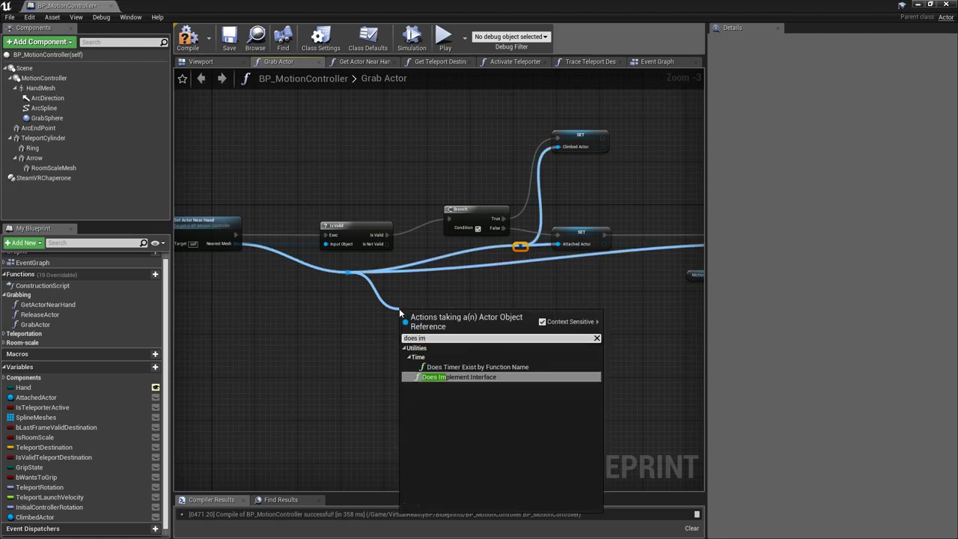
type("plement")
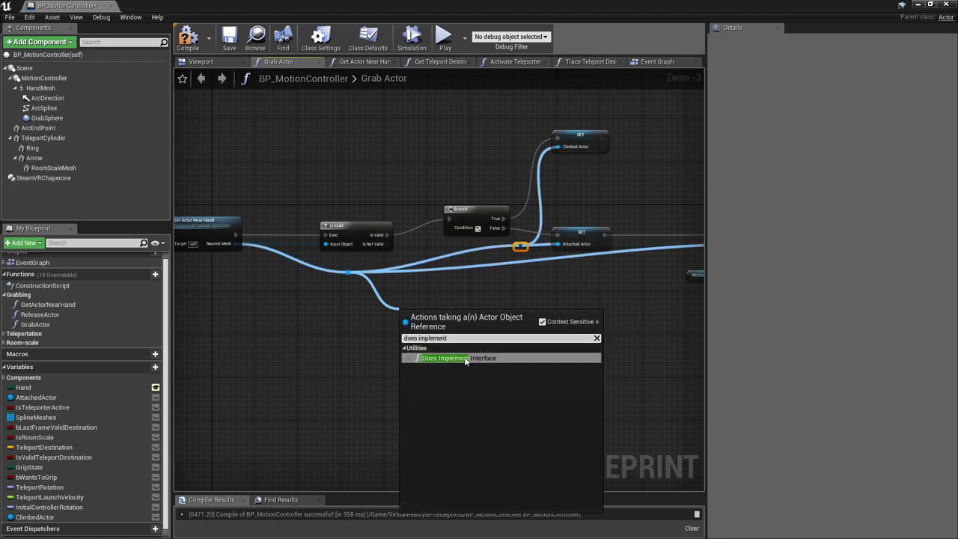
left_click(462, 358)
left_click(438, 335)
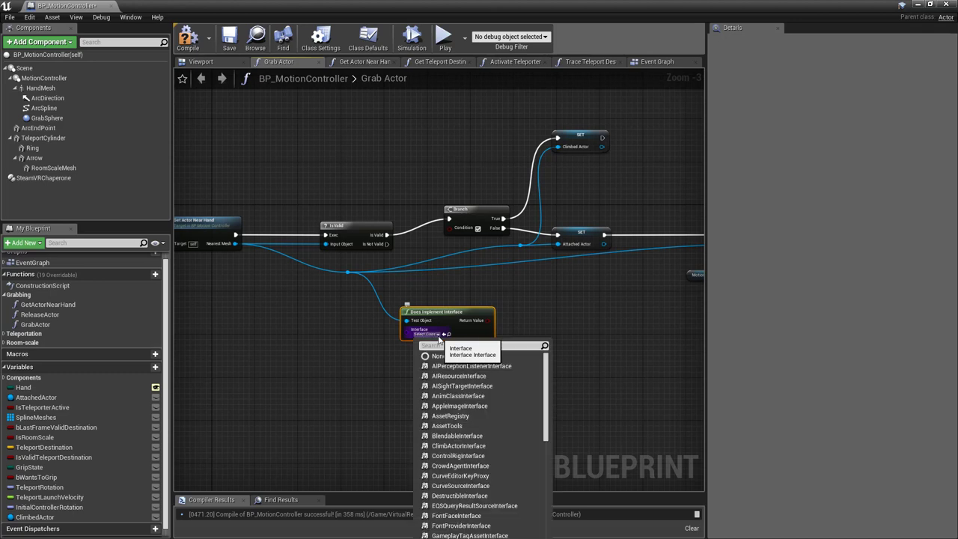
type("climba")
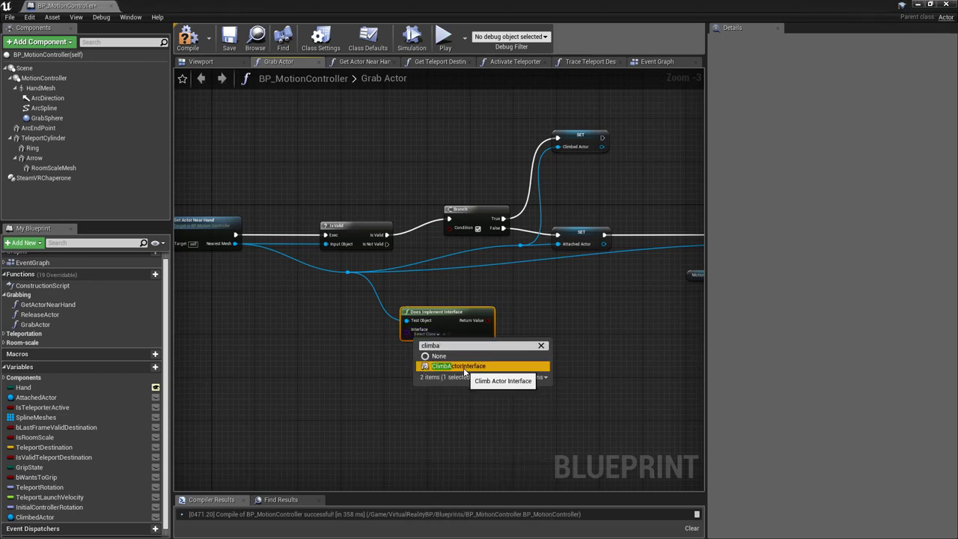
left_click(464, 366)
left_click_drag(440, 313, 402, 313)
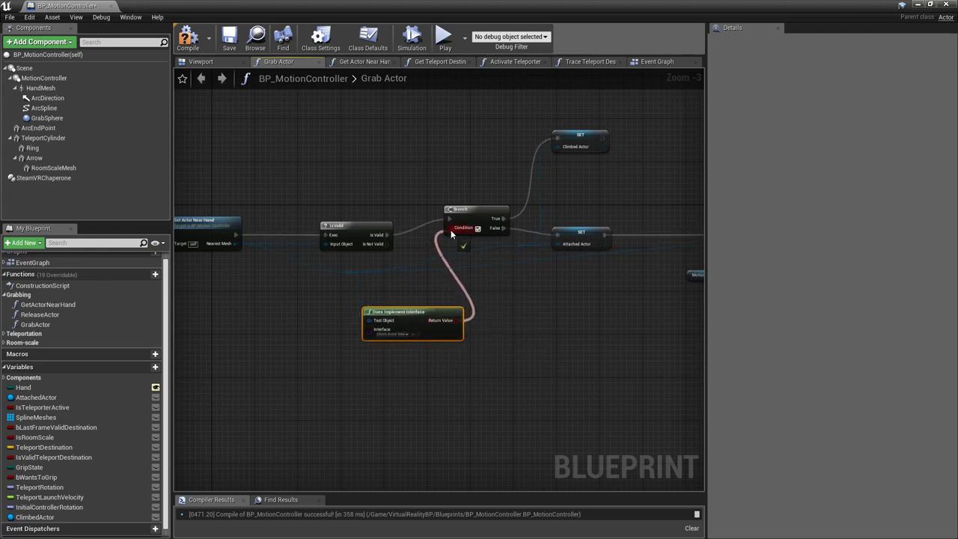
left_click_drag(456, 320, 449, 228)
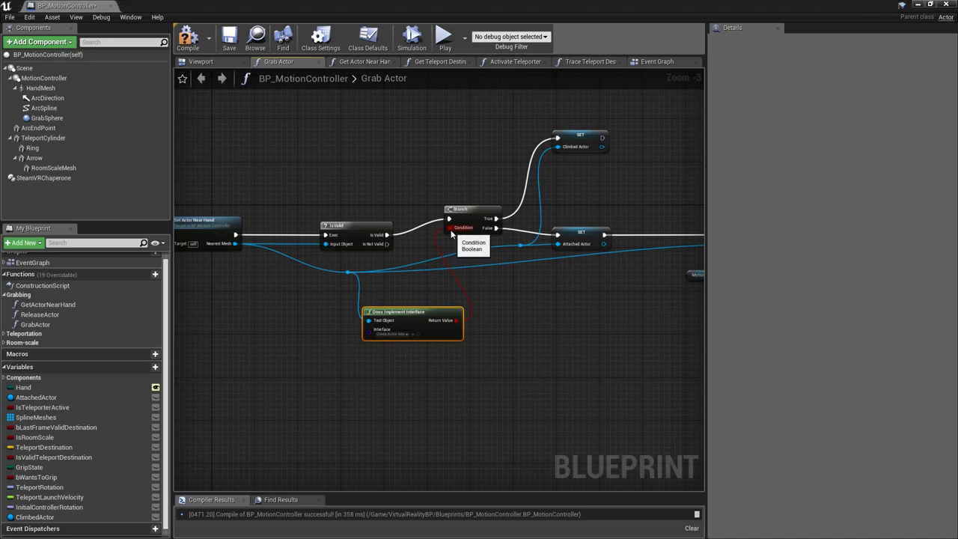
mouse_move(489, 159)
right_mouse_down()
mouse_move(401, 159)
mouse_move(275, 187)
right_mouse_up()
left_click_drag(476, 305, 473, 222)
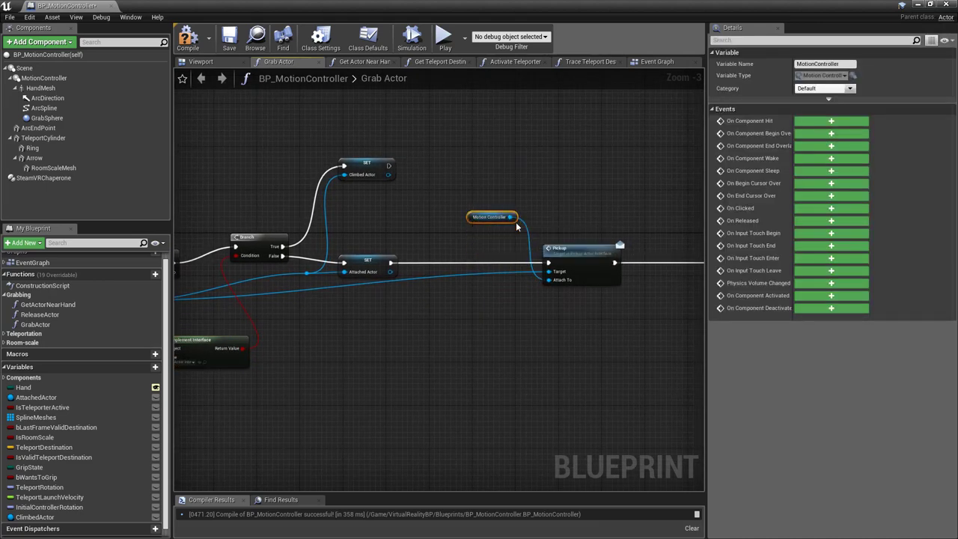
Undo the stray node, call Climb (Message) on Climbed Actor with Motion Controller, and compile
key("ctrl+z")
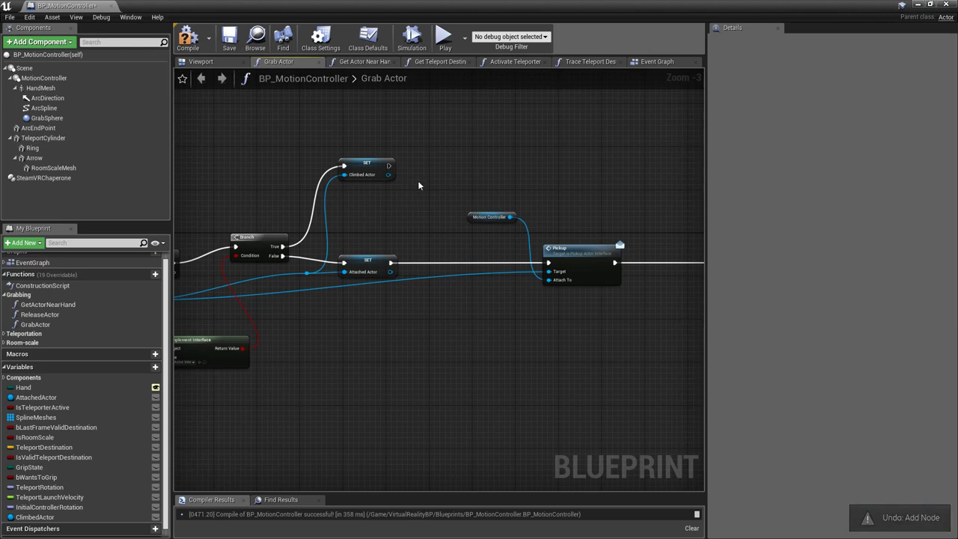
left_click_drag(387, 174, 526, 174)
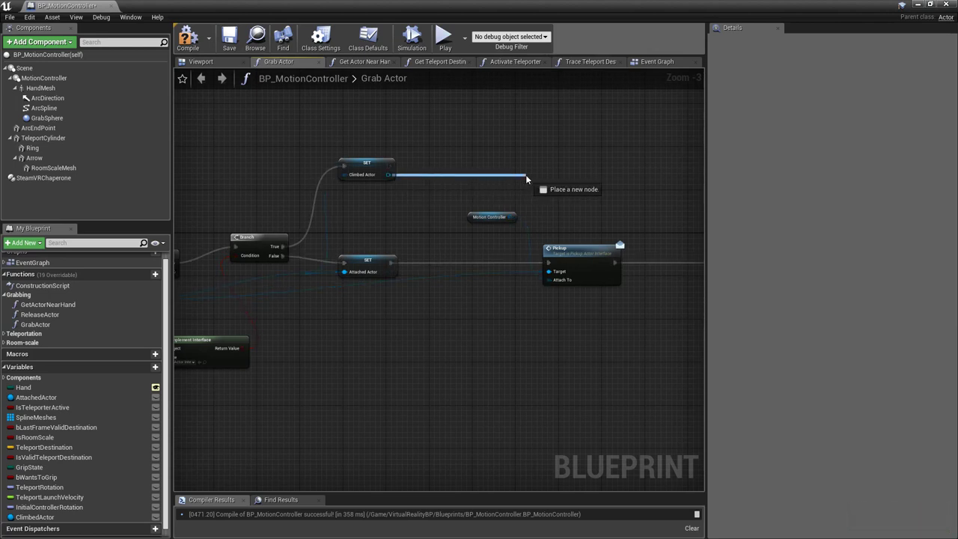
type("climb")
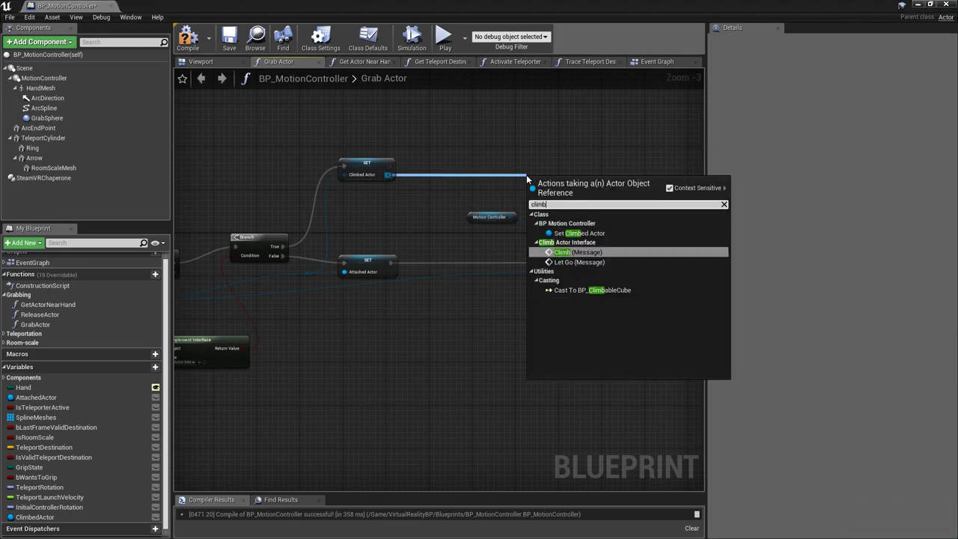
left_click(605, 253)
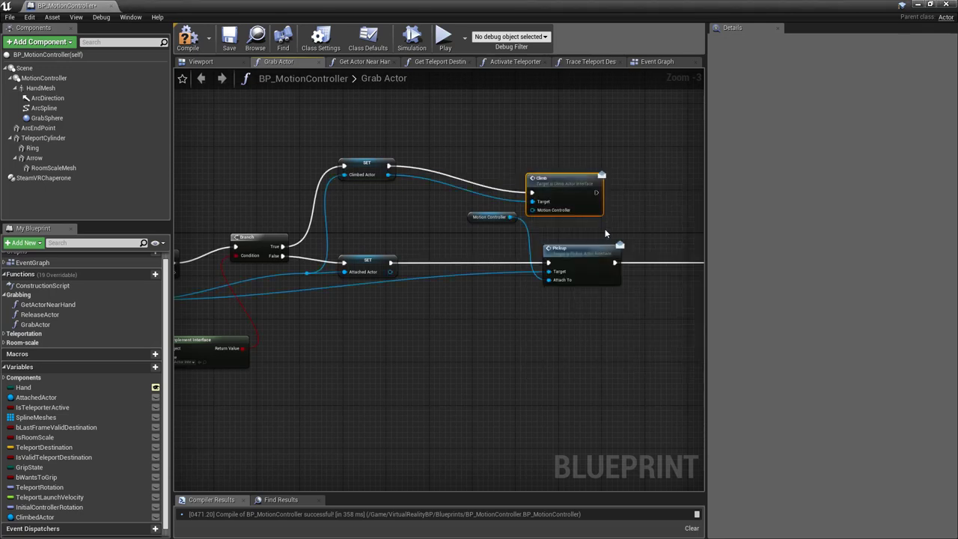
left_click_drag(575, 177, 576, 154)
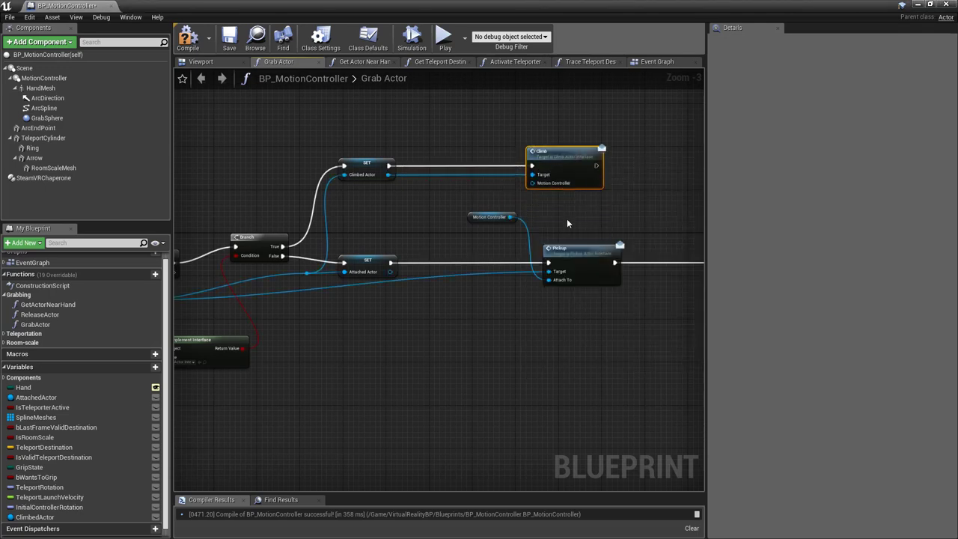
left_click_drag(509, 217, 533, 183)
left_click_drag(554, 152, 571, 153)
left_click_drag(471, 221, 471, 230)
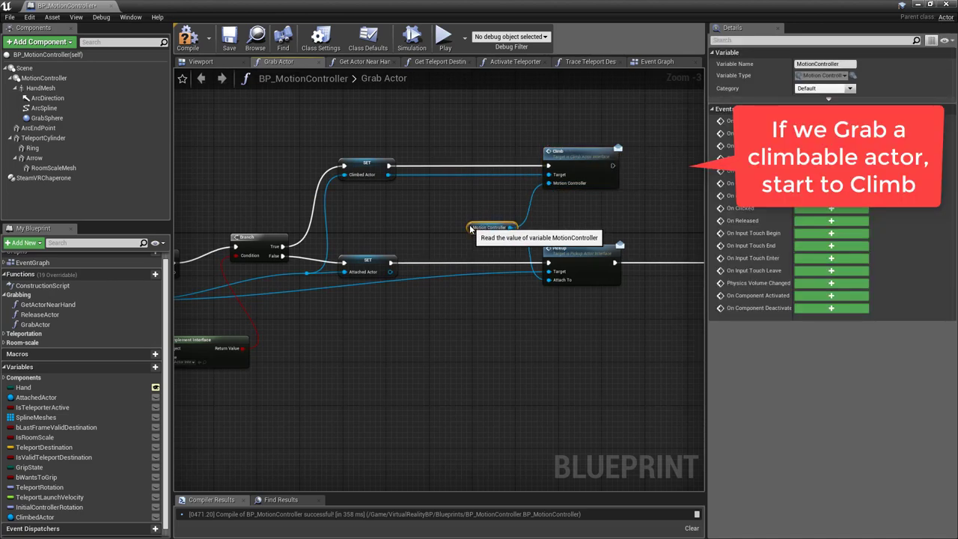
left_click(187, 41)
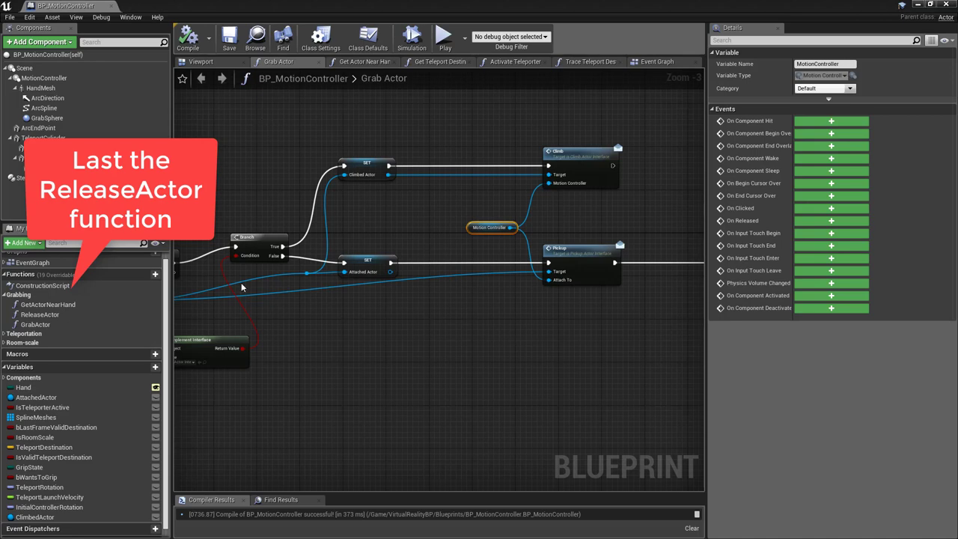
Open the ReleaseActor function graph and add a ClimbedActor getter
double_click(52, 316)
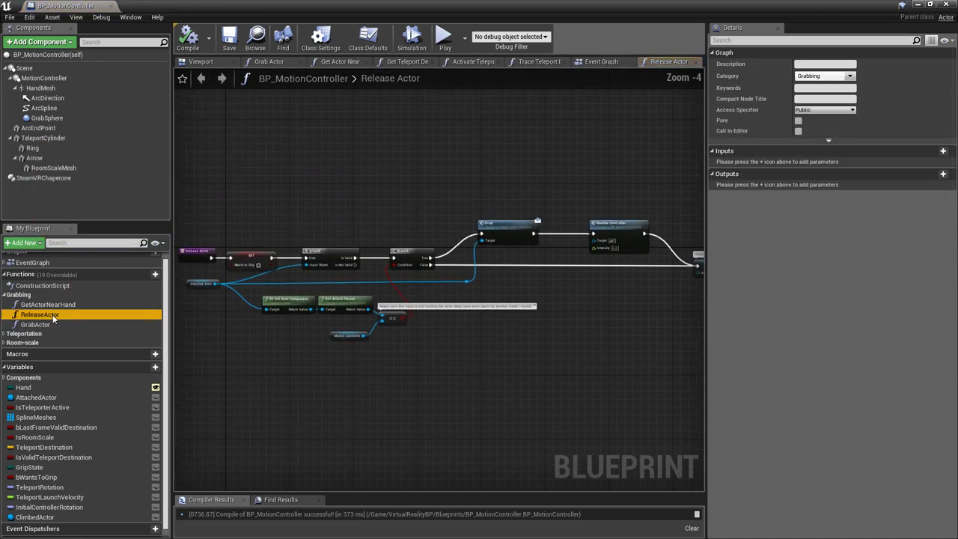
scroll(368, 253, "up", 3)
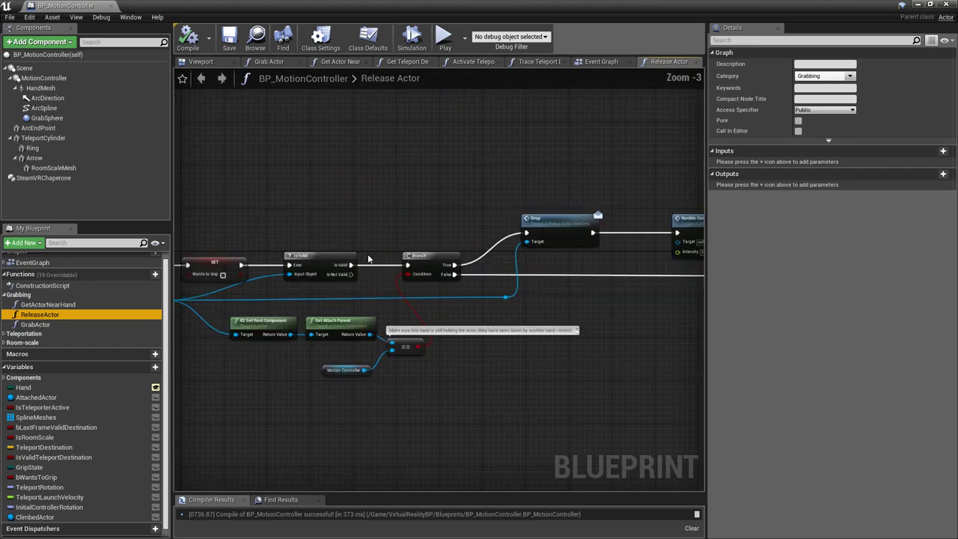
right_click_drag(369, 218, 336, 278)
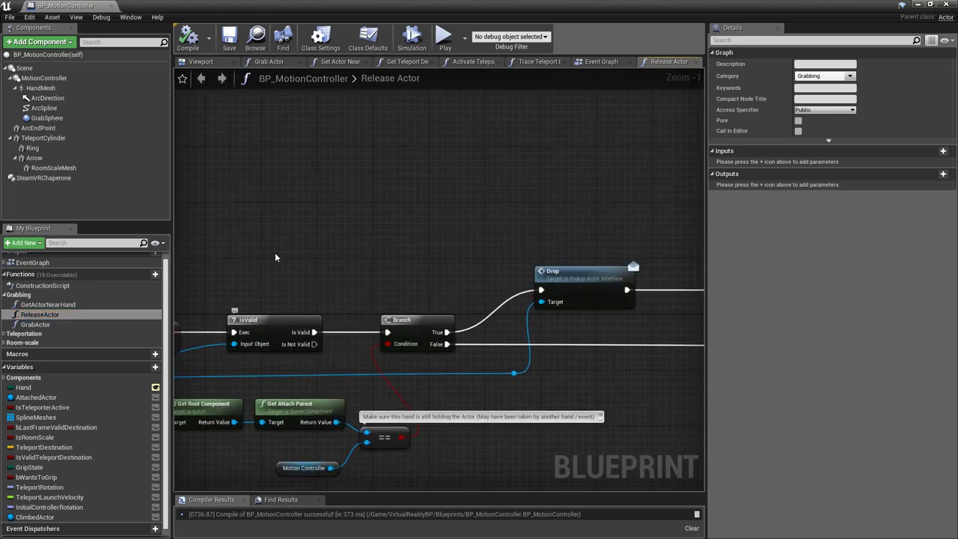
left_click_drag(38, 518, 260, 191)
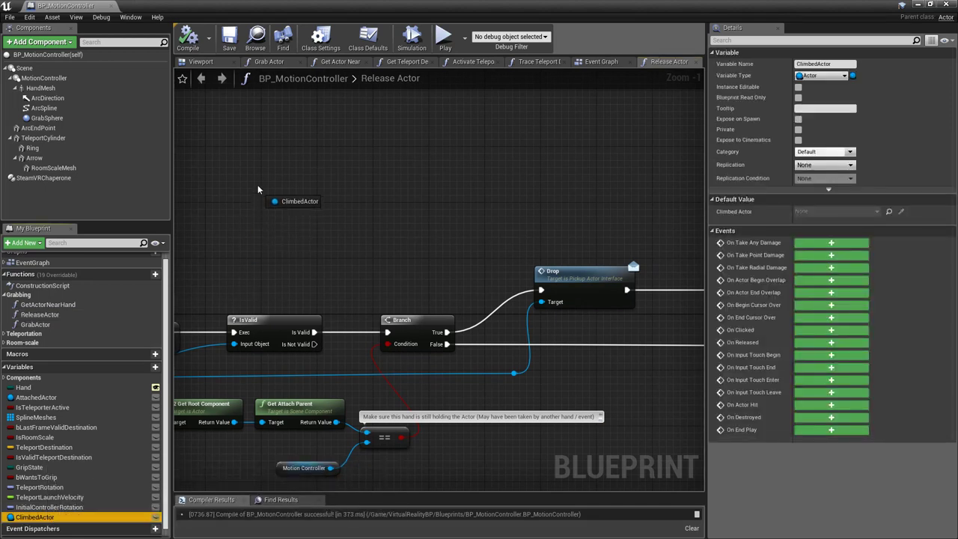
left_click(290, 199)
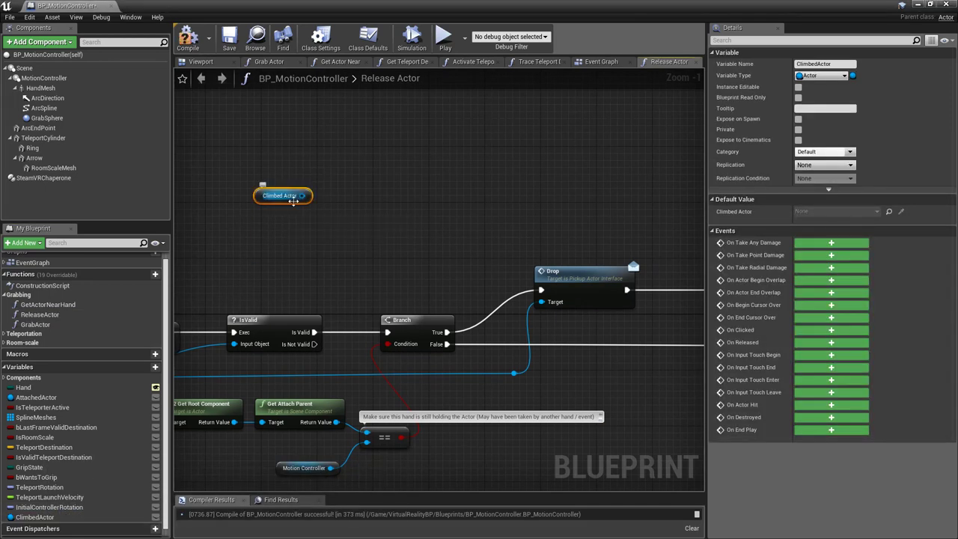
Add an IsValid check on Climbed Actor, run from the first check's Is Not Valid output
left_click_drag(302, 195, 371, 158)
type("isvalid")
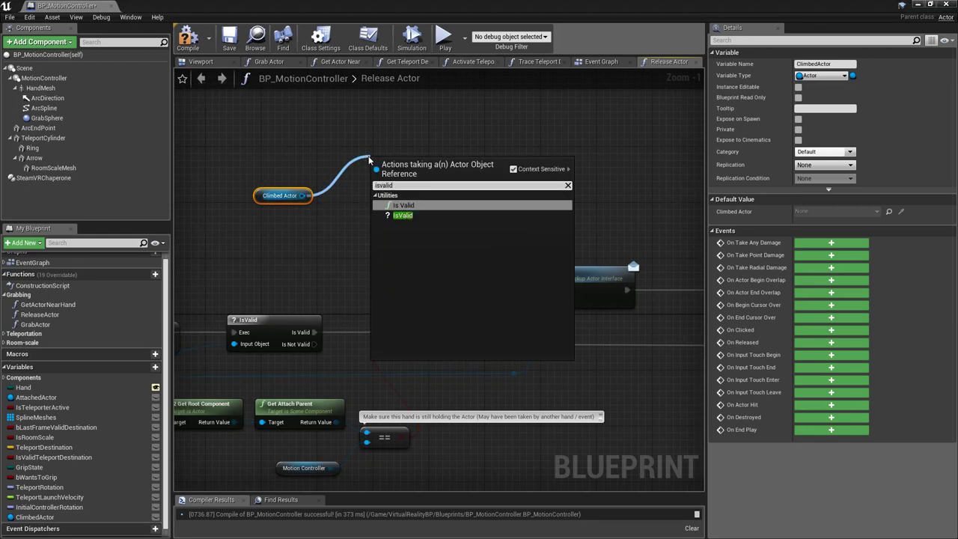
left_click(409, 215)
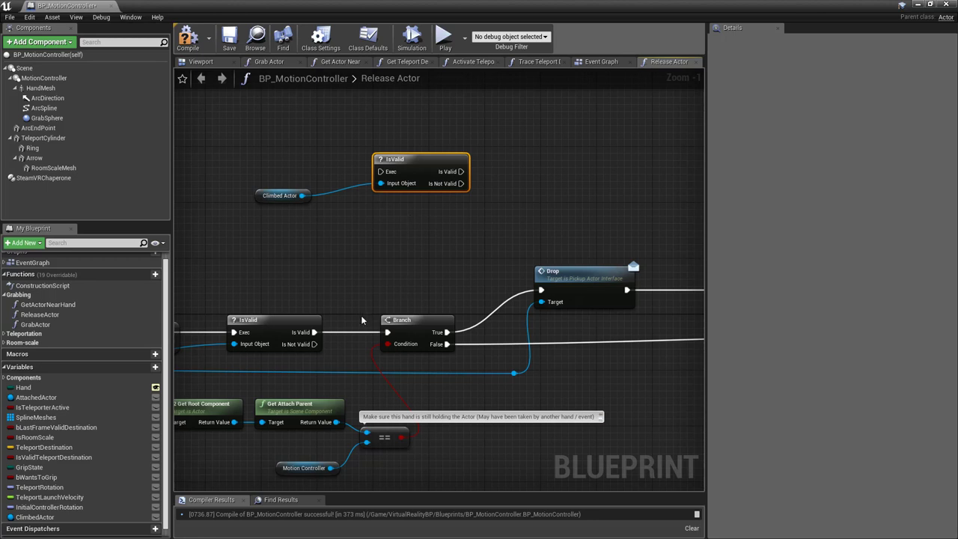
left_click_drag(314, 343, 359, 279)
left_click_drag(366, 240, 395, 156)
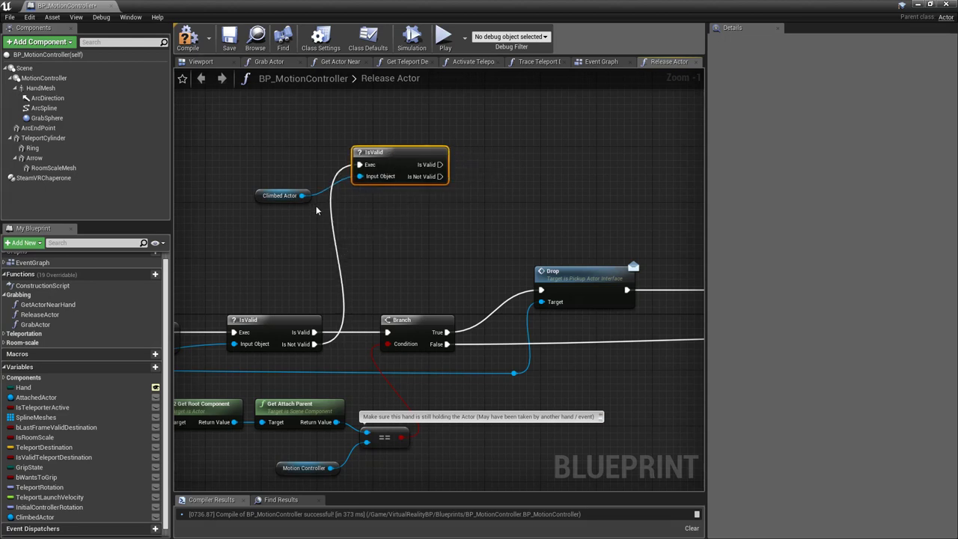
left_click_drag(302, 195, 527, 198)
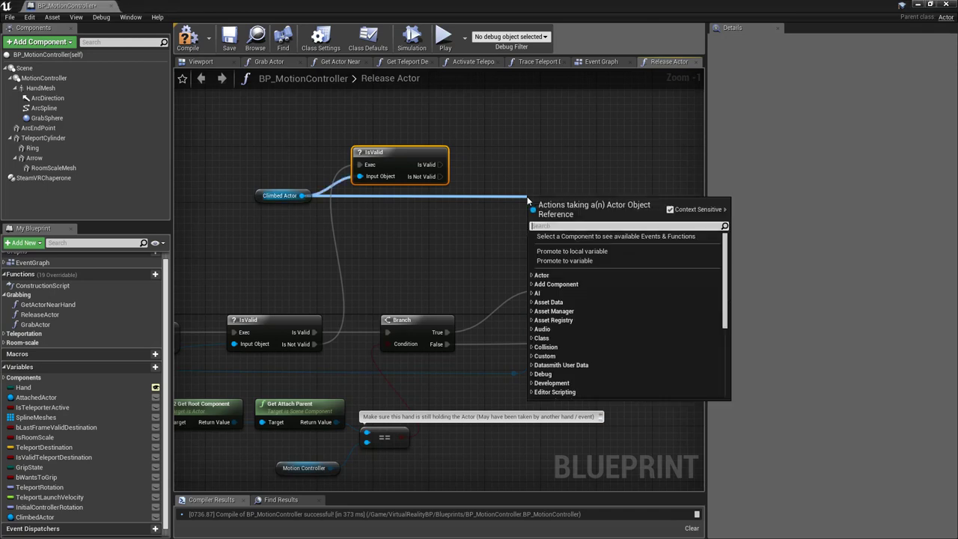
Call Let Go (Message) on Climbed Actor when it is valid, tidying the wire with a reroute
type("let go")
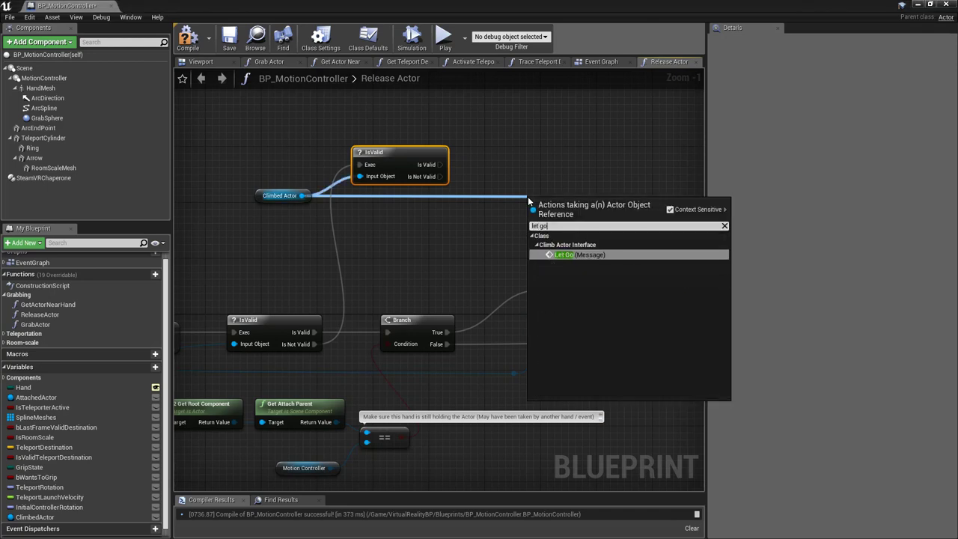
left_click(606, 246)
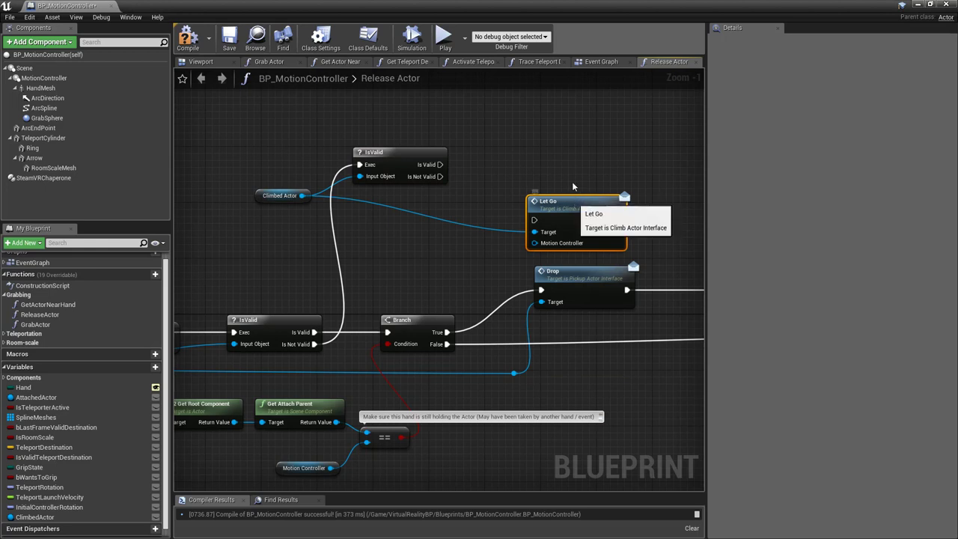
left_click_drag(576, 202, 569, 146)
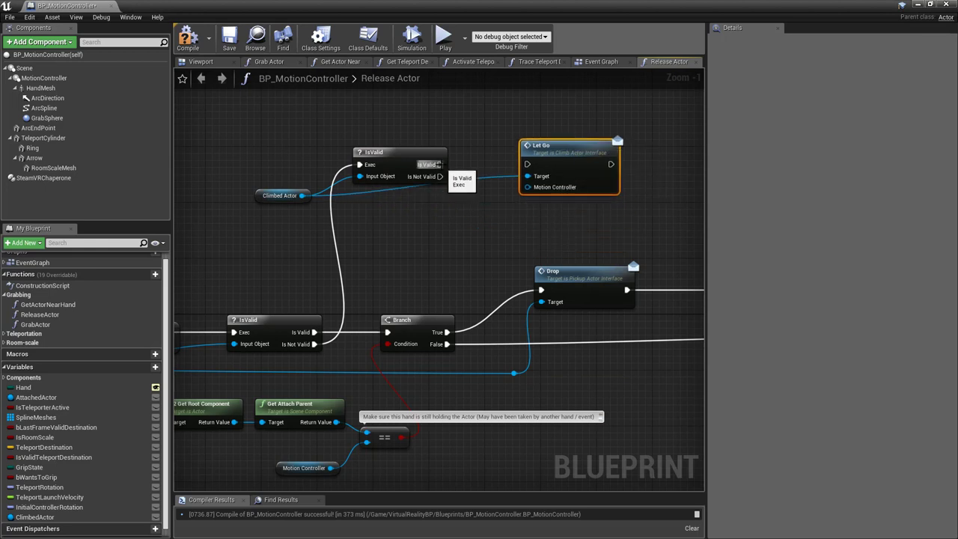
left_click_drag(440, 164, 527, 164)
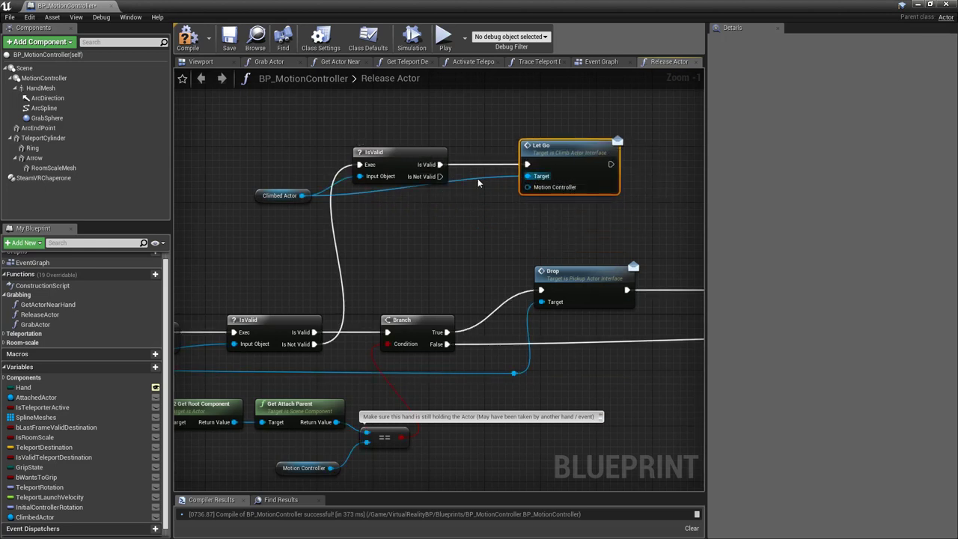
double_click(477, 178)
left_click_drag(479, 193, 457, 198)
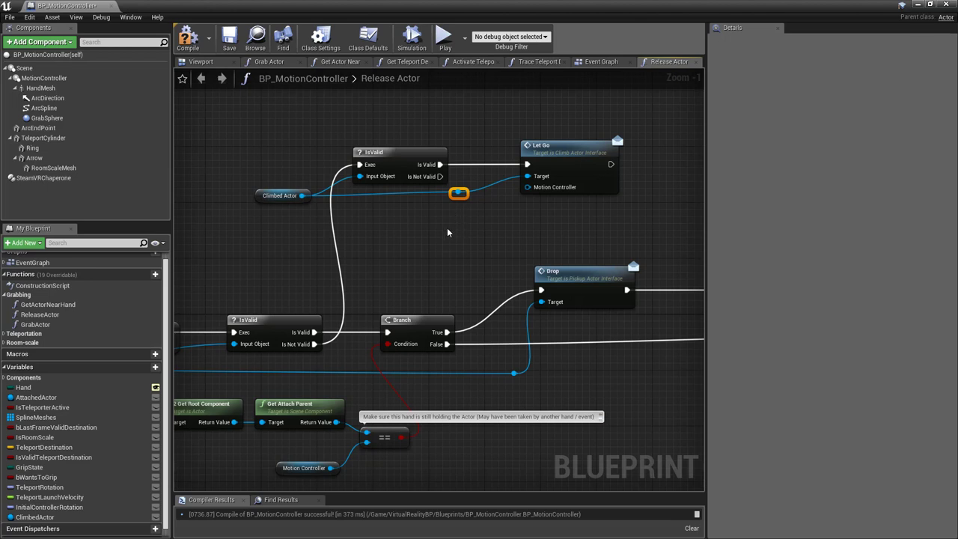
Add a Motion Controller getter and connect it to the Let Go call
right_click(449, 231)
type("motio")
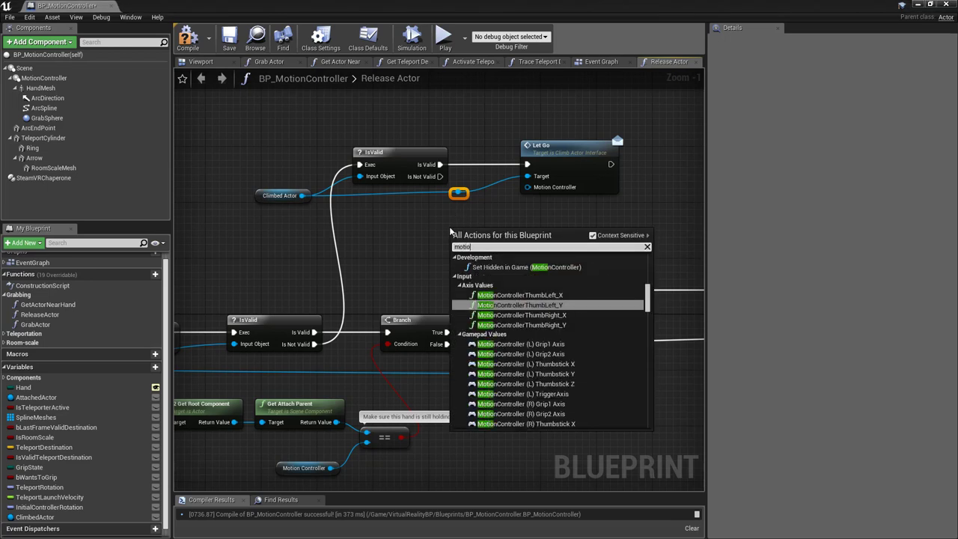
type("n controller")
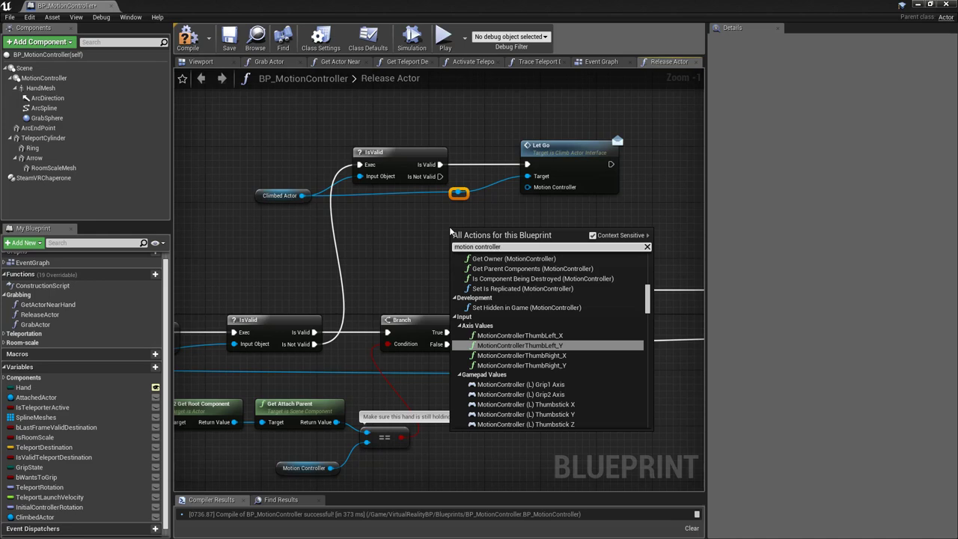
left_click_drag(648, 303, 650, 419)
left_click(524, 413)
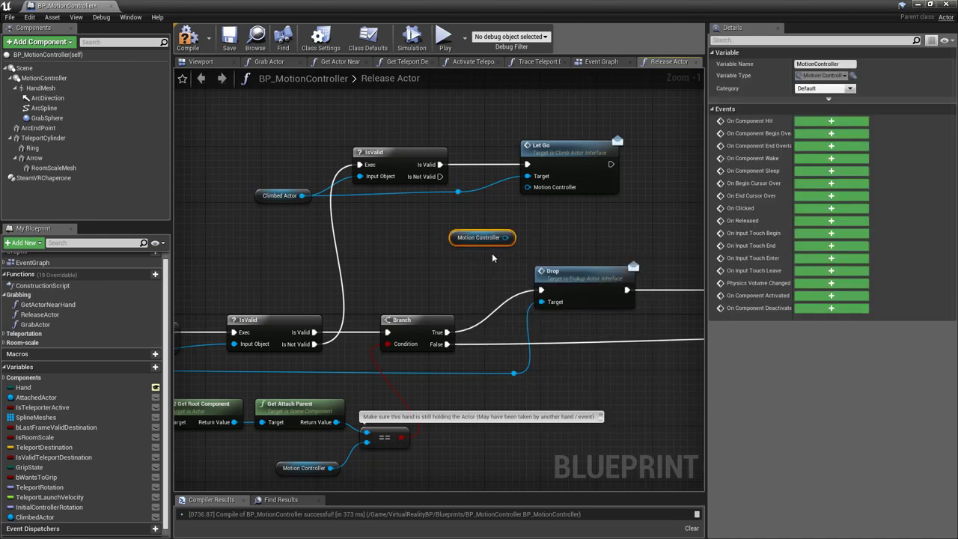
mouse_move(480, 238)
left_mouse_down()
mouse_move(469, 228)
mouse_move(514, 202)
left_mouse_up()
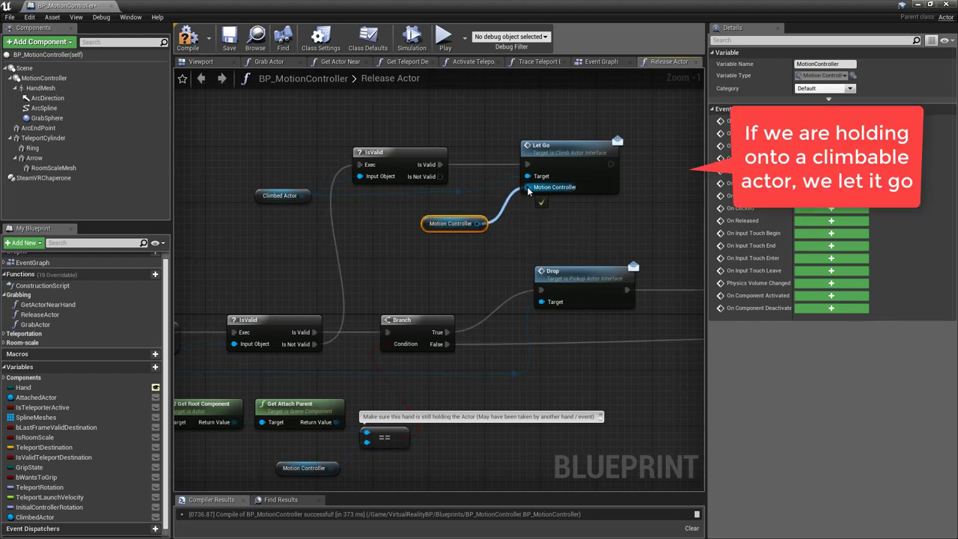
left_click_drag(528, 190, 528, 187)
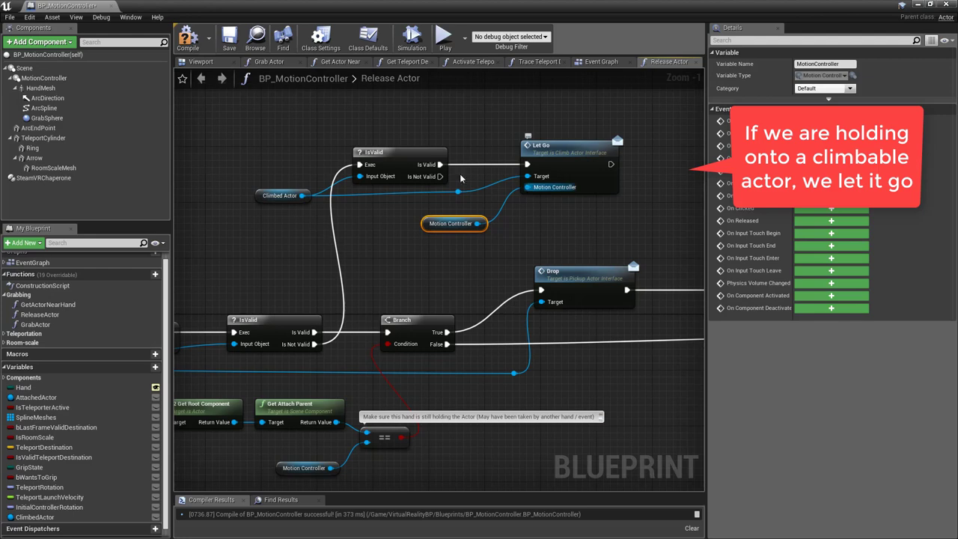
Compile and save BP_MotionController, then close its editor
left_click(196, 43)
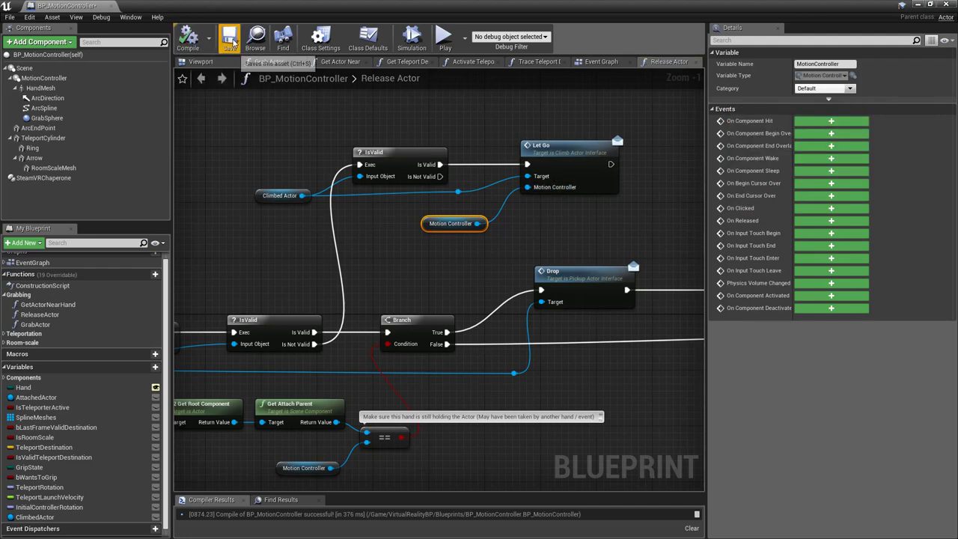
left_click(229, 37)
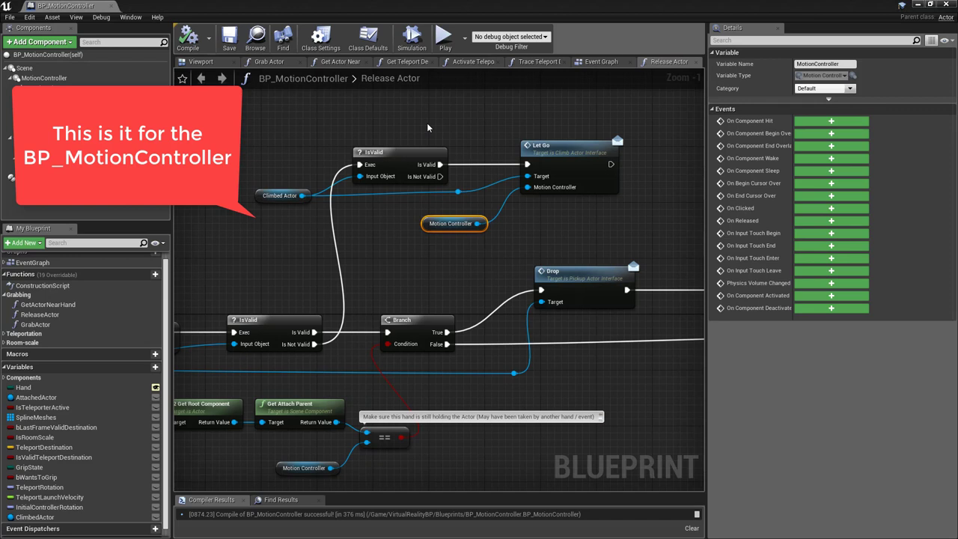
left_click(945, 4)
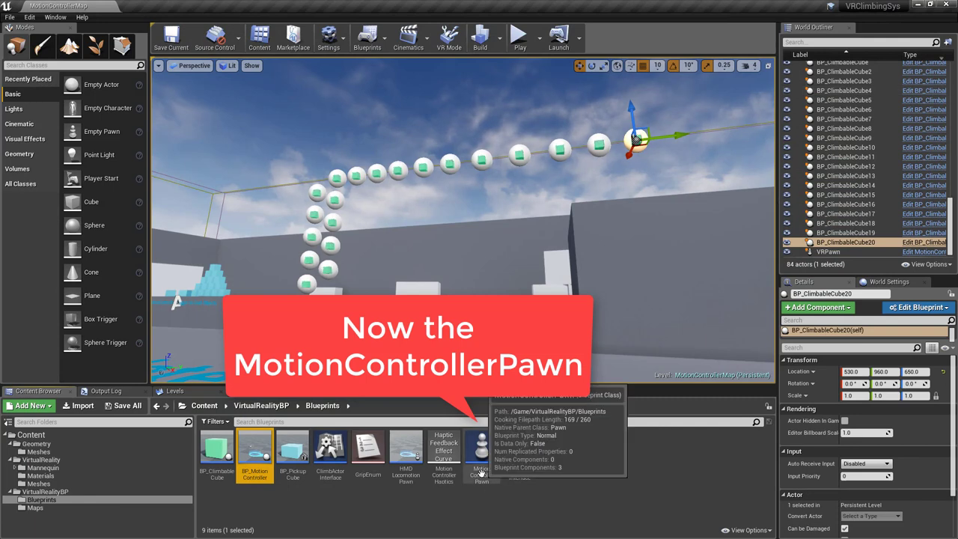
Open the MotionControllerPawn blueprint from the Content Browser
left_click(485, 445)
double_click(485, 444)
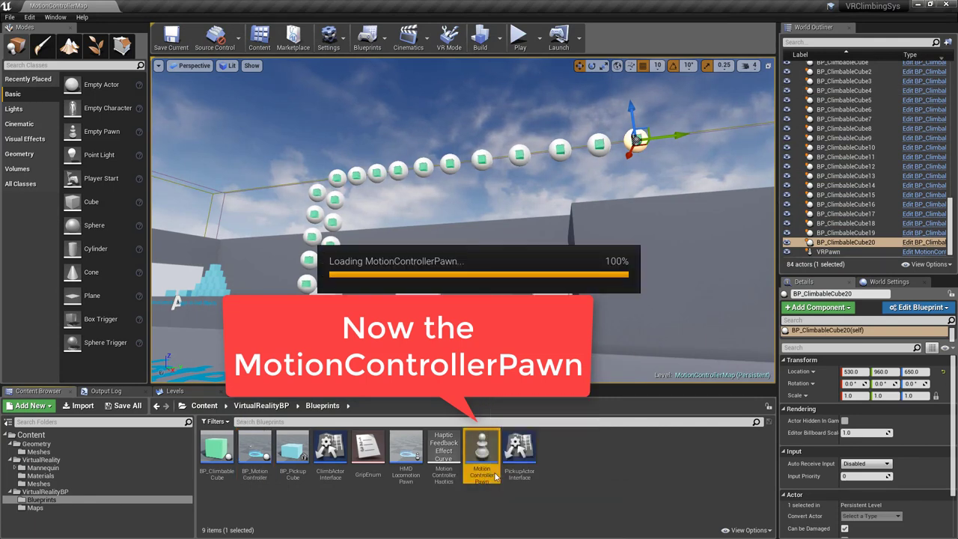
scroll(390, 339, "down", 2)
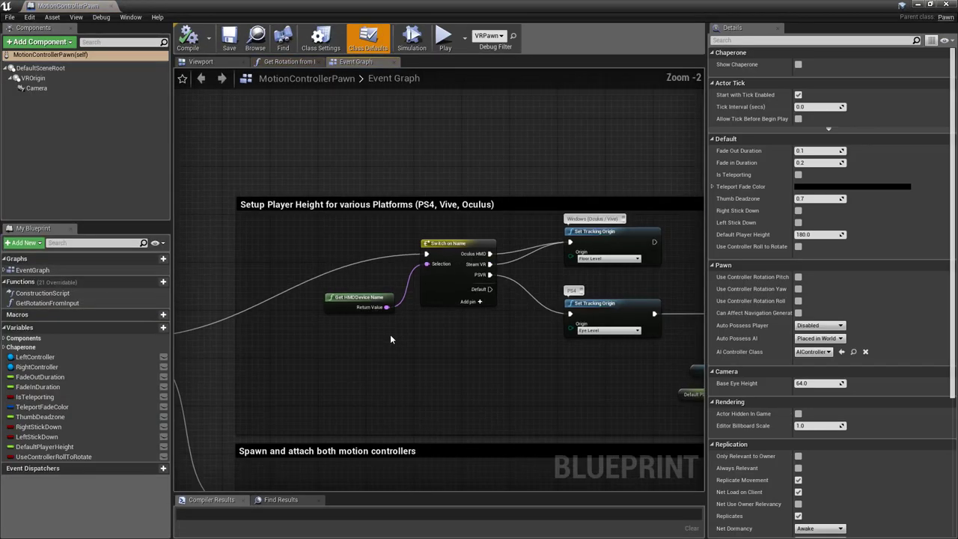
scroll(390, 339, "down", 2)
scroll(390, 339, "down", 2)
Find Event Tick in the Event Graph and add a Then 2 output to its Sequence node
right_click_drag(369, 354, 371, 183)
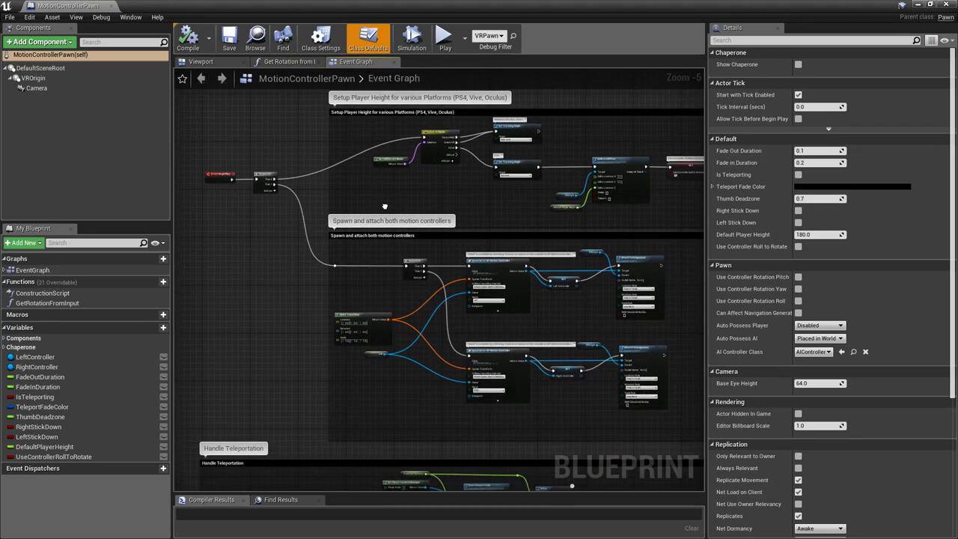
right_click_drag(373, 358, 367, 68)
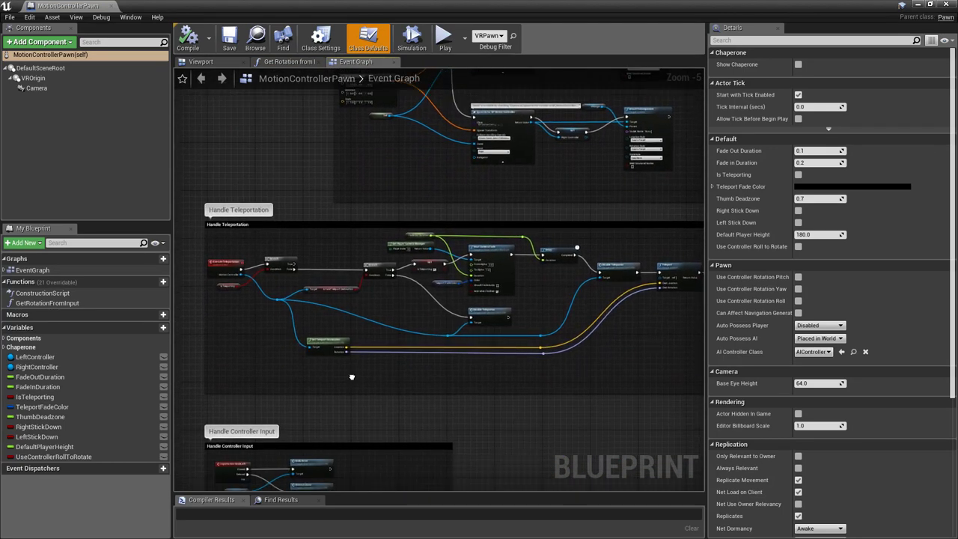
right_click_drag(378, 260, 380, 146)
mouse_move(380, 324)
right_mouse_down()
mouse_move(365, 271)
mouse_move(358, 163)
right_mouse_up()
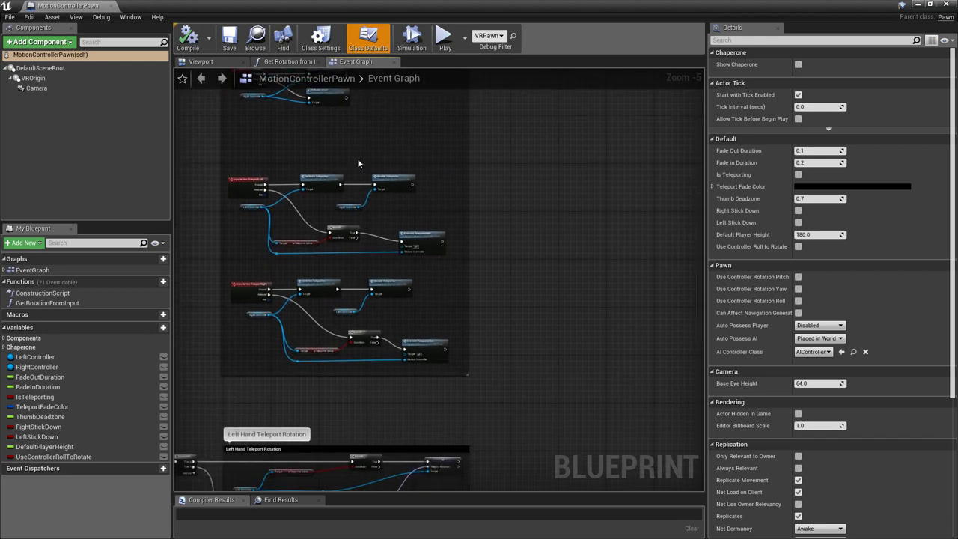
right_click(361, 168)
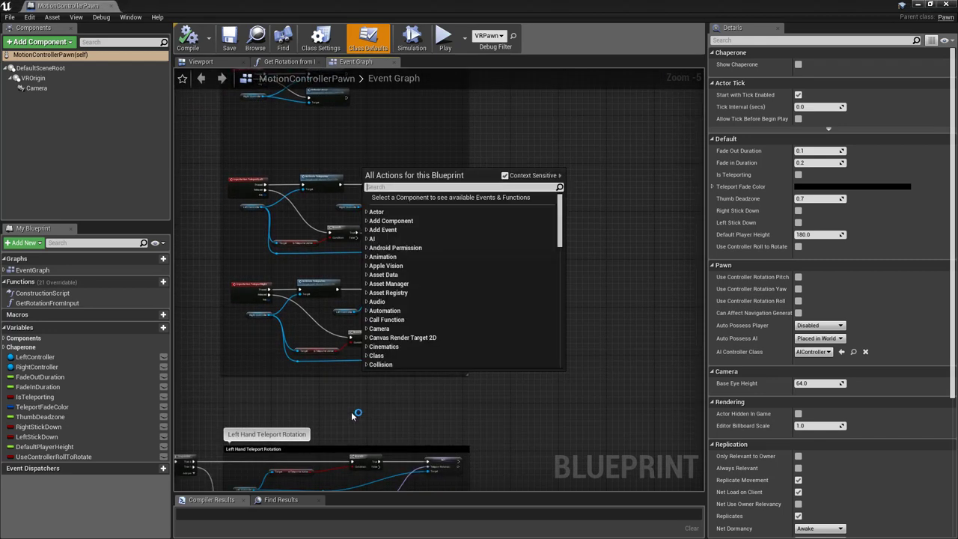
mouse_move(357, 408)
right_mouse_down()
mouse_move(398, 203)
mouse_move(475, 147)
mouse_move(547, 133)
right_mouse_up()
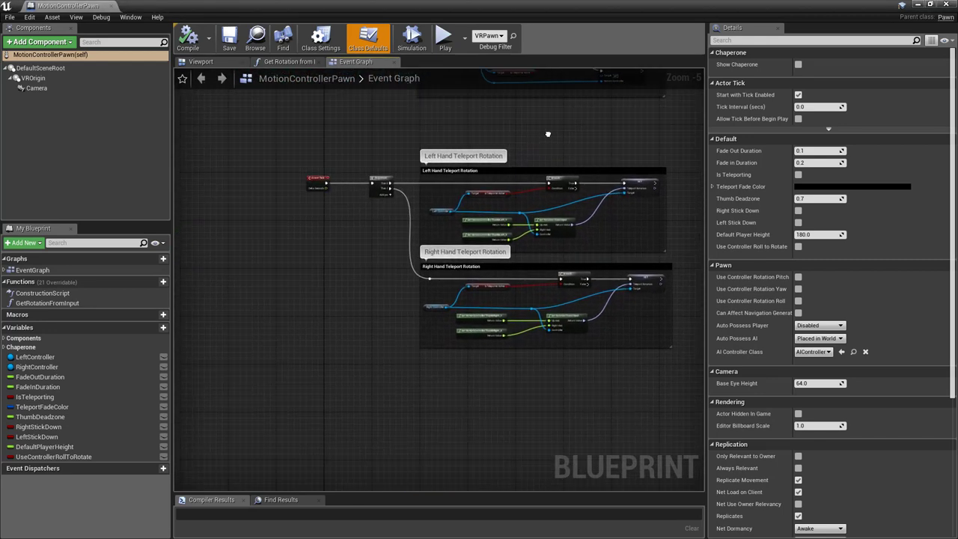
scroll(320, 173, "up", 5)
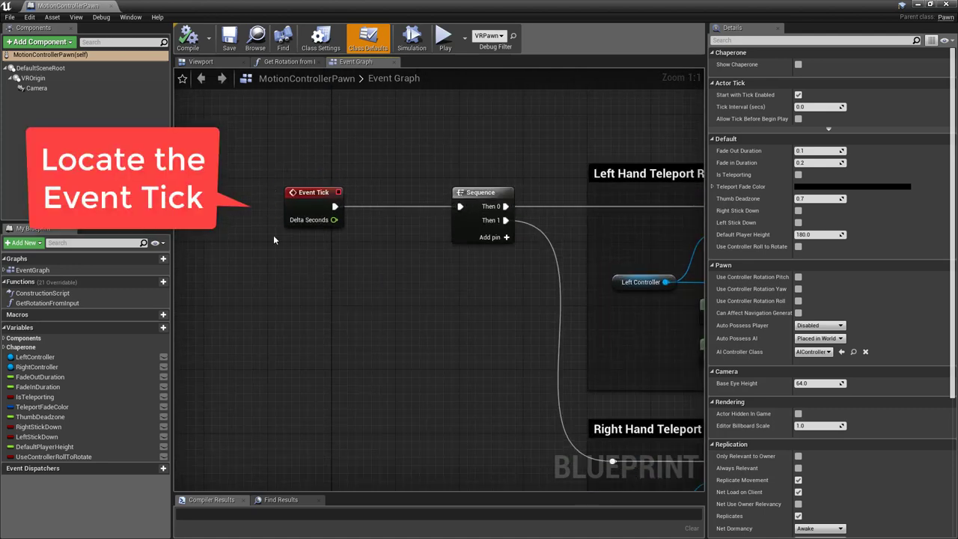
left_click(506, 237)
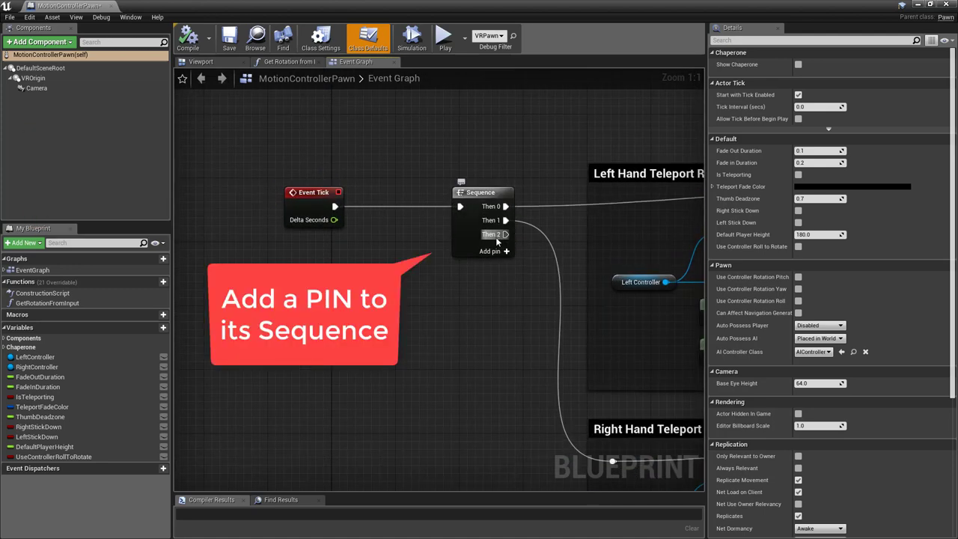
right_click_drag(513, 316, 428, 264)
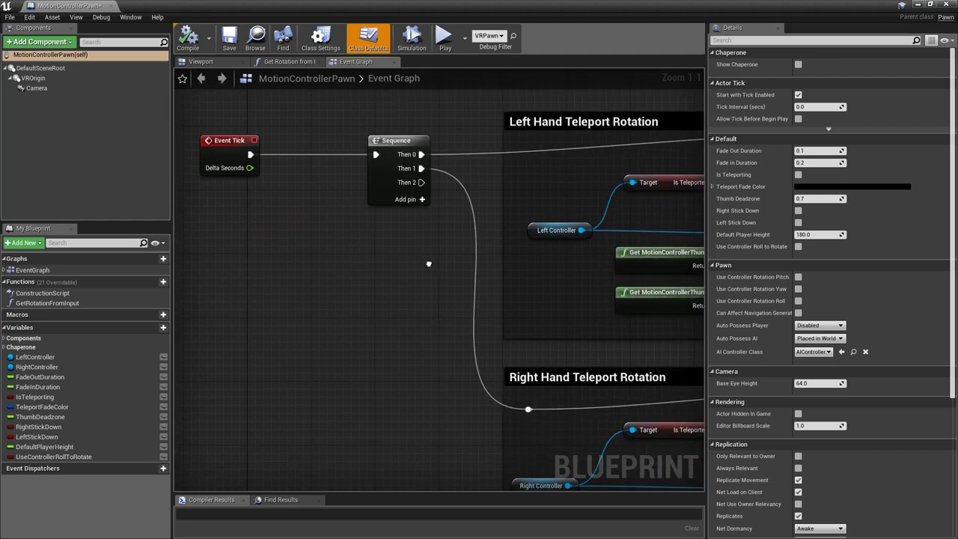
Add an Integer variable named ClimbingHands
left_click(155, 328)
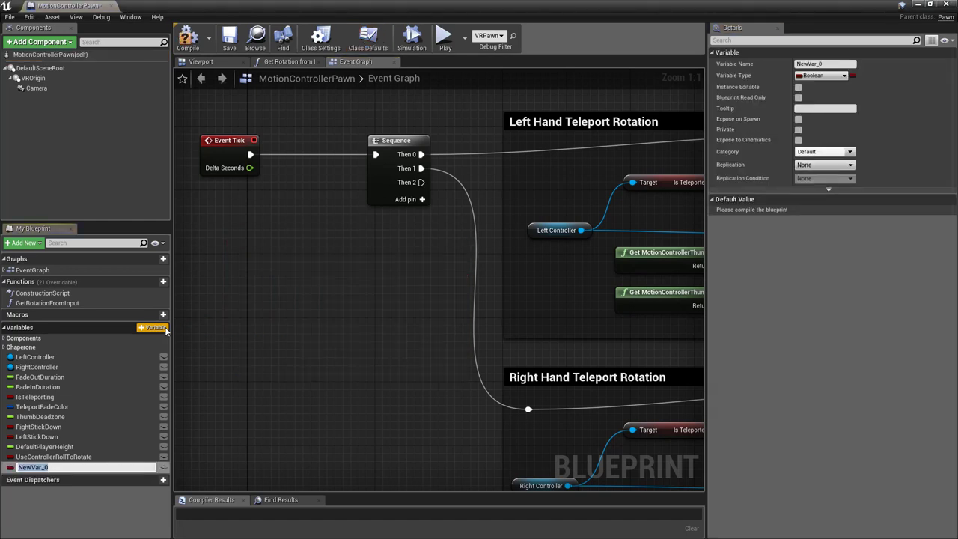
type("ClimbingHa")
type("nds")
key("Return")
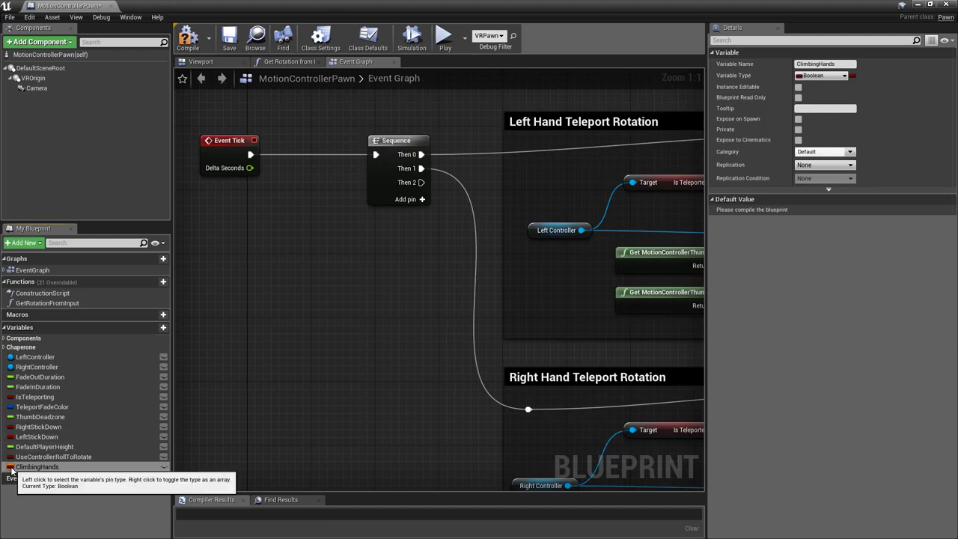
left_click(11, 466)
left_click(38, 286)
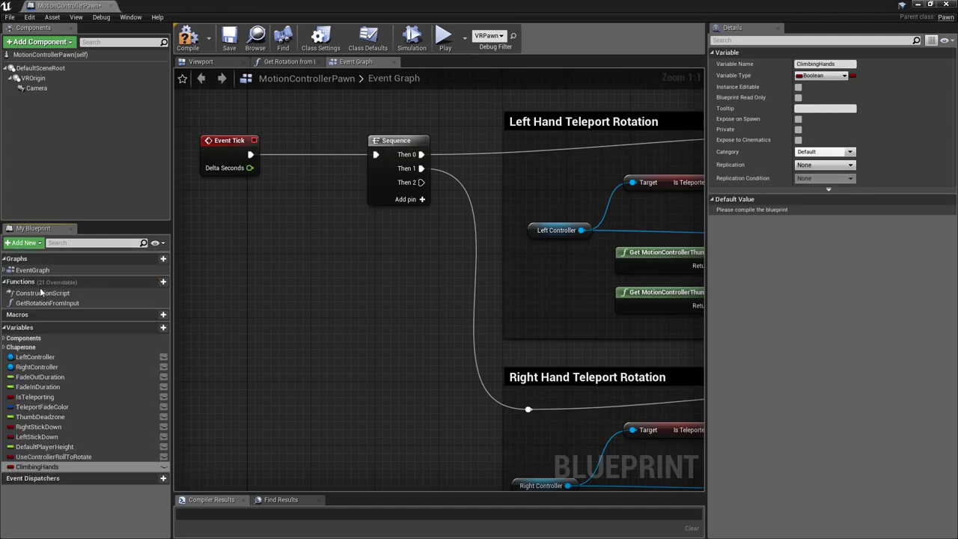
Add a Boolean variable named IsClimbing
left_click(160, 329)
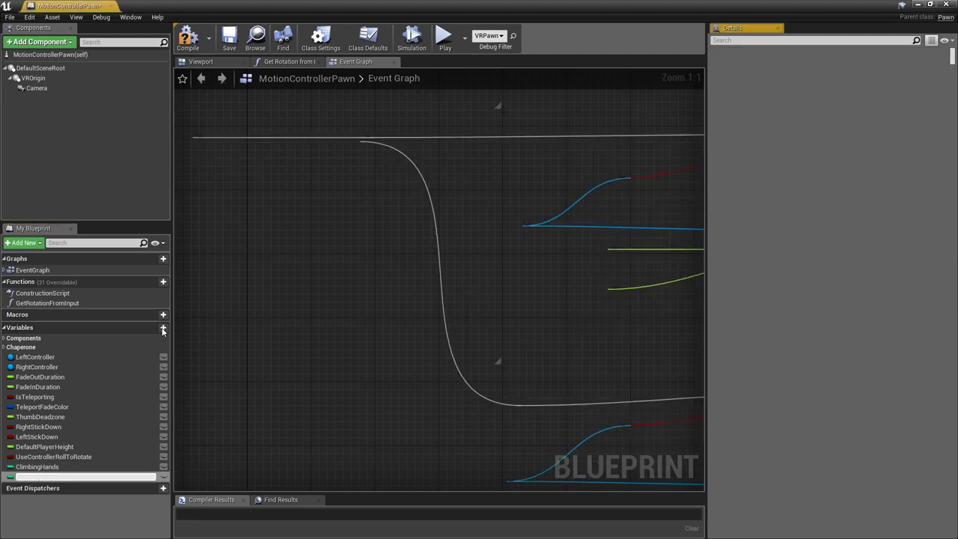
type("IsClimbing")
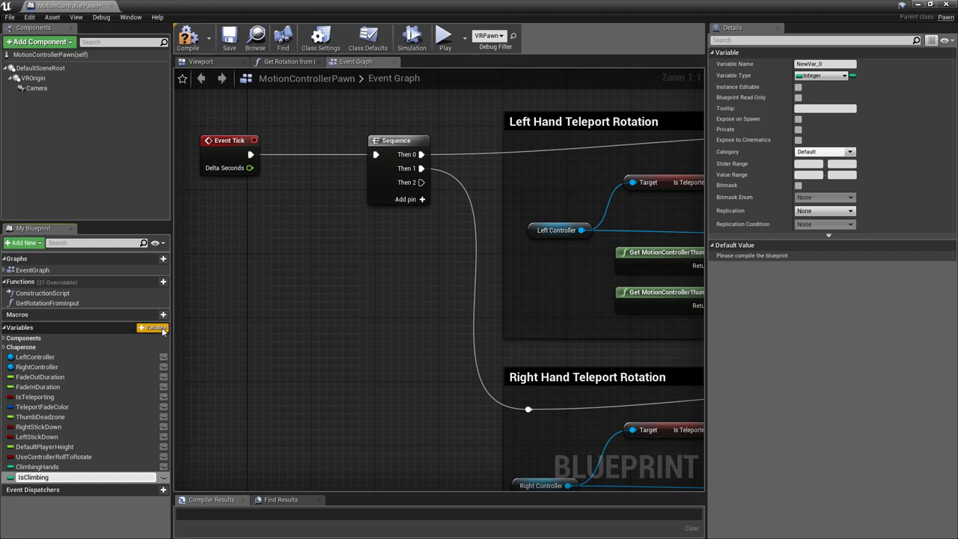
key("Return")
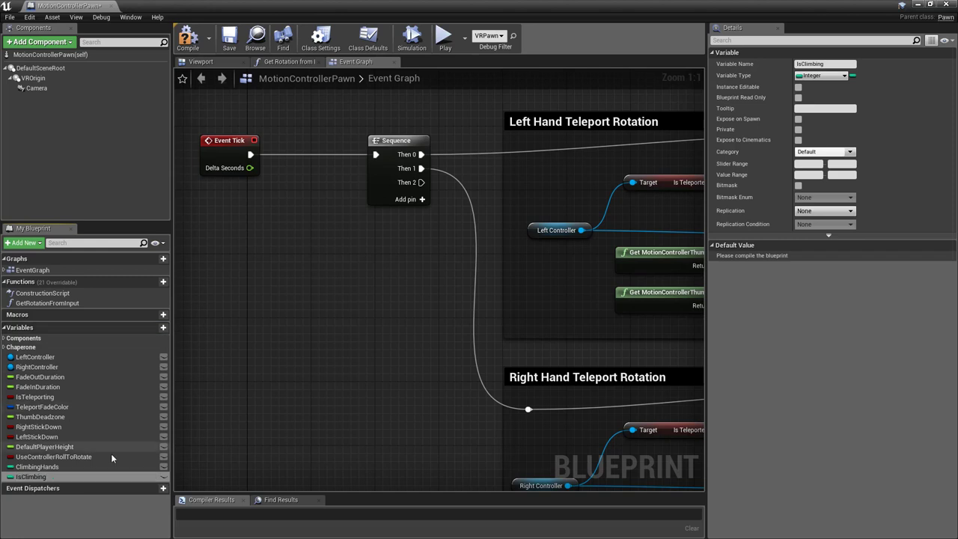
left_click(9, 478)
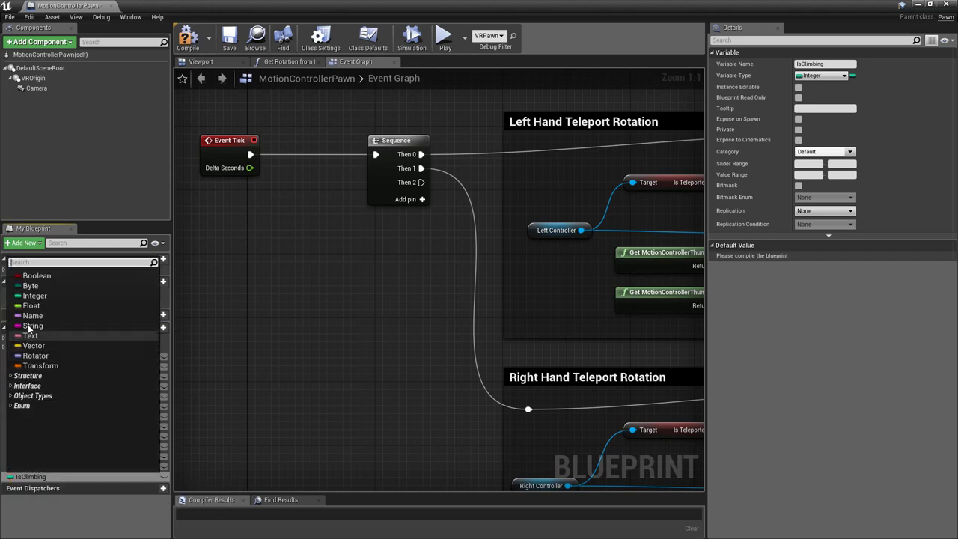
left_click(36, 278)
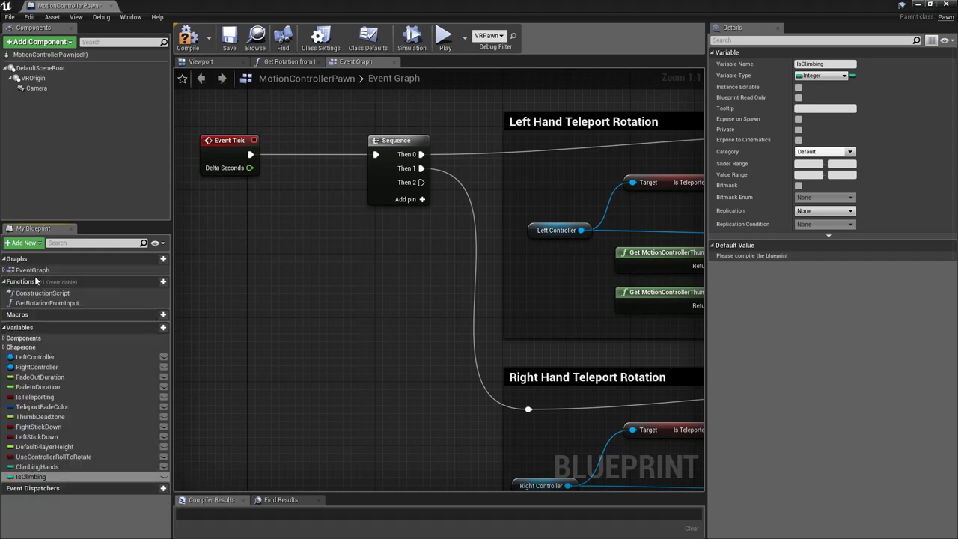
Add two more variables named IsFalling and Gravity
left_click(154, 328)
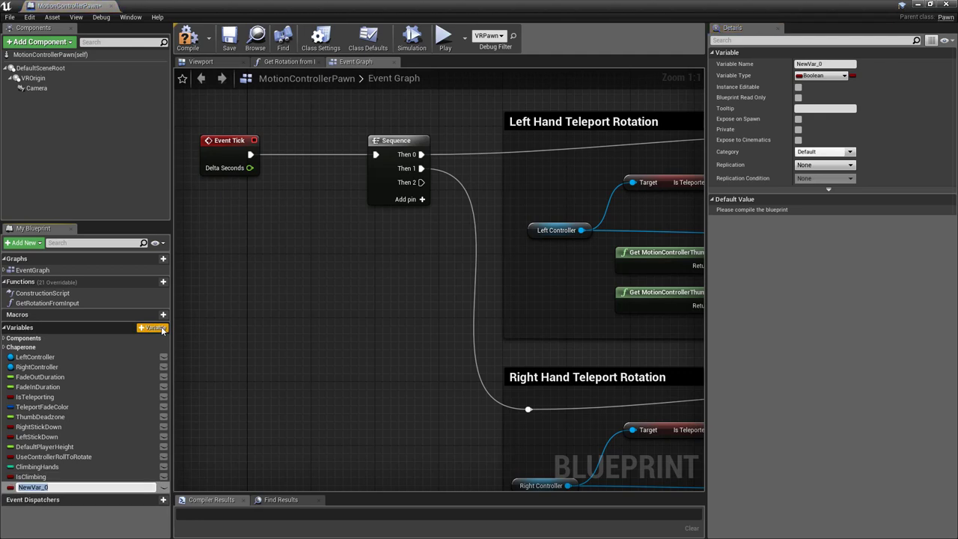
type("IsFalling")
key("Return")
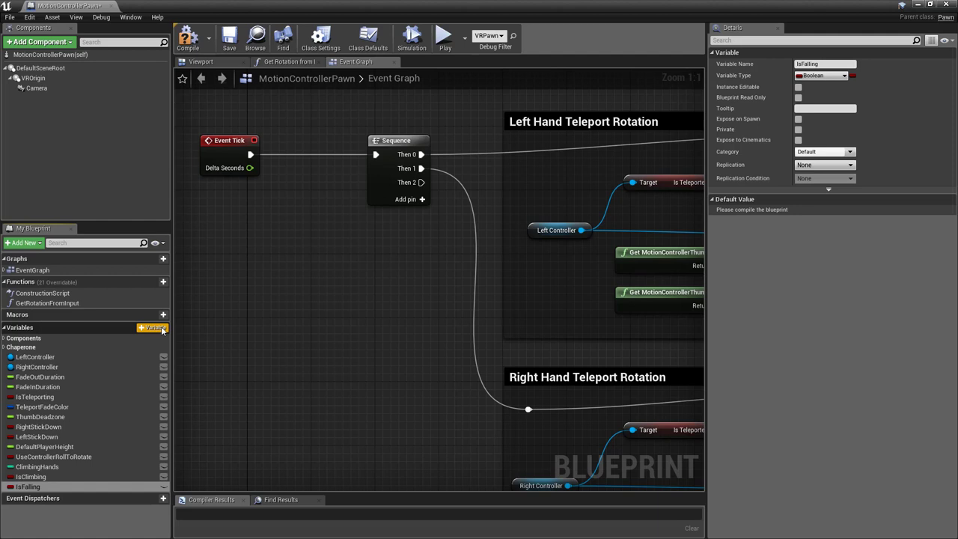
left_click(161, 330)
type("Gr")
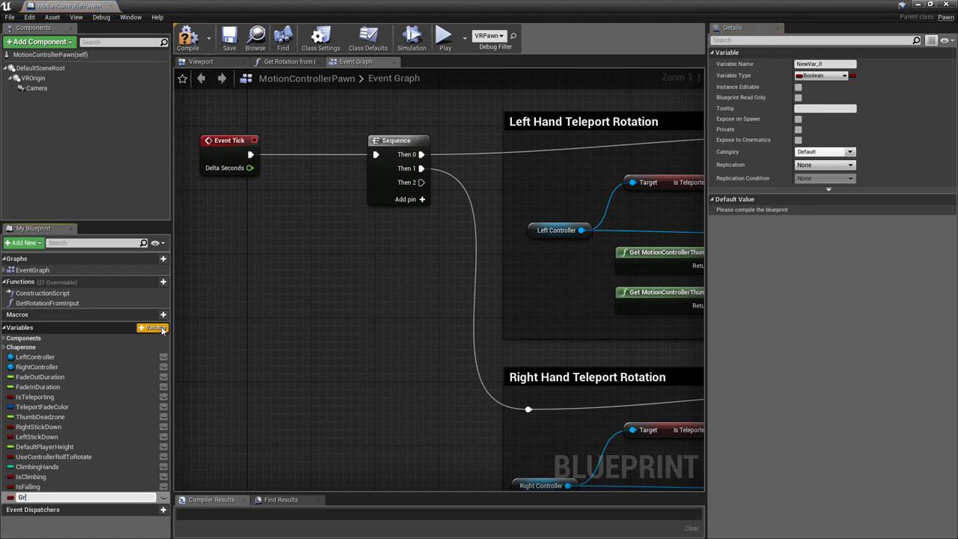
type("avity")
key("Return")
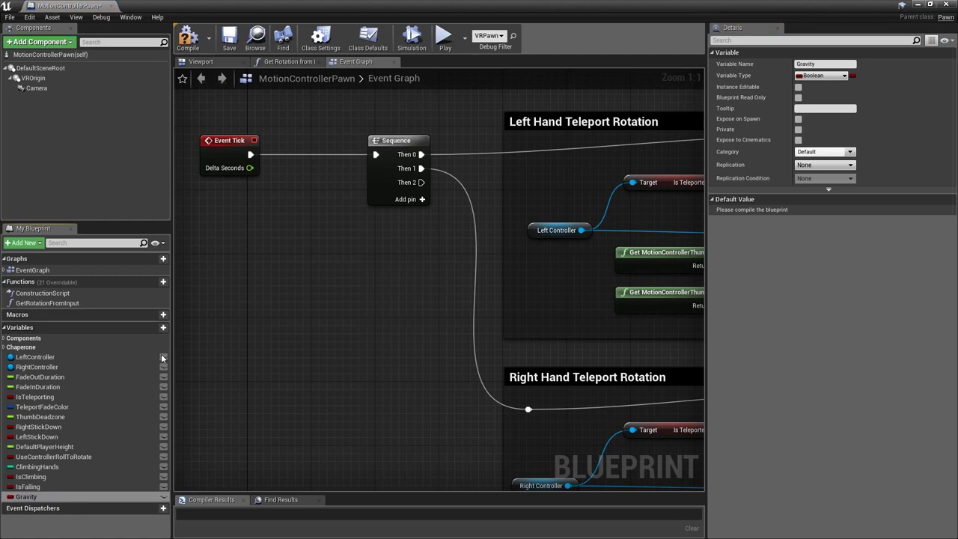
Make Gravity a Float with default value 981, then compile and save
left_click(10, 496)
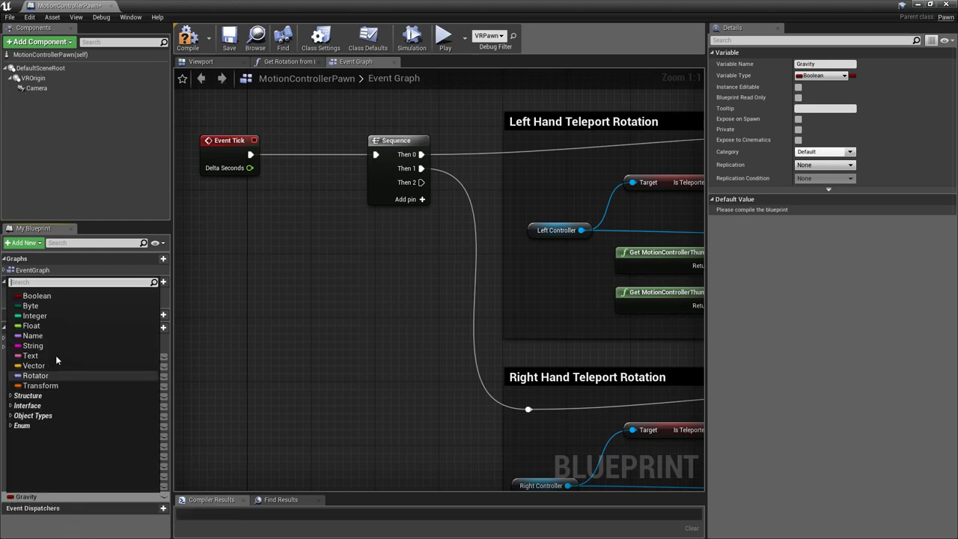
left_click(43, 327)
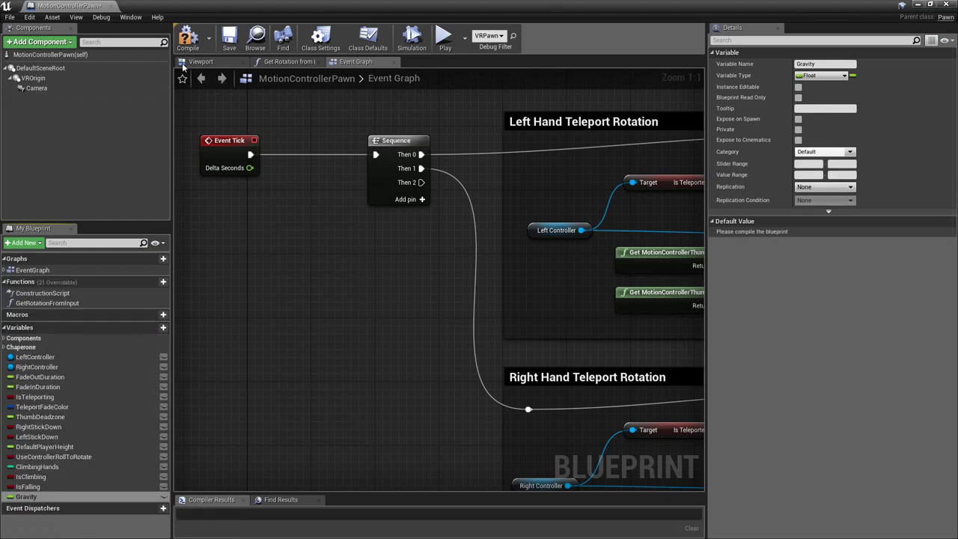
left_click(188, 39)
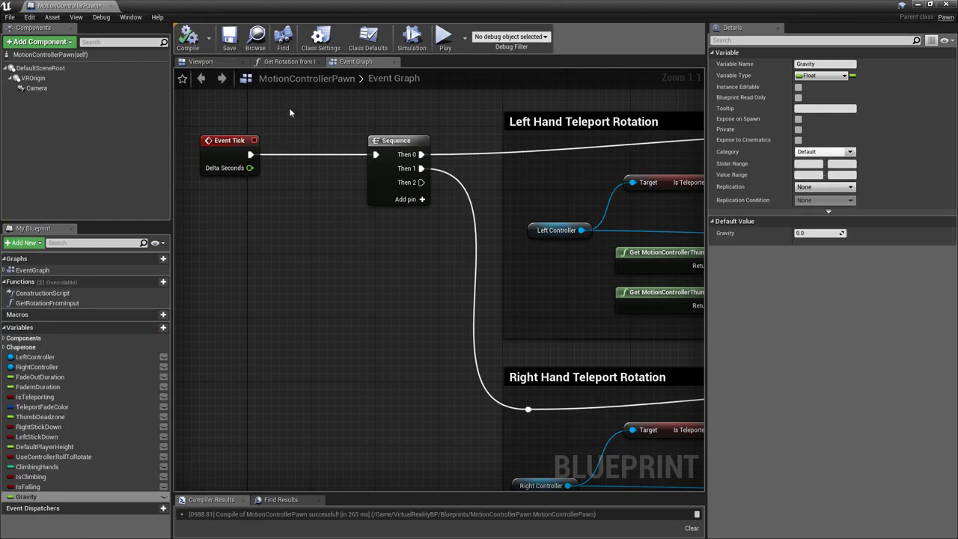
left_click(815, 233)
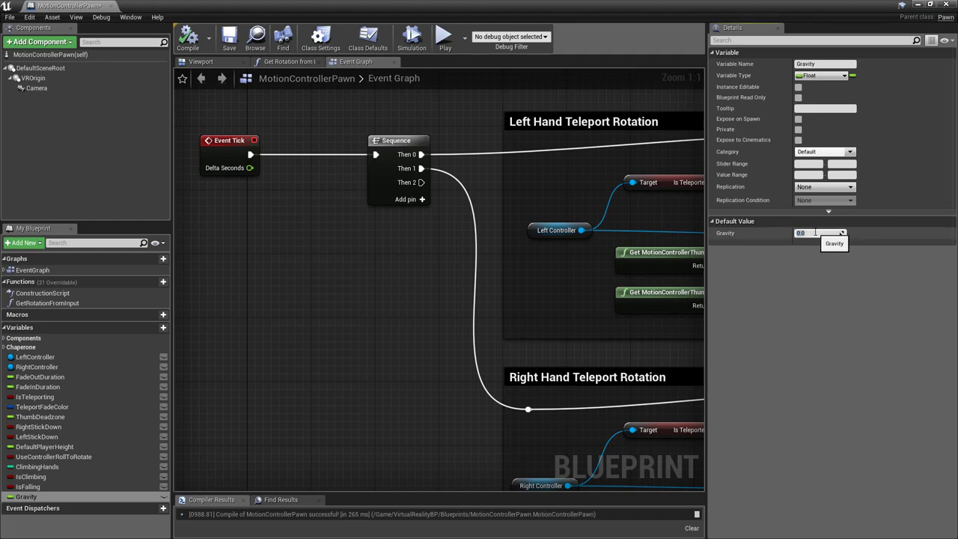
type("981")
key("Return")
left_click(190, 39)
left_click(229, 37)
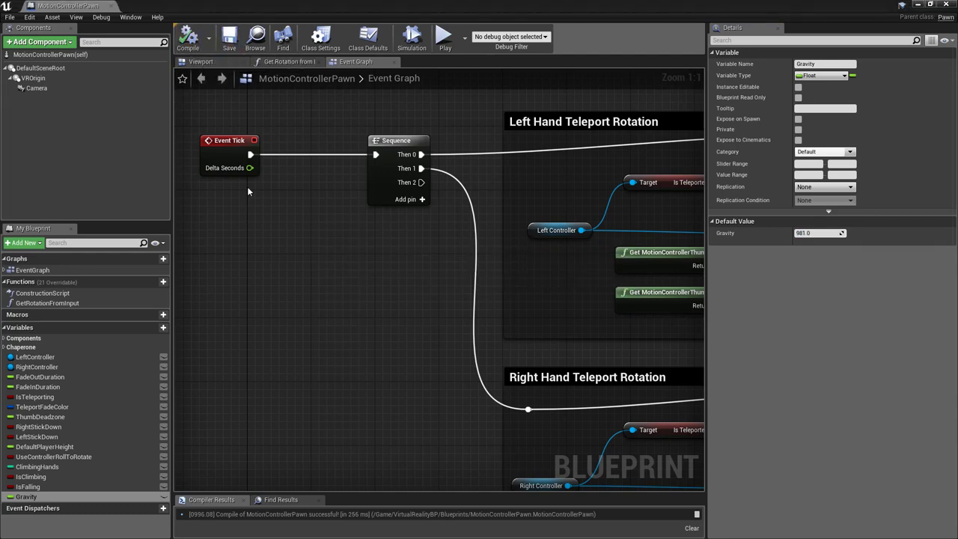
Add variables named FallingSpeed and MaxFallingSpeed
left_click(164, 327)
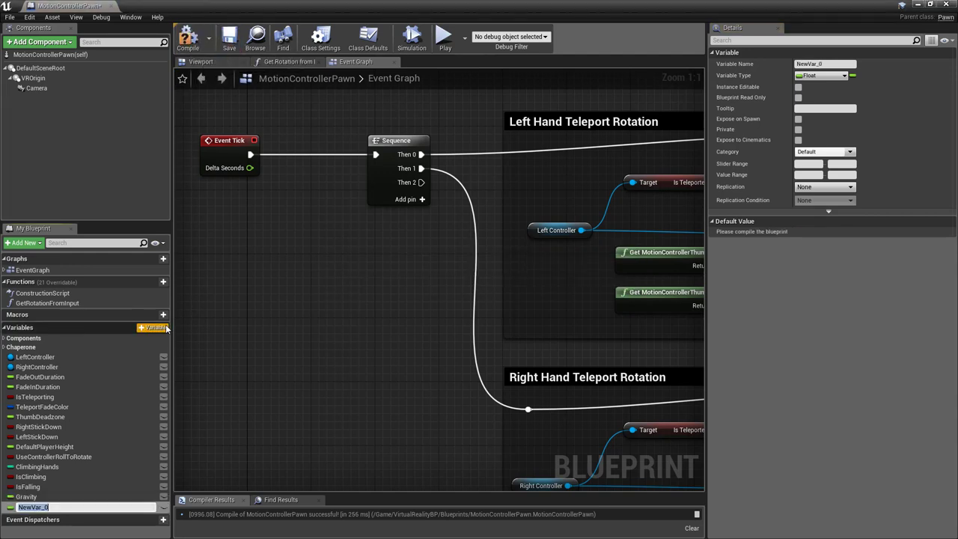
type("Falling")
type("Speed")
key("Return")
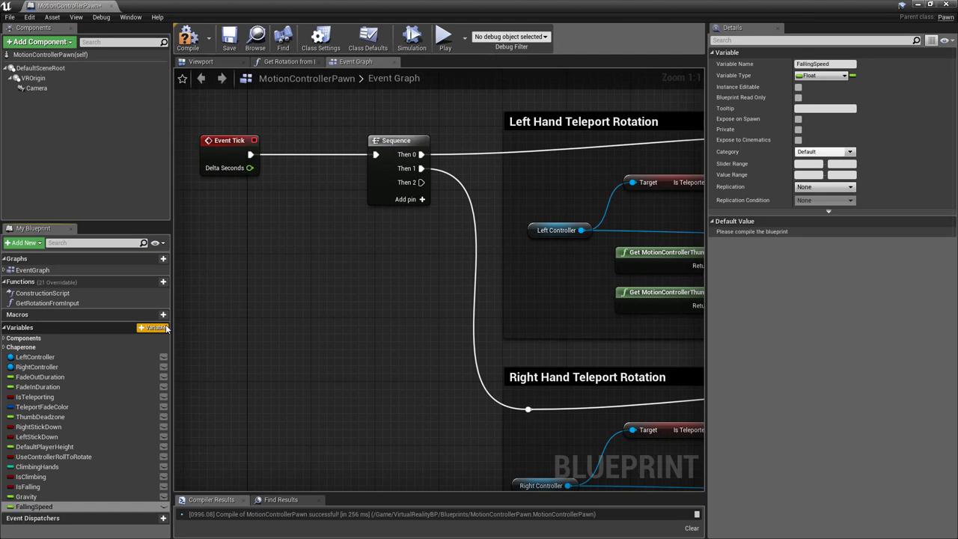
left_click(153, 327)
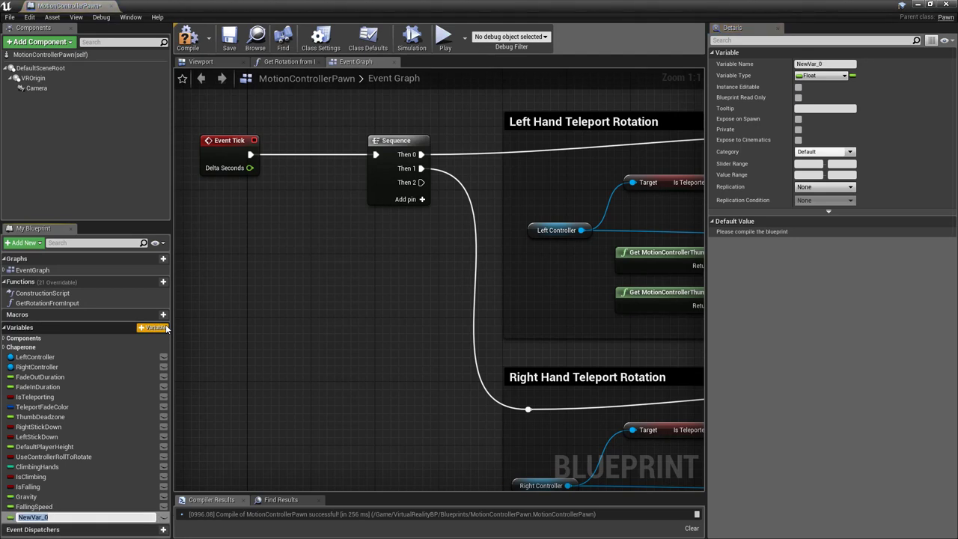
type("MaxFallingSpeed")
key("Return")
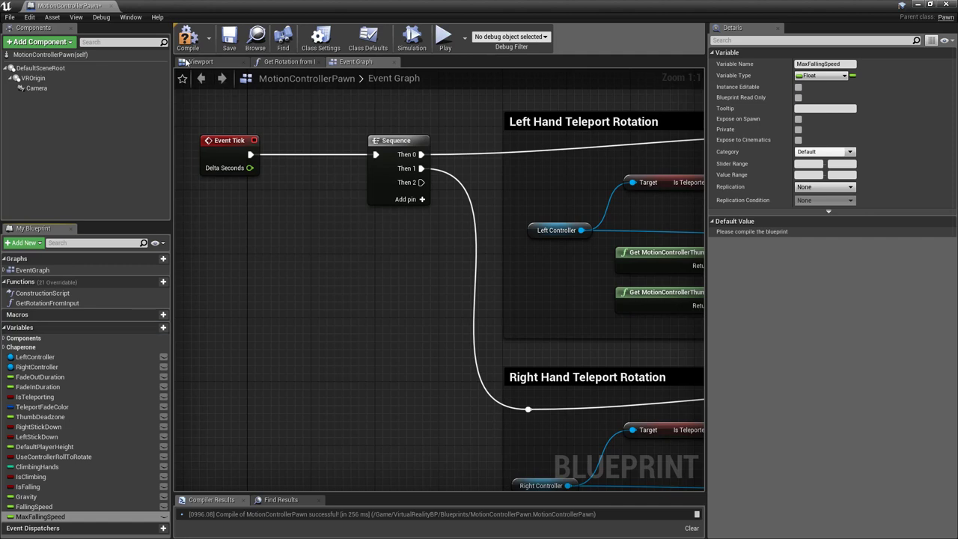
Set MaxFallingSpeed's default value to 300, then compile and save
left_click(188, 38)
left_click(229, 38)
type("300")
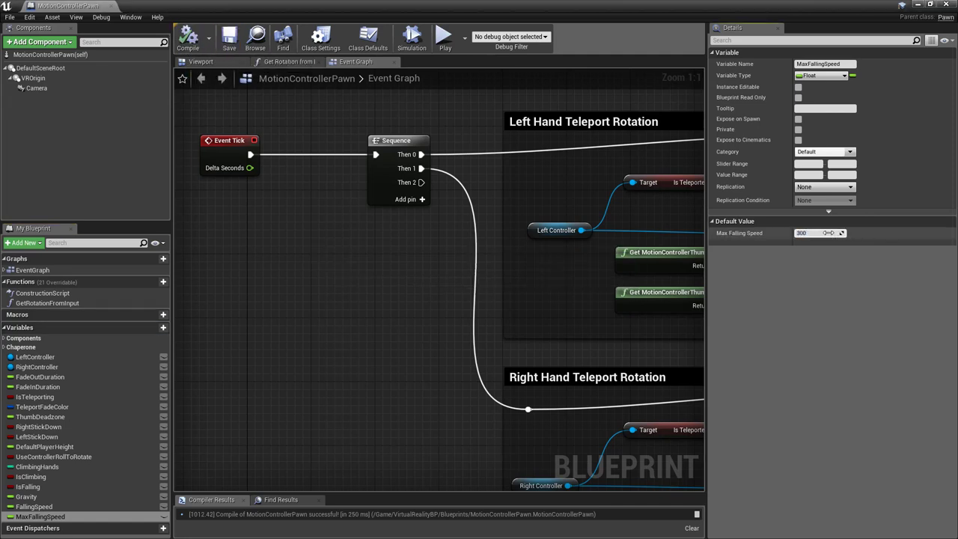
key("Return")
left_click(188, 37)
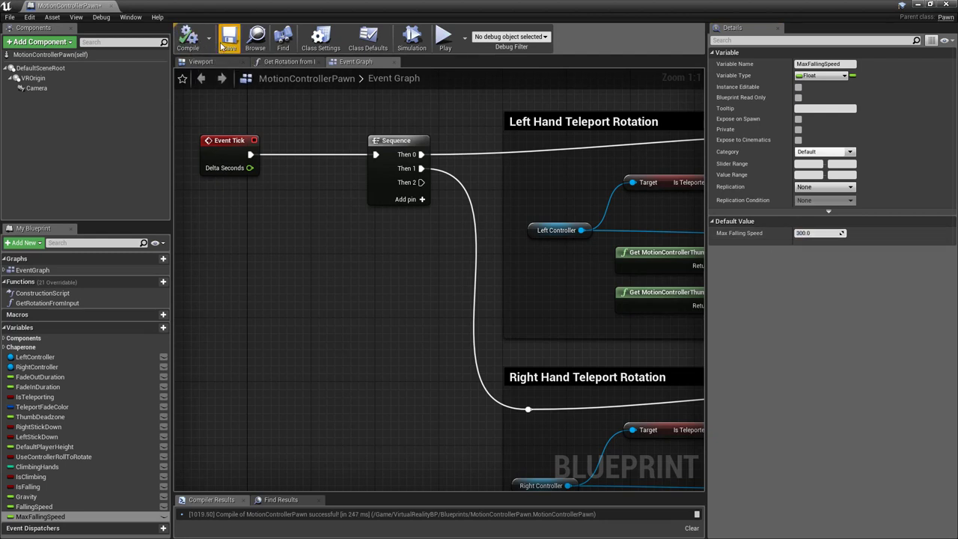
left_click(225, 43)
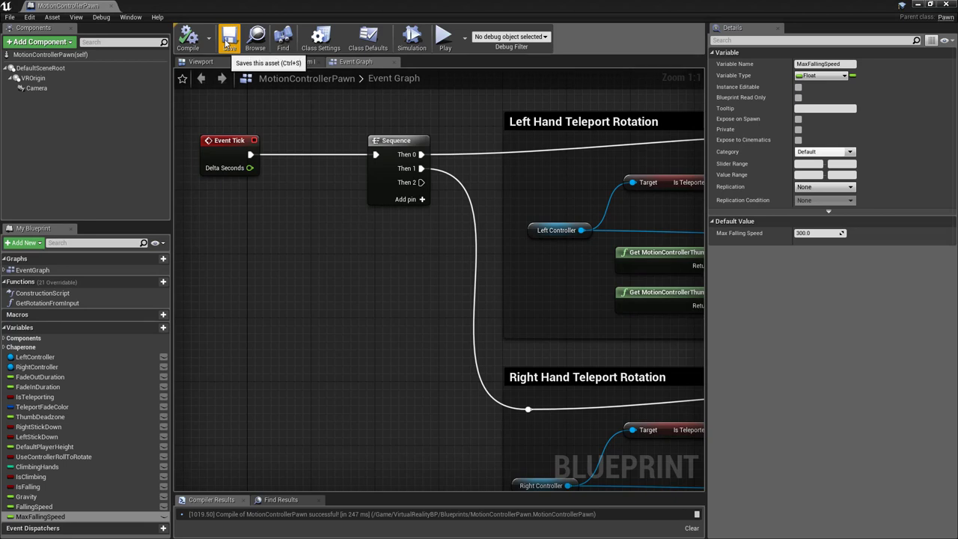
Connect a new Branch node to the Sequence's Then 2 output
right_click_drag(375, 337, 296, 255)
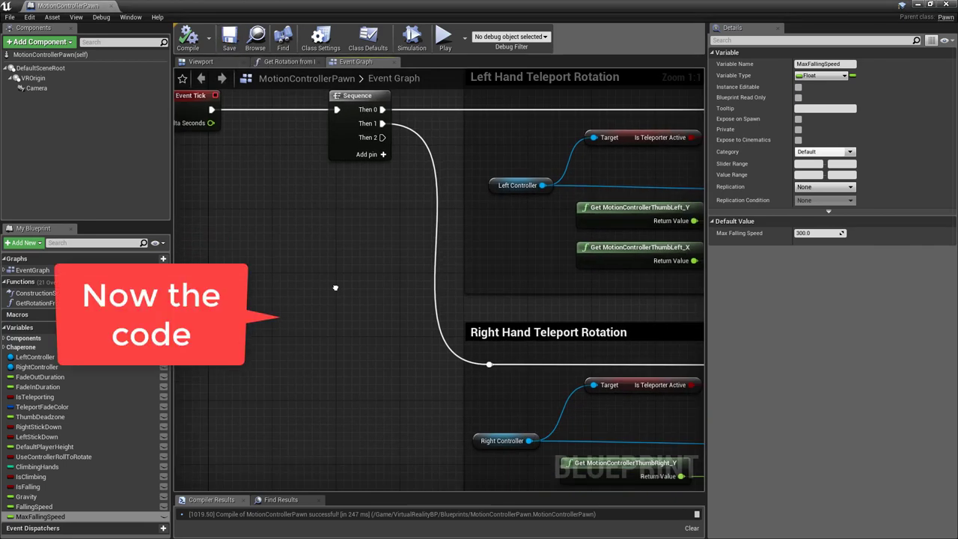
left_click_drag(343, 105, 426, 388)
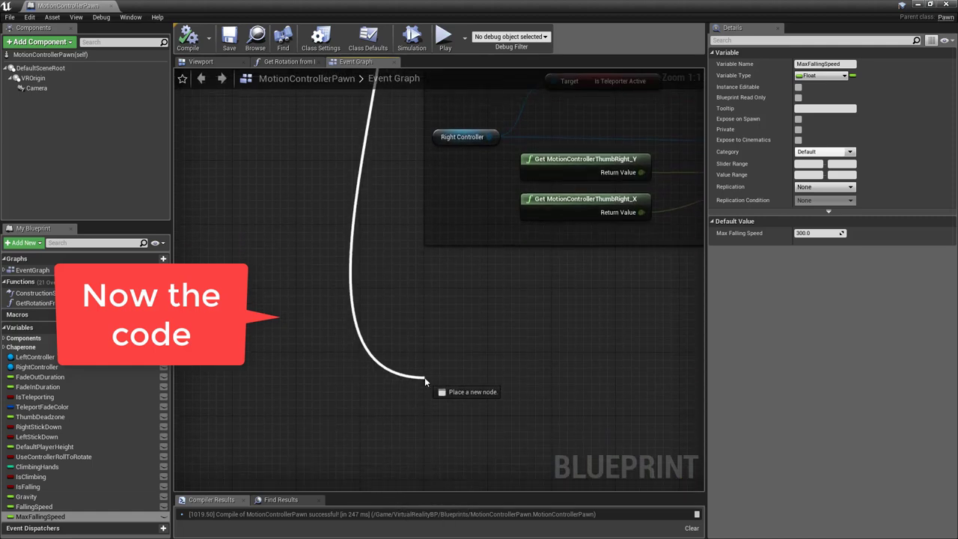
left_click_drag(426, 388, 425, 433)
type("branch")
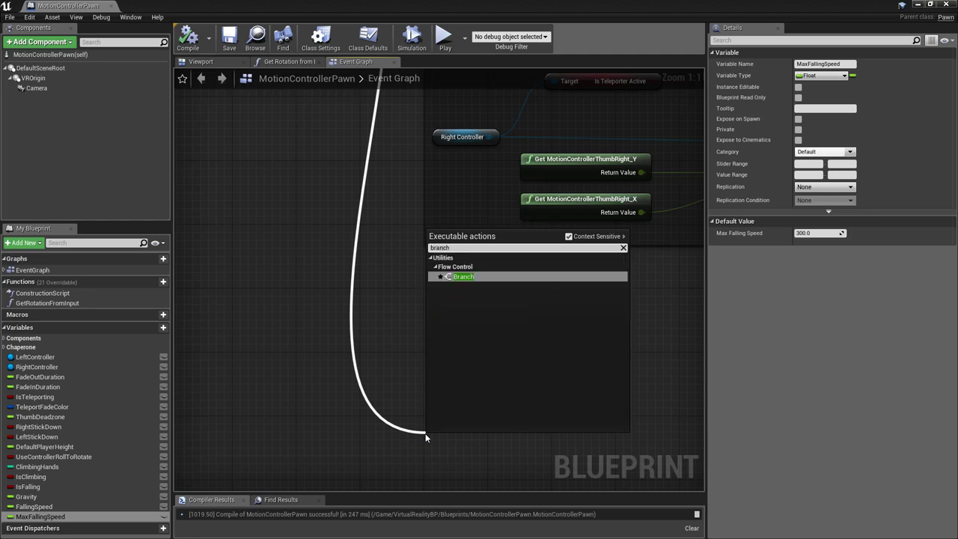
key("Return")
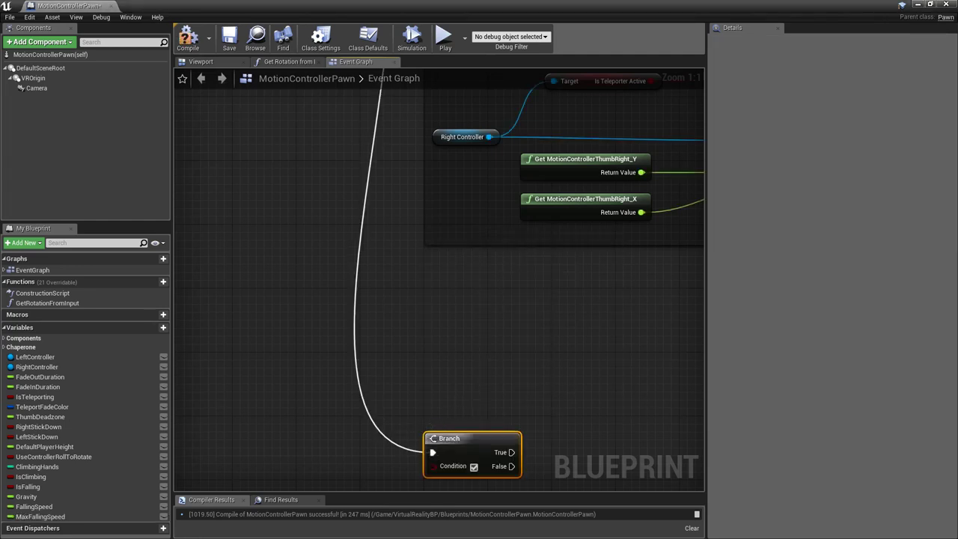
right_click_drag(406, 455, 461, 302)
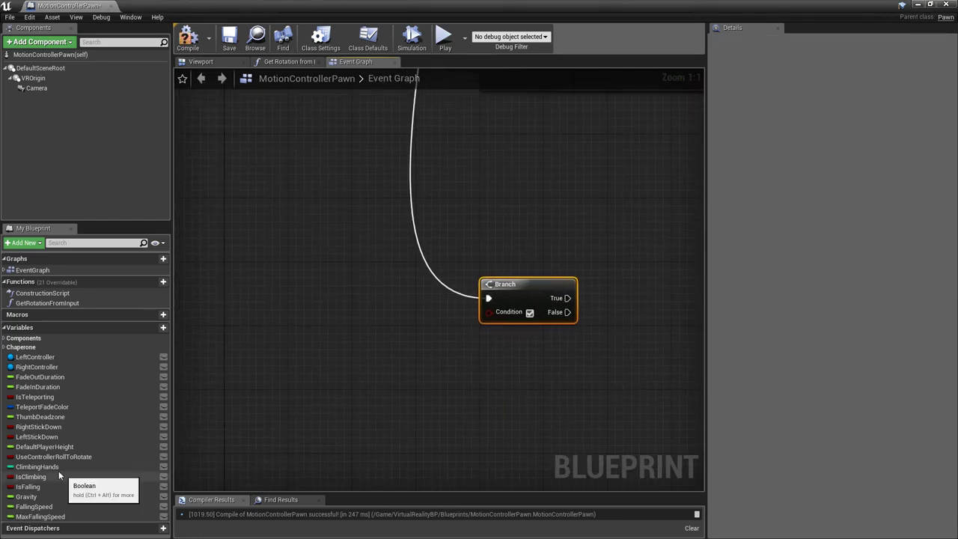
Feed the Branch condition from a ClimbingHands <= 0 comparison and tidy the nodes
left_click_drag(47, 465, 349, 346)
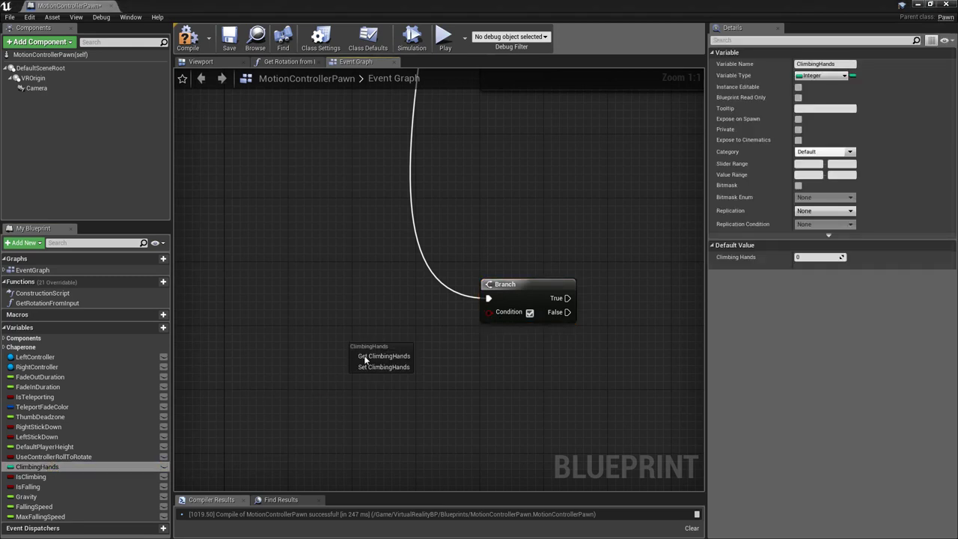
left_click(366, 358)
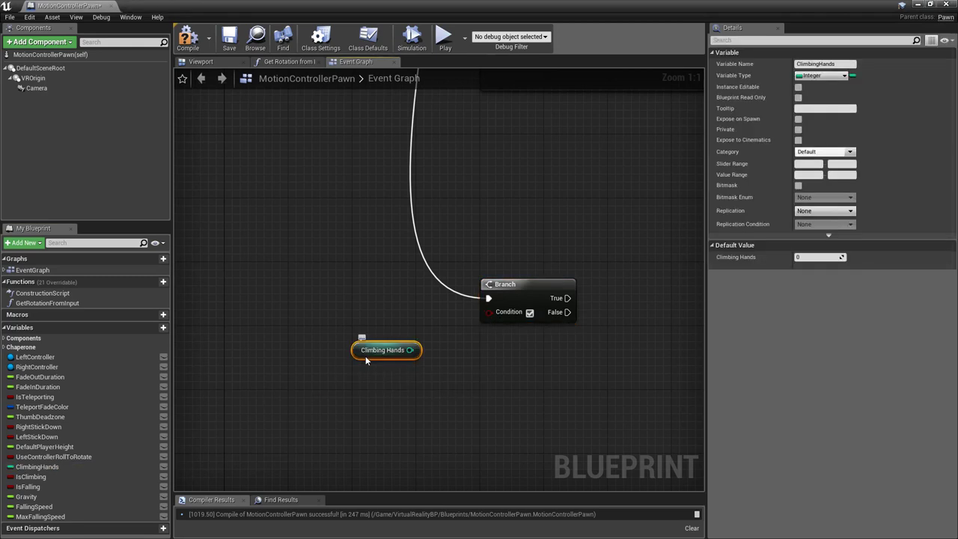
left_click_drag(409, 349, 449, 357)
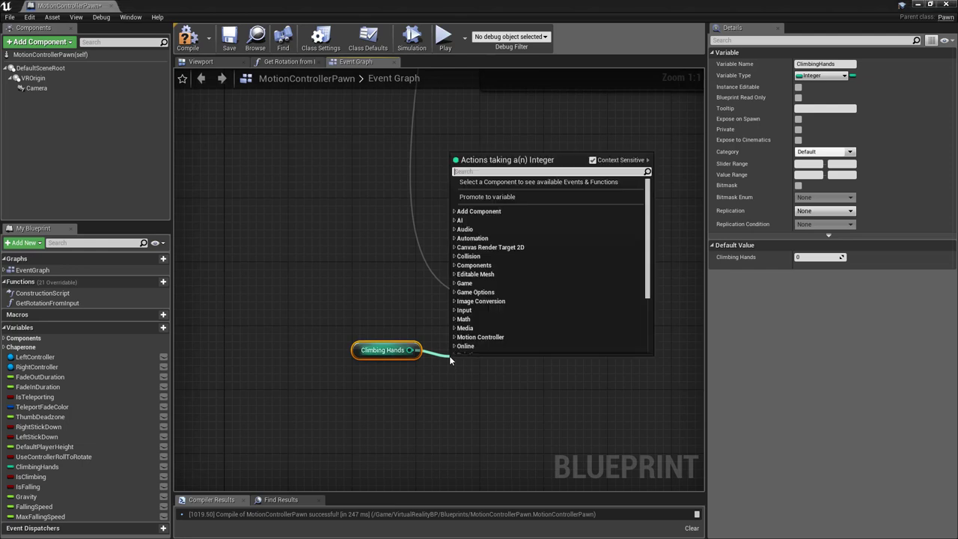
type("<=")
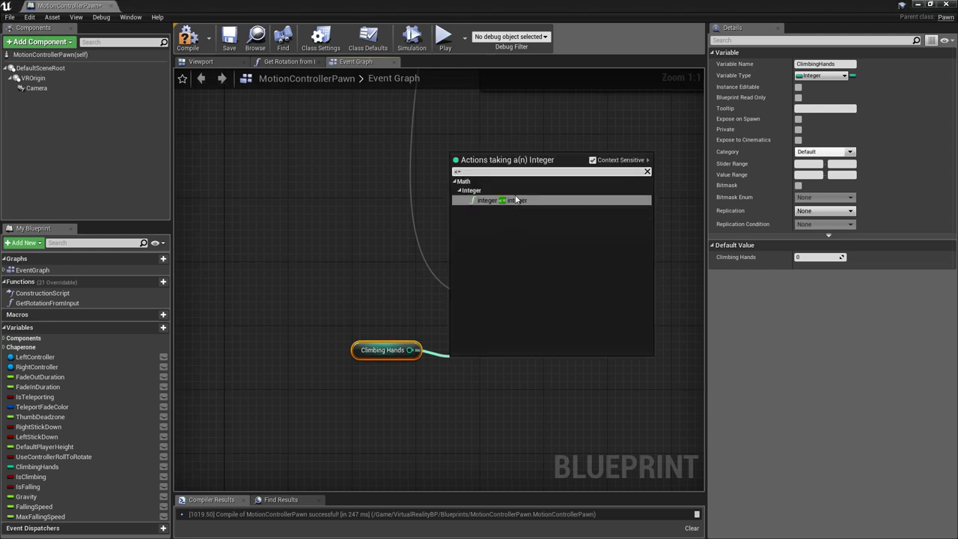
left_click(514, 199)
left_click_drag(505, 372, 489, 321)
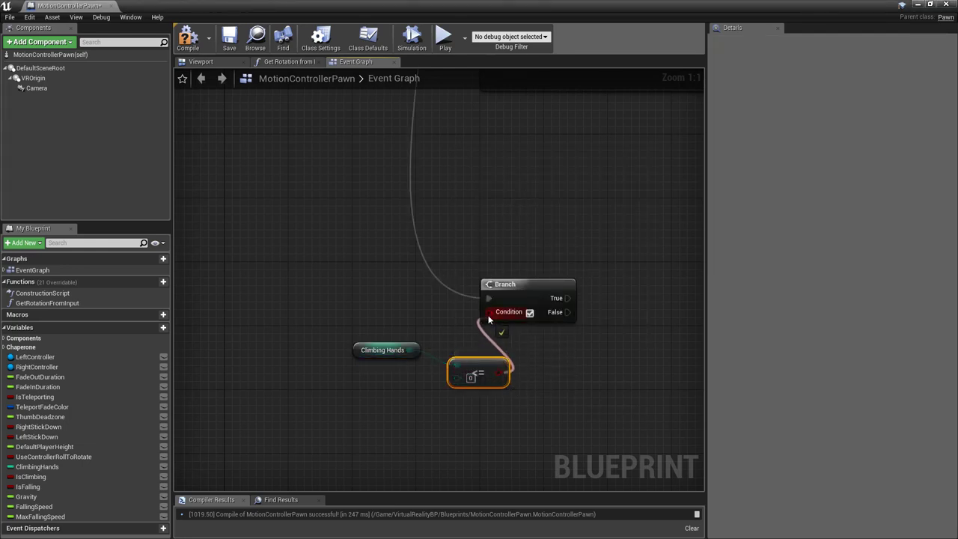
left_click(381, 349, "shift")
left_click_drag(473, 363, 432, 339)
left_click(353, 343)
left_click_drag(347, 334, 349, 351)
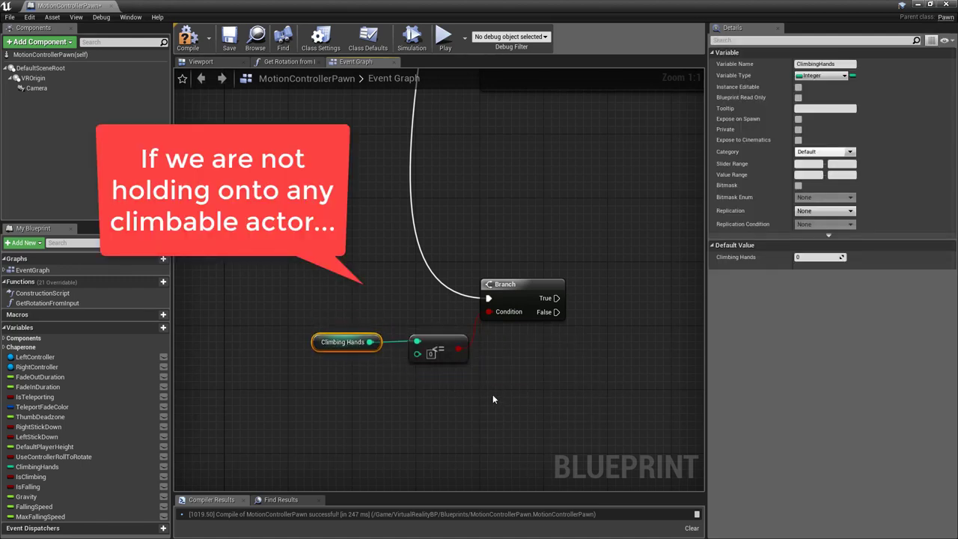
right_click_drag(574, 382, 345, 380)
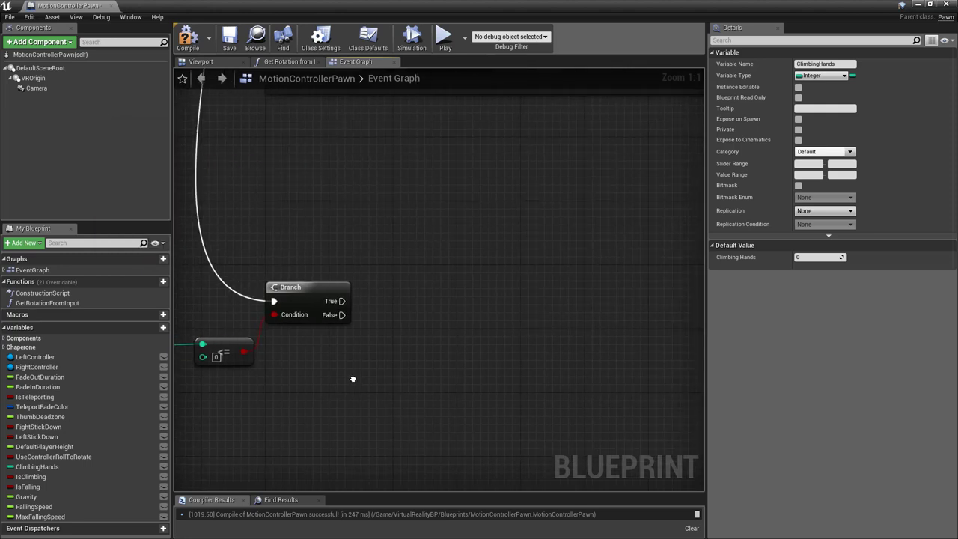
Add a Branch on the first Branch's True output with IsFalling as its condition
left_click_drag(334, 301, 417, 257)
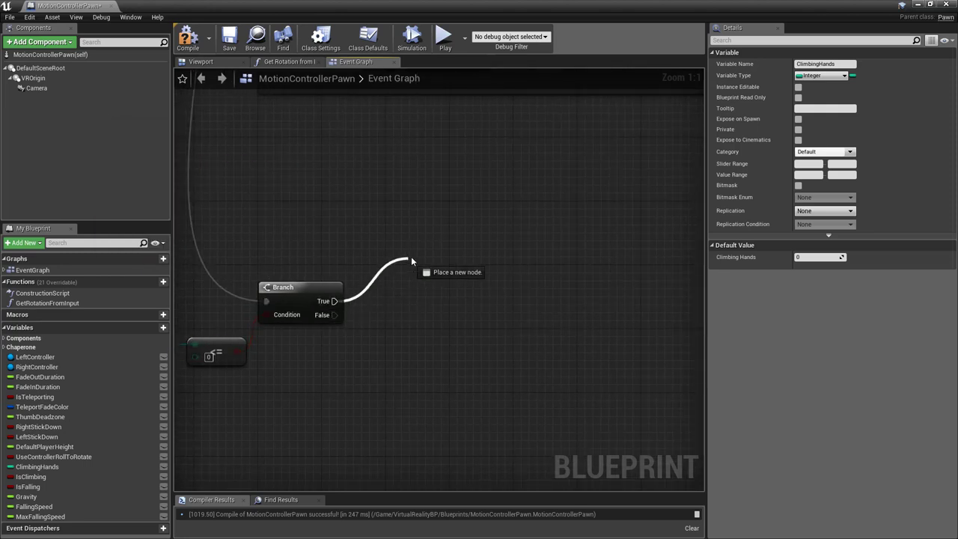
type("branch")
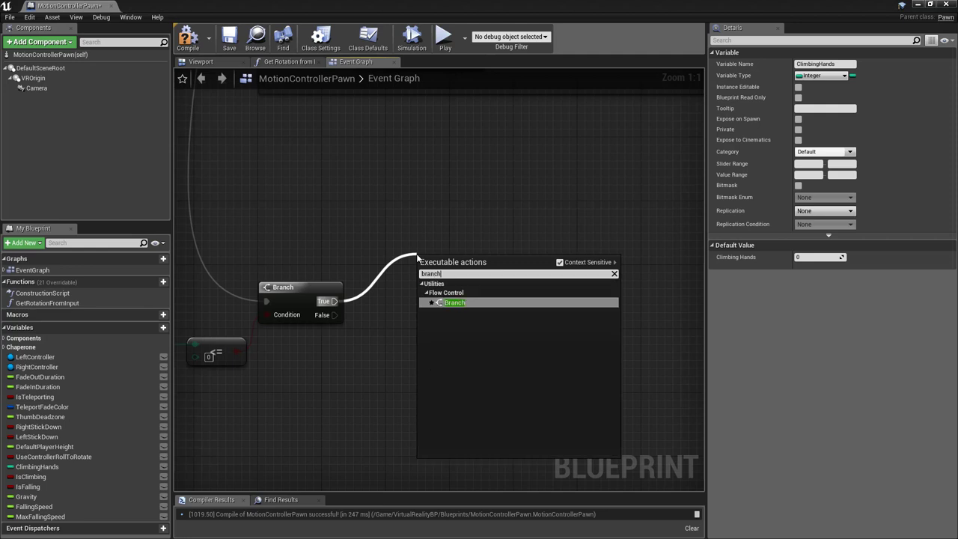
key("Return")
left_click_drag(464, 264, 448, 207)
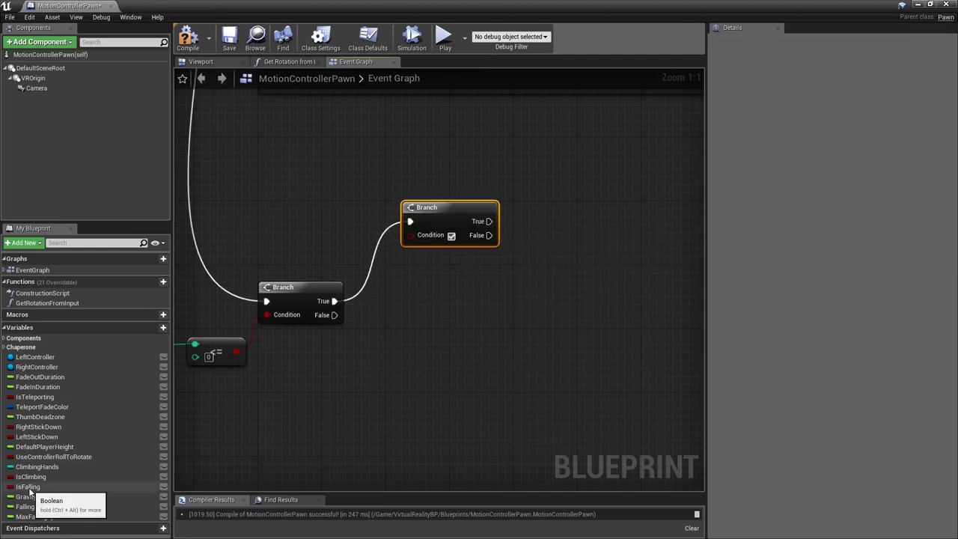
left_click_drag(30, 491, 410, 236)
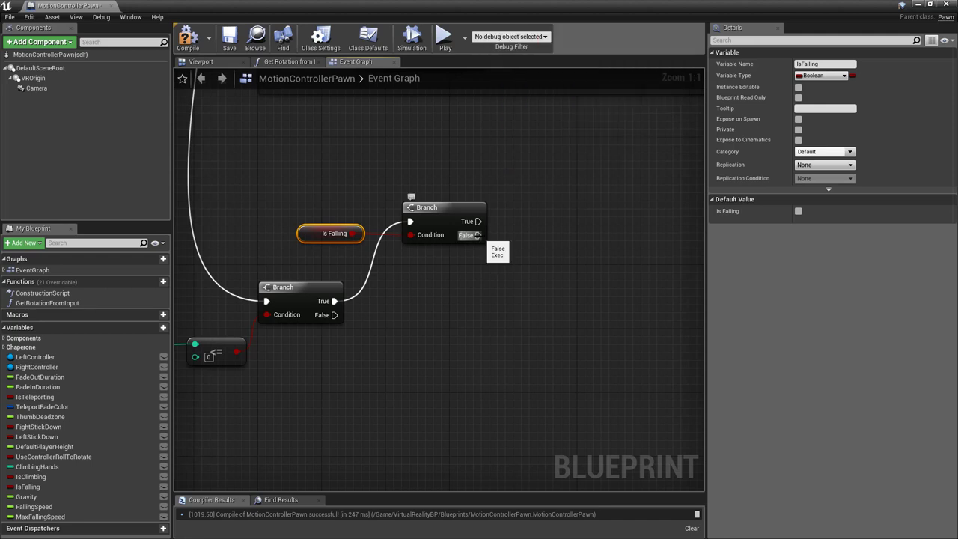
Add a third Branch on the IsFalling Branch's False output, conditioned on IsClimbing
left_click_drag(477, 234, 425, 445)
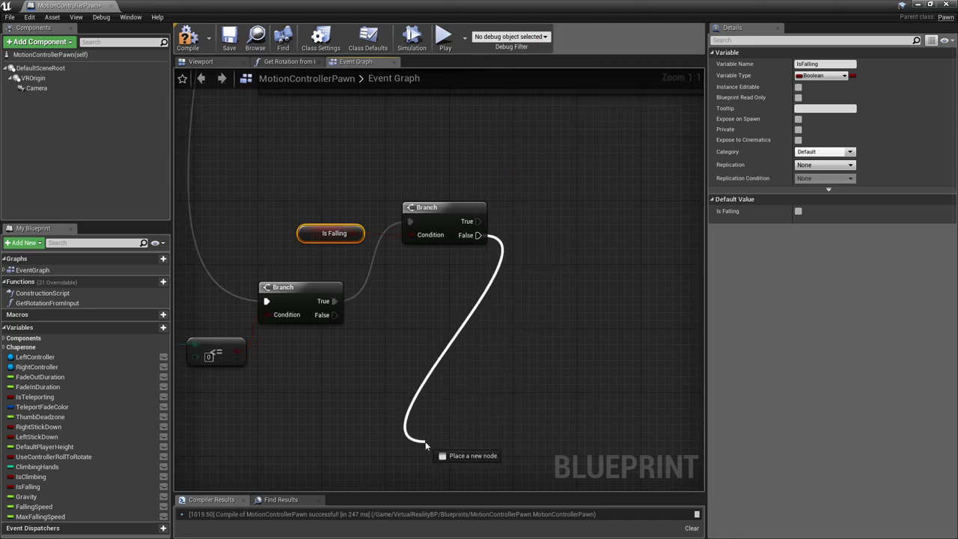
type("branch")
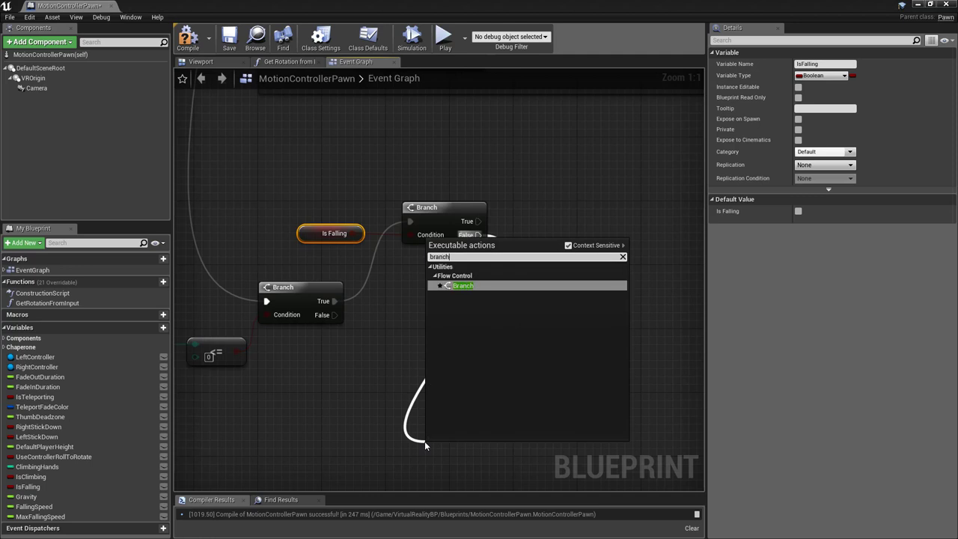
key("Return")
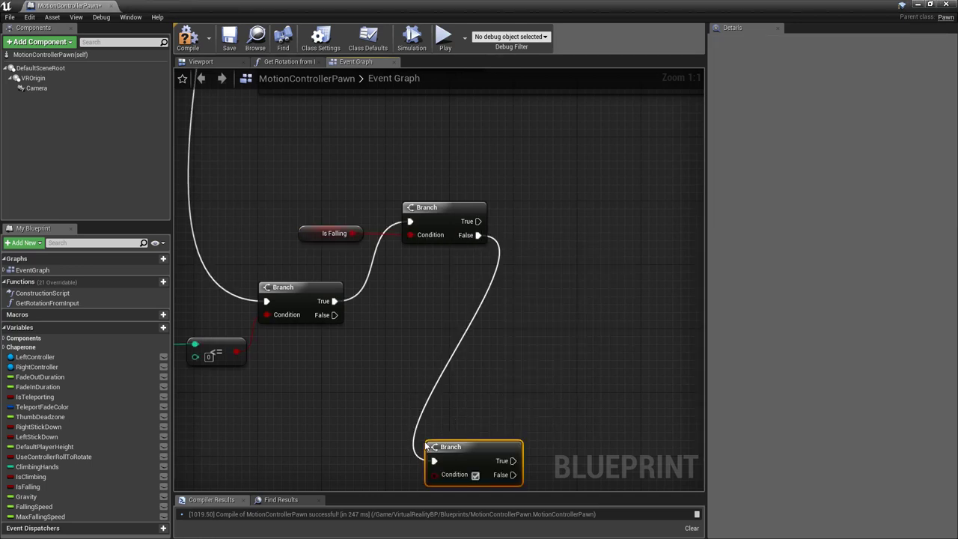
right_click_drag(481, 414, 480, 335)
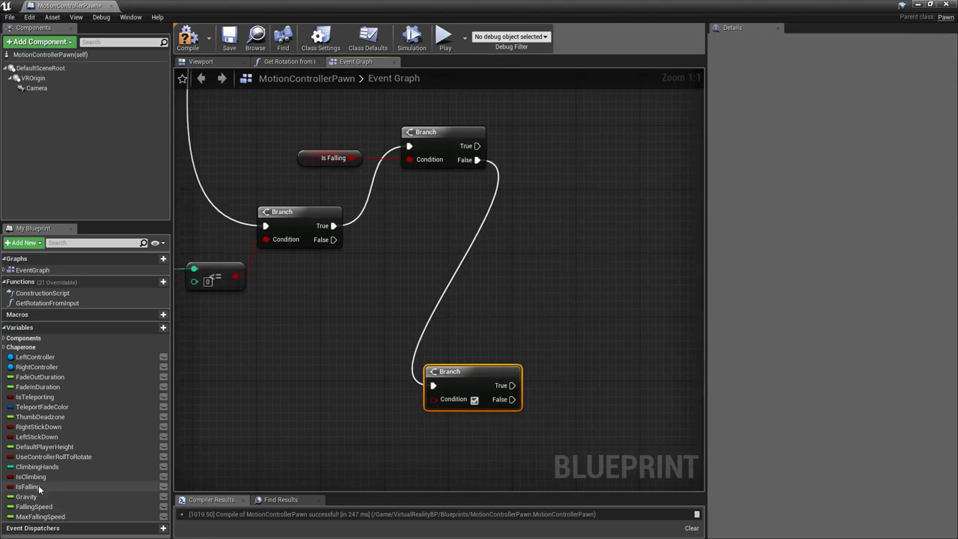
left_click_drag(29, 476, 434, 402)
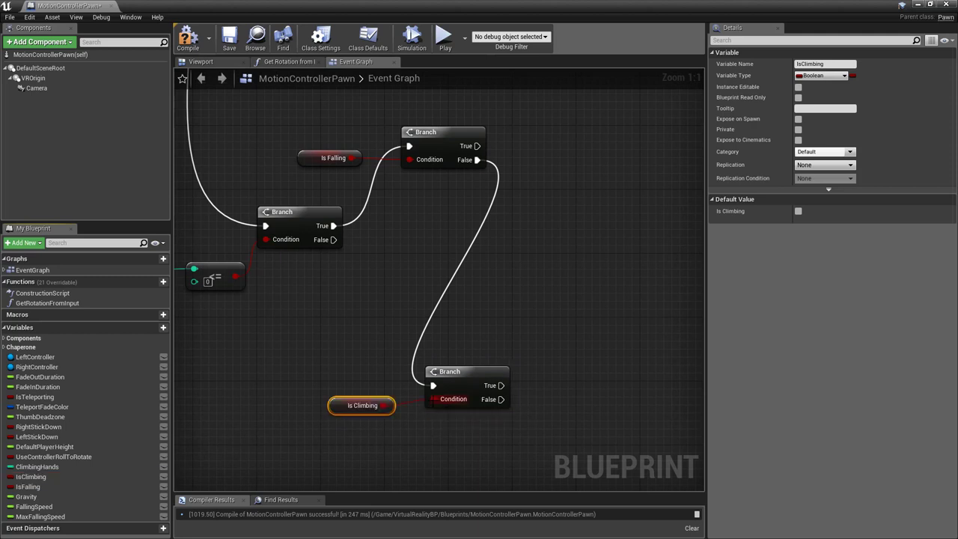
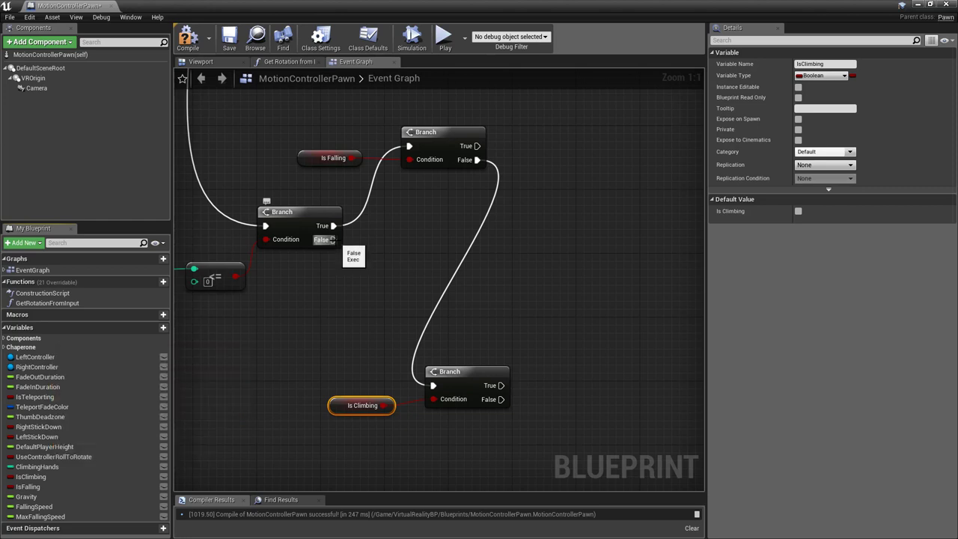
From the middle Branch's False pin, add a Set Is Climbing node ticked to true
left_click_drag(331, 240, 517, 278)
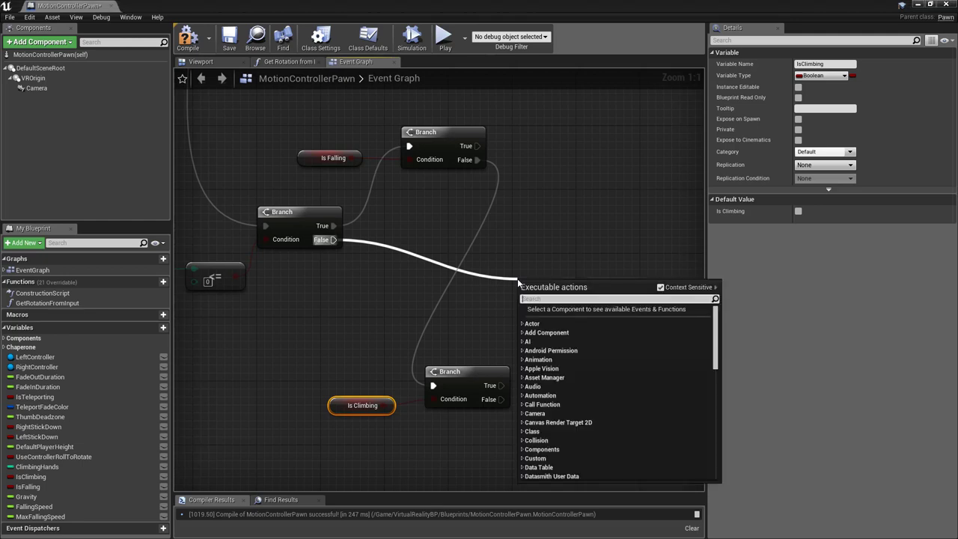
type("set ")
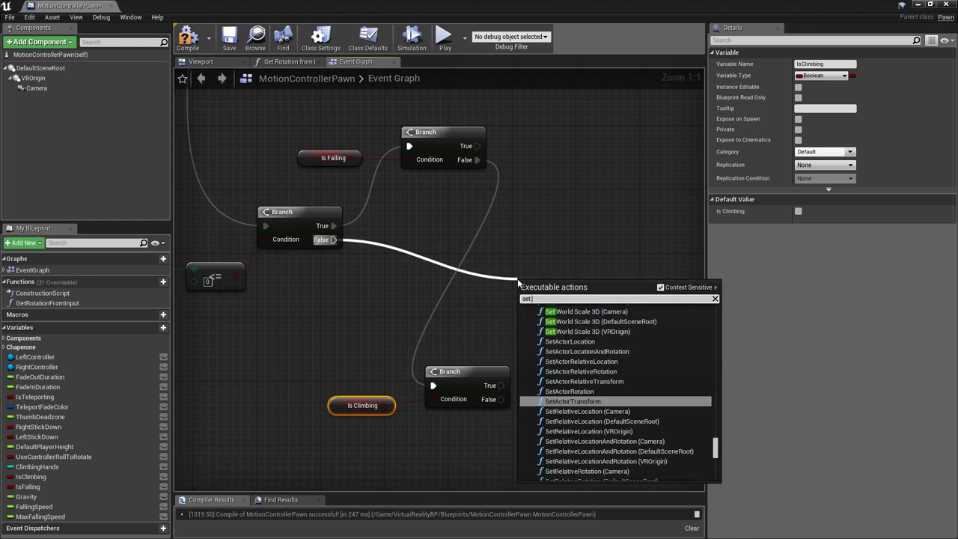
type("iscl")
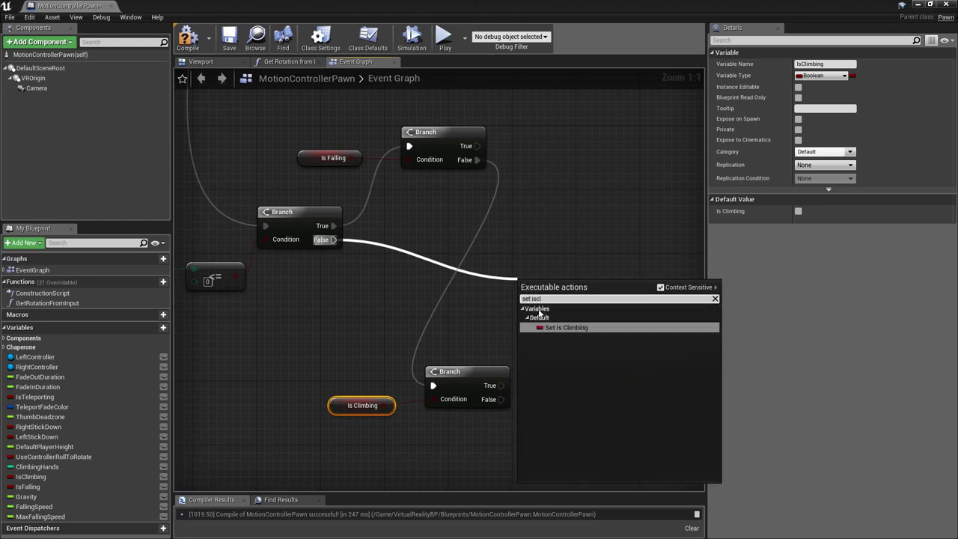
left_click(559, 328)
left_click_drag(535, 272, 519, 271)
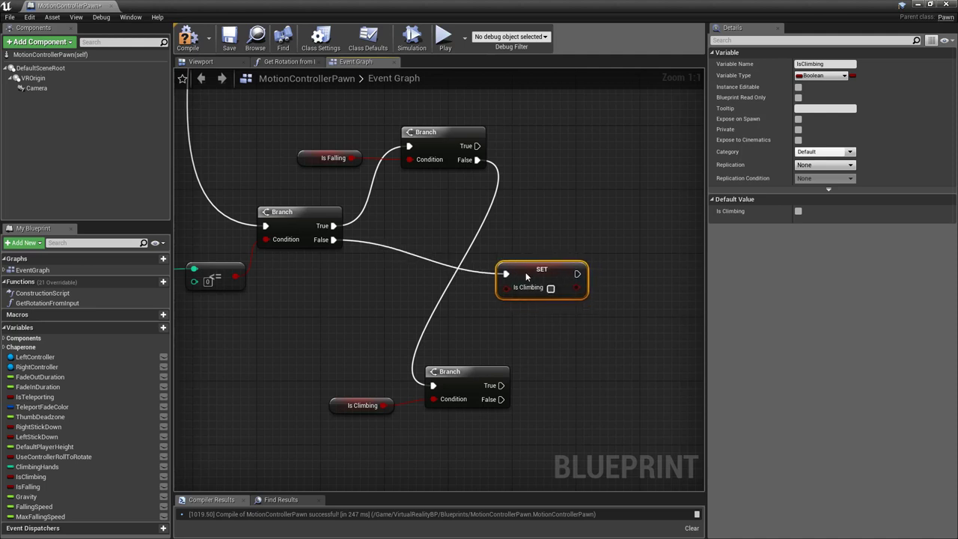
left_click(550, 288)
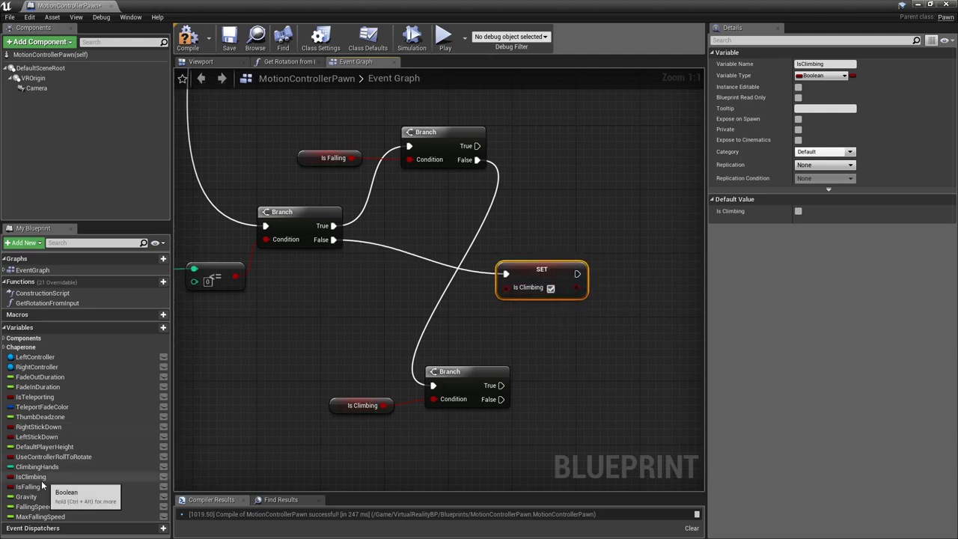
Chain a Set Is Falling node (false) after it and shift both setters right
left_click(153, 486)
left_click_drag(28, 487, 632, 265, "alt")
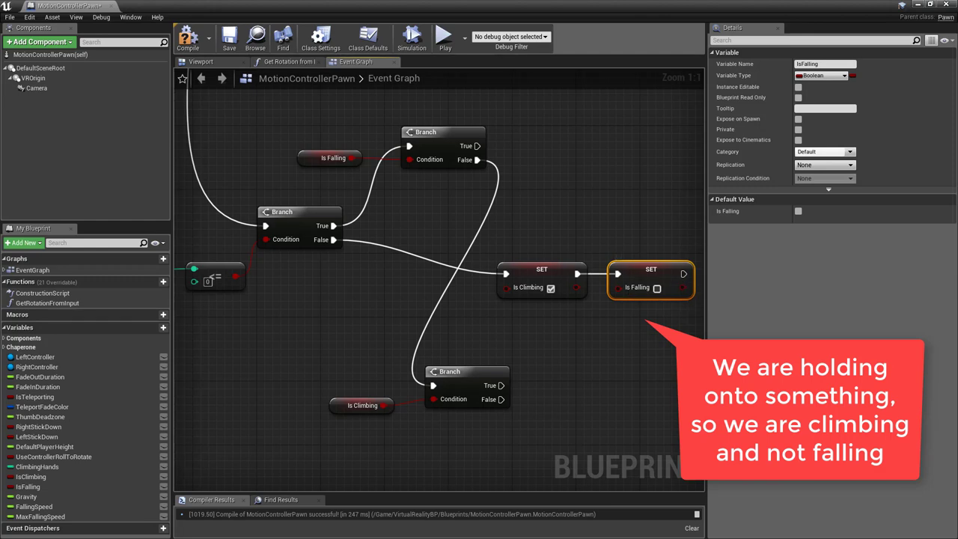
right_click_drag(628, 290, 508, 278)
left_click(464, 184, "ctrl")
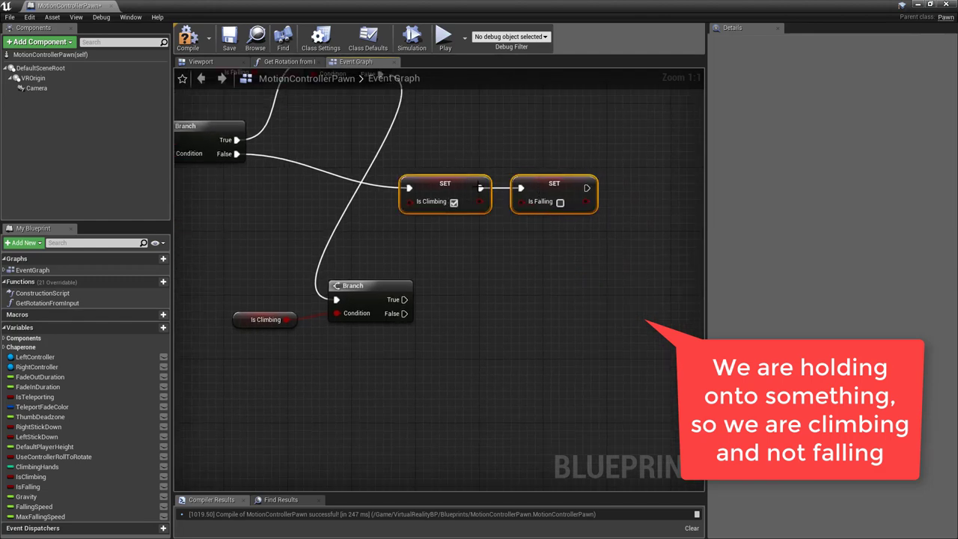
left_click_drag(464, 184, 519, 185)
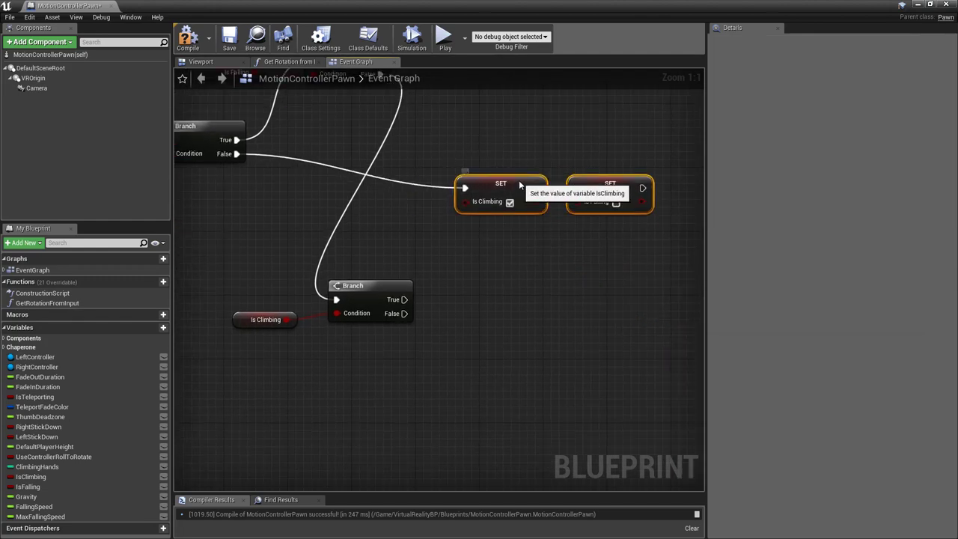
left_click(496, 248)
left_click(502, 184)
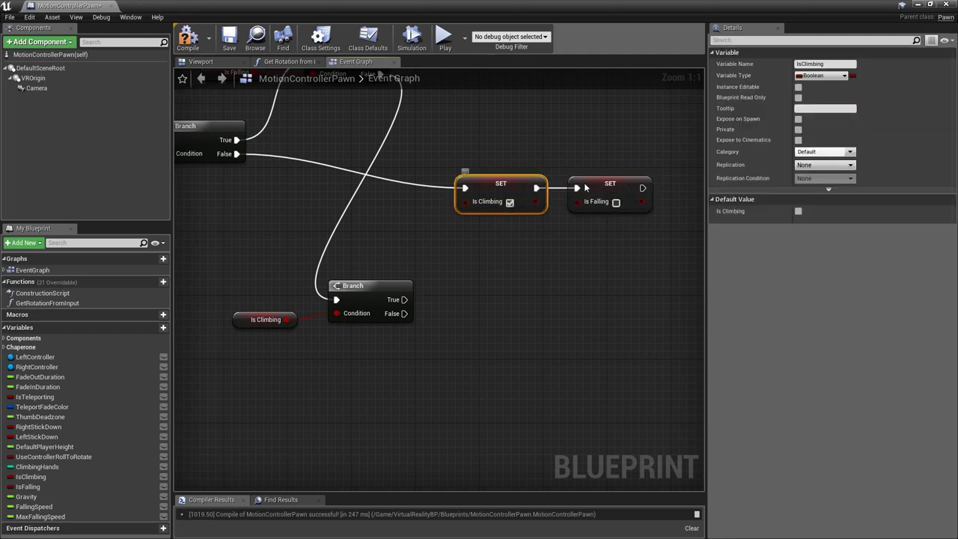
left_click(597, 187, "ctrl")
Duplicate the two setters onto the Is Climbing Branch's True pin, with Is Climbing false and Is Falling true
right_click(596, 188)
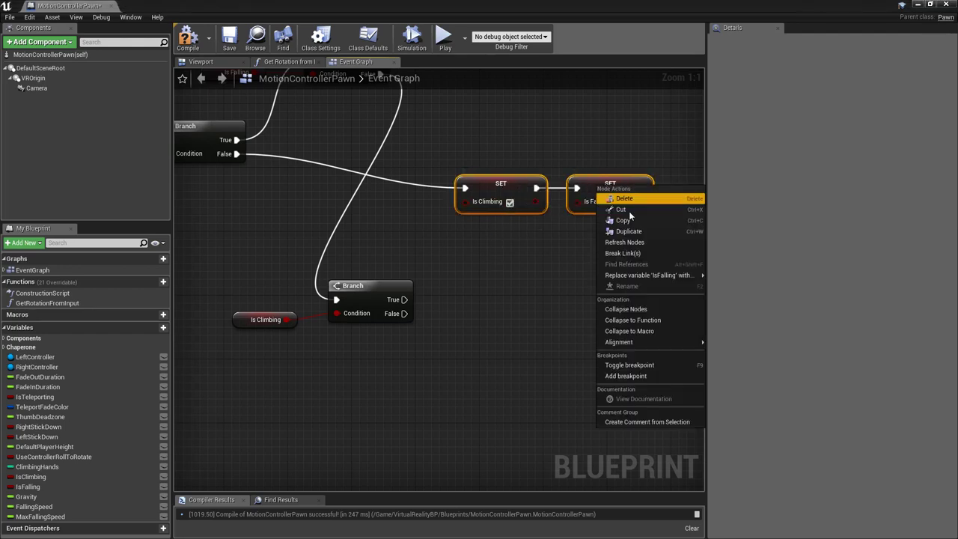
left_click(621, 229)
mouse_move(603, 191)
left_mouse_down()
mouse_move(519, 292)
mouse_move(517, 267)
left_mouse_up()
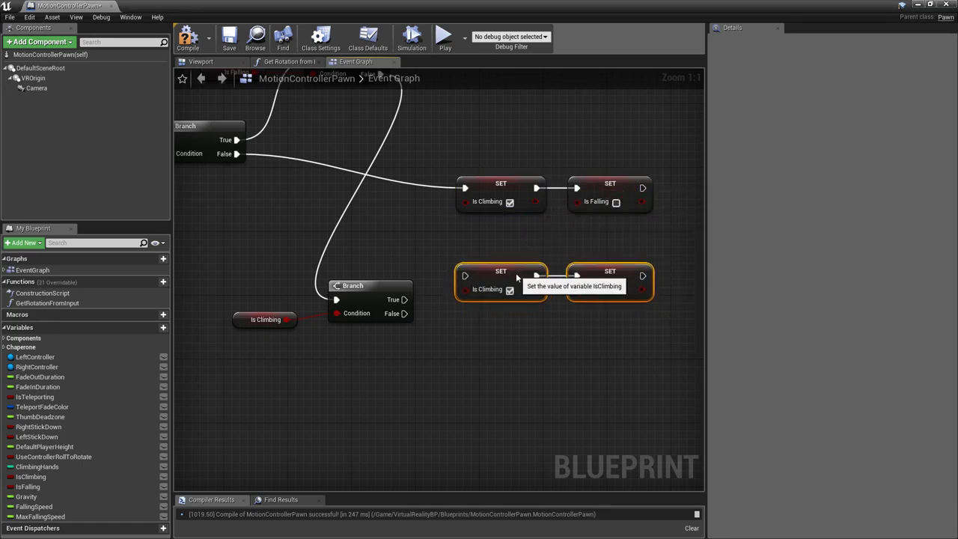
left_click_drag(404, 299, 464, 268)
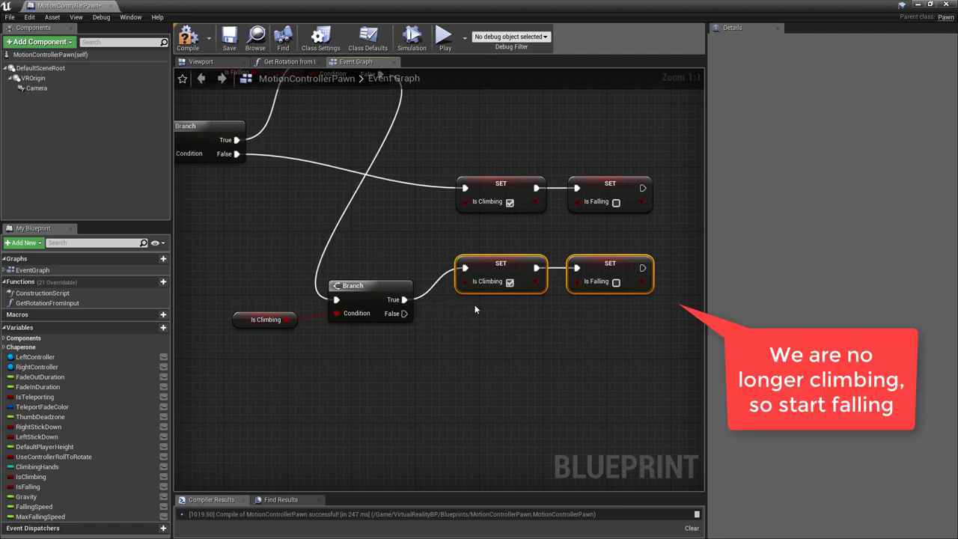
left_click(509, 282)
left_click(615, 282)
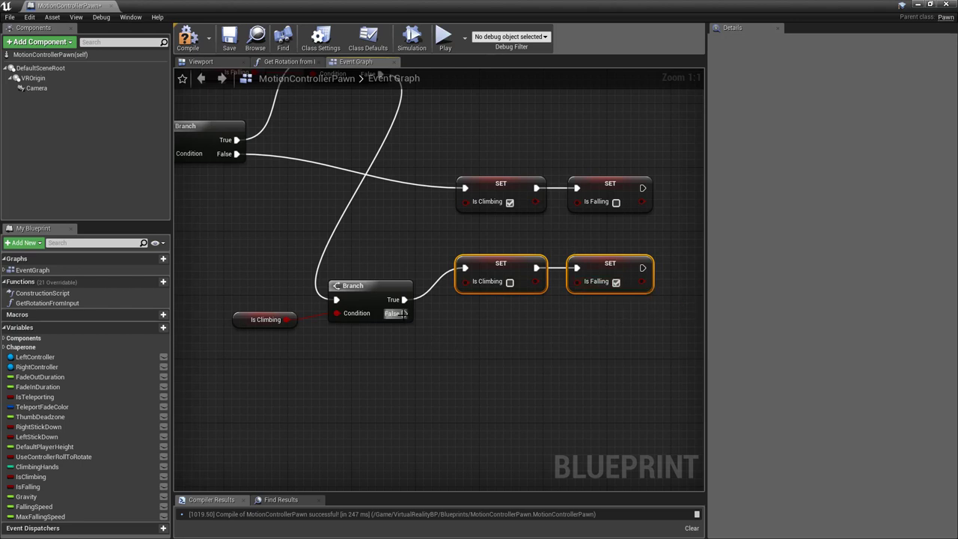
Add a Set Climbing Hands node on the Is Climbing Branch's False pin
left_click_drag(404, 313, 499, 397)
type("set")
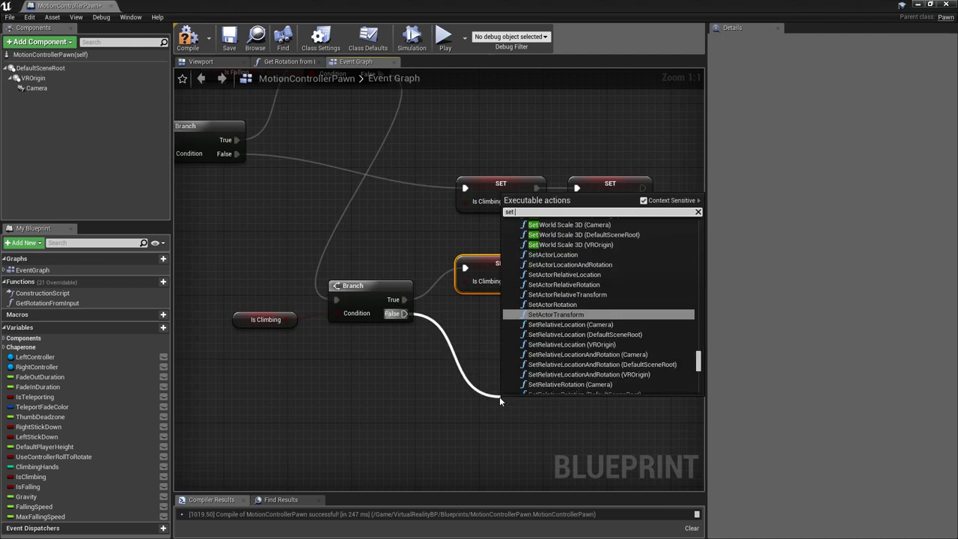
type(" climbing")
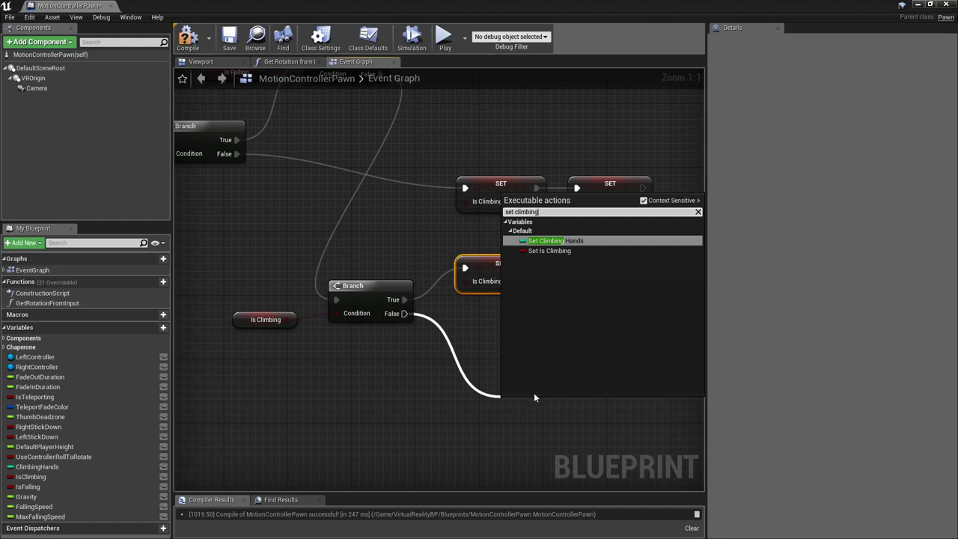
left_click(573, 240)
left_click_drag(556, 407, 508, 398)
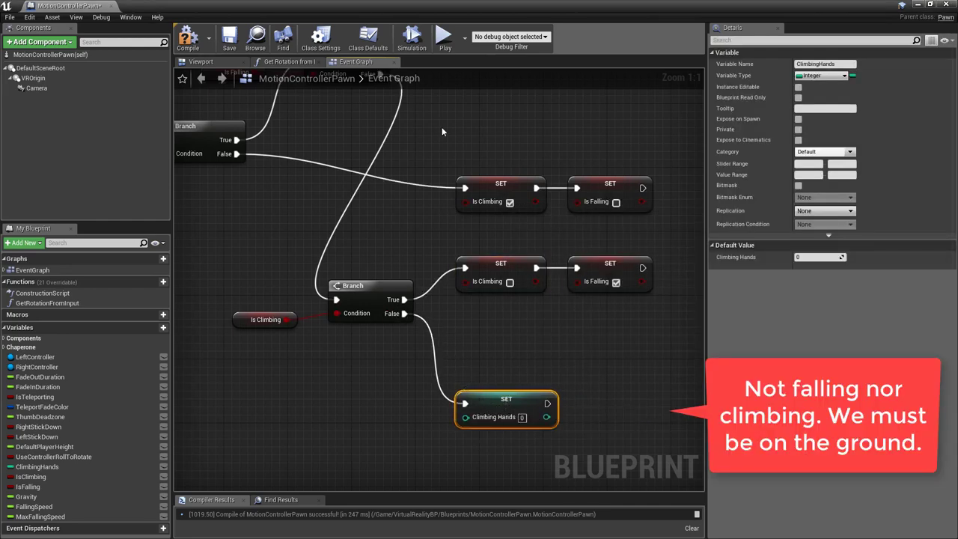
right_click_drag(442, 132, 429, 276)
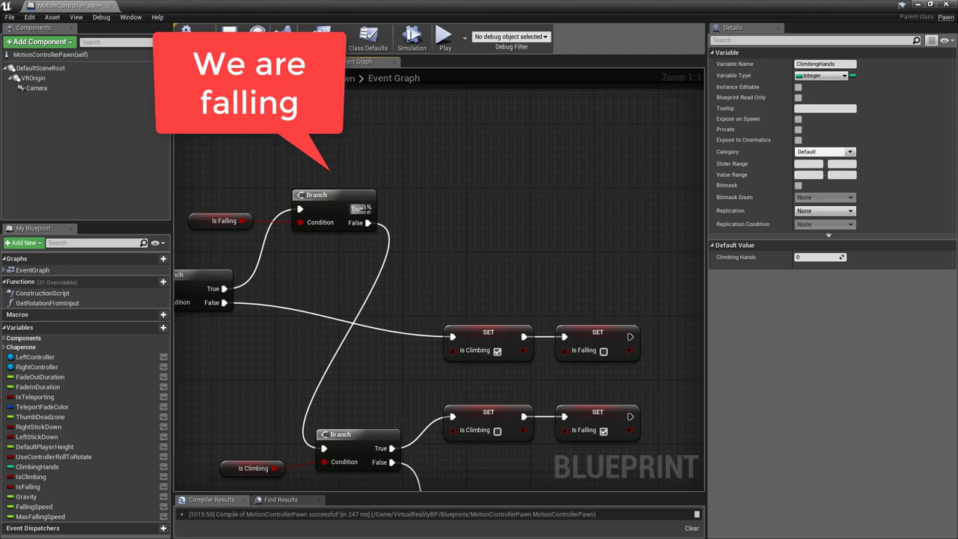
Add a Set Climbing Hands node (0) on the Is Falling Branch's True pin
left_click_drag(367, 209, 528, 214)
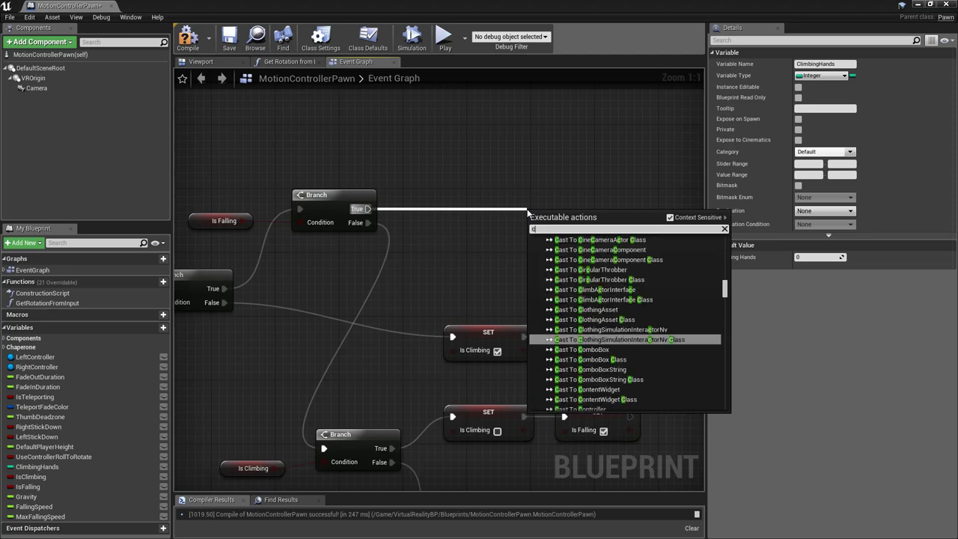
type("climbing hand")
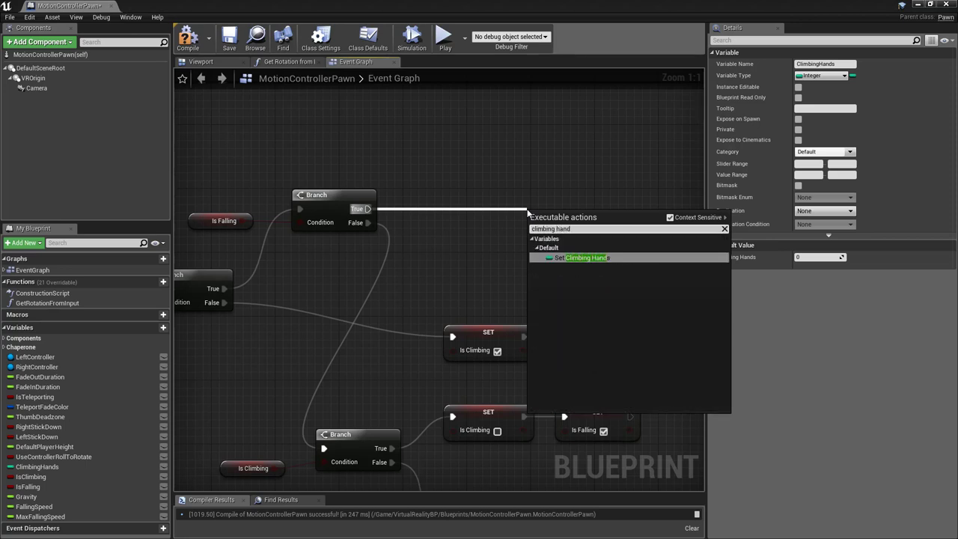
left_click(596, 258)
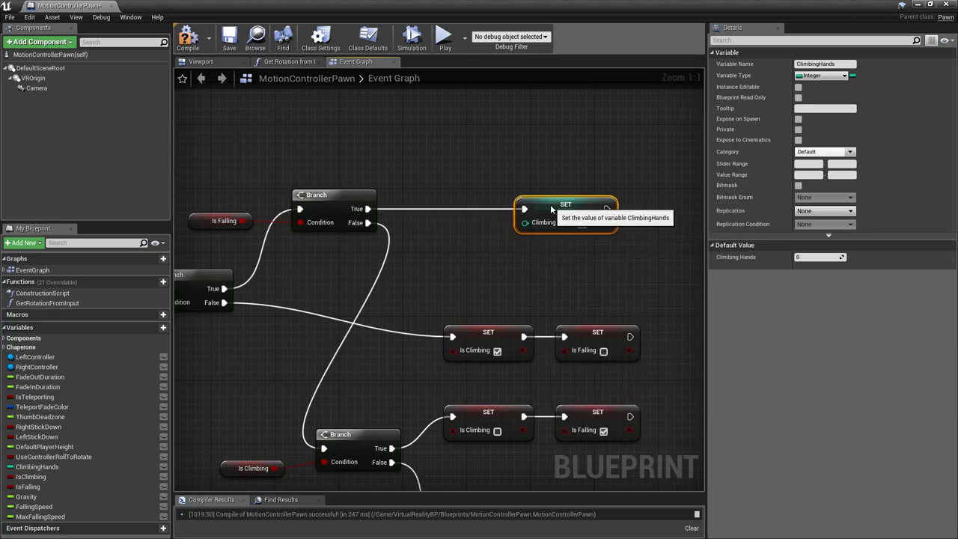
right_click_drag(626, 254, 325, 205)
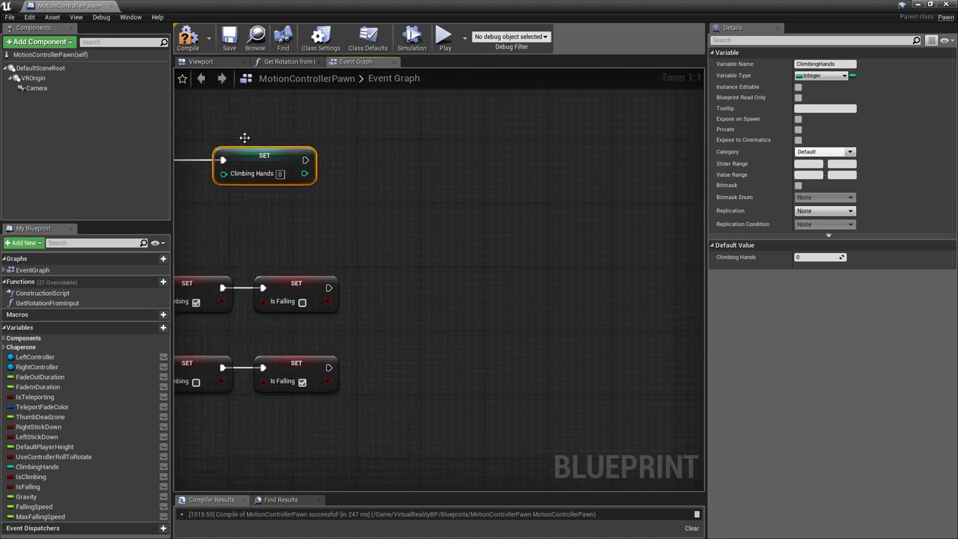
Compile the Blueprint and pull a new execution wire from the Climbing Hands setter
left_click(187, 38)
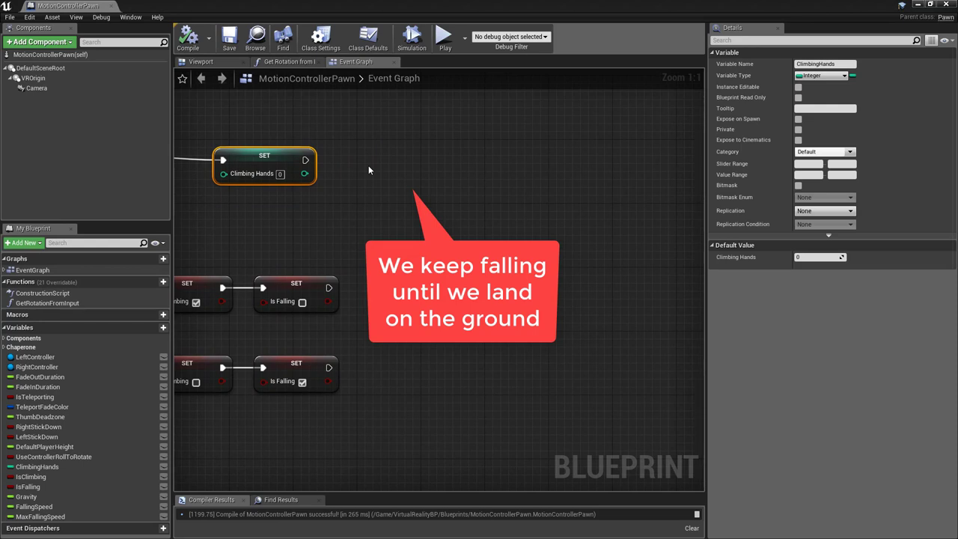
scroll(382, 187, "down", 2)
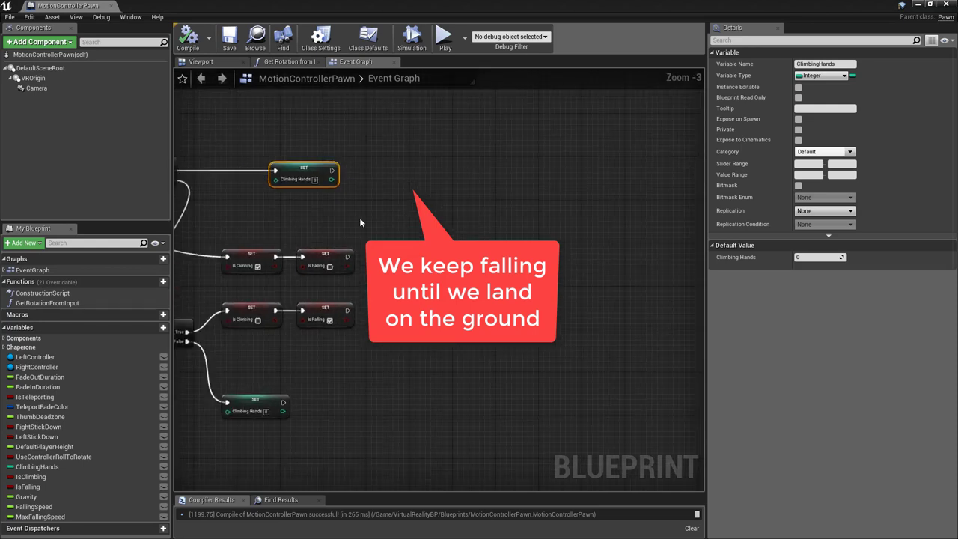
left_click_drag(260, 175, 625, 180)
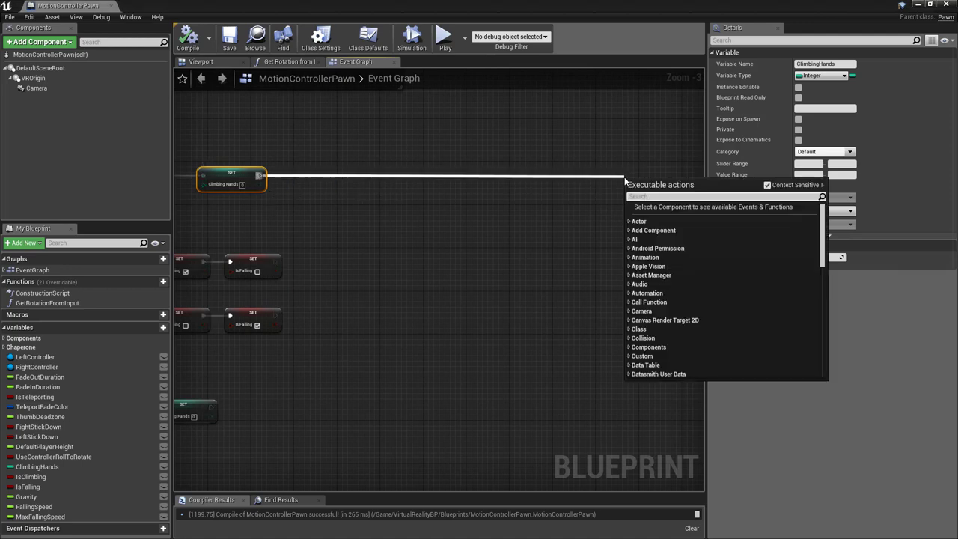
Add a LineTraceByChannel node after the Climbing Hands setter
type("line tr")
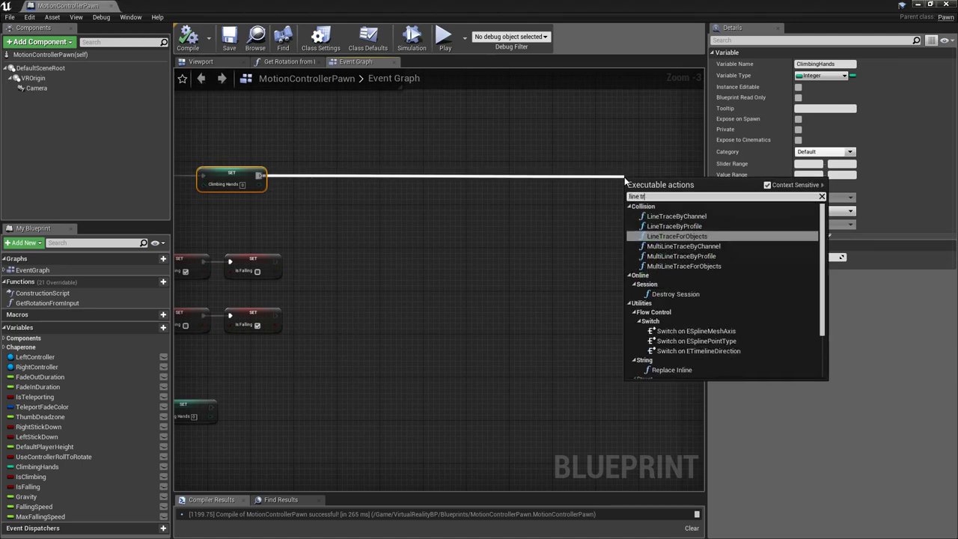
type("aceby channe")
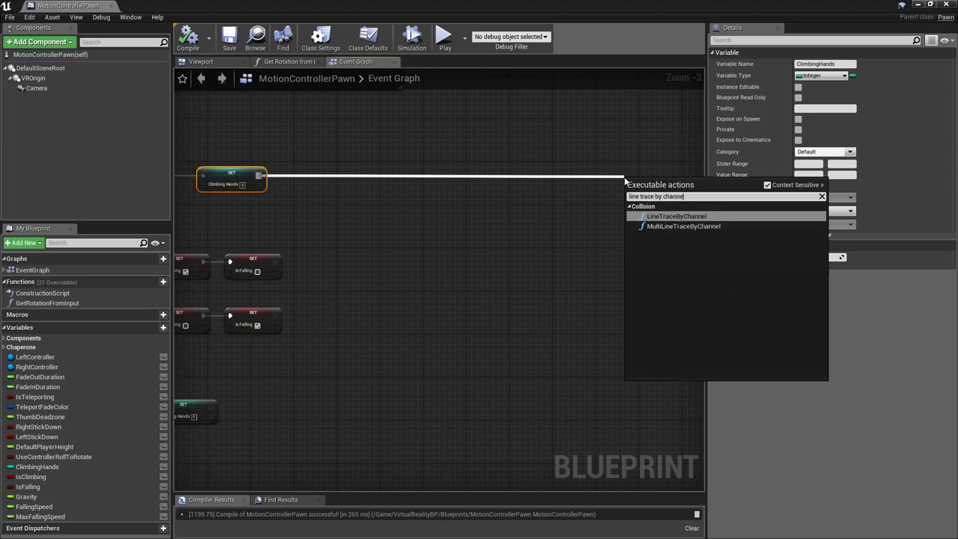
type("l")
left_click(697, 215)
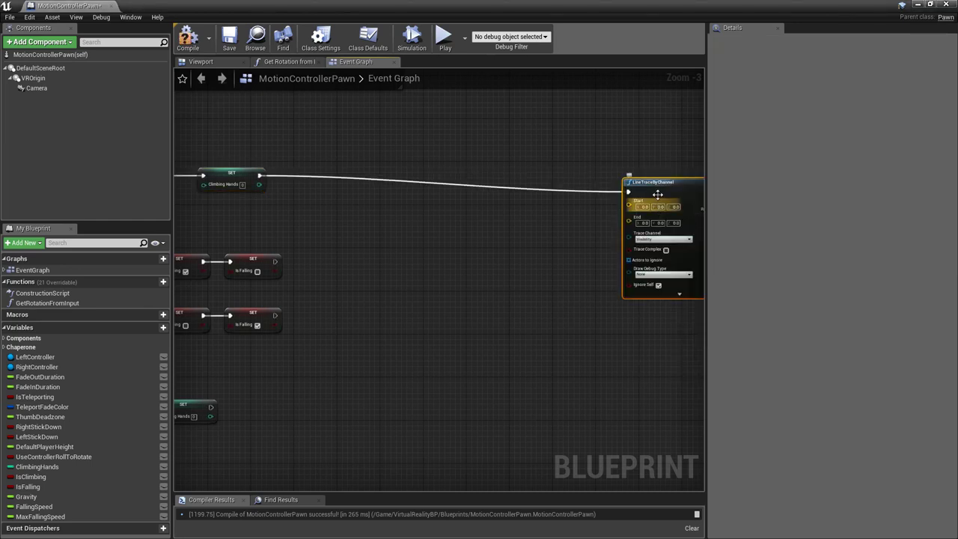
left_click_drag(654, 178, 650, 161)
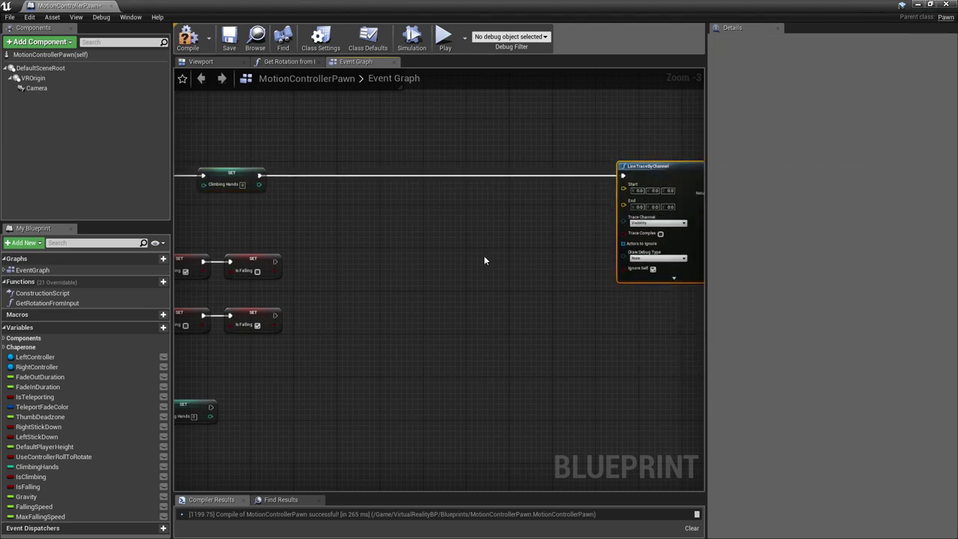
mouse_move(479, 267)
right_mouse_down()
mouse_move(449, 222)
mouse_move(457, 204)
right_mouse_up()
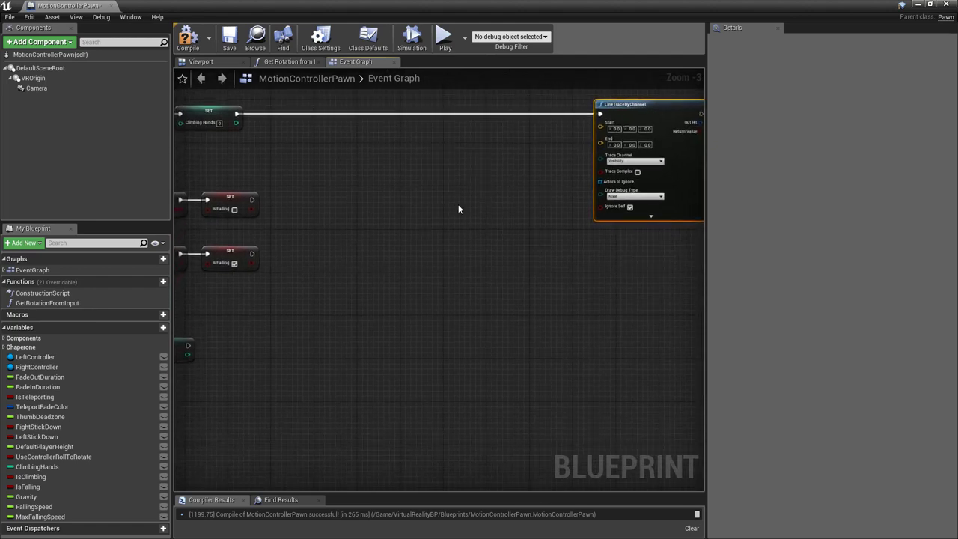
Add a Self reference and a Camera getter wired from it
right_click(360, 234)
type("self")
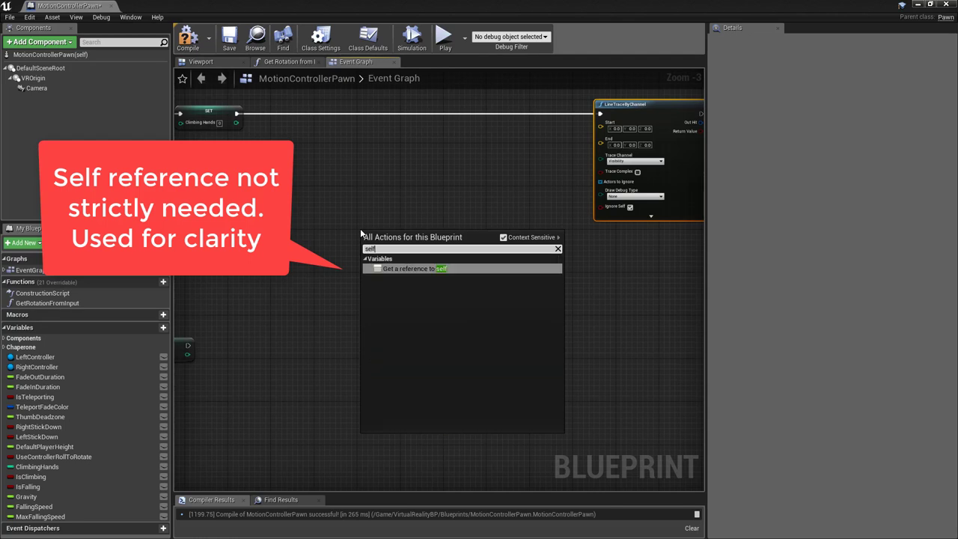
left_click(408, 267)
left_click_drag(390, 237, 340, 223)
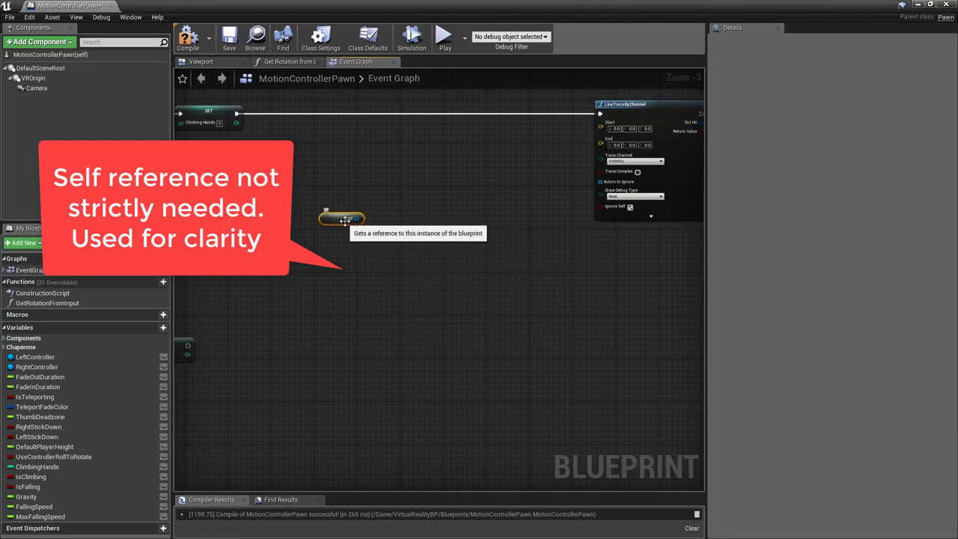
left_click_drag(360, 219, 394, 196)
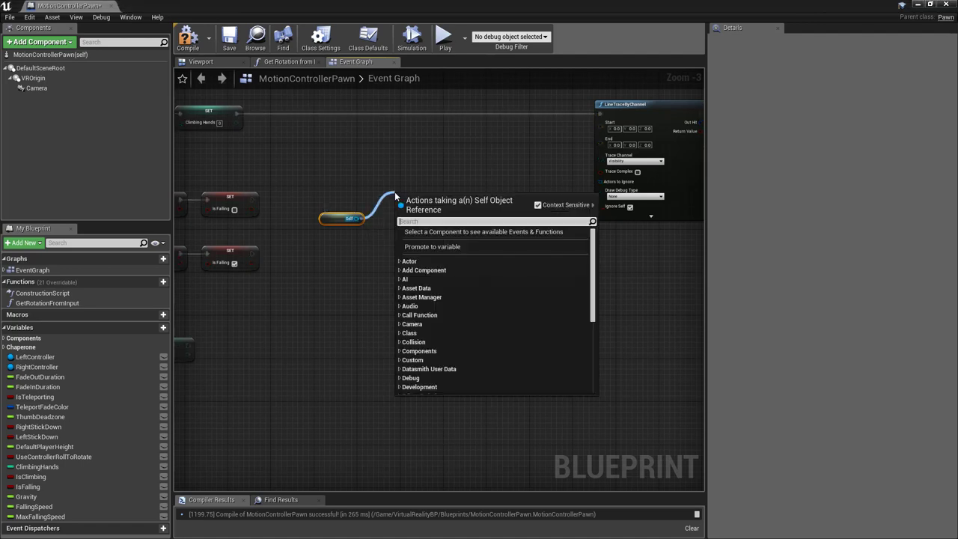
type("camer")
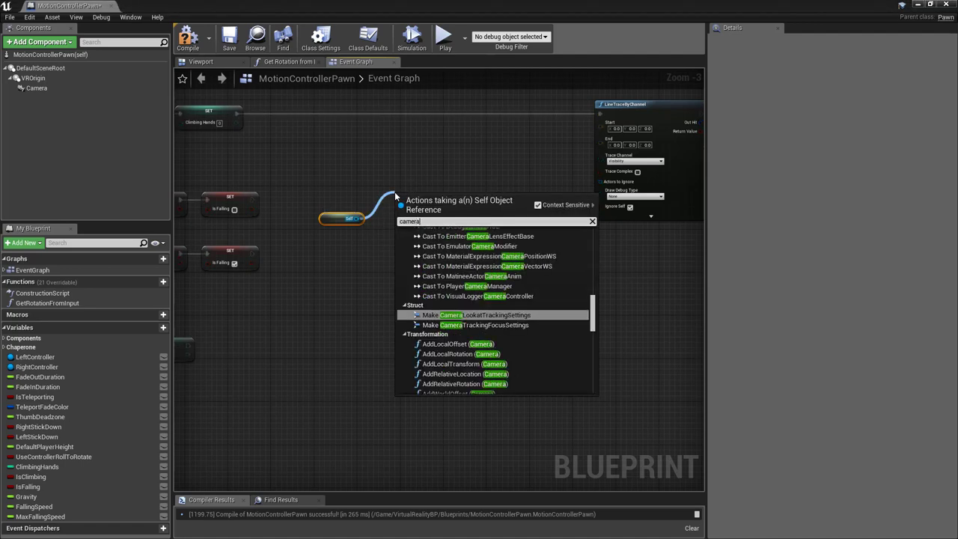
type("a")
left_click_drag(592, 313, 593, 378)
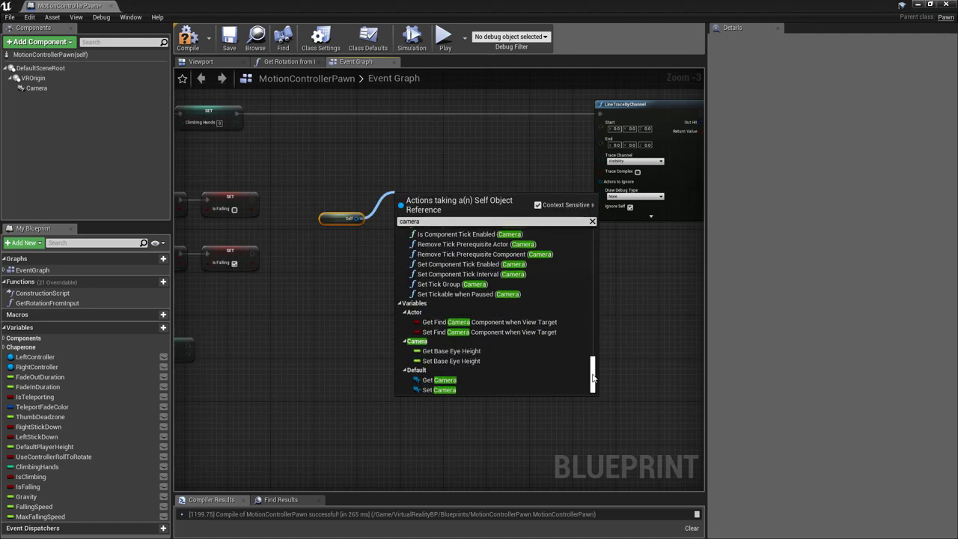
left_click(448, 380)
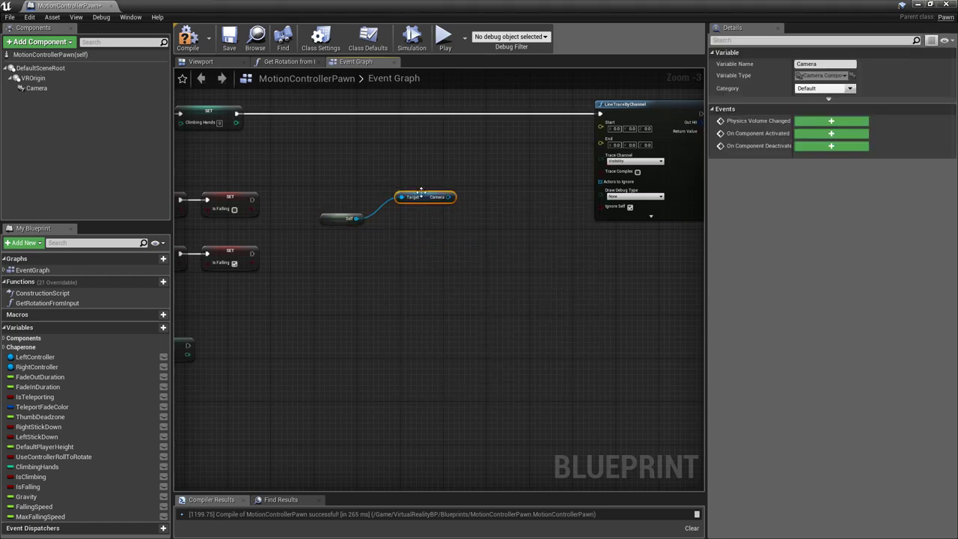
left_click_drag(421, 192, 414, 181)
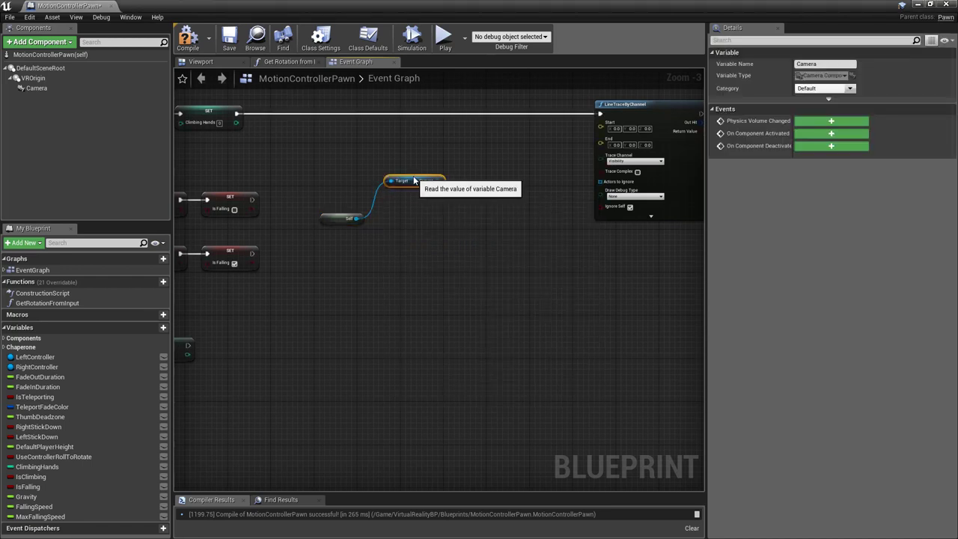
Add GetWorldLocation on the Camera and wire it into the LineTraceByChannel Start
left_click_drag(439, 180, 472, 184)
type("get wo")
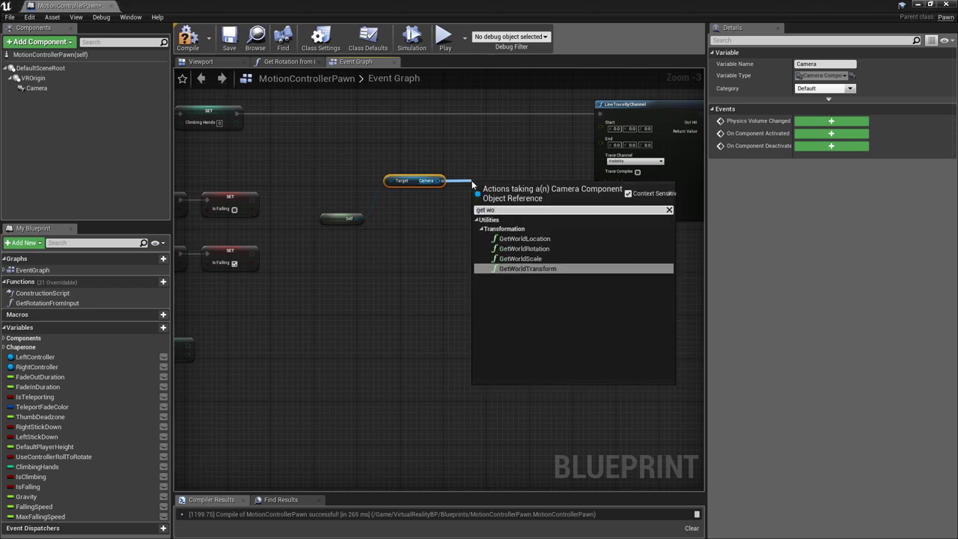
type("rld location")
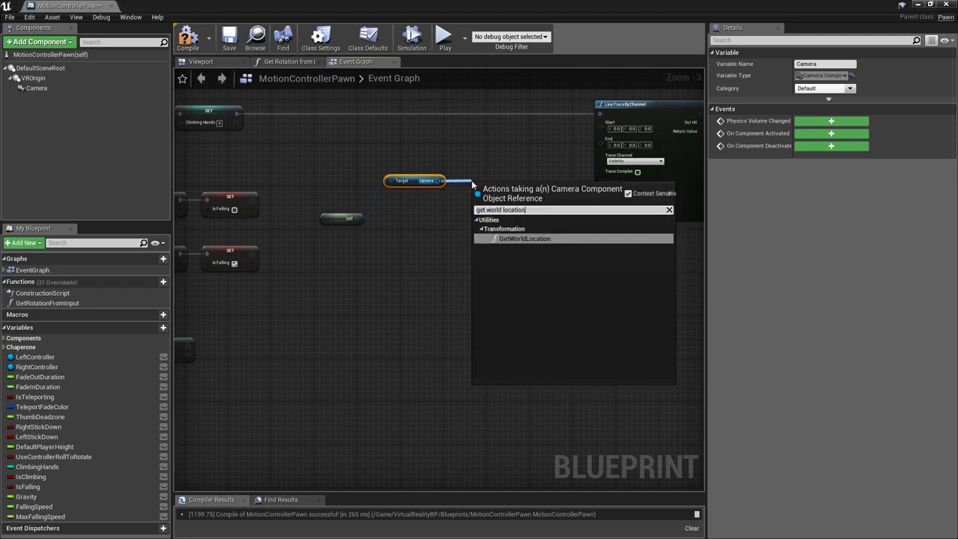
key("Return")
left_click_drag(501, 188, 501, 167)
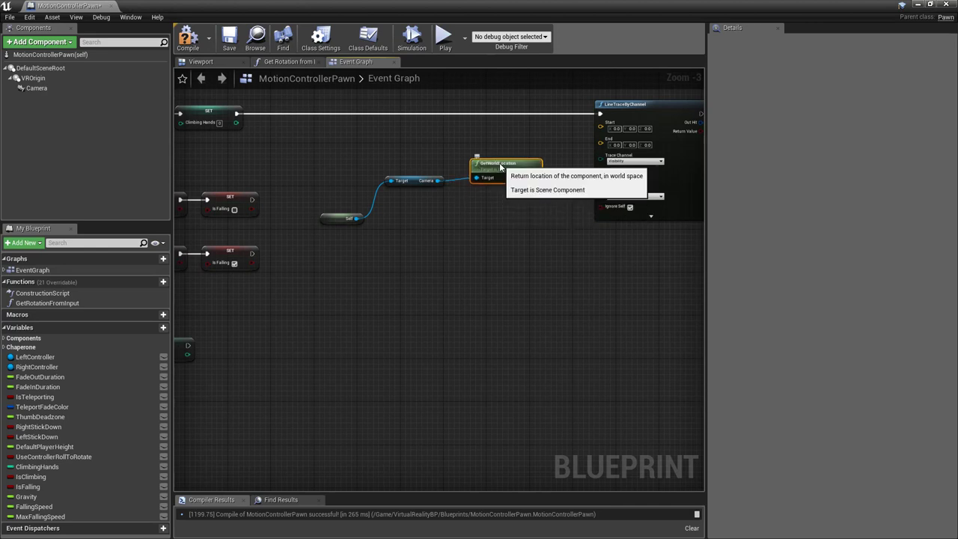
left_click_drag(534, 177, 598, 127)
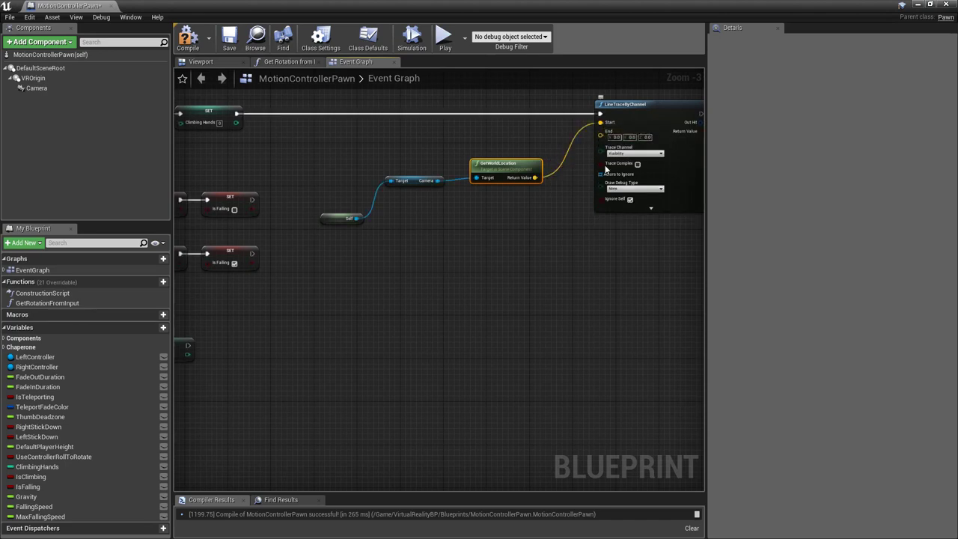
left_click_drag(326, 167, 511, 221)
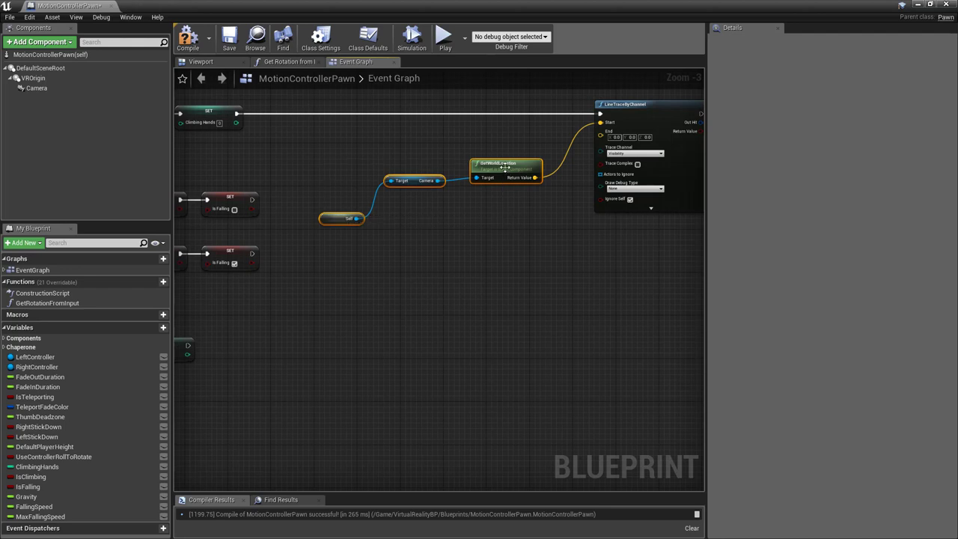
Add a Get Actor Up Vector node wired from Self
left_click_drag(509, 167, 487, 167)
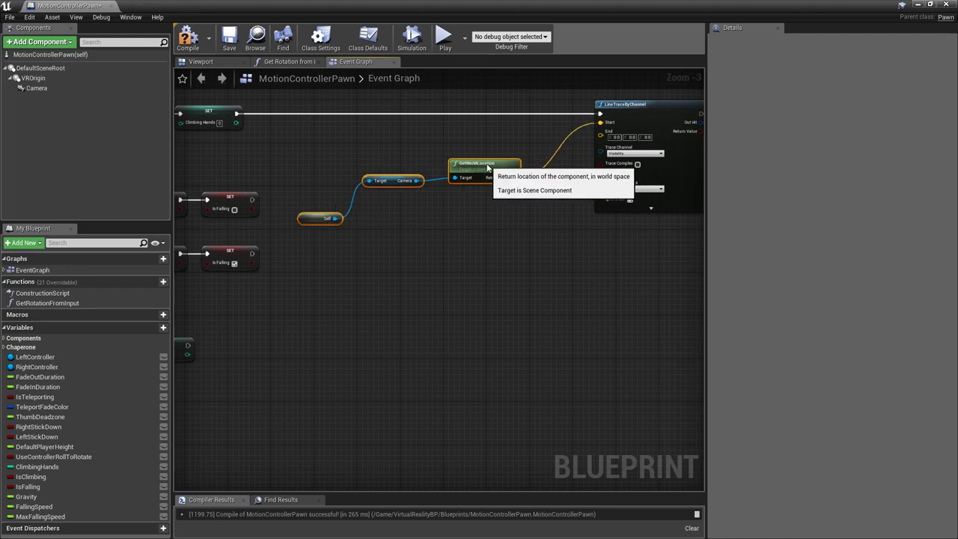
left_click(441, 250)
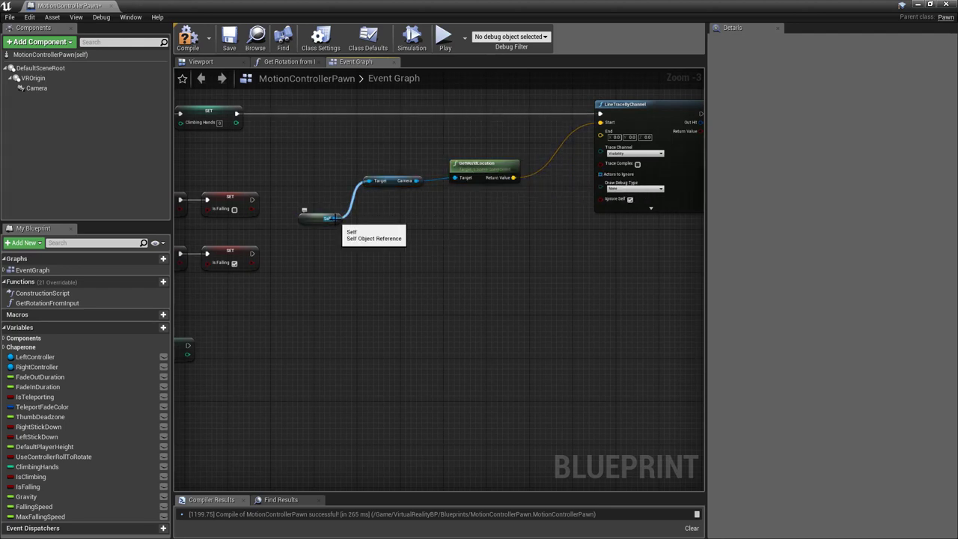
left_click_drag(334, 219, 436, 222)
type("get avt")
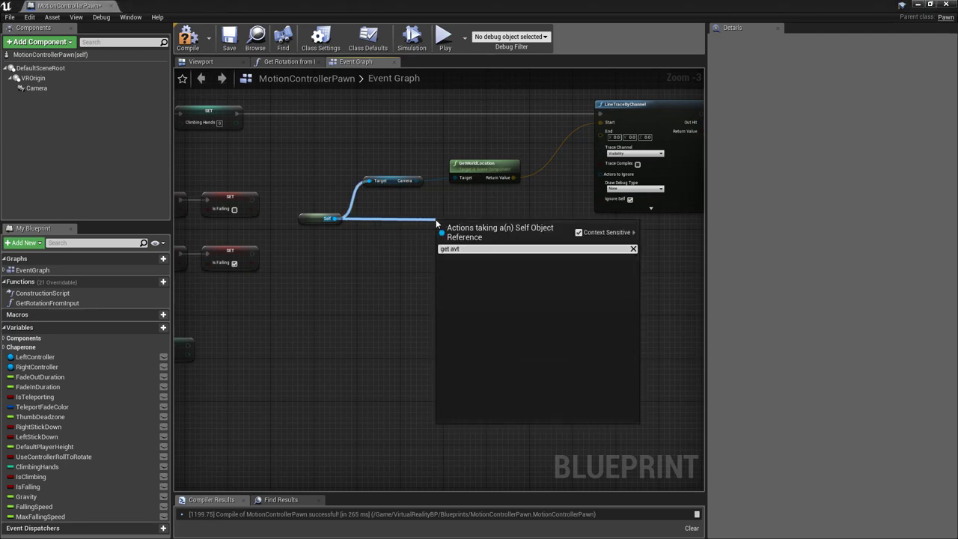
key("BackSpace")
key("BackSpace")
type("ctor u")
type("p")
key("Return")
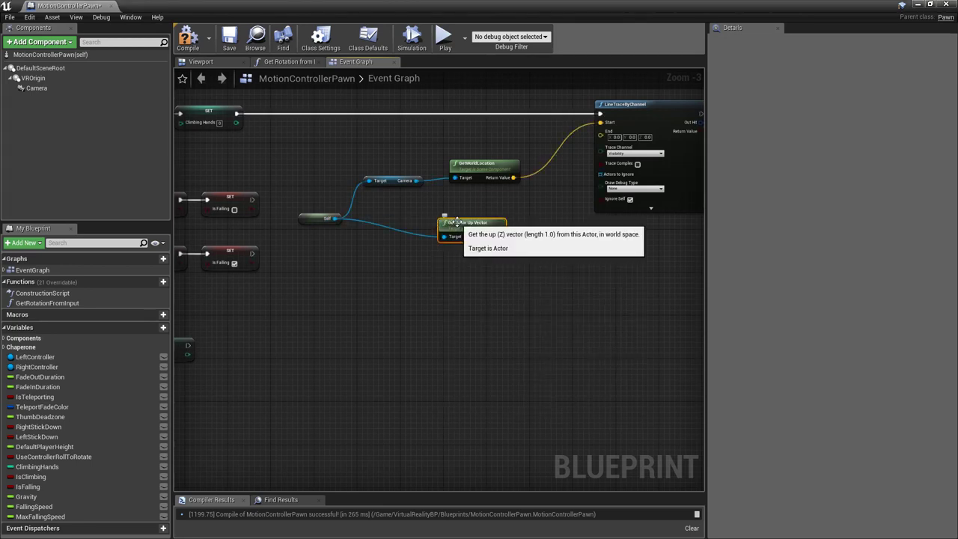
left_click_drag(444, 222, 468, 229)
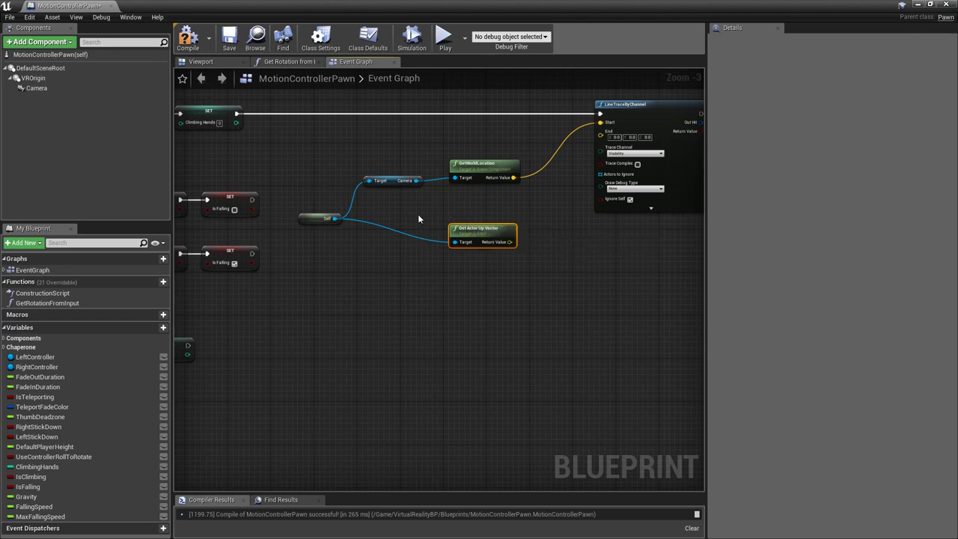
Add Get Relative Location on the Camera and split its output into X, Y and Z
left_click_drag(416, 180, 442, 295)
type("get")
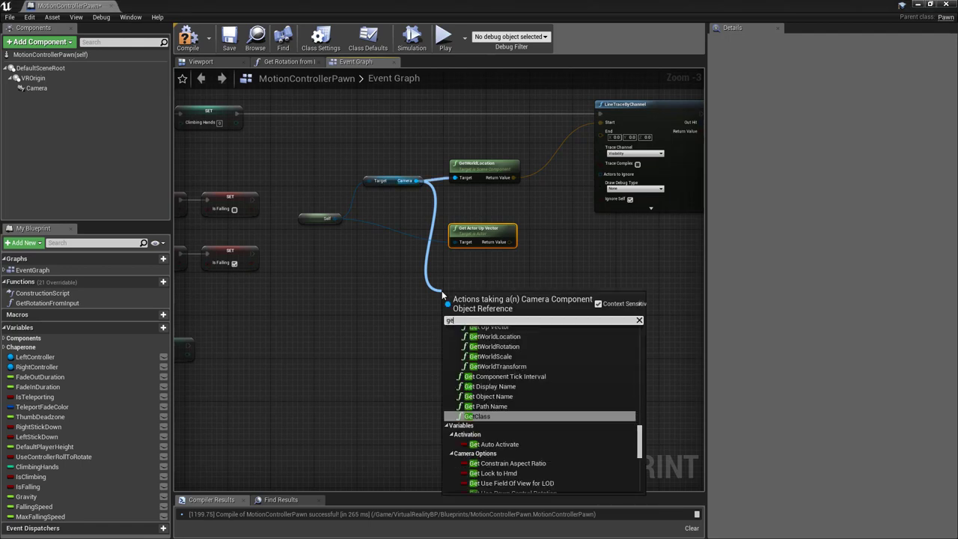
type(" relative l")
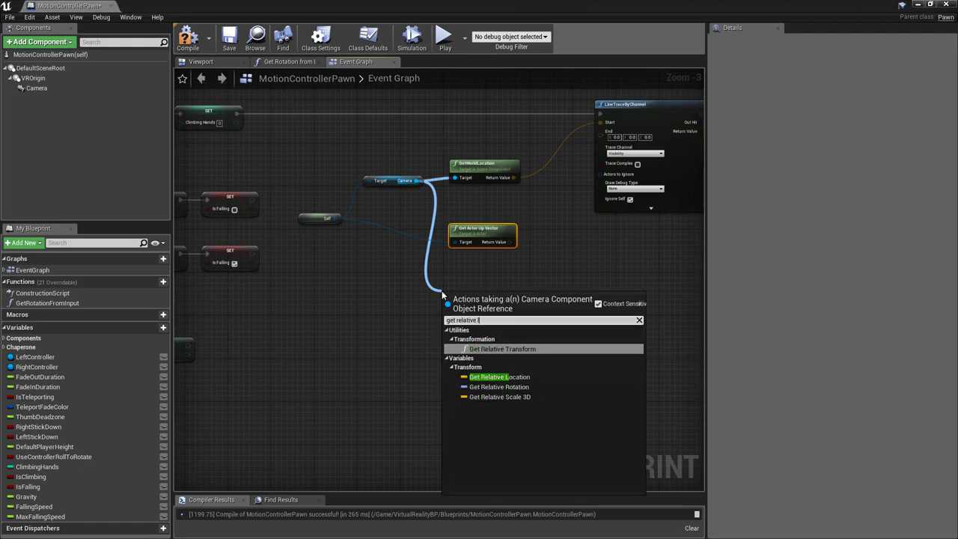
type("o")
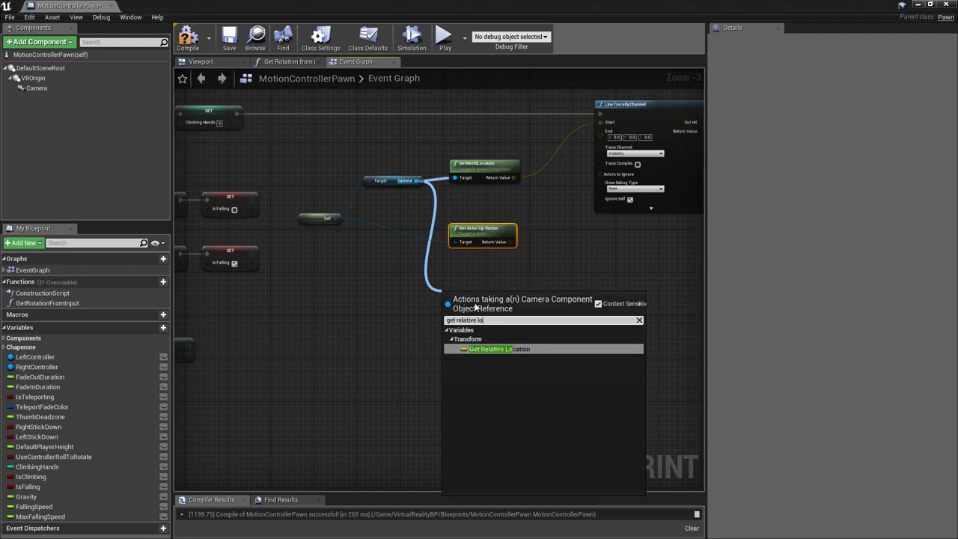
left_click(517, 348)
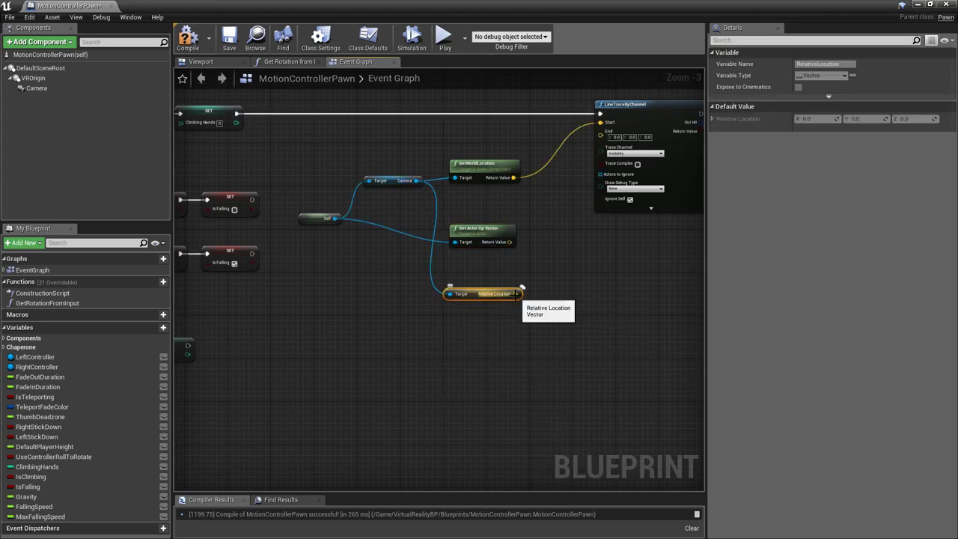
right_click(515, 293)
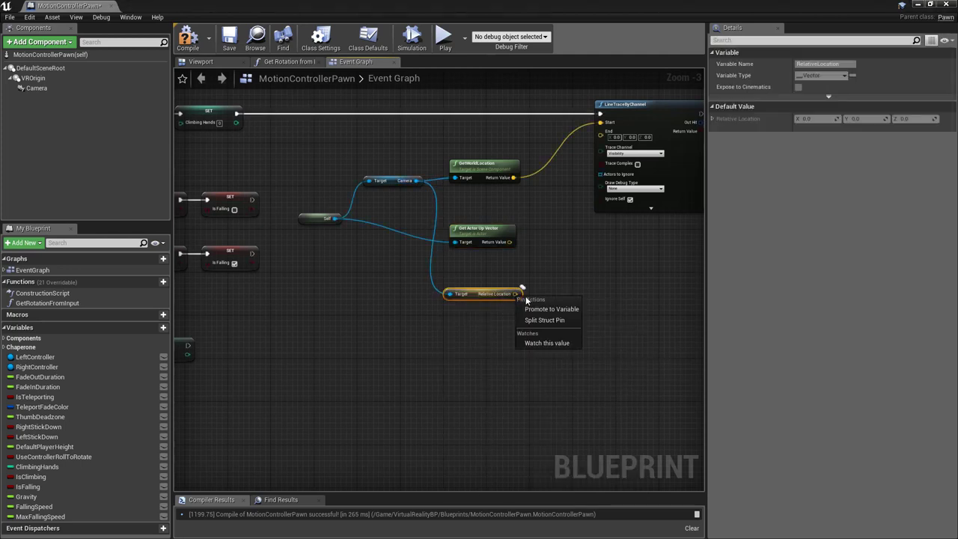
left_click(544, 320)
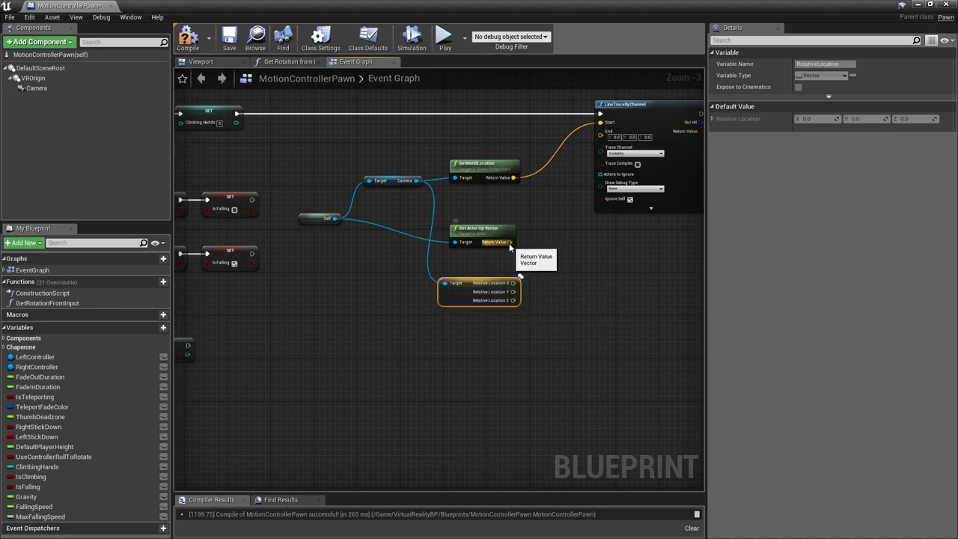
Multiply the actor up vector by the Camera's Relative Location Z
left_click_drag(509, 242, 544, 260)
type("+")
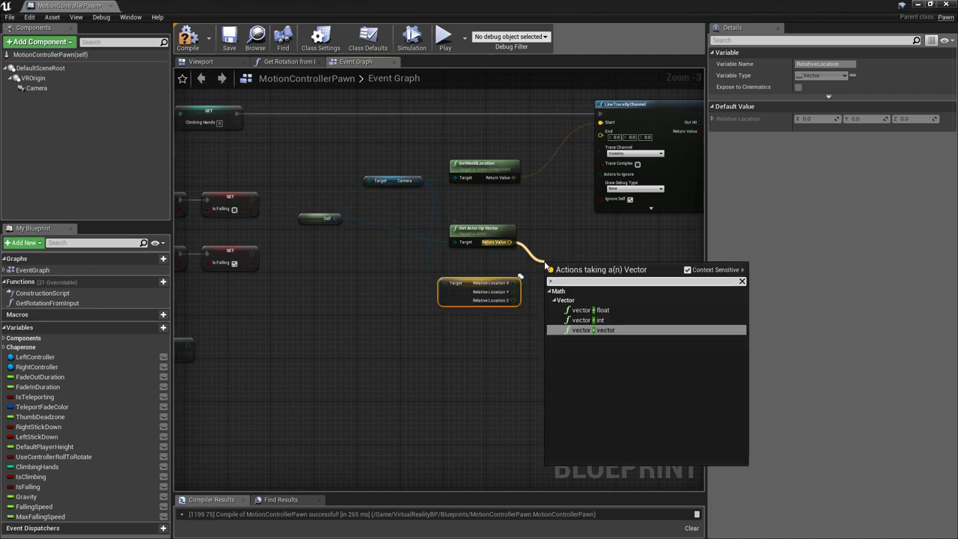
left_click(599, 311)
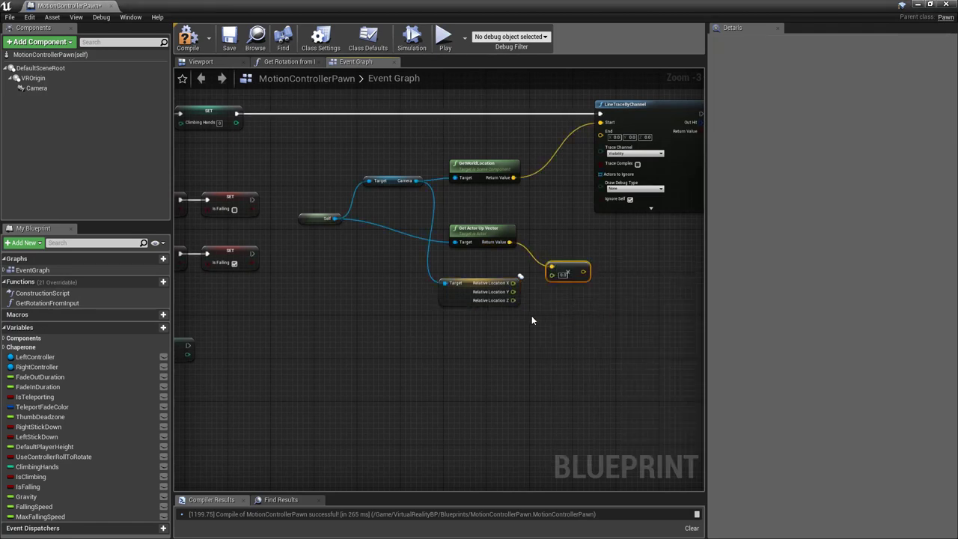
left_click_drag(512, 301, 554, 280)
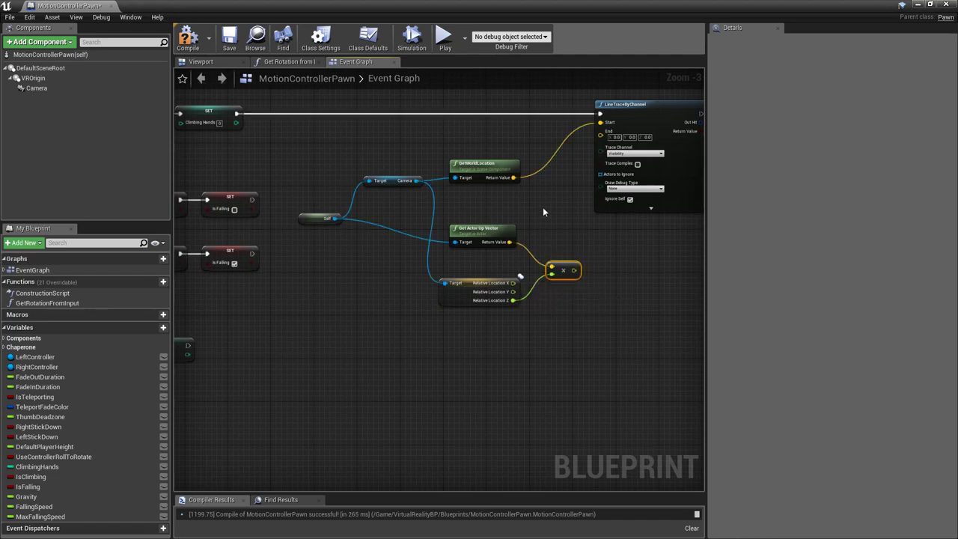
Subtract that product from the camera world location and wire the result to the trace End
left_click_drag(513, 177, 564, 208)
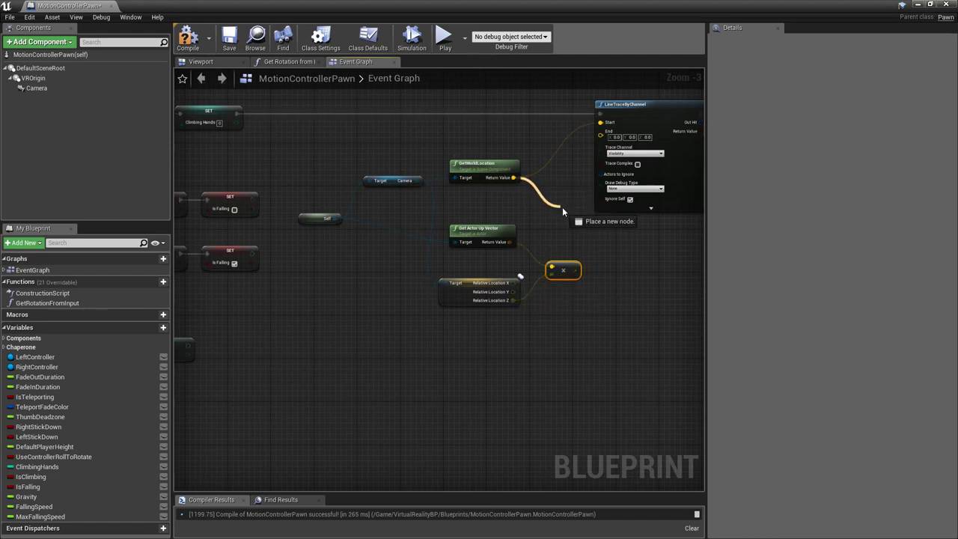
type("-")
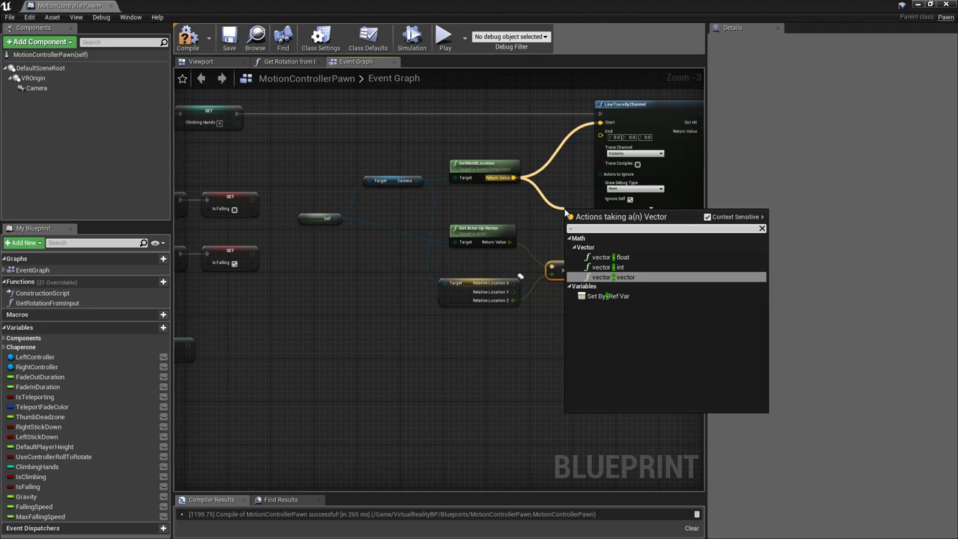
left_click(632, 277)
left_click_drag(574, 270, 568, 223)
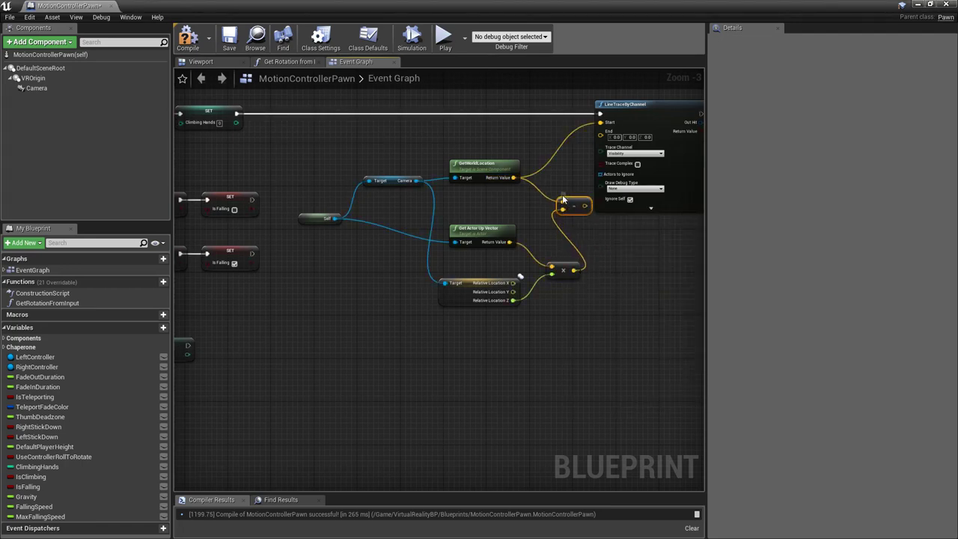
left_click_drag(584, 205, 599, 135)
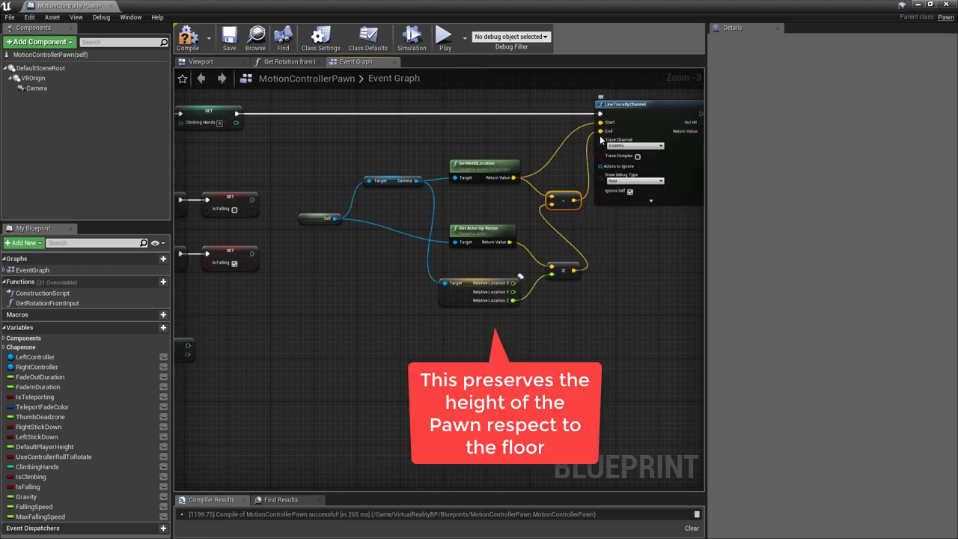
Rearrange the Self, getter and multiply nodes into a tidier layout
left_click_drag(309, 223, 310, 242)
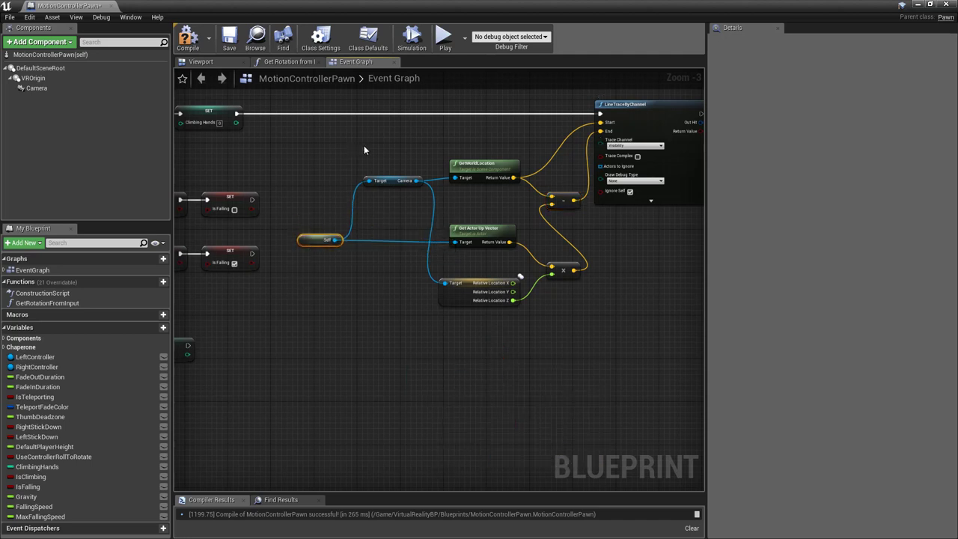
left_click_drag(365, 151, 484, 307)
left_click_drag(489, 168, 465, 169)
left_click_drag(310, 241, 294, 242)
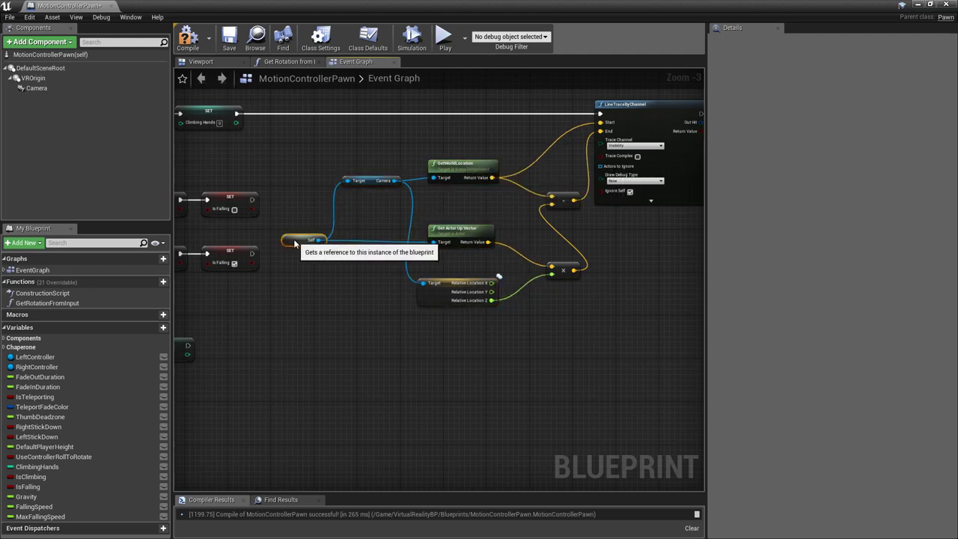
left_click_drag(558, 267, 526, 257)
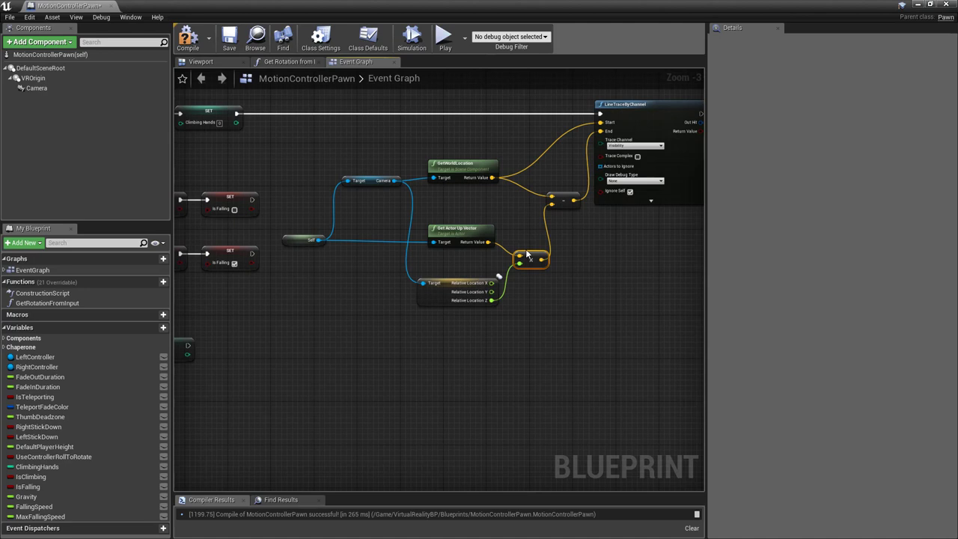
Add a Branch after LineTraceByChannel, using the trace's Return Value as its Condition
scroll(603, 265, "down", 1)
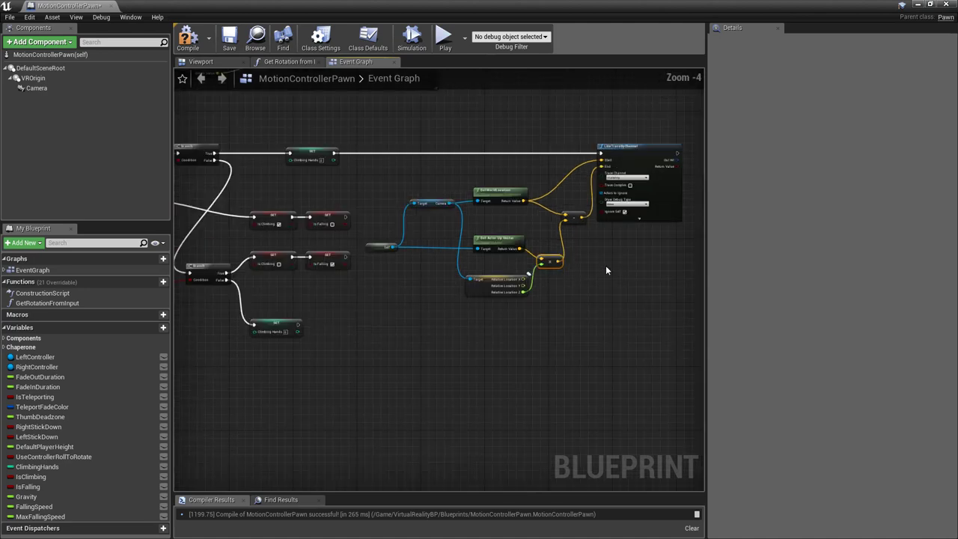
right_click_drag(606, 265, 345, 275)
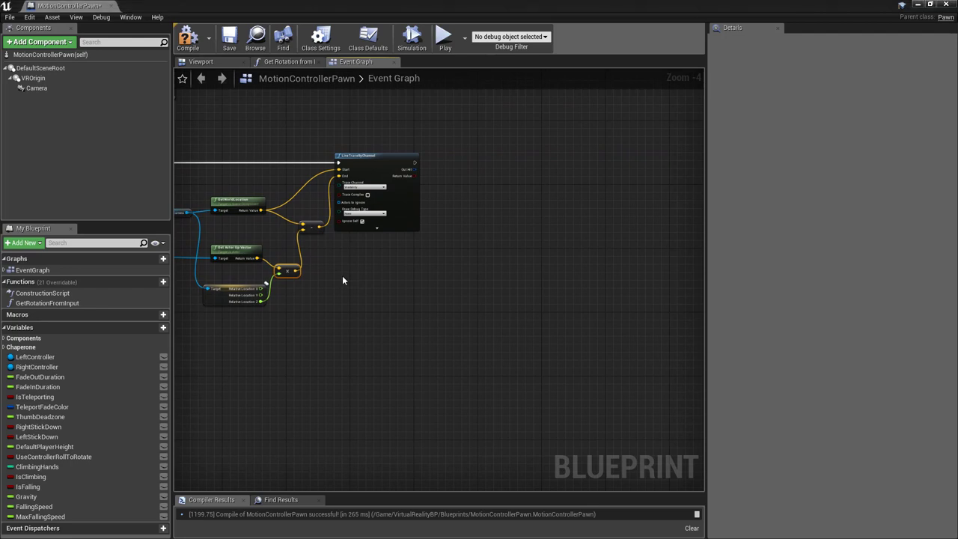
scroll(342, 278, "up", 1)
scroll(342, 278, "up", 1)
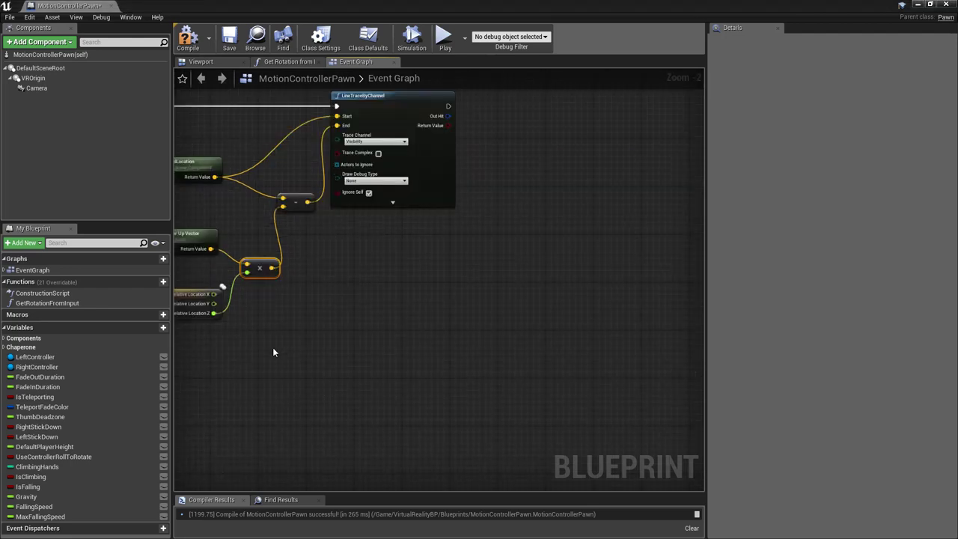
right_click_drag(273, 351, 213, 390)
left_click_drag(306, 222, 357, 221)
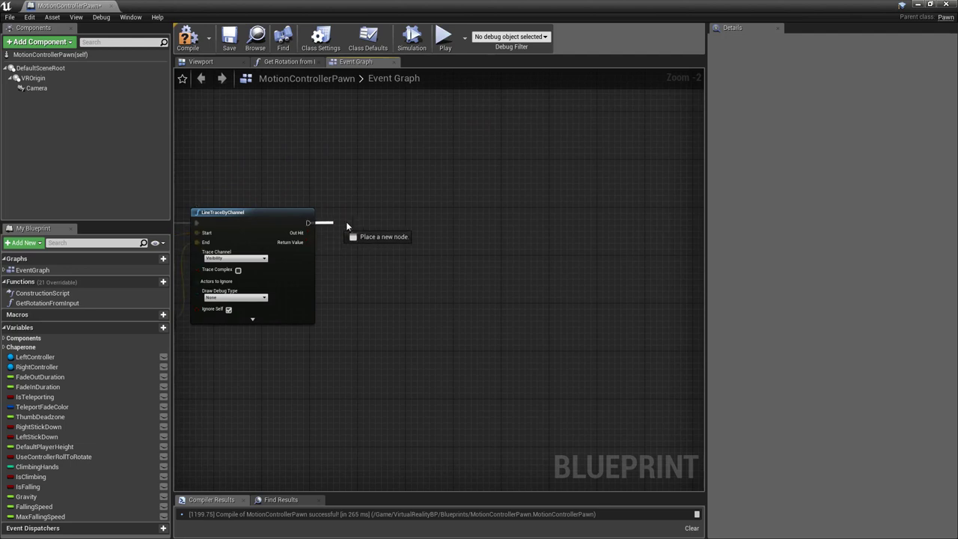
type("bg")
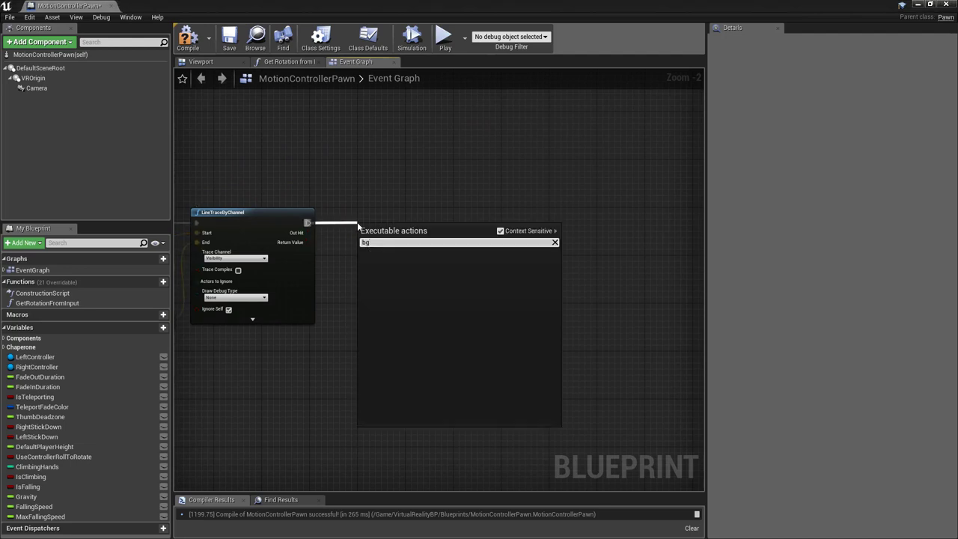
type("anch")
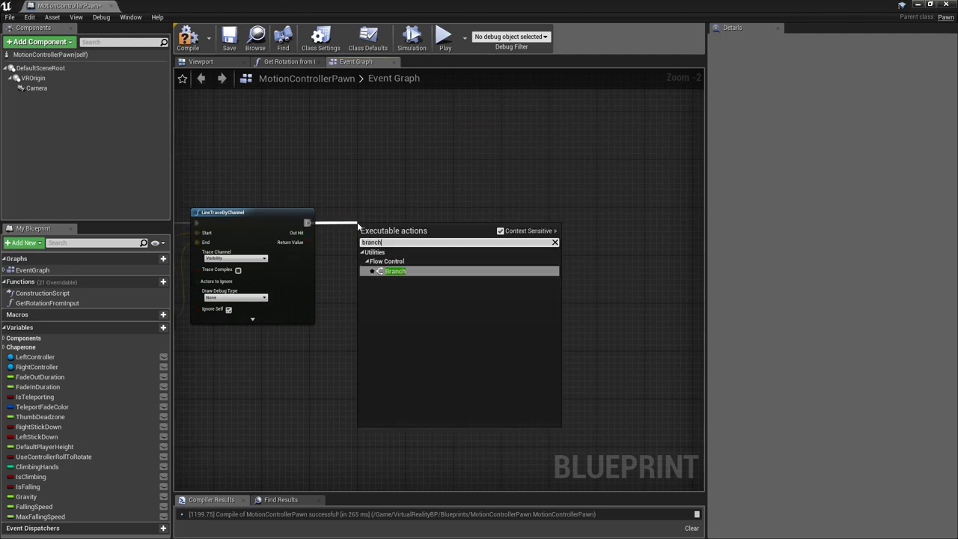
key("Return")
left_click_drag(359, 226, 359, 208)
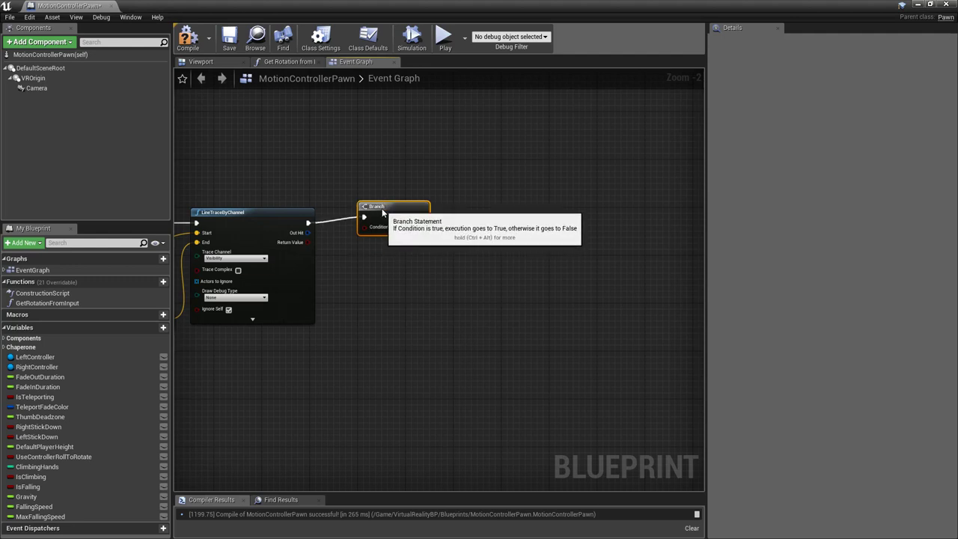
left_click_drag(361, 241, 364, 233)
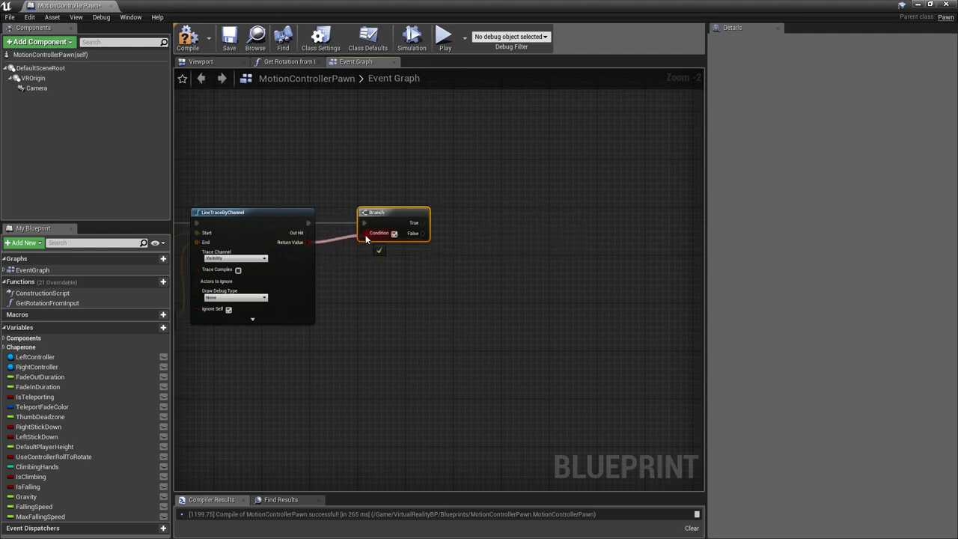
right_click_drag(385, 267, 274, 261)
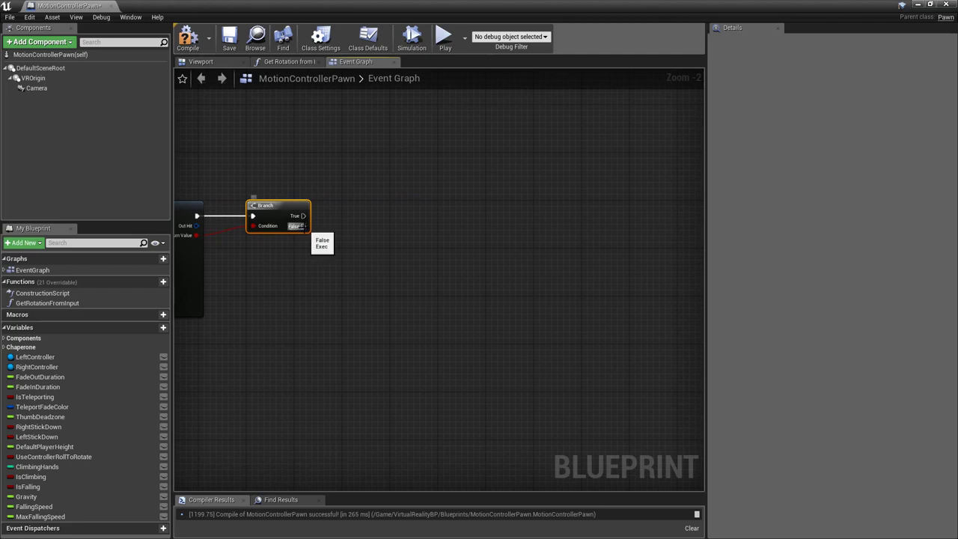
mouse_move(306, 228)
left_mouse_down()
mouse_move(395, 262)
mouse_move(453, 305)
left_mouse_up()
Add a Set Falling Speed node on the trace Branch's False path
type("set fal")
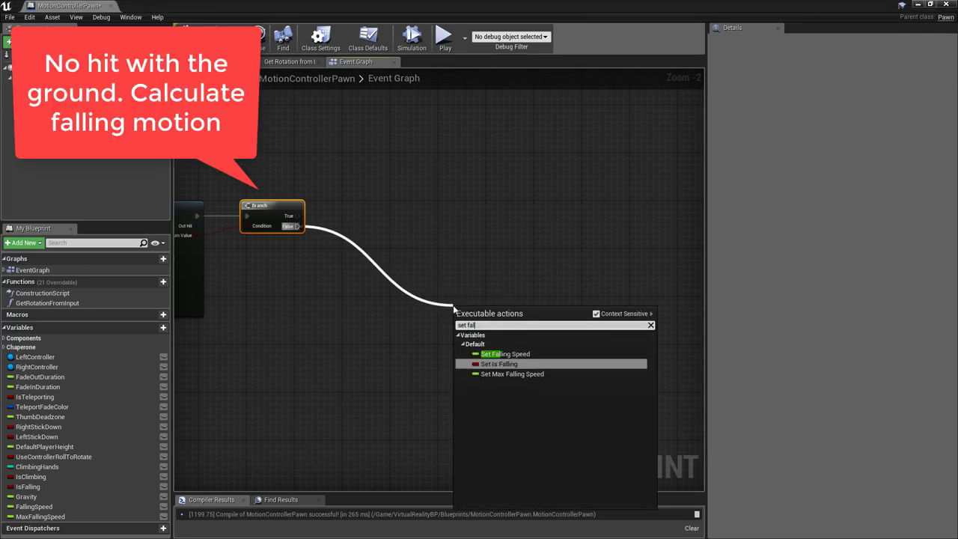
type("ling speed")
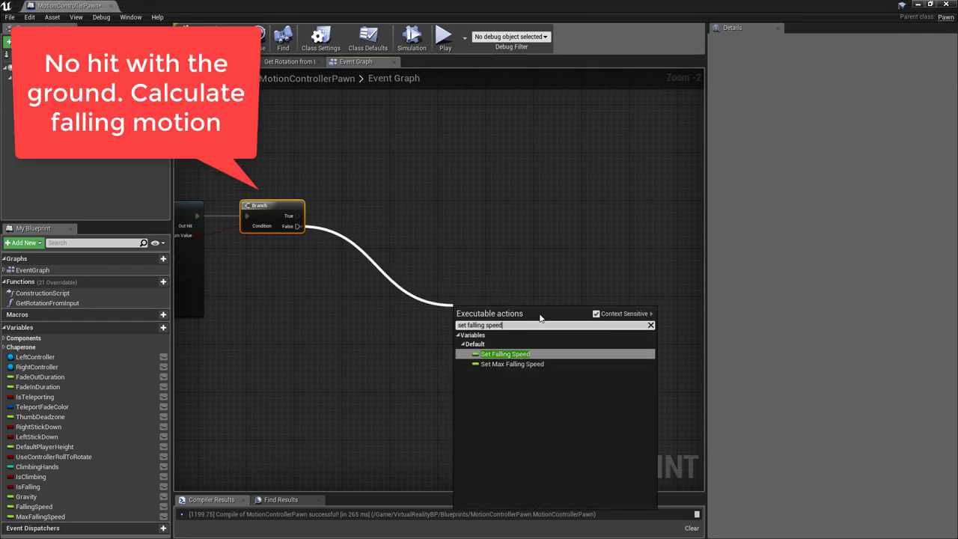
left_click(530, 354)
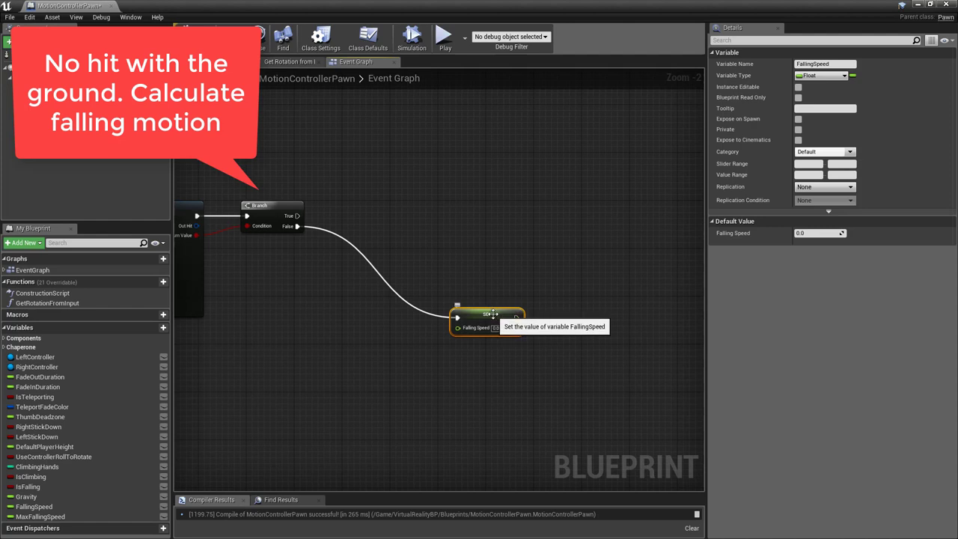
left_click_drag(492, 314, 507, 305)
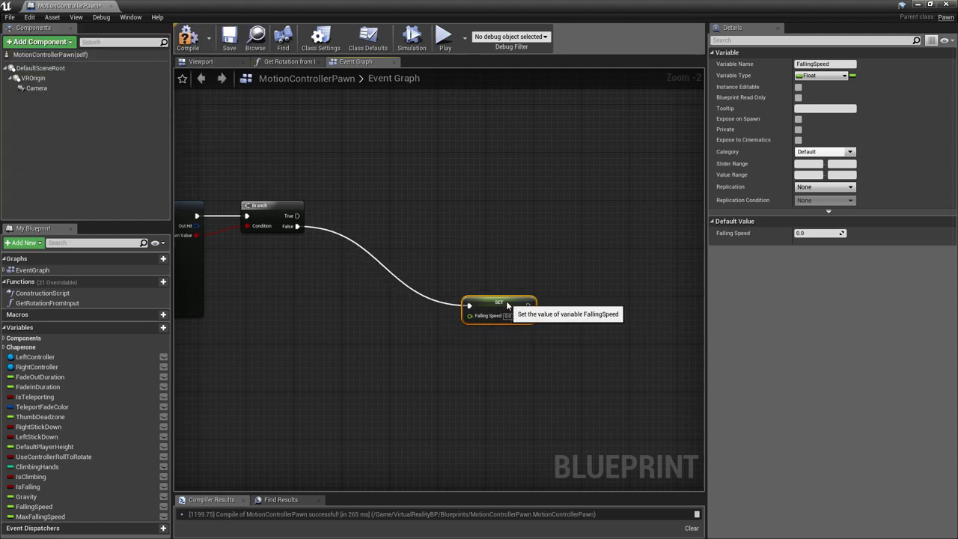
right_click_drag(291, 357, 367, 315)
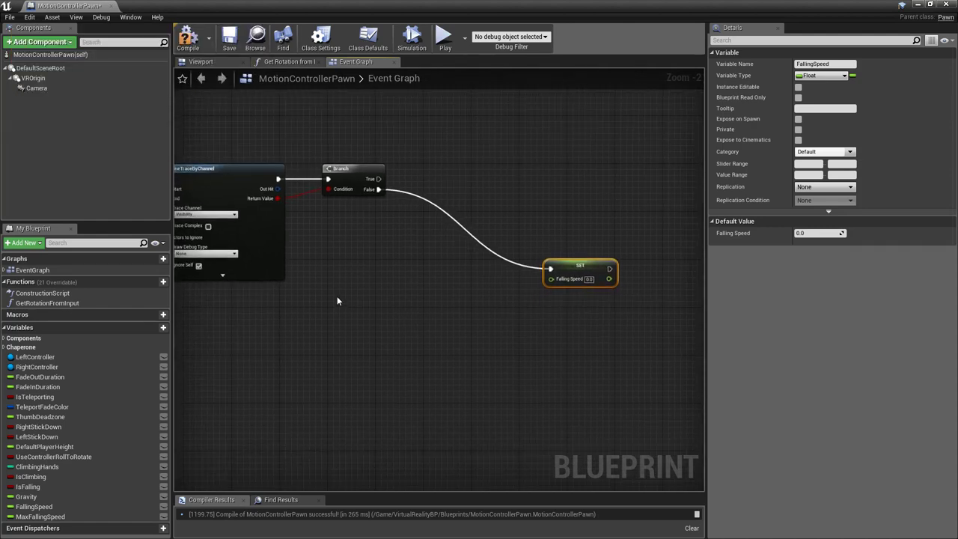
Add a Falling Speed getter feeding a float addition node
right_click(340, 290)
type("falling")
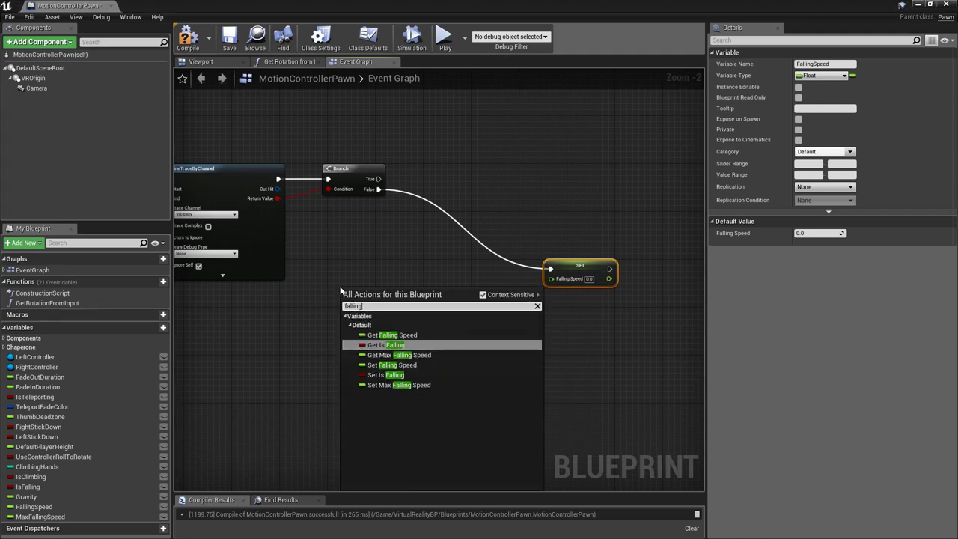
type(" speed")
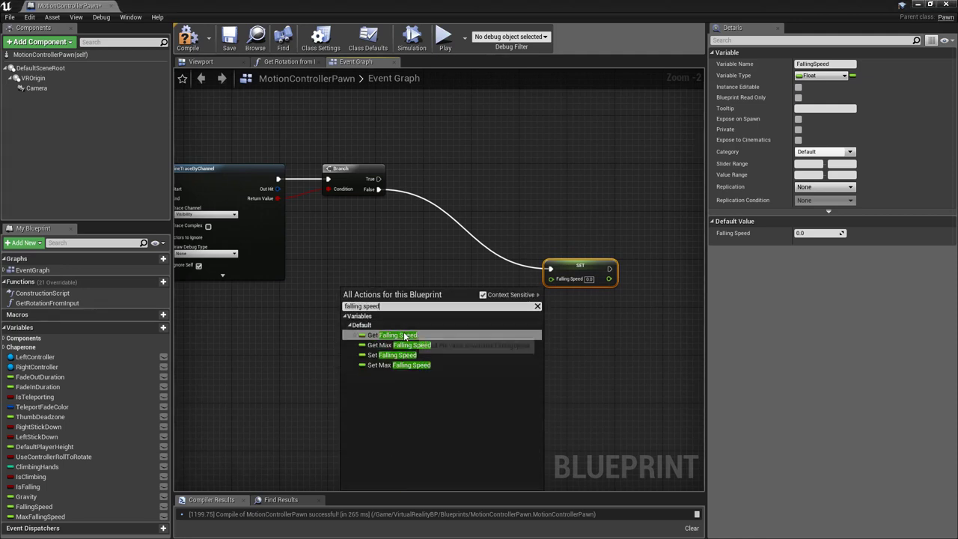
left_click(403, 336)
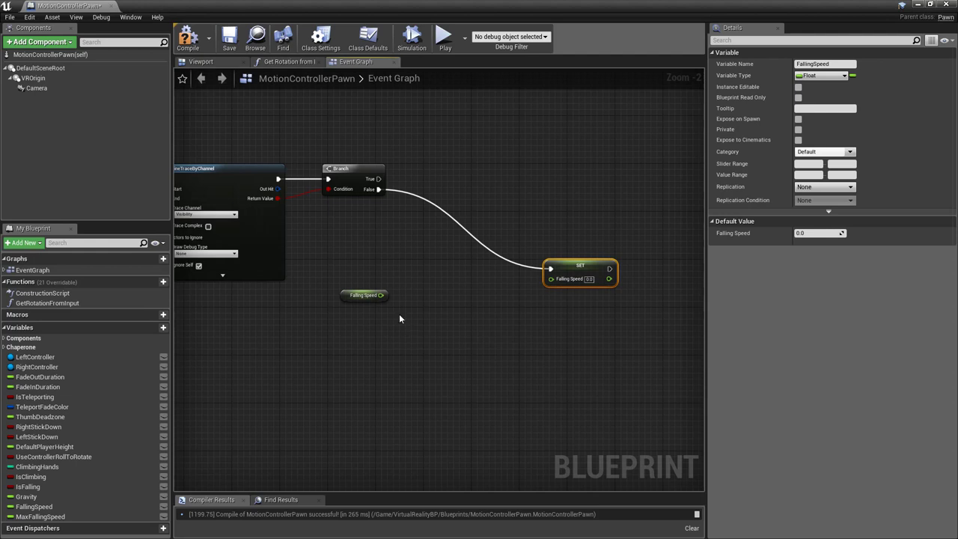
left_click_drag(381, 295, 471, 300)
key("Up")
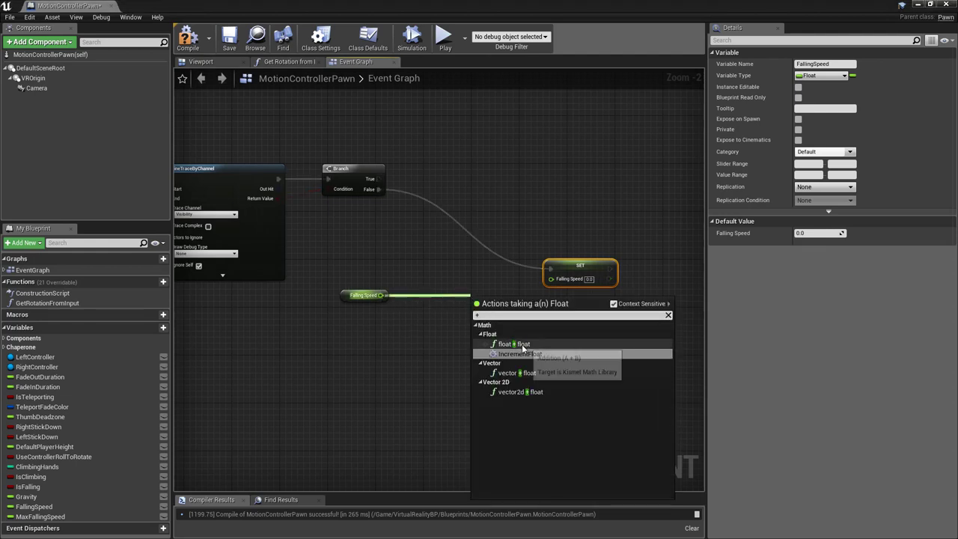
key("Return")
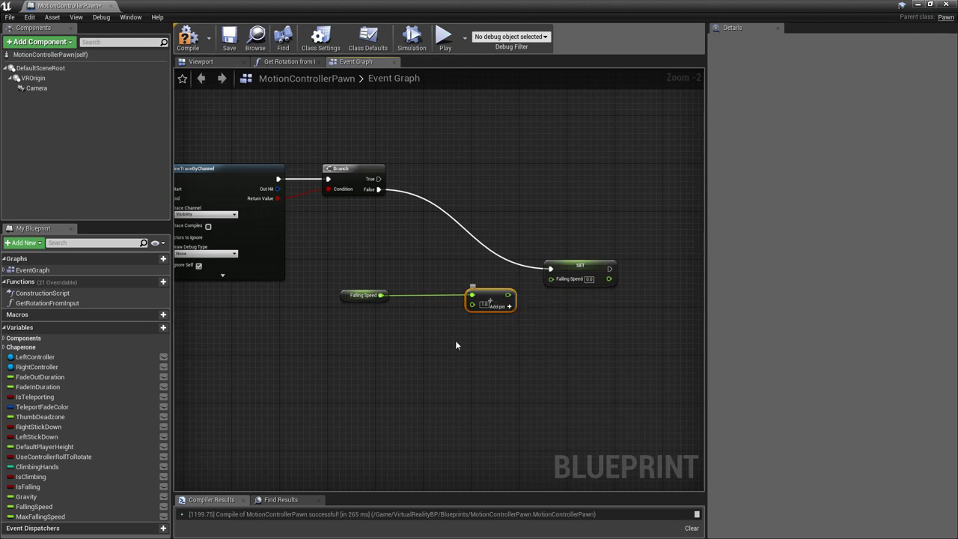
Multiply Gravity by World Delta Seconds for the addition's second term
mouse_move(34, 497)
left_mouse_down()
mouse_move(337, 330)
mouse_move(342, 337)
left_mouse_up()
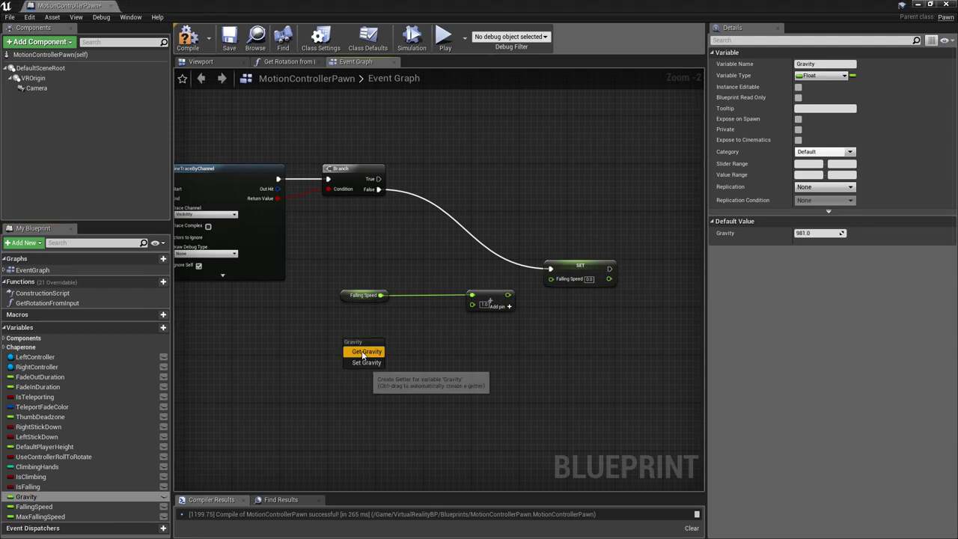
left_click(362, 346)
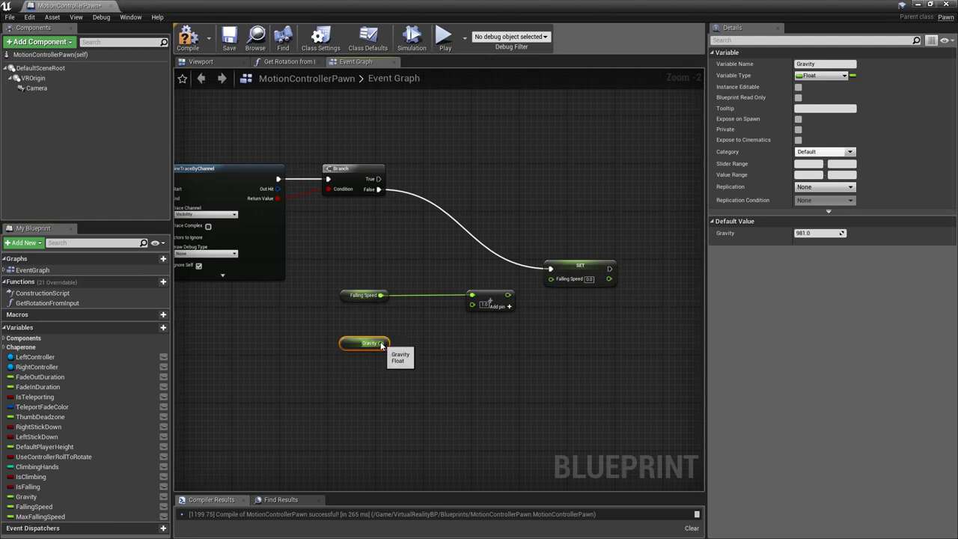
left_click_drag(381, 343, 434, 345)
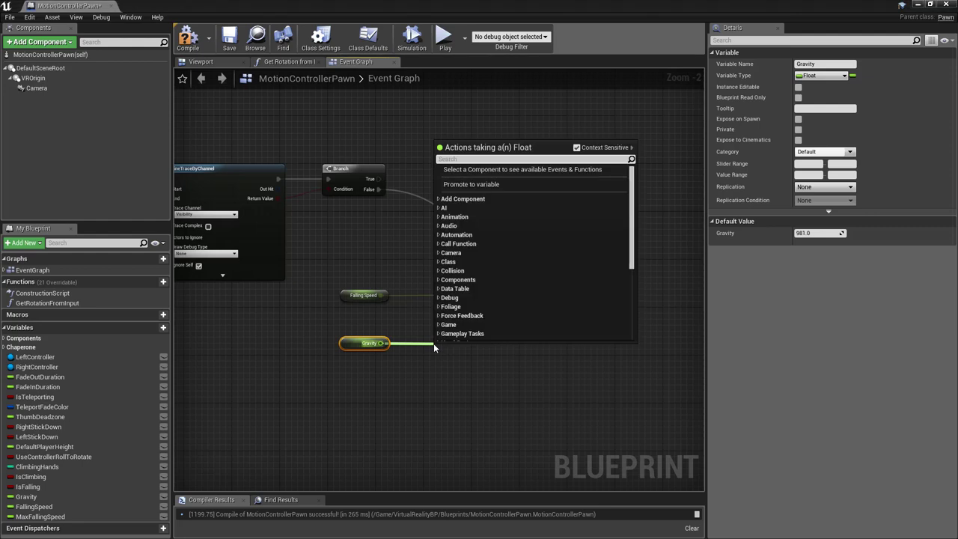
type("*")
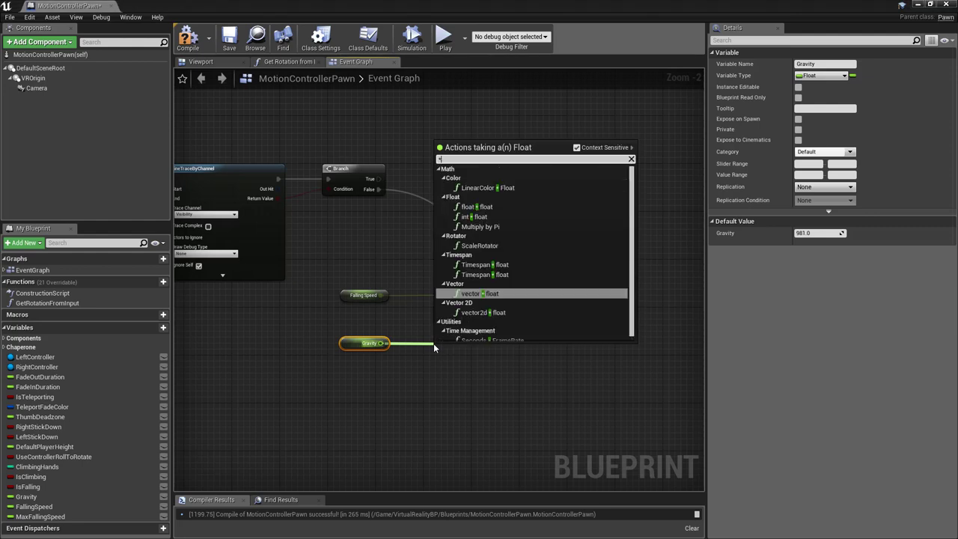
left_click(486, 207)
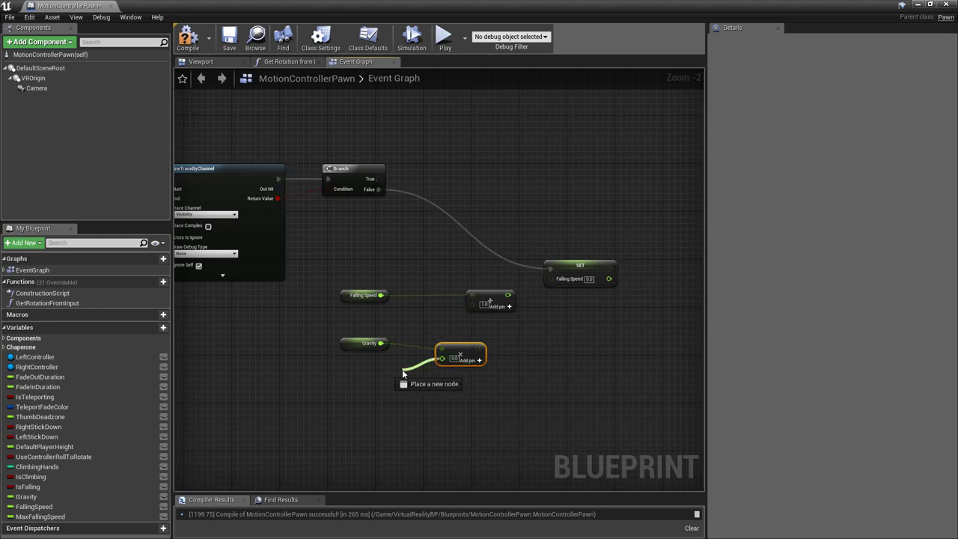
left_click_drag(442, 360, 402, 370)
type("delta seconds")
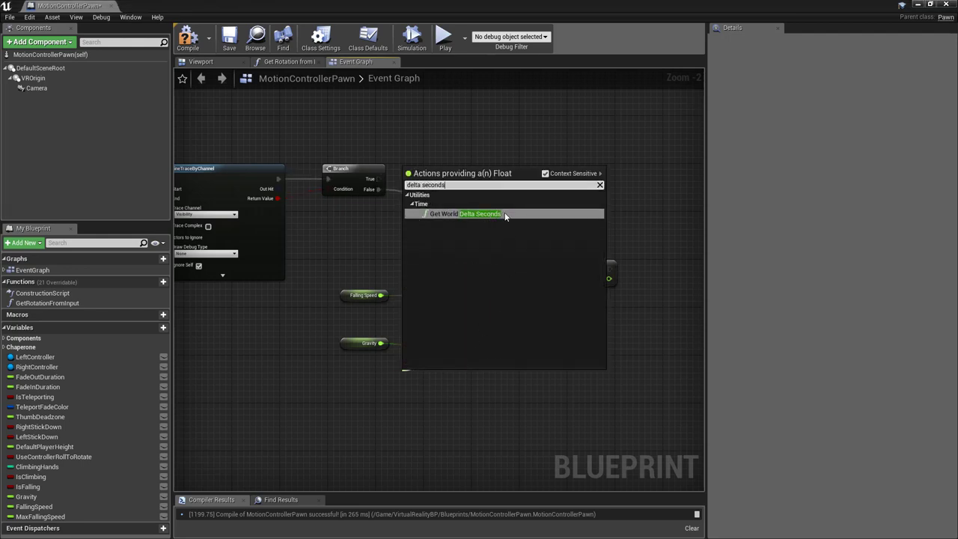
left_click(505, 215)
Rearrange the delta seconds, multiply, Gravity and Falling Speed nodes neatly
left_click_drag(411, 382, 327, 385)
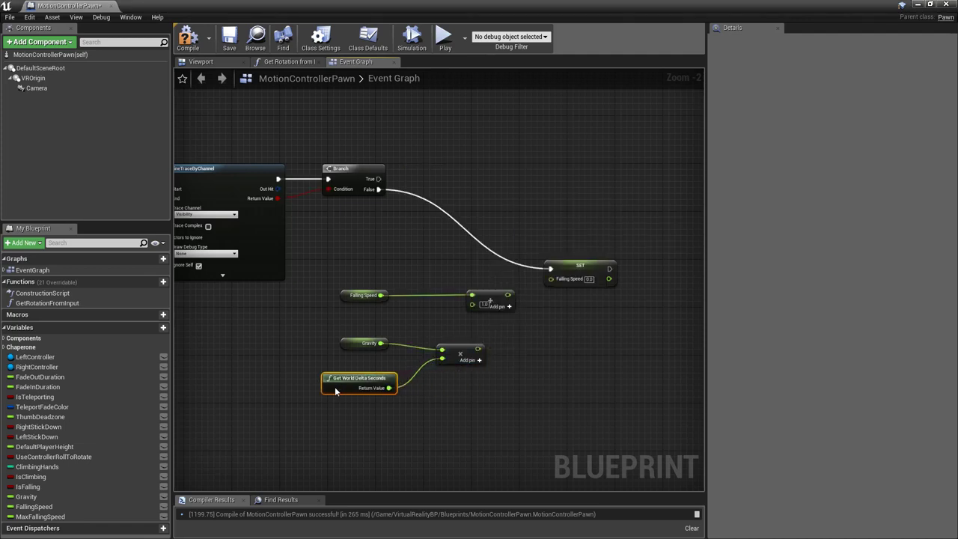
mouse_move(440, 360)
left_mouse_down()
mouse_move(415, 353)
mouse_move(473, 305)
mouse_move(550, 279)
left_mouse_up()
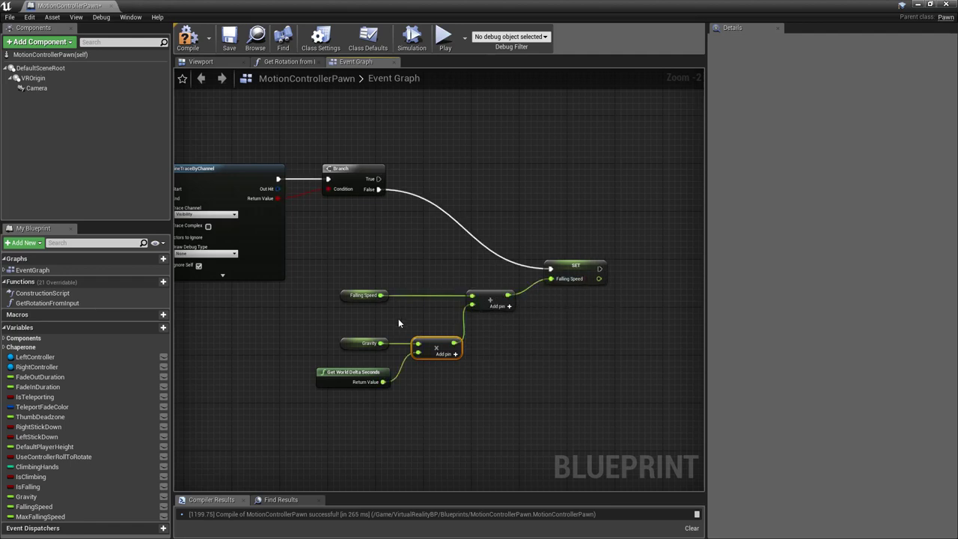
left_click_drag(365, 342, 354, 336)
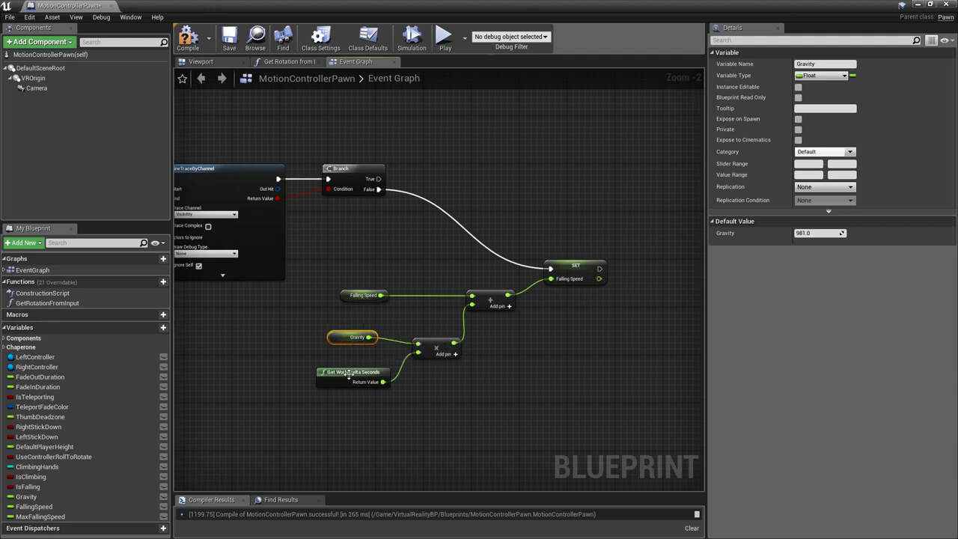
left_click_drag(349, 298, 330, 298)
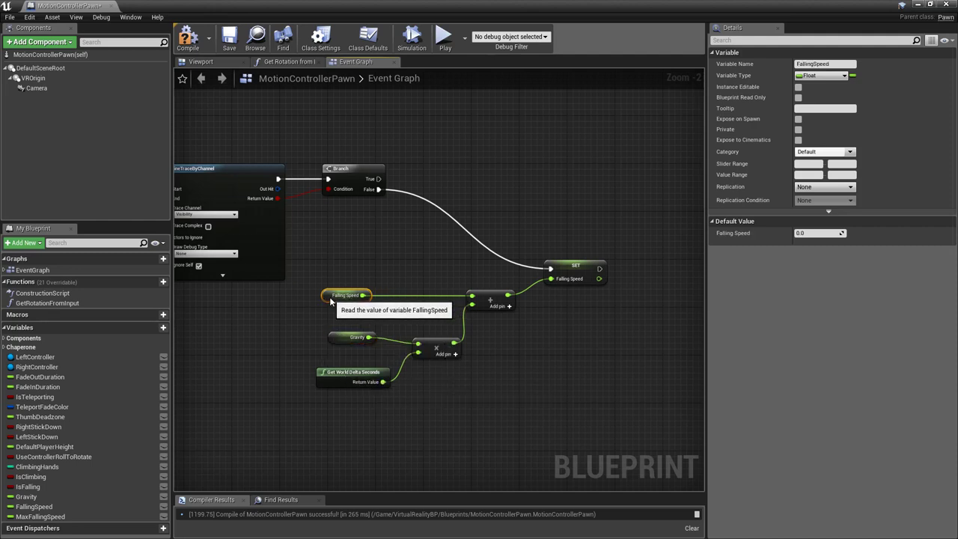
left_click(570, 339)
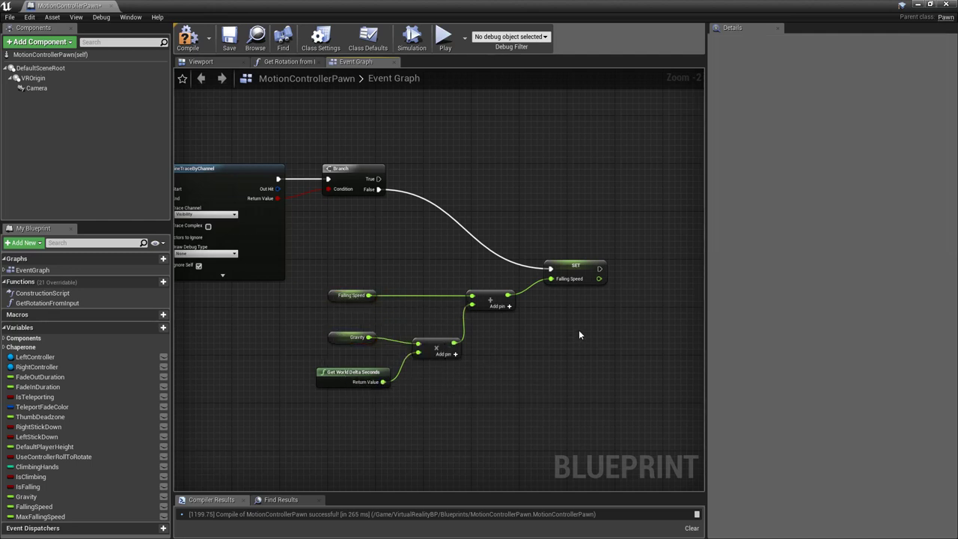
right_click_drag(579, 331, 374, 322)
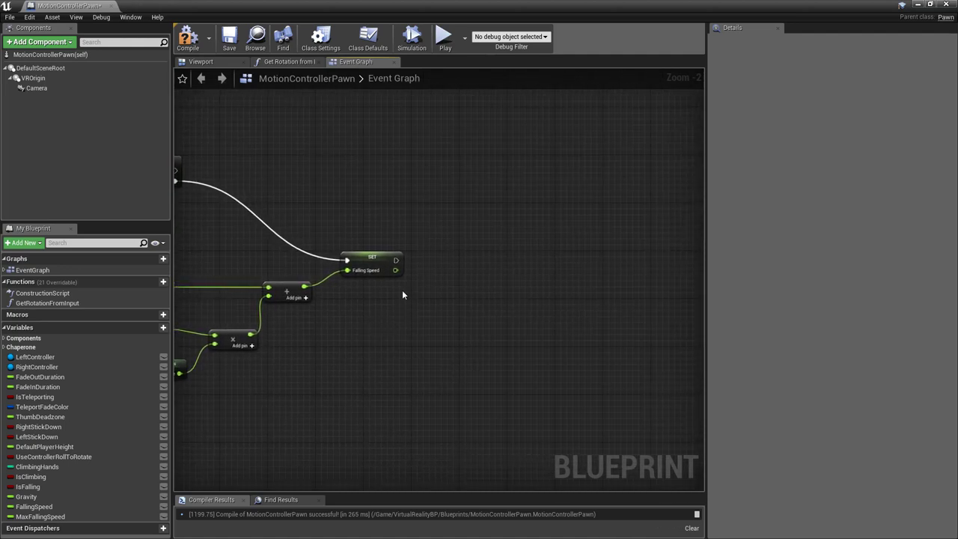
Feed Falling Speed and MaxFallingSpeed (default 300.0) into a MIN (float) node
left_click_drag(395, 270, 435, 329)
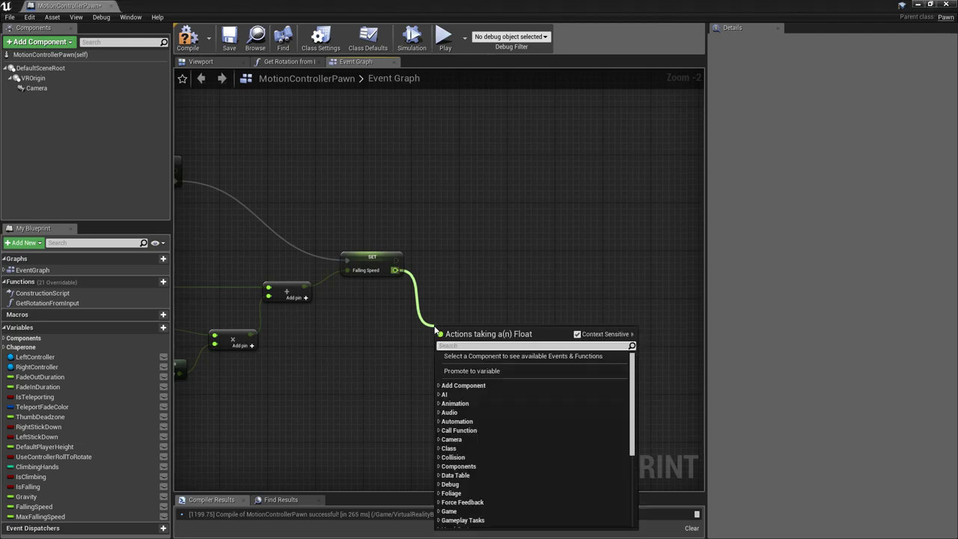
type("min")
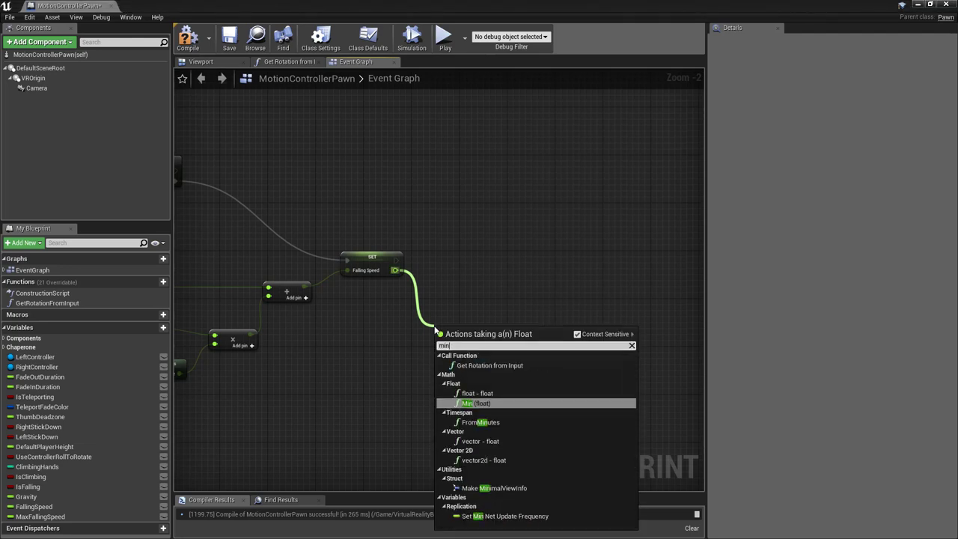
left_click(485, 404)
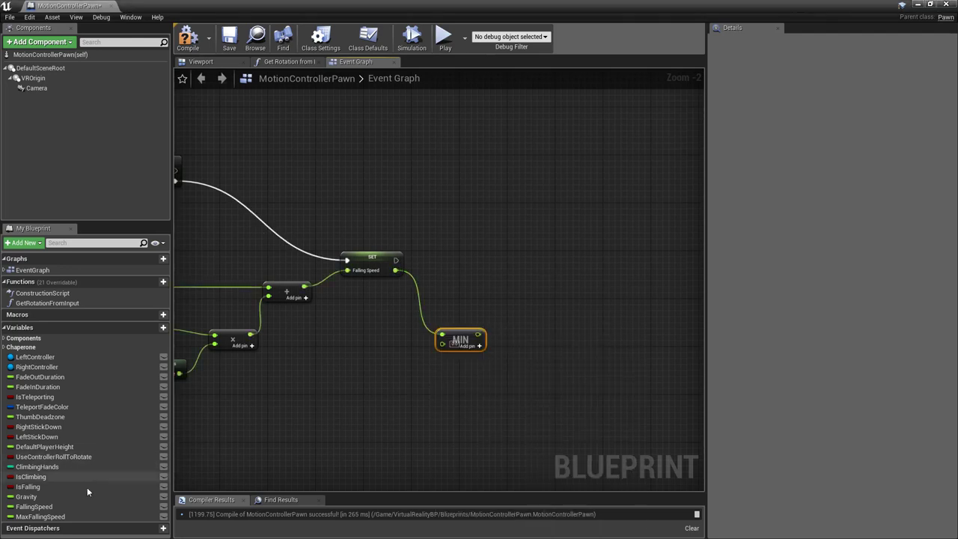
left_click_drag(40, 516, 441, 344)
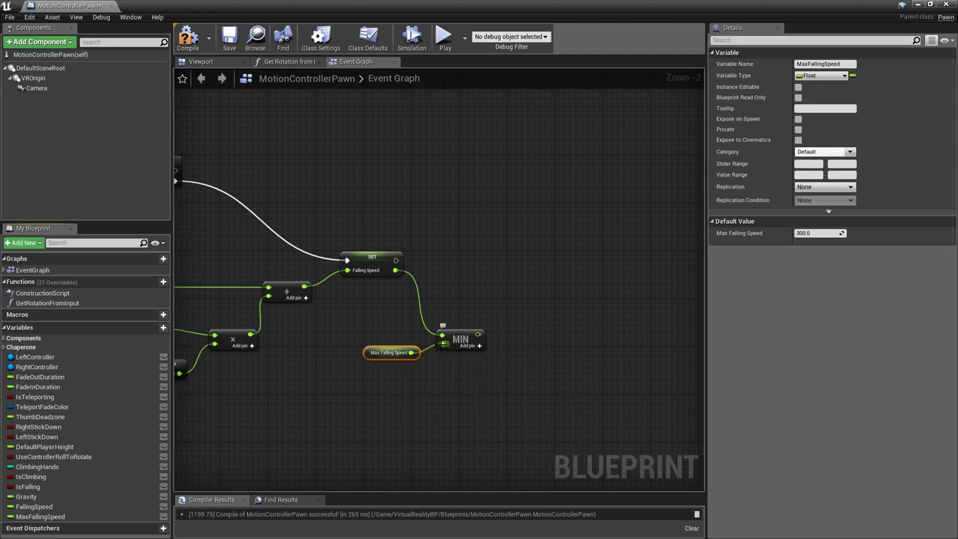
right_click_drag(513, 353, 422, 316)
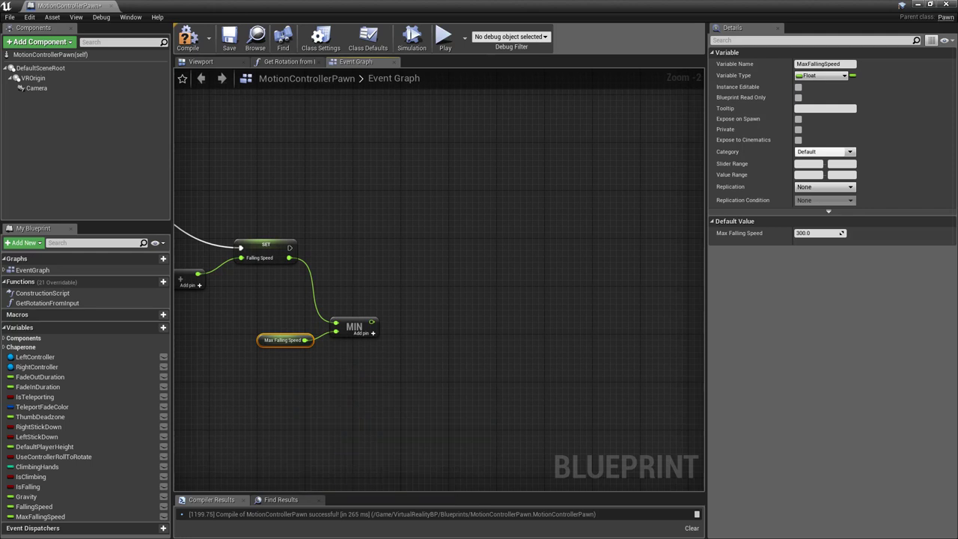
left_click_drag(289, 247, 597, 251)
Add an AddActorWorldOffset node after the Set Falling Speed node
type("addactor")
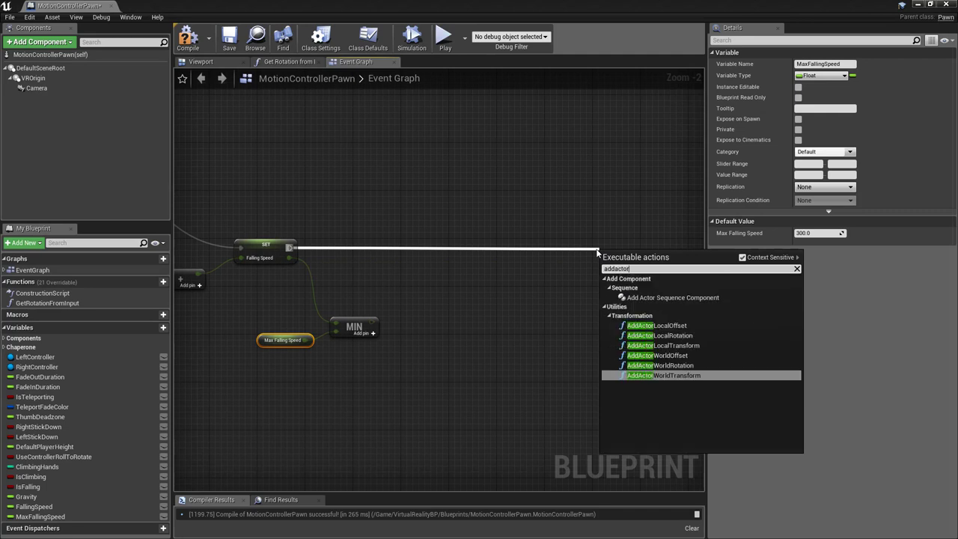
type("world")
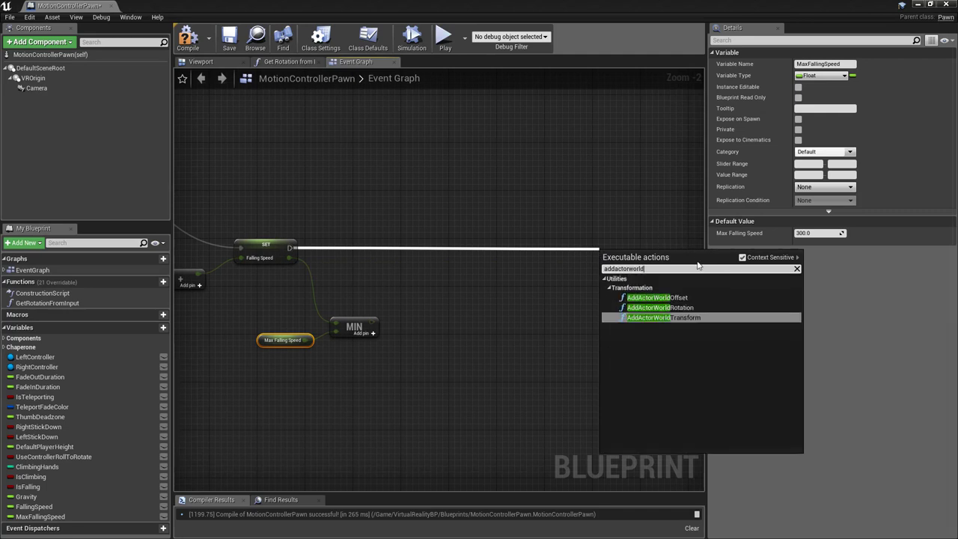
left_click(704, 297)
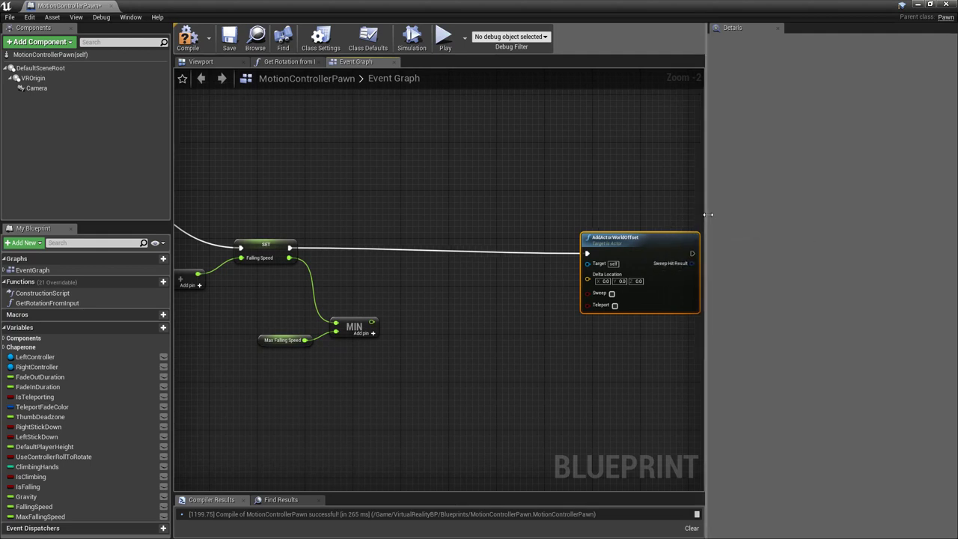
left_click_drag(706, 216, 759, 215)
left_click_drag(666, 240, 714, 234)
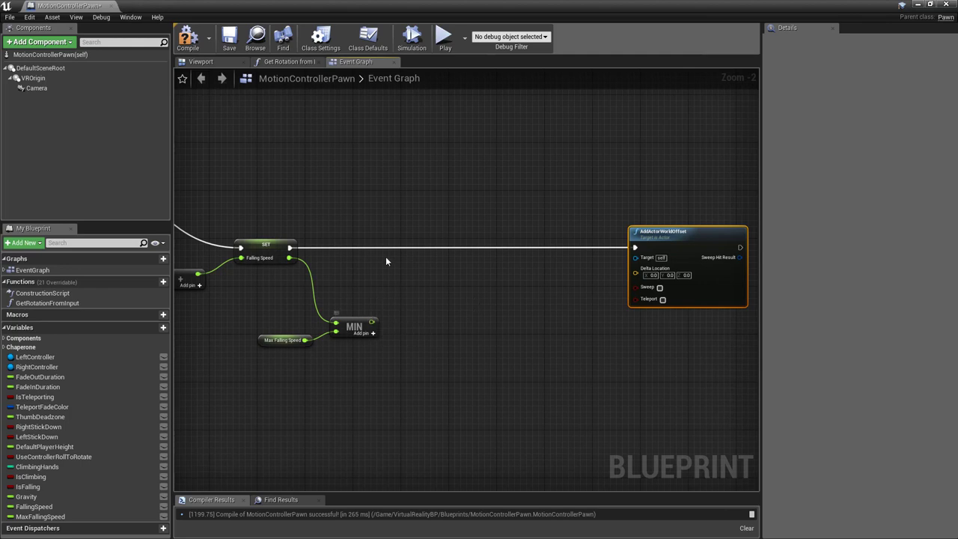
Wire a Self reference into the offset node's Target through a reroute point
right_click(390, 176)
type("self")
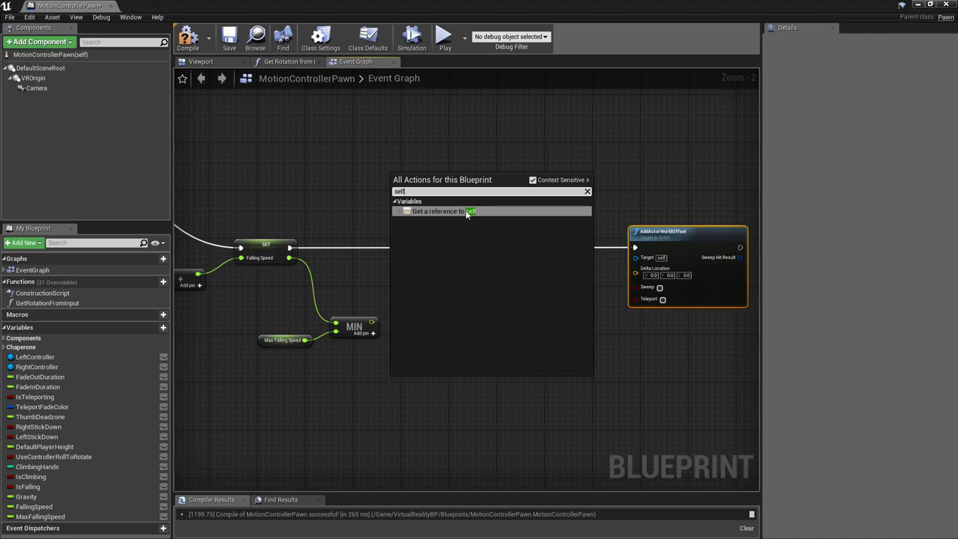
left_click(441, 211)
mouse_move(401, 180)
left_mouse_down()
mouse_move(399, 167)
mouse_move(586, 221)
mouse_move(634, 256)
left_mouse_up()
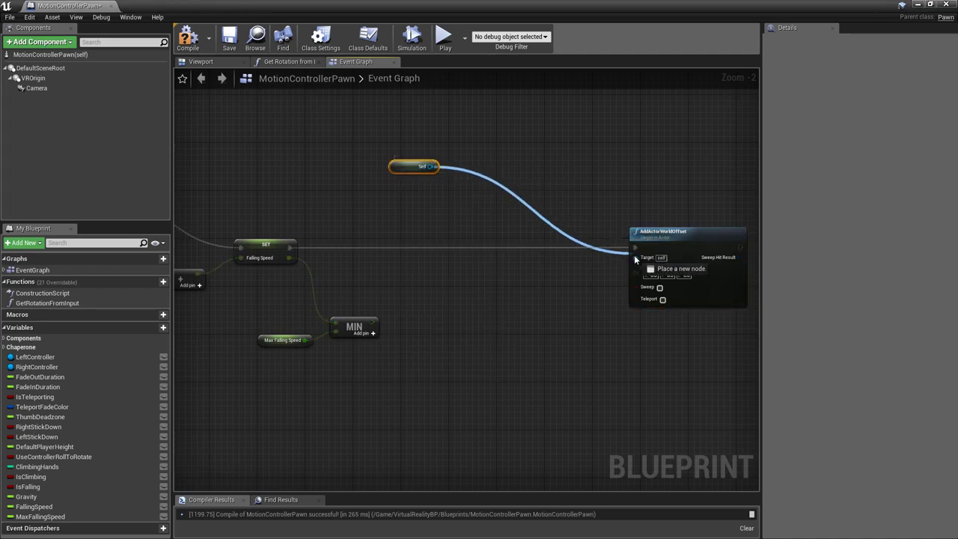
double_click(542, 220)
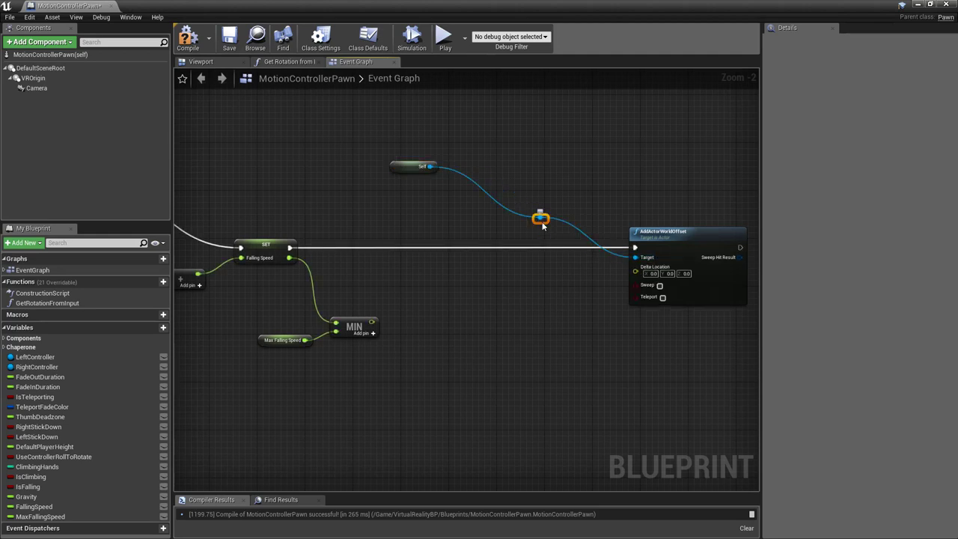
left_click_drag(542, 221, 588, 172)
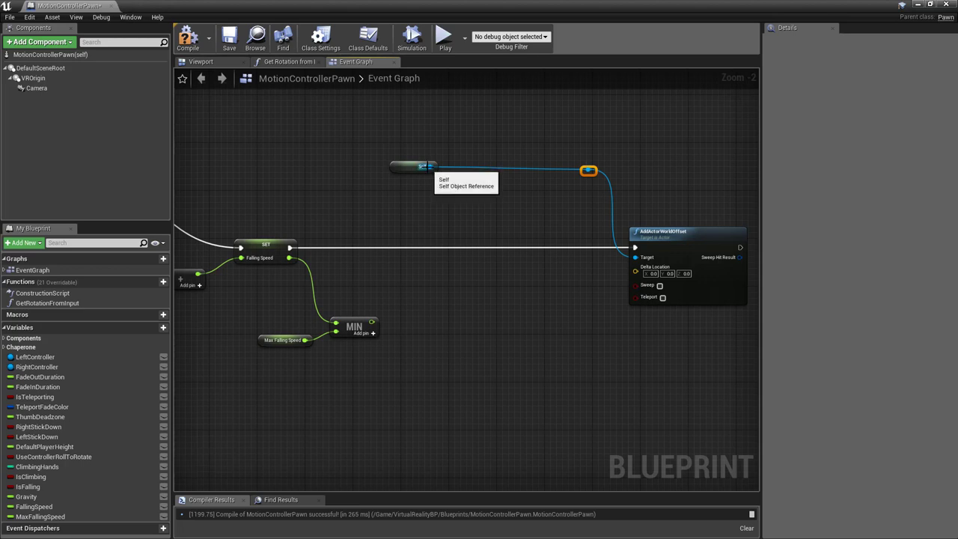
Add Get Actor Up Vector from Self followed by a Negate Vector node
left_click_drag(430, 166, 438, 202)
type("get")
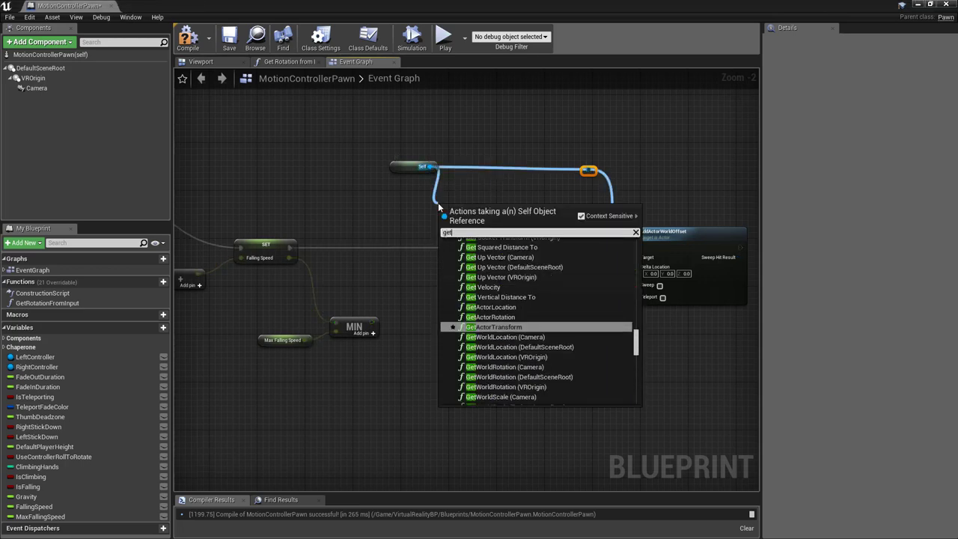
type(" actor up vecto")
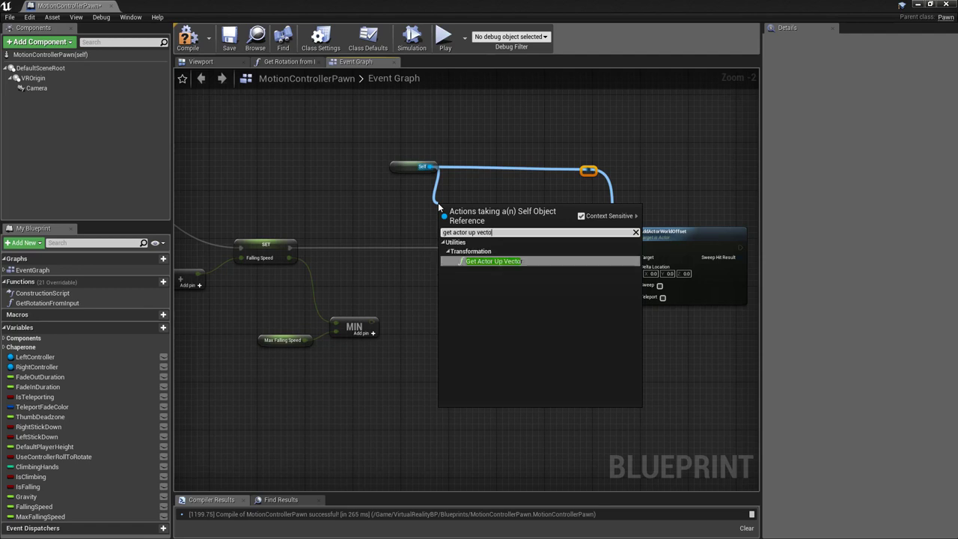
key("Return")
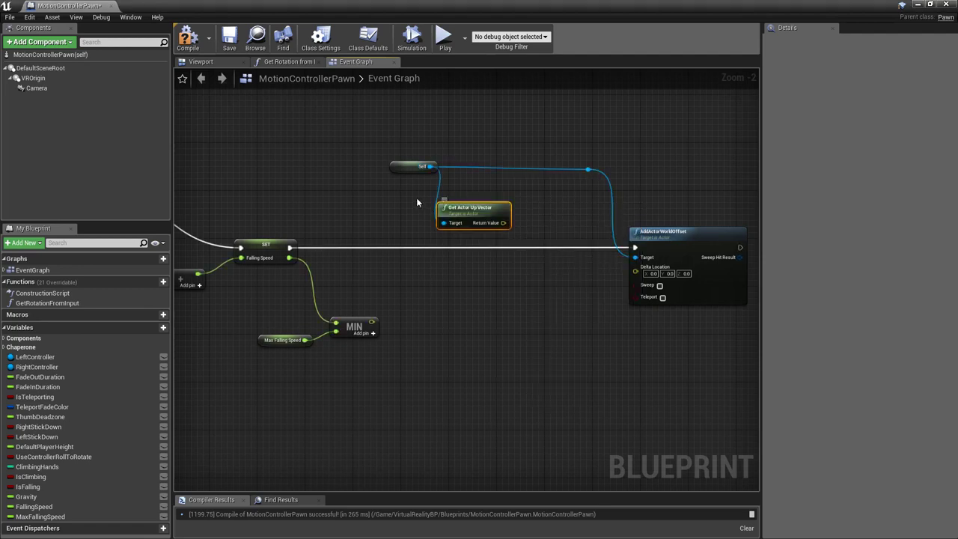
left_click_drag(397, 167, 341, 170)
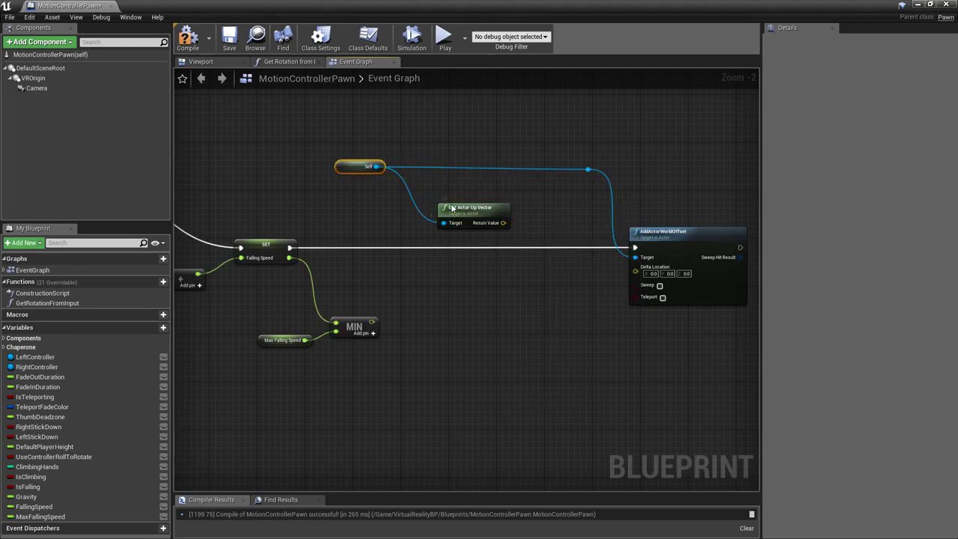
mouse_move(451, 208)
left_mouse_down()
mouse_move(422, 201)
mouse_move(490, 209)
left_mouse_up()
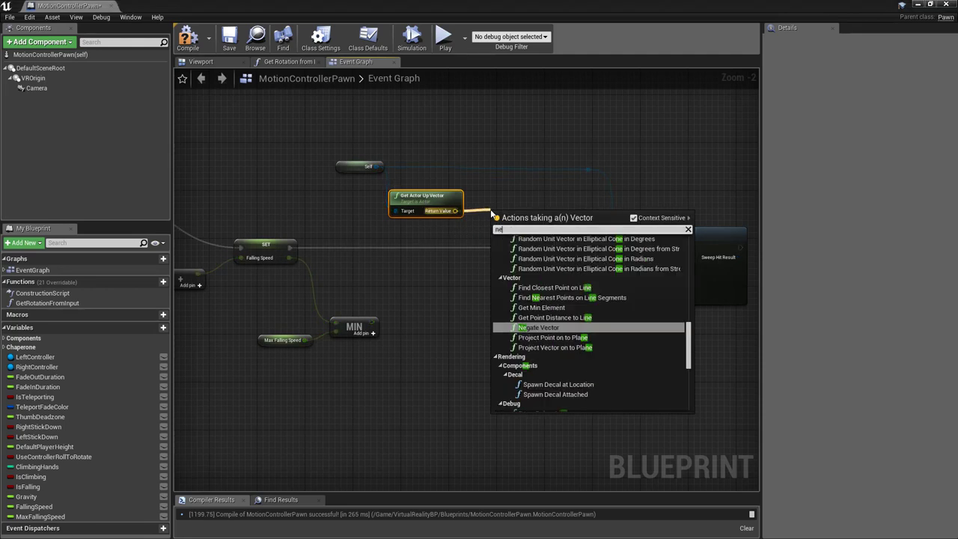
type("negate")
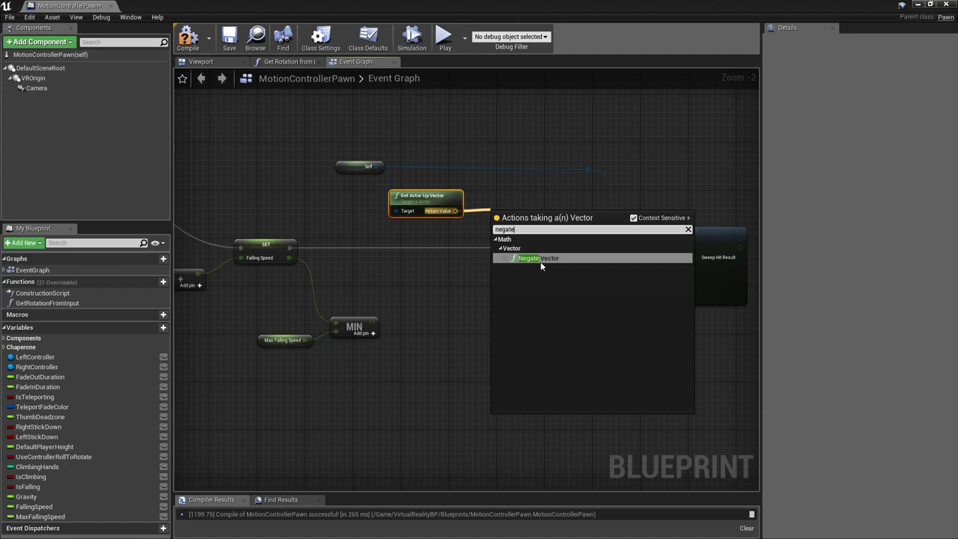
left_click(542, 260)
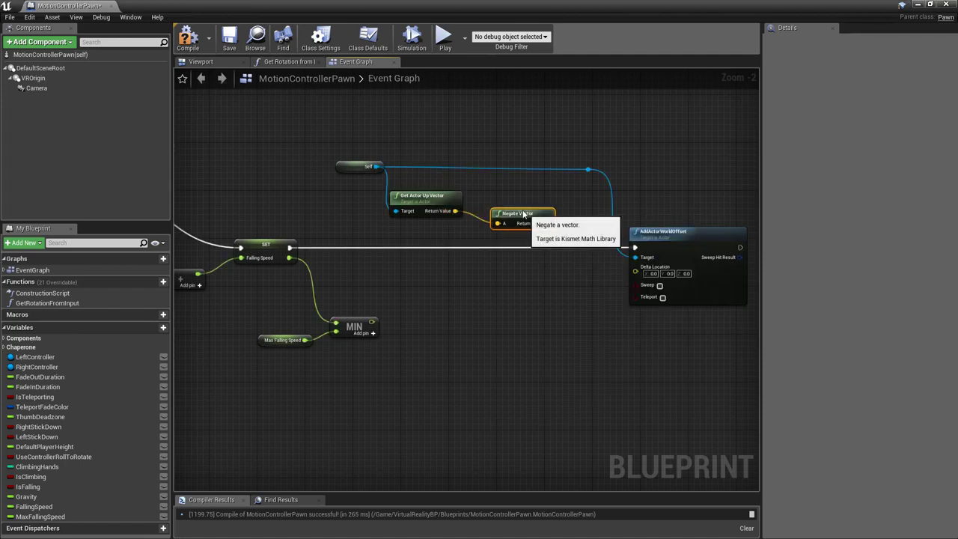
mouse_move(524, 215)
left_mouse_down()
mouse_move(512, 203)
mouse_move(567, 226)
left_mouse_up()
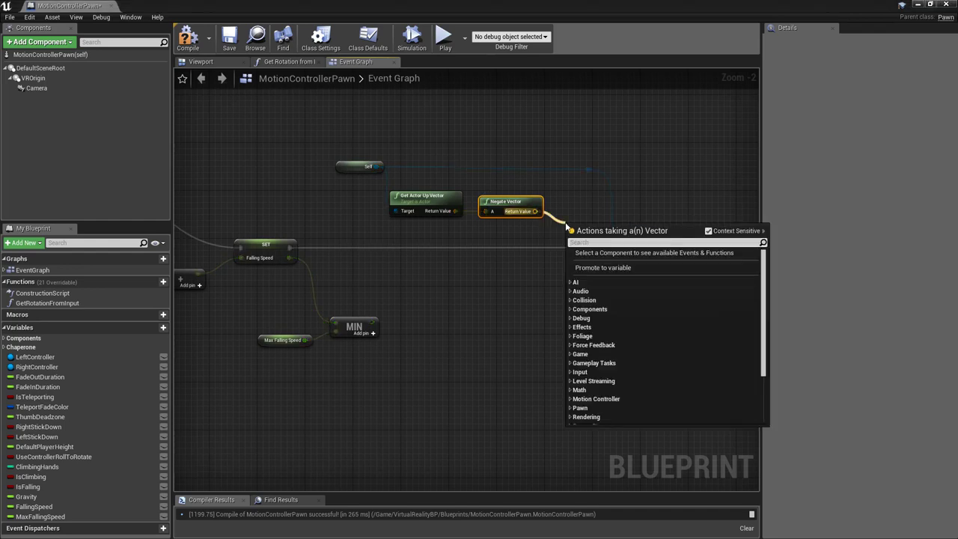
Scale the negated vector by the MIN result multiplied by Get World Delta Seconds
type("+")
left_click(622, 272)
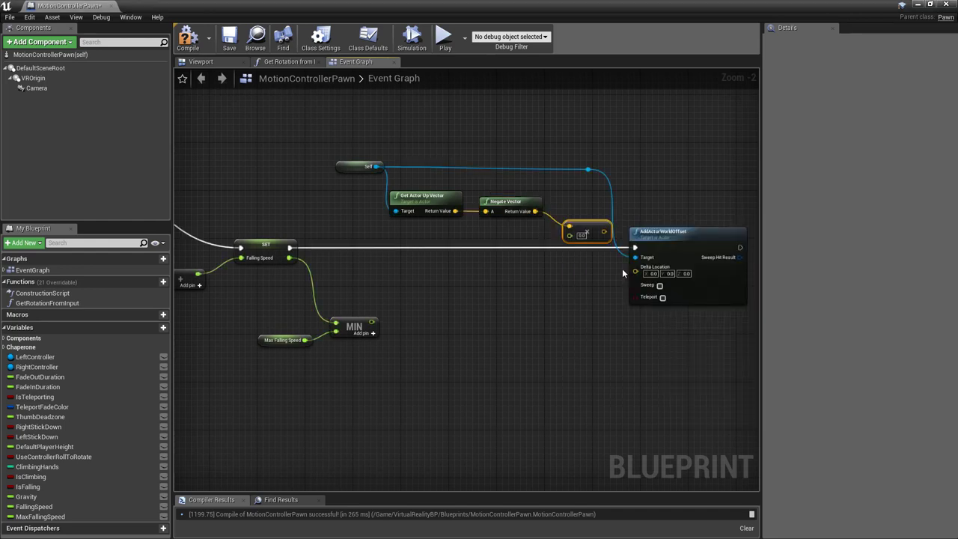
mouse_move(582, 228)
left_mouse_down()
mouse_move(582, 269)
mouse_move(640, 275)
mouse_move(608, 268)
left_mouse_up()
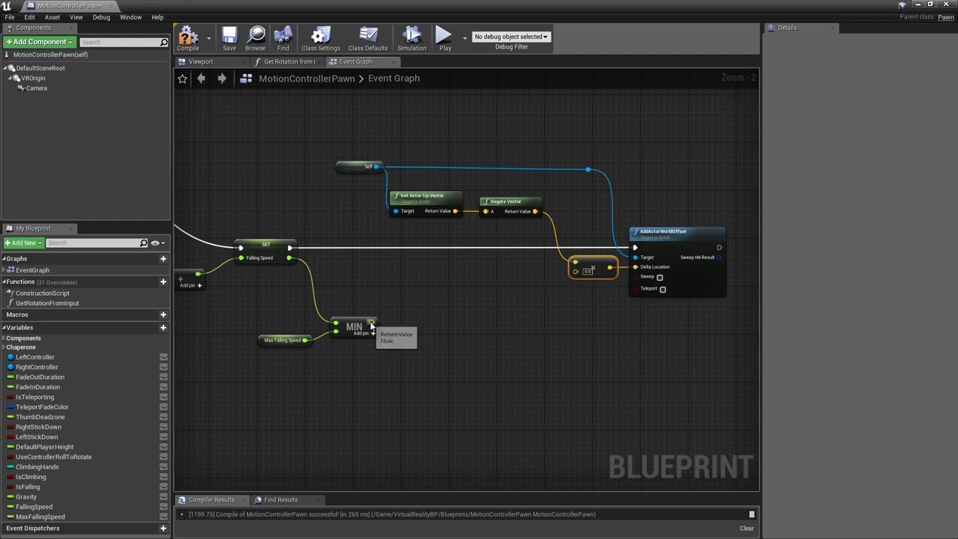
left_click_drag(372, 322, 508, 327)
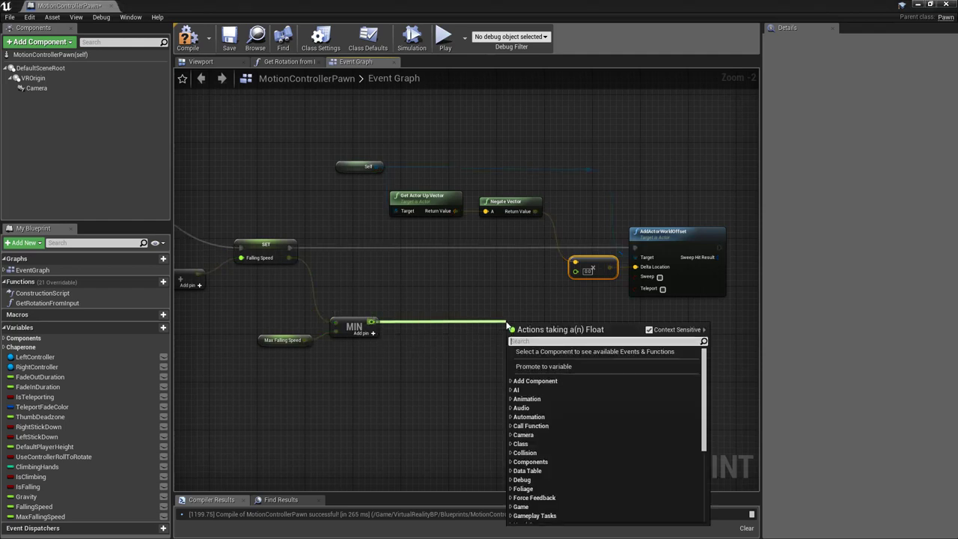
type("*")
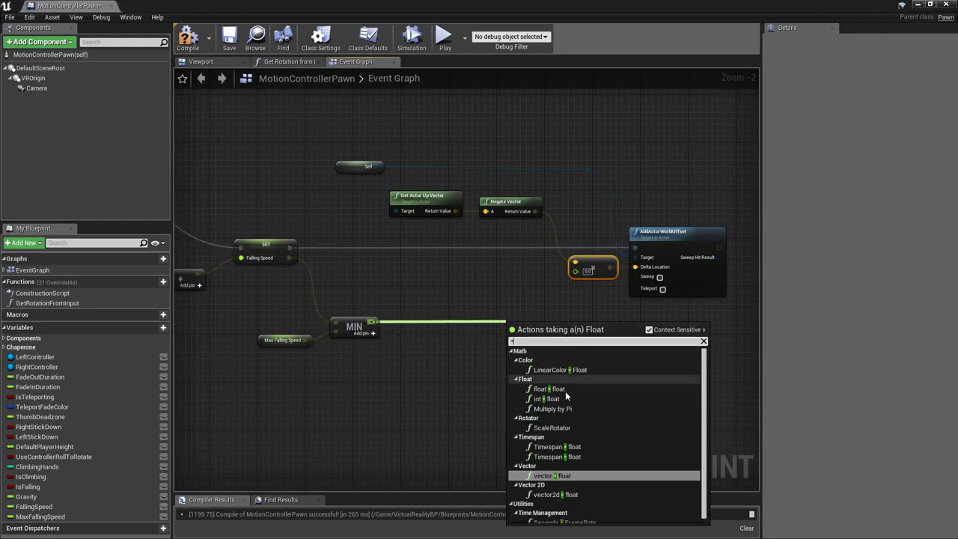
left_click(554, 389)
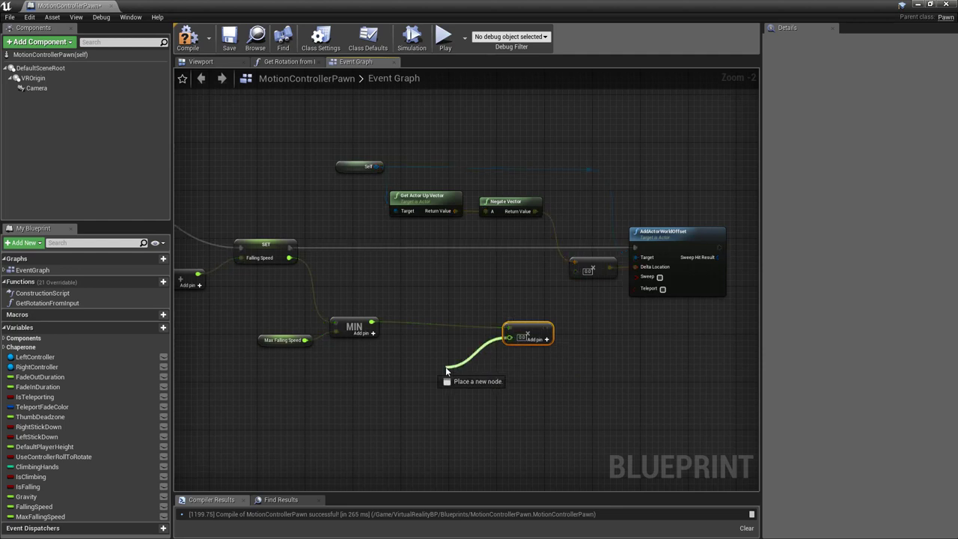
left_click_drag(492, 351, 446, 370)
type("wor")
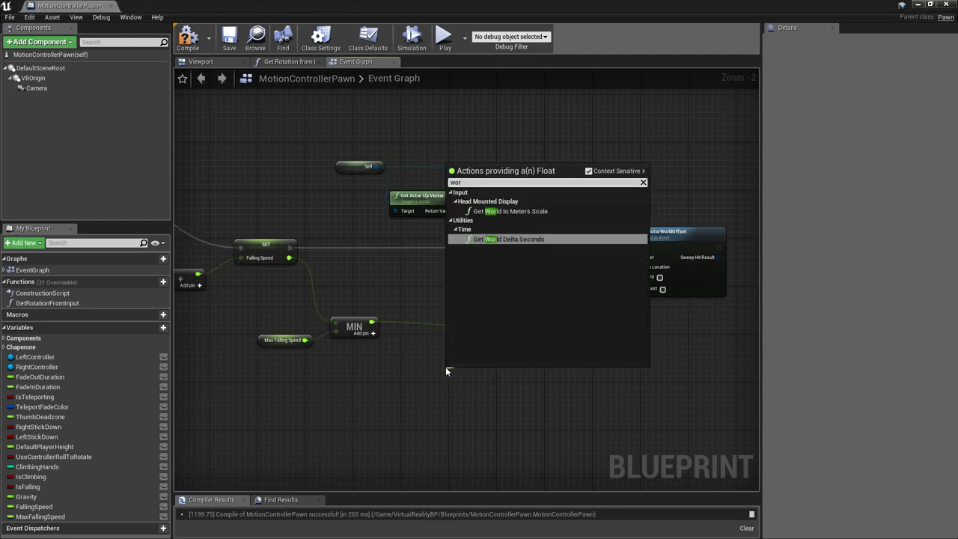
type("ld delta")
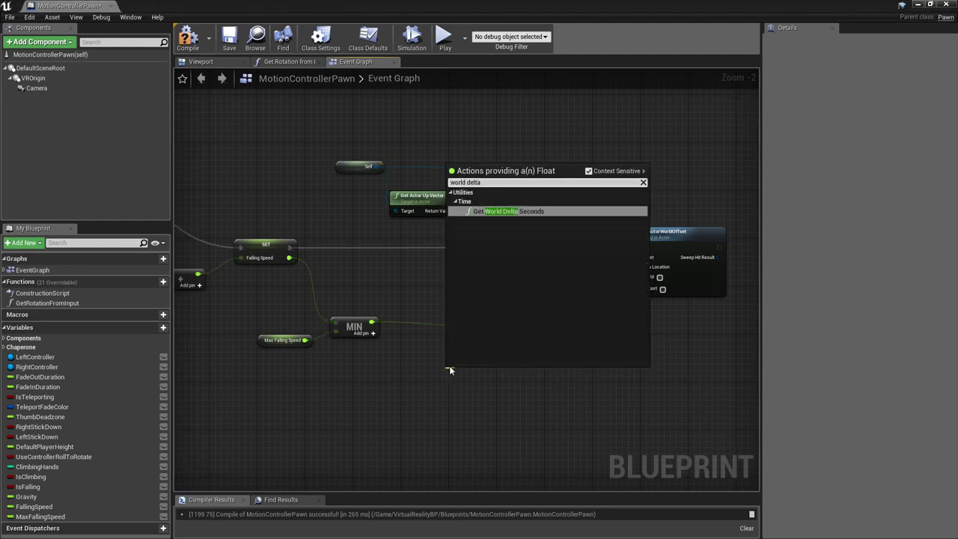
left_click(541, 213)
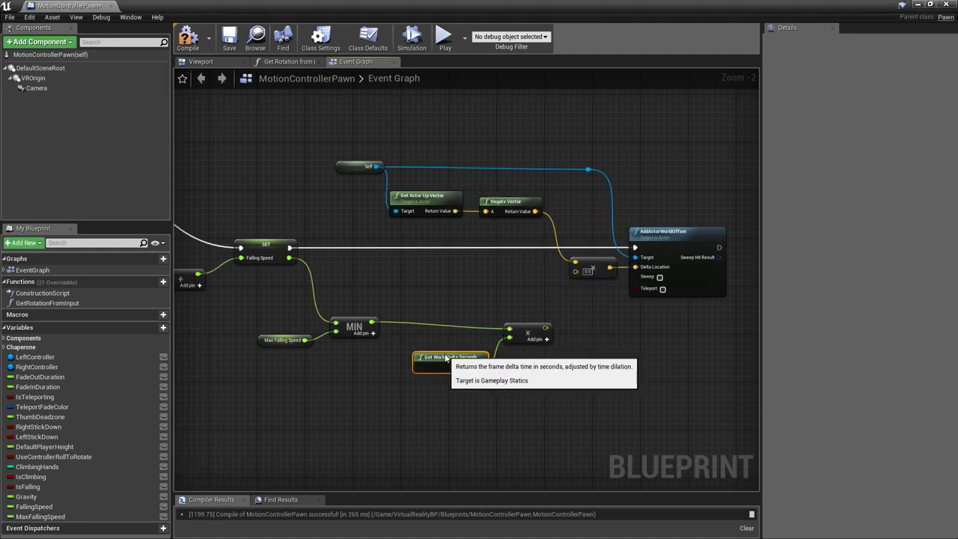
left_click(527, 333)
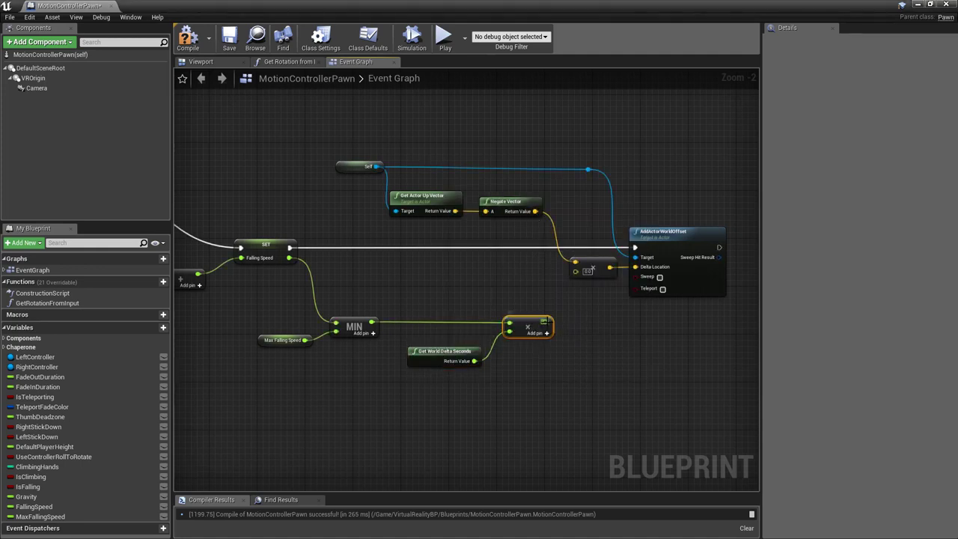
left_click_drag(547, 327, 575, 271)
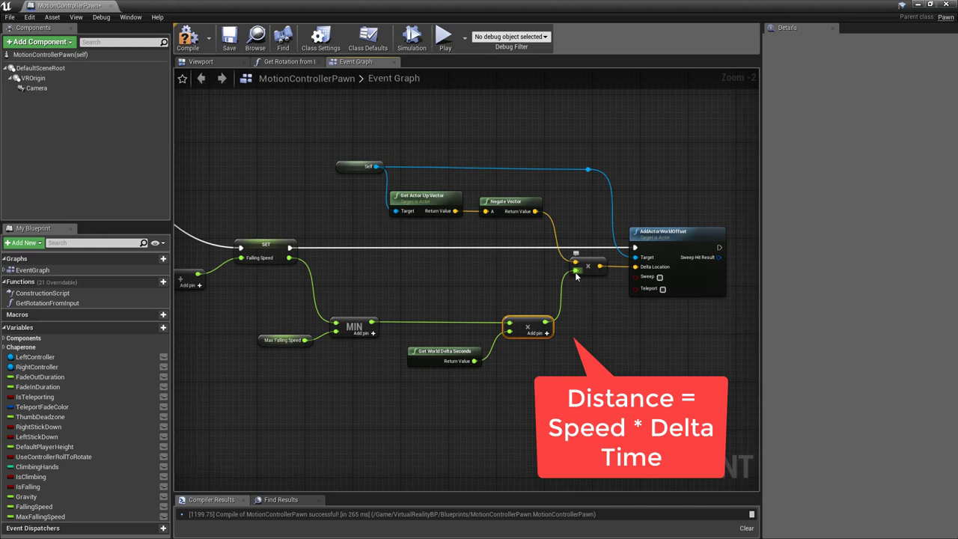
Review the Event Graph, then compile and save MotionControllerPawn
scroll(443, 290, "down", 2)
scroll(443, 290, "down", 2)
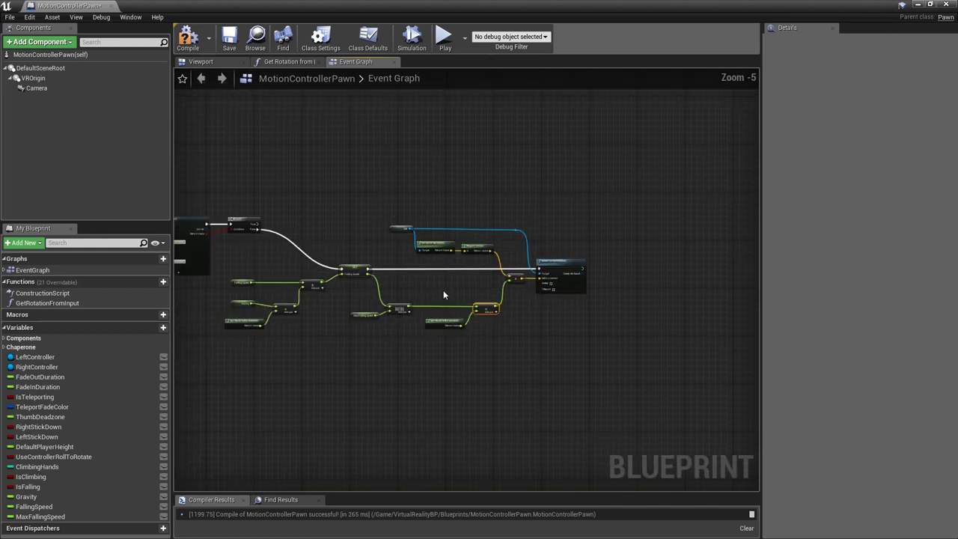
mouse_move(377, 336)
right_mouse_down()
mouse_move(597, 340)
mouse_move(589, 335)
right_mouse_up()
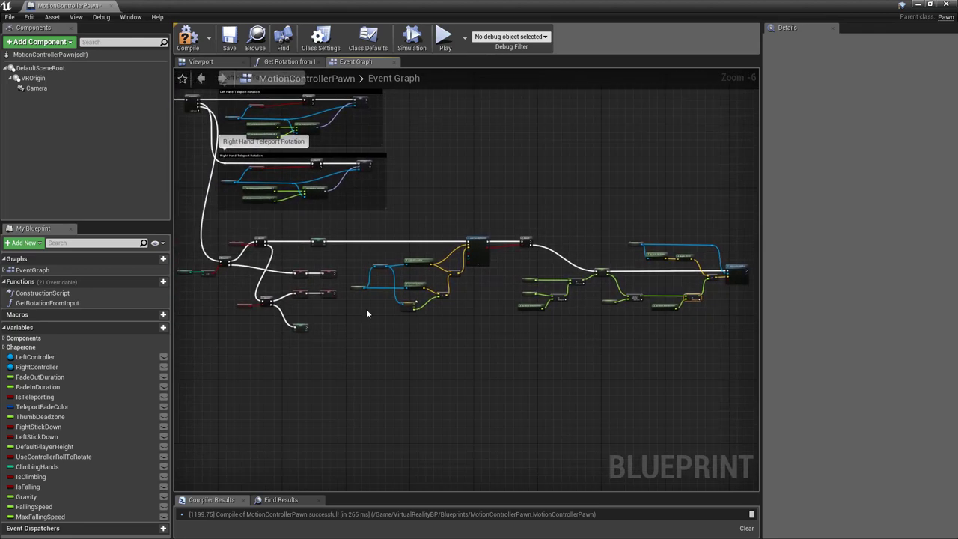
left_click(192, 43)
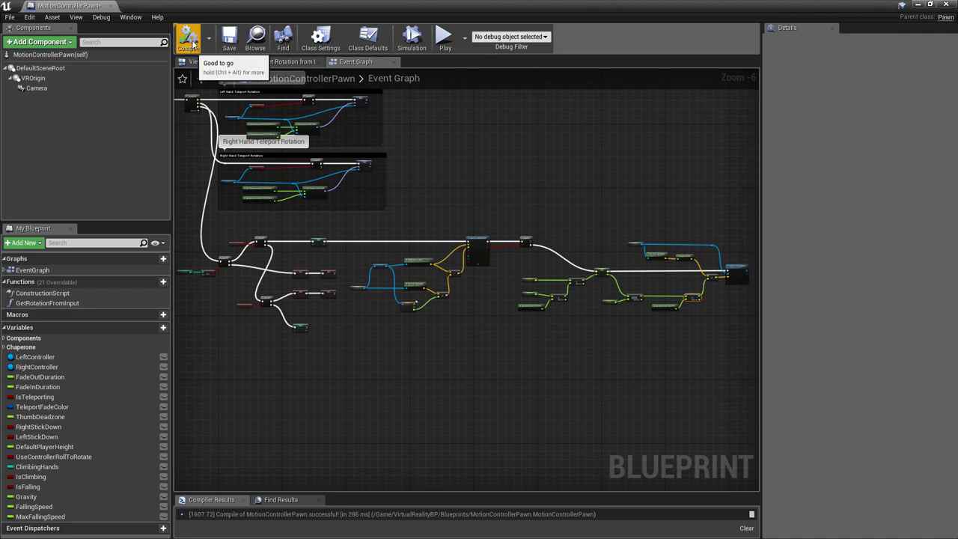
left_click(229, 43)
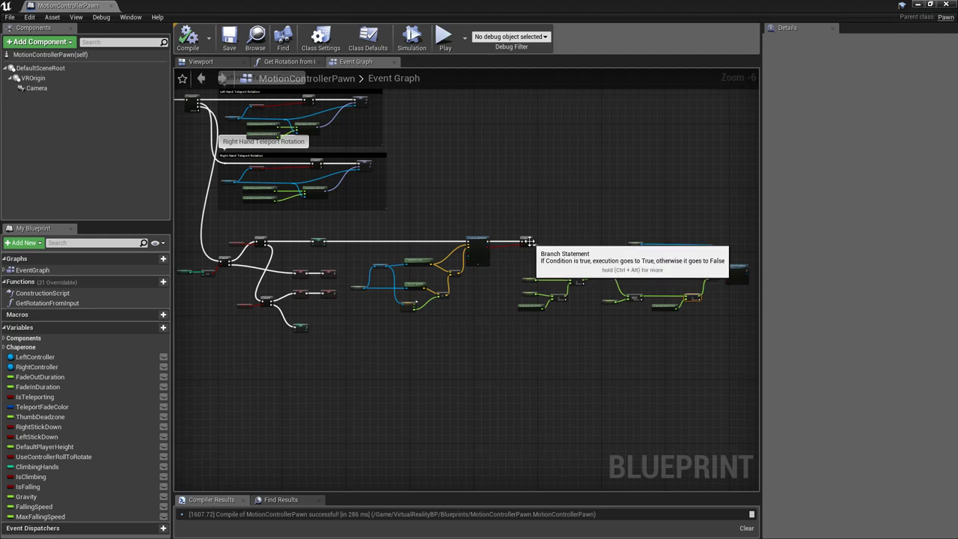
scroll(529, 242, "up", 2)
scroll(530, 242, "up", 1)
scroll(529, 242, "up", 1)
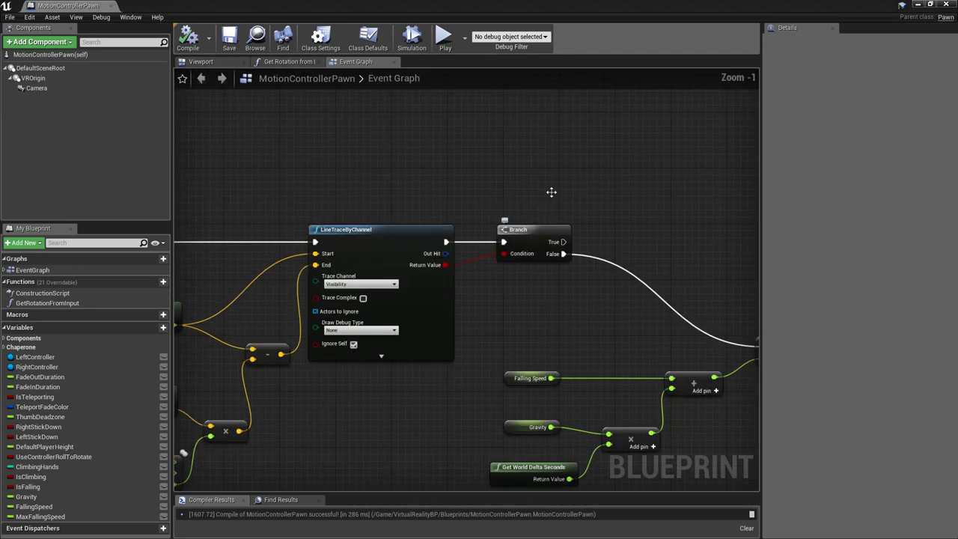
On the trace Branch's True output, chain Set Is Falling and Set Is Climbing nodes, both false
scroll(552, 190, "up", 1)
right_click_drag(551, 190, 365, 181)
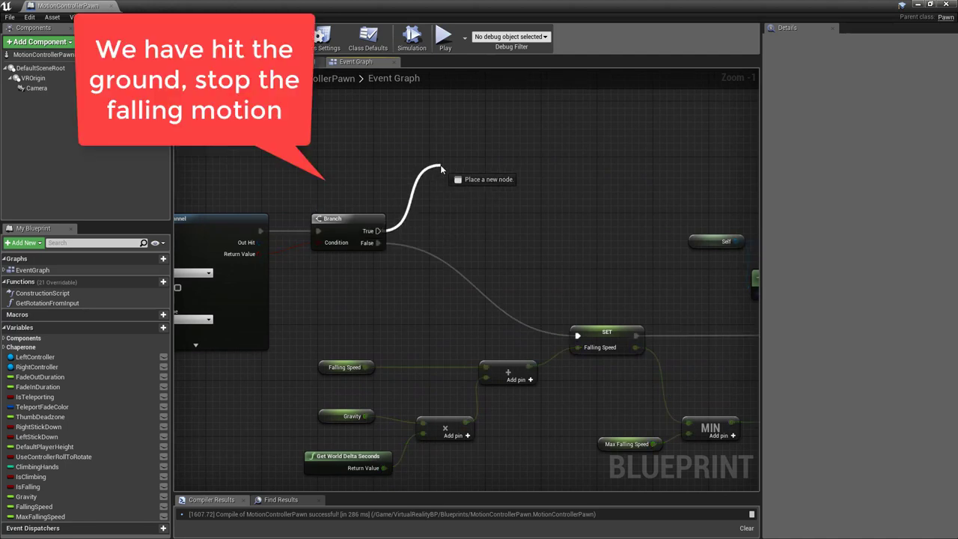
left_click_drag(378, 232, 441, 167)
type("set isfa")
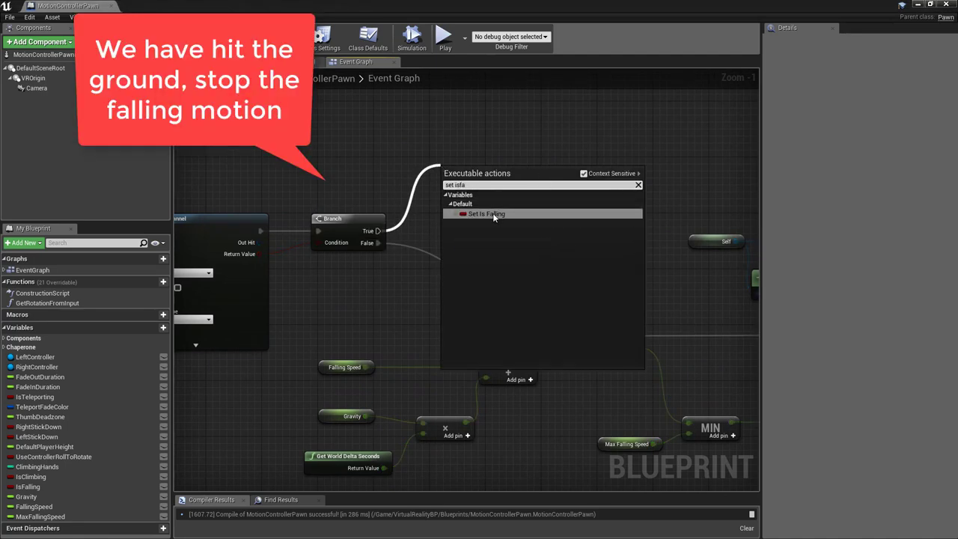
left_click(494, 213)
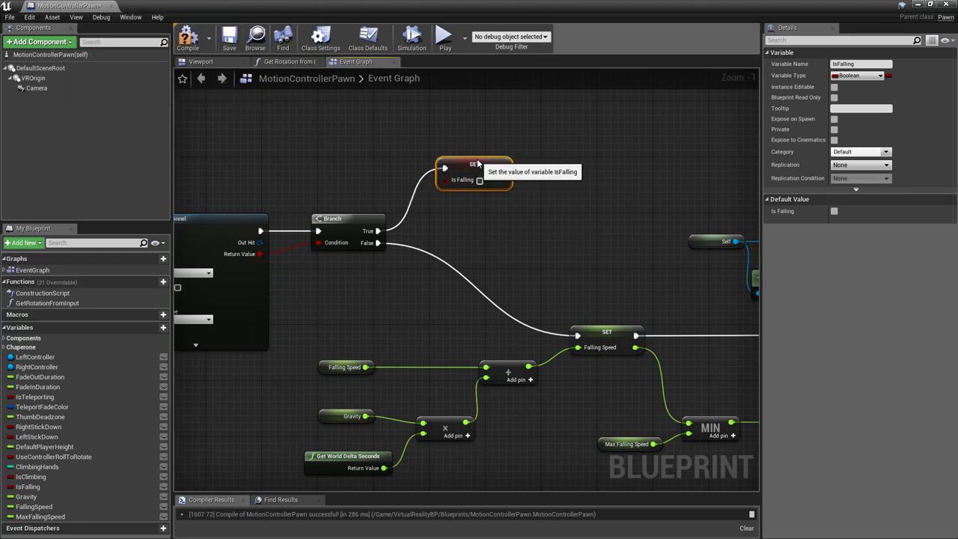
left_click_drag(507, 167, 541, 171)
type("set i")
type("s")
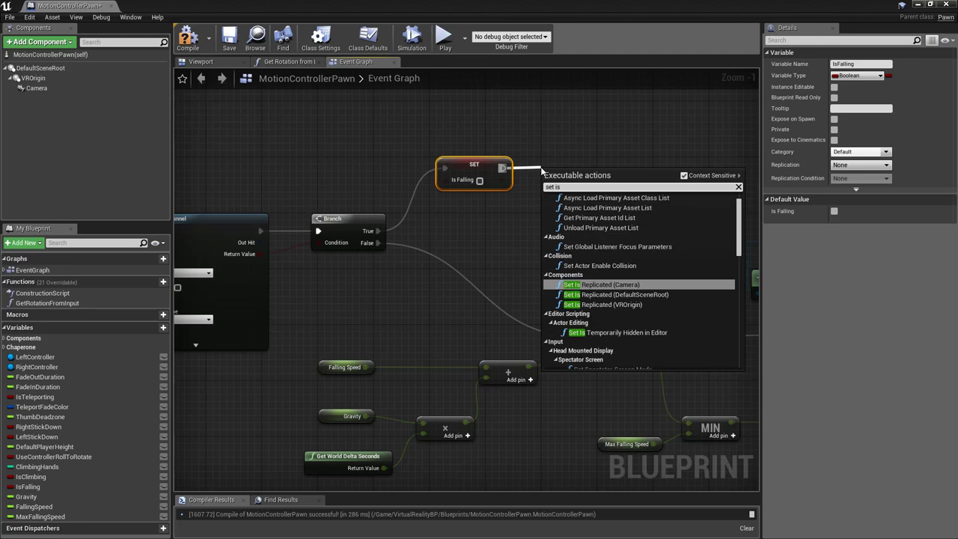
type("climbing")
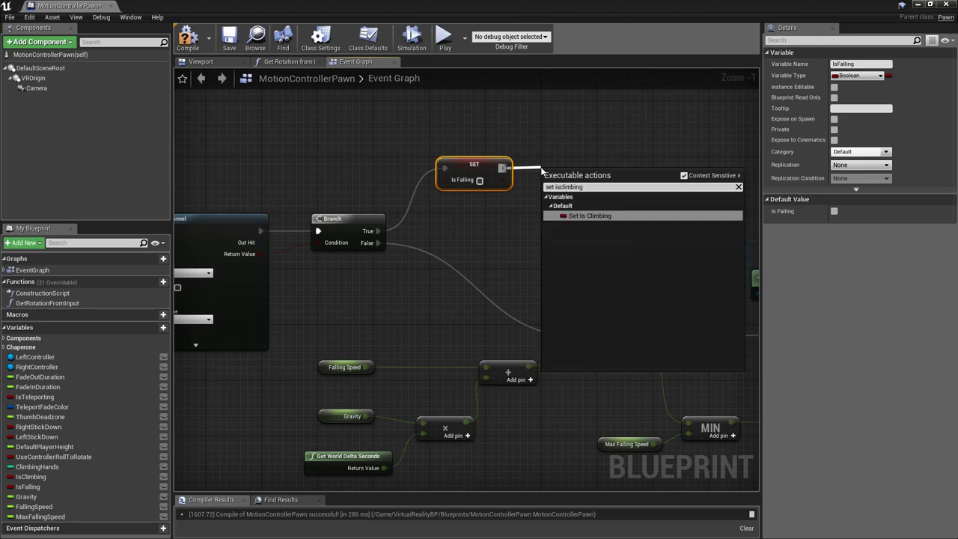
left_click(610, 215)
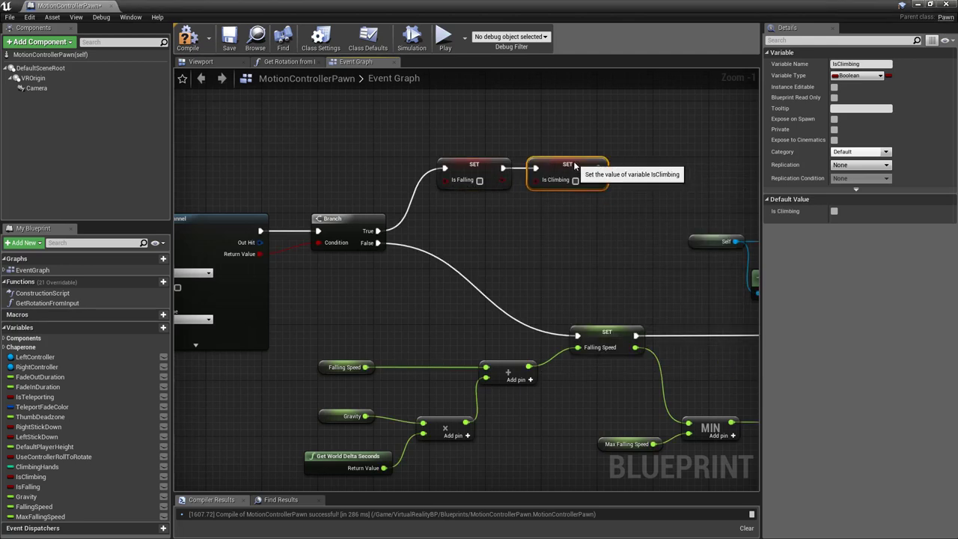
Add a Set Falling Speed 0.0 node after them, align it, then compile and save
left_click_drag(601, 168, 634, 171)
type("set f")
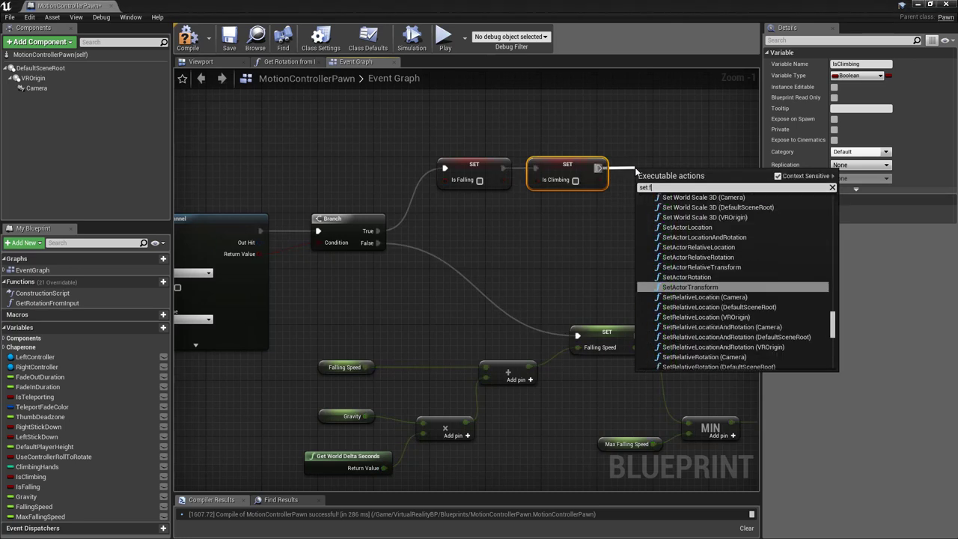
type("alling speed")
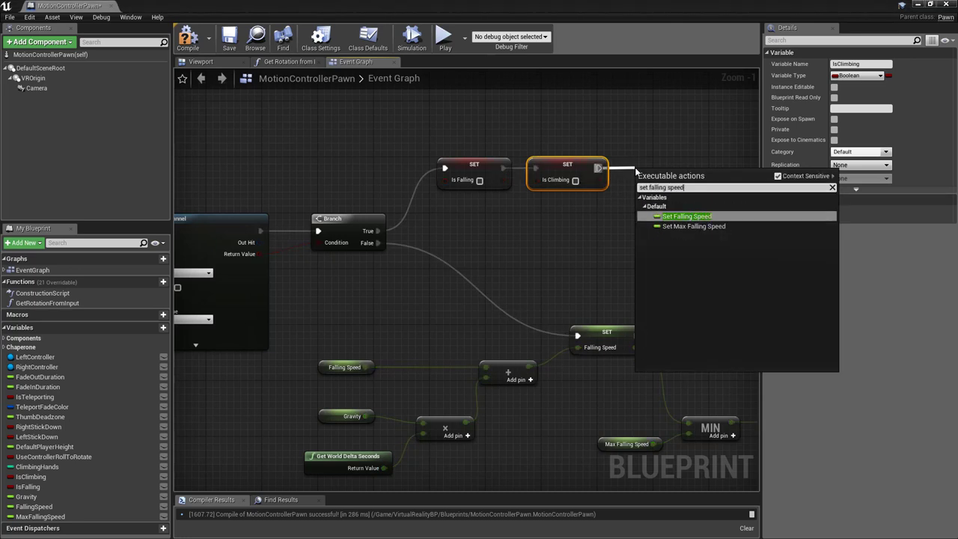
key("Return")
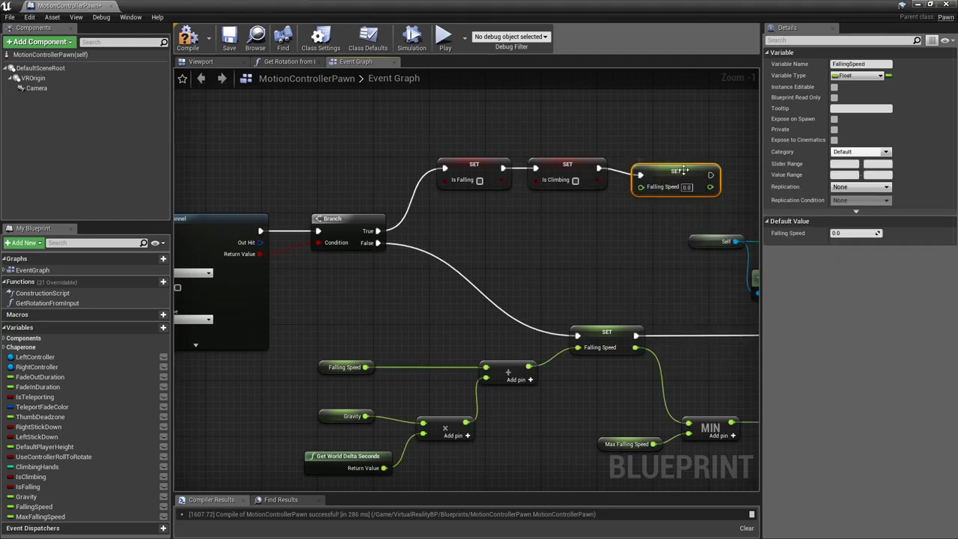
left_click_drag(683, 170, 683, 164)
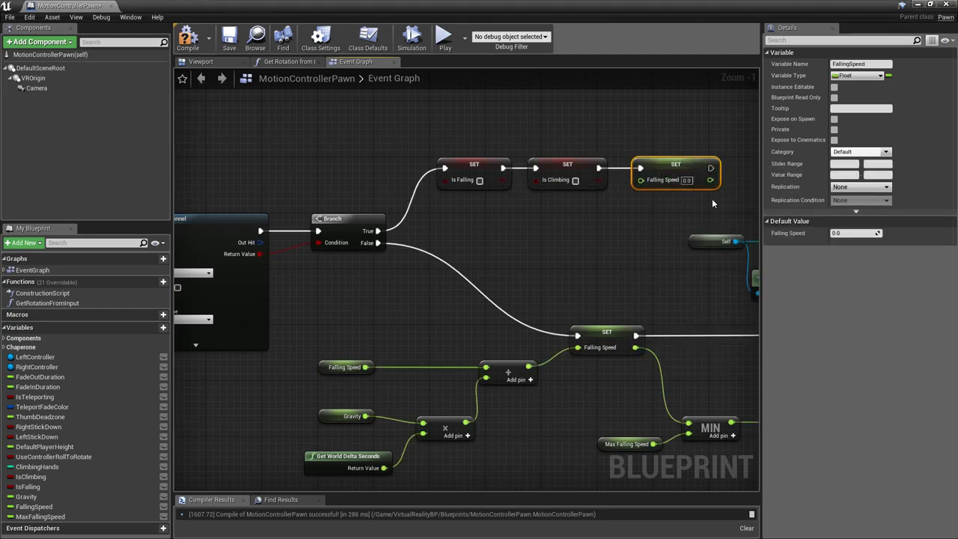
left_click(188, 37)
left_click(229, 36)
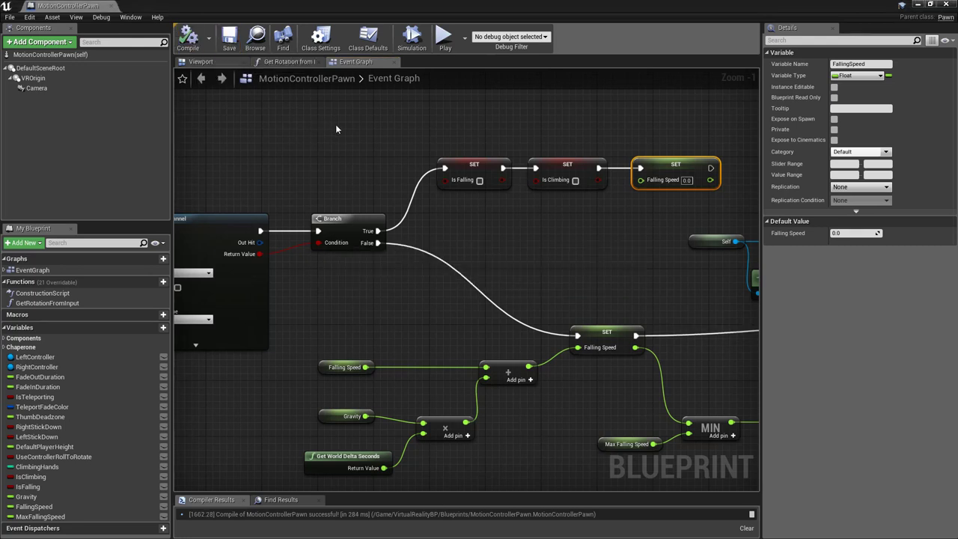
Close the MotionControllerPawn editor and open BP_ClimbableCube from the Content Browser
left_click(947, 6)
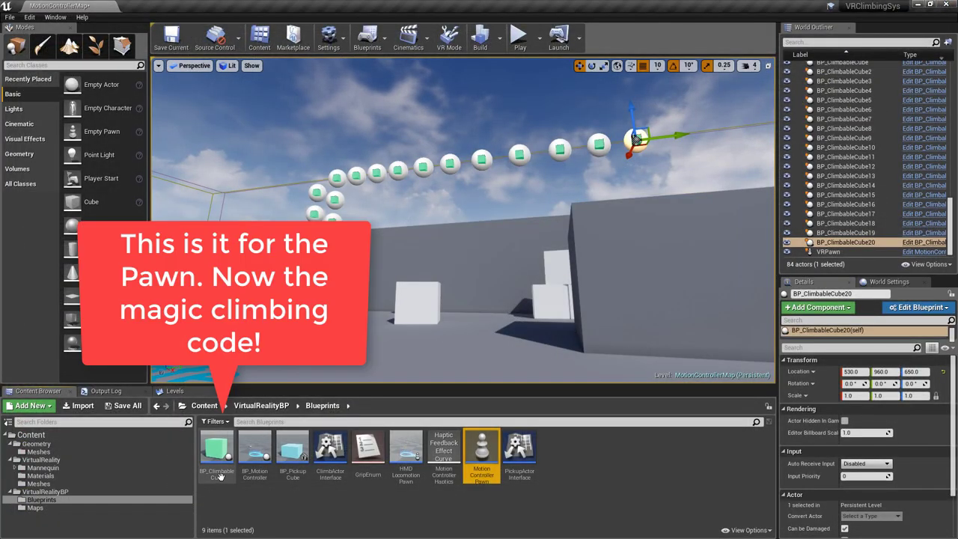
left_click(217, 453)
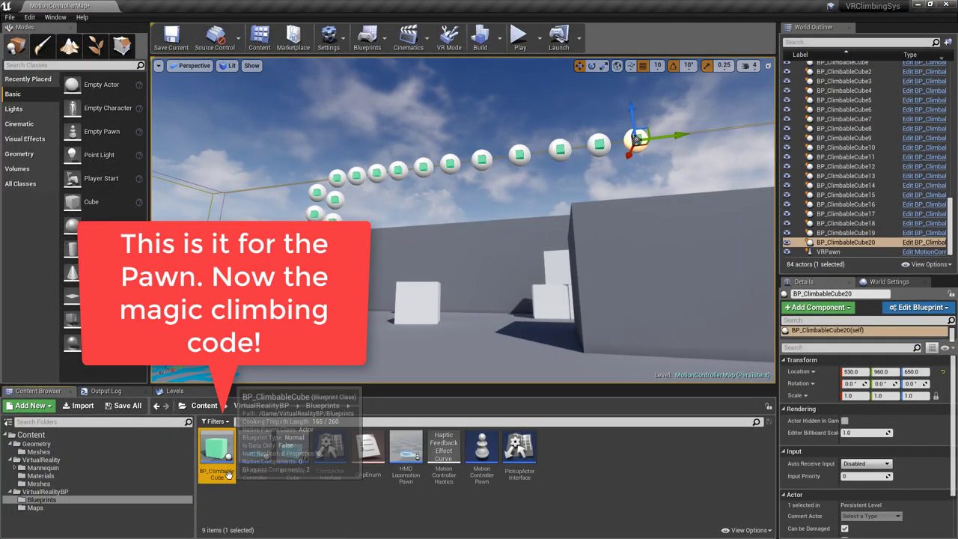
double_click(224, 477)
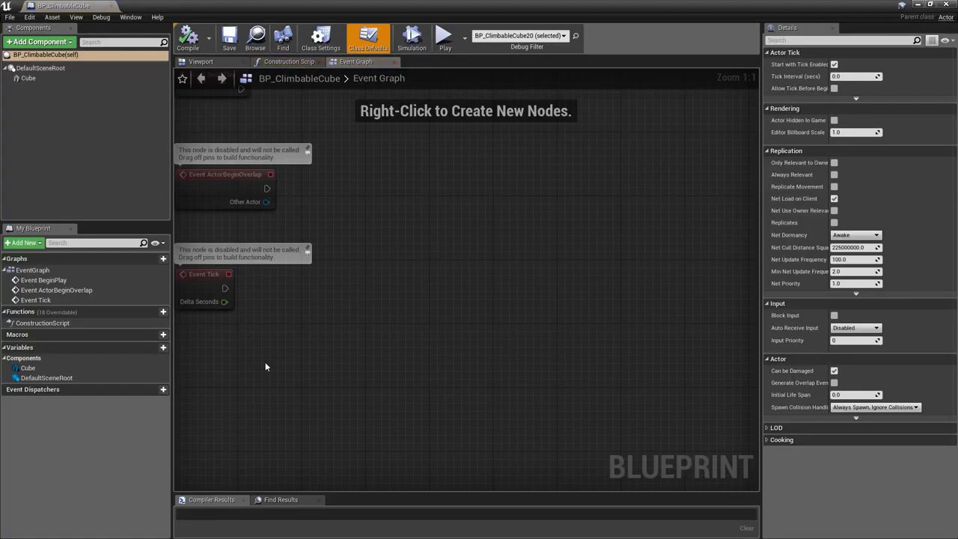
Delete the BeginPlay and ActorBeginOverlap events, leaving only Event Tick moved higher
right_click_drag(265, 367, 375, 447)
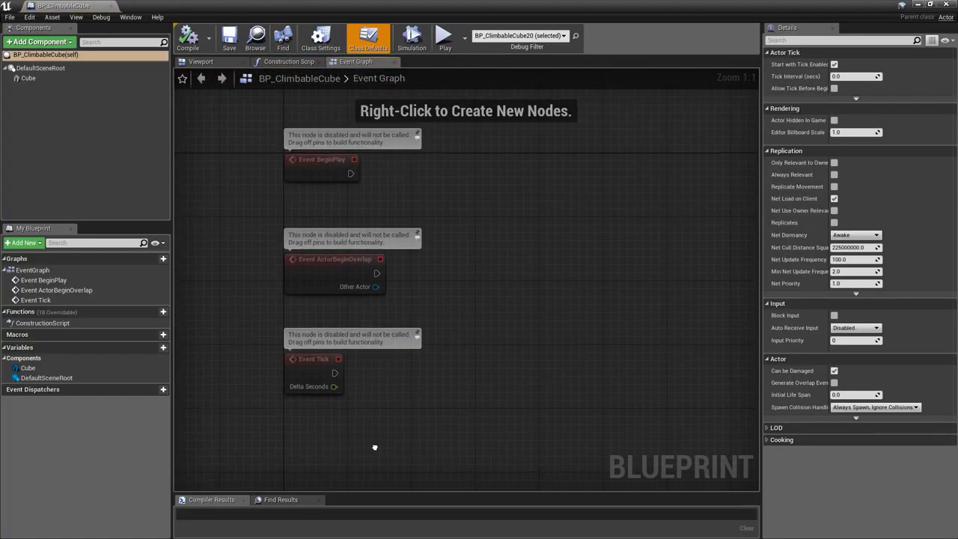
left_click_drag(431, 304, 271, 154)
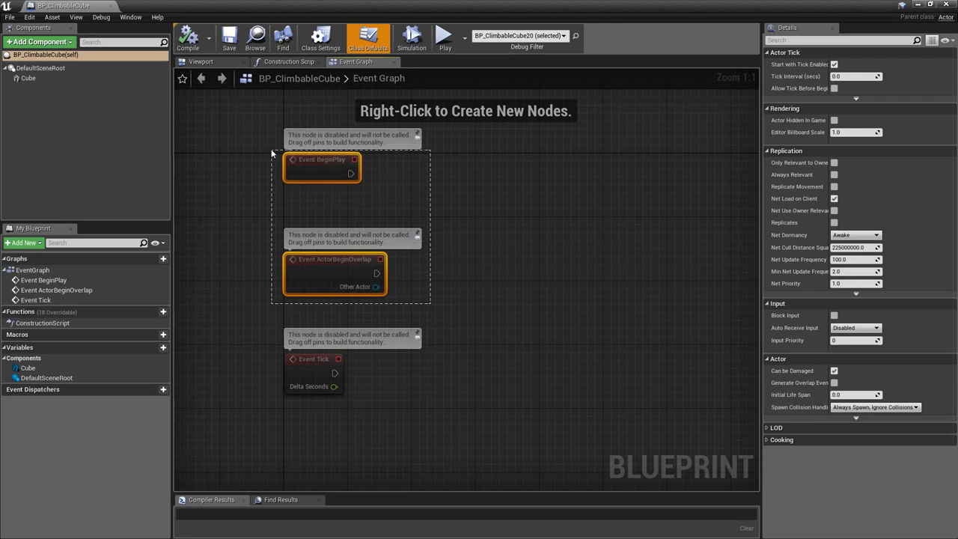
key("Delete")
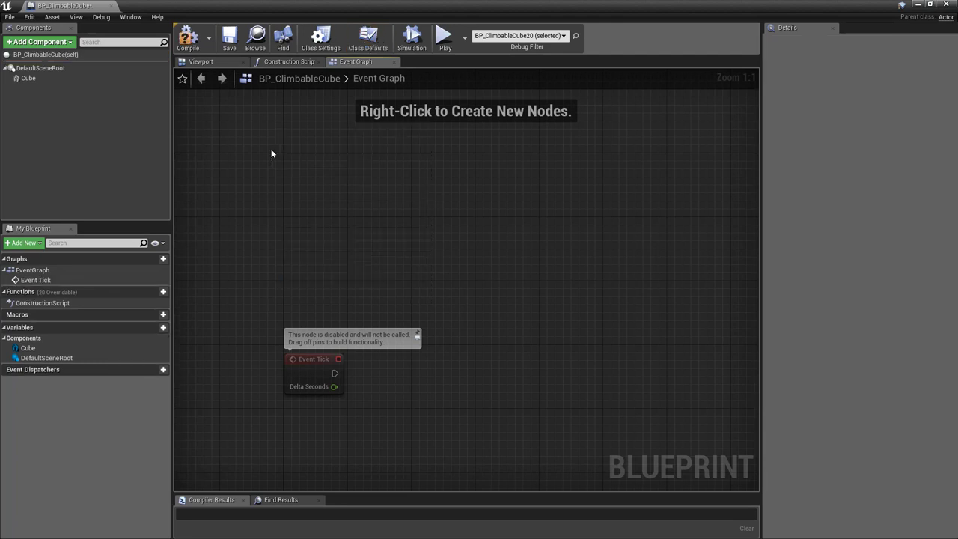
left_click_drag(316, 360, 316, 192)
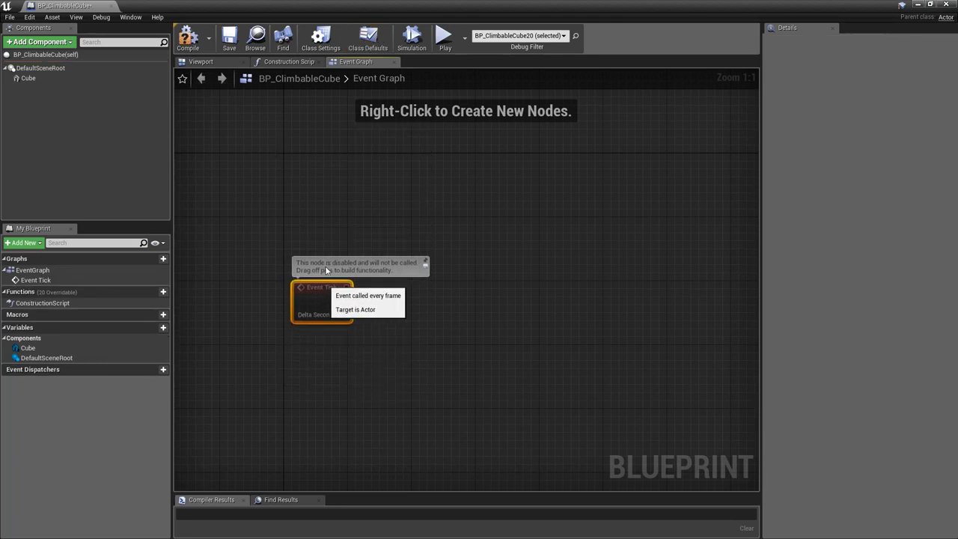
Add a FirstMotionController variable of type Scene Component reference
left_click(325, 274)
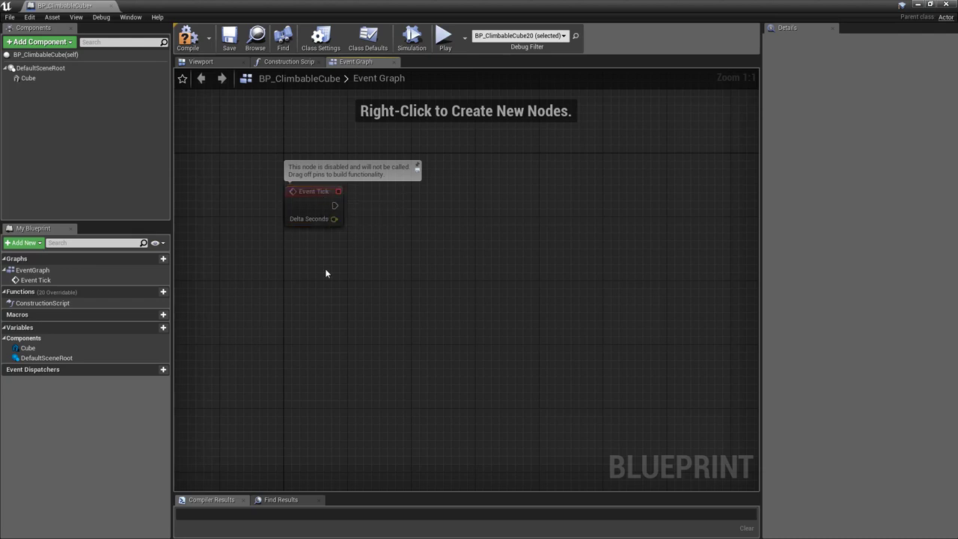
left_click(152, 328)
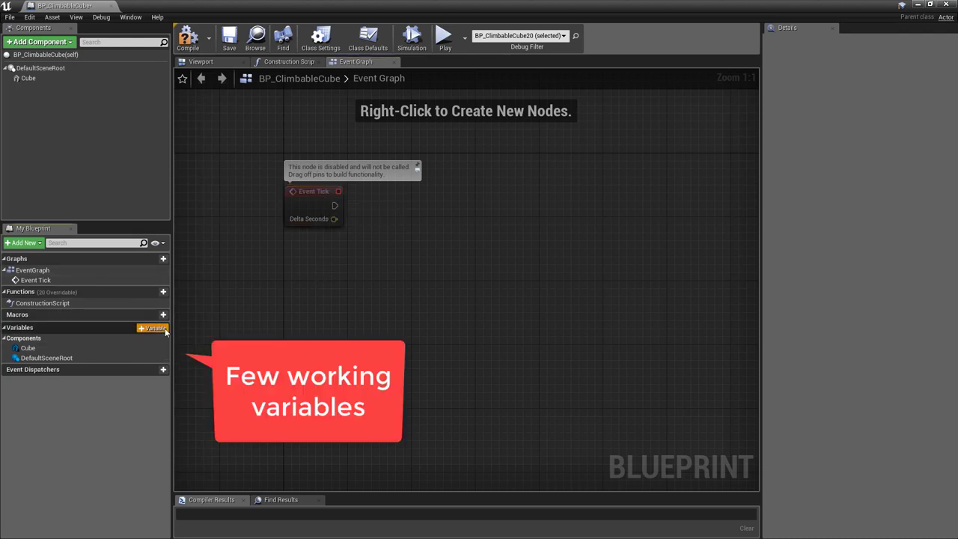
type("F")
type("ir")
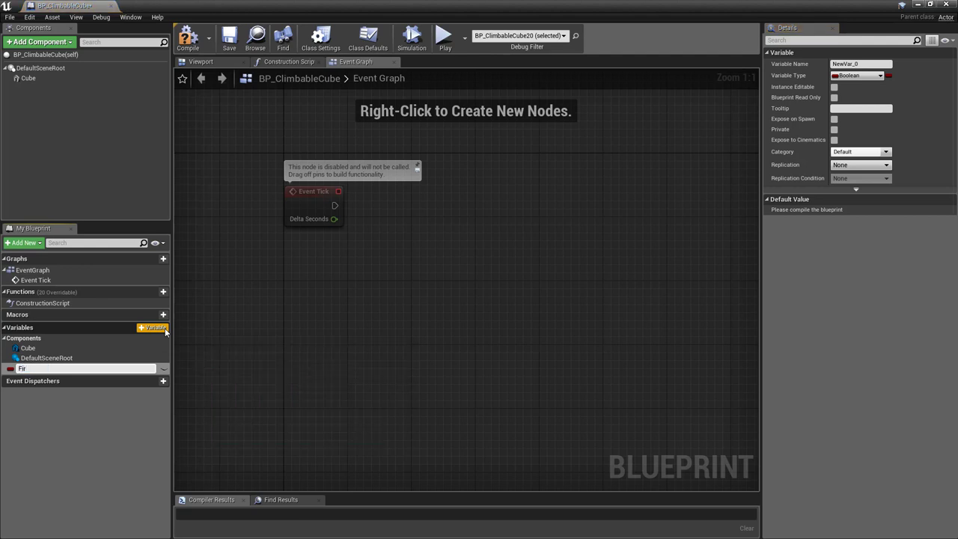
type("stMotionController")
key("Return")
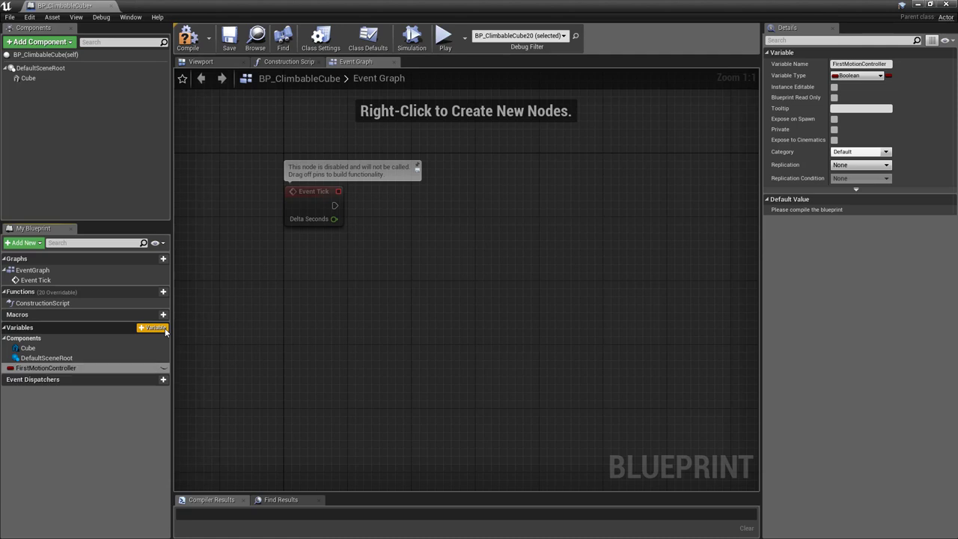
left_click(880, 76)
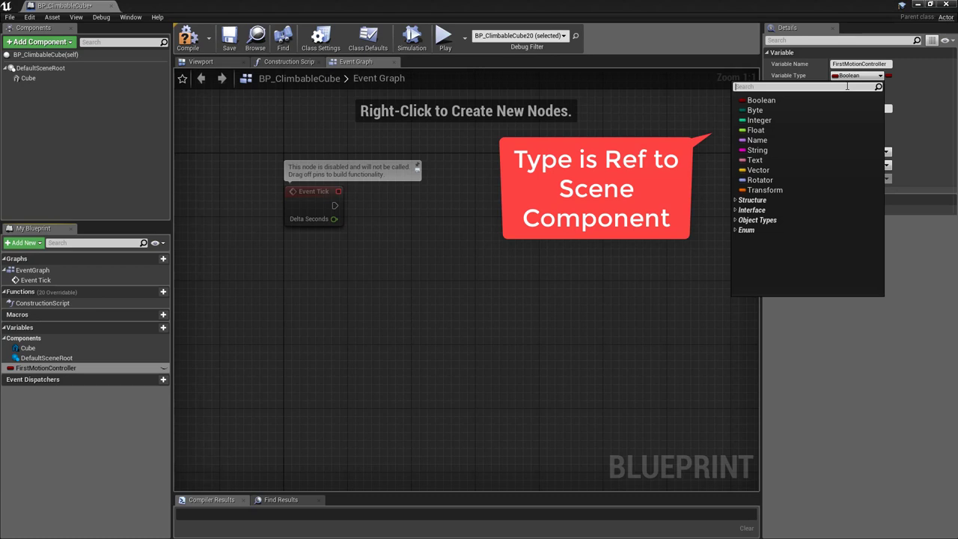
type("scene comp")
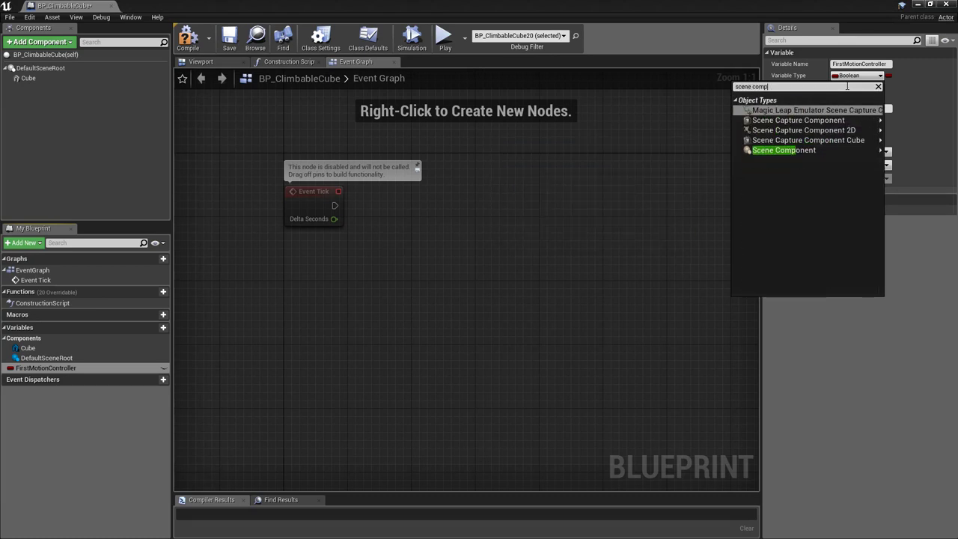
type("onent")
mouse_move(784, 149)
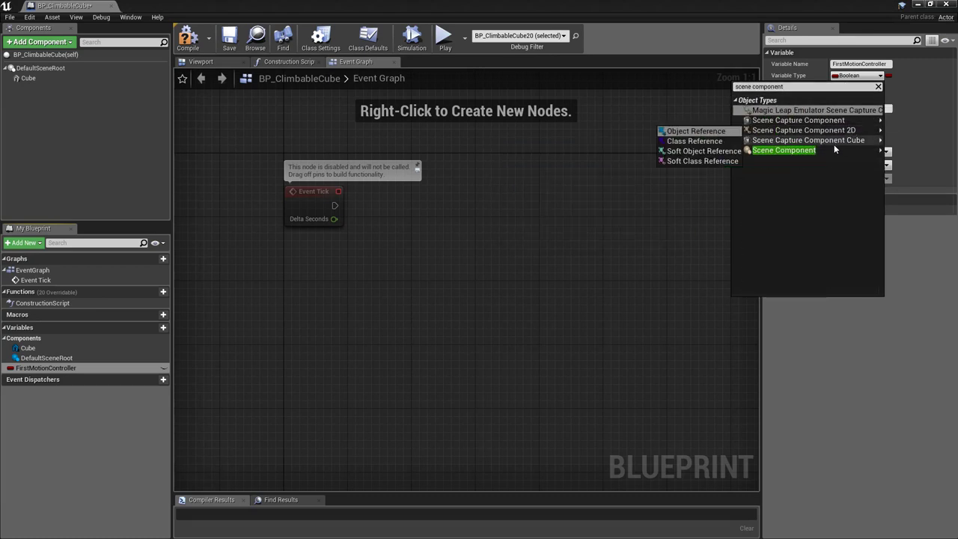
left_click(696, 151)
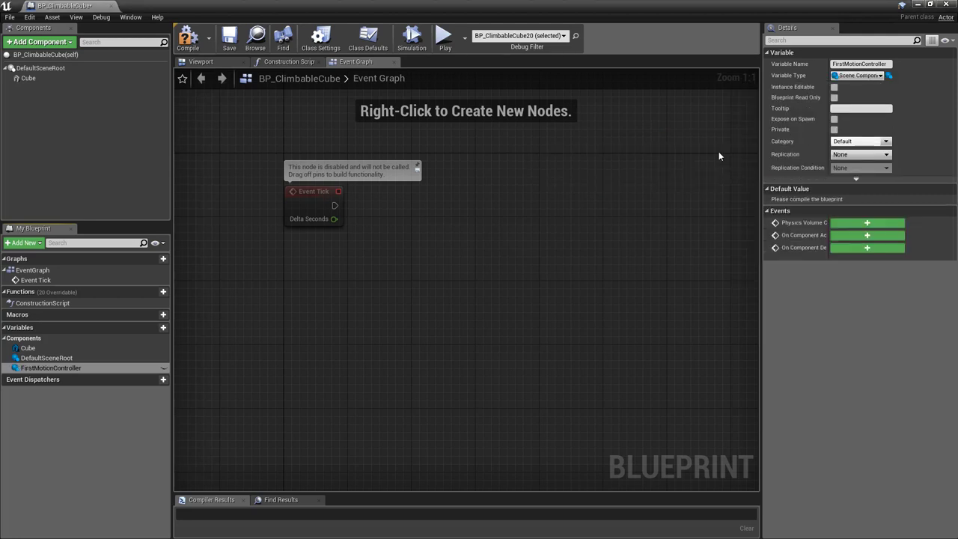
Duplicate FirstMotionController as SecondMotionController
right_click(84, 368)
left_click(115, 394)
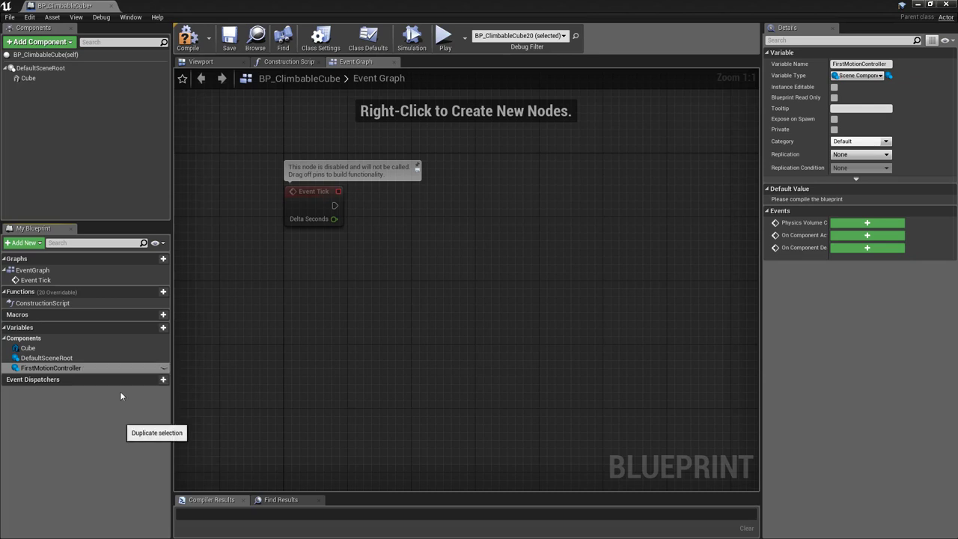
type("SecondMotionController")
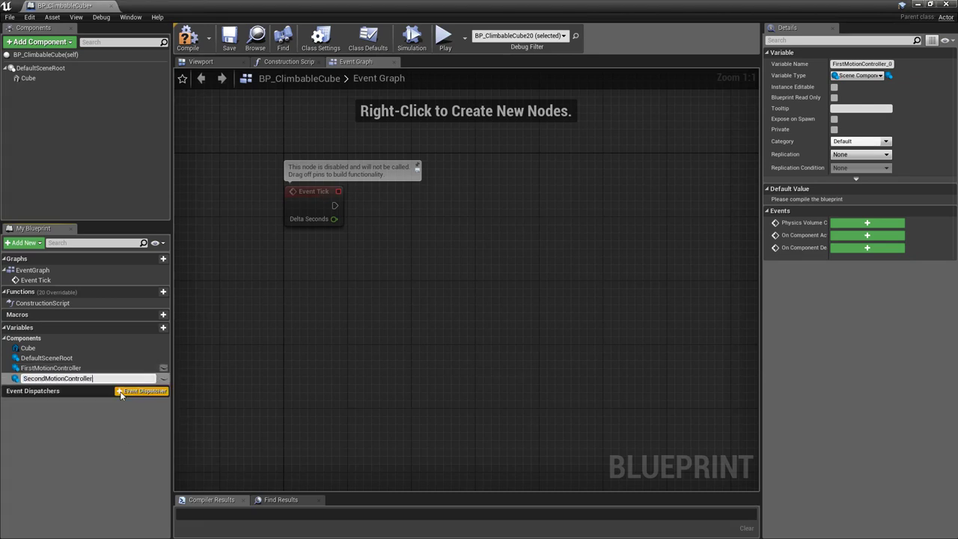
key("Return")
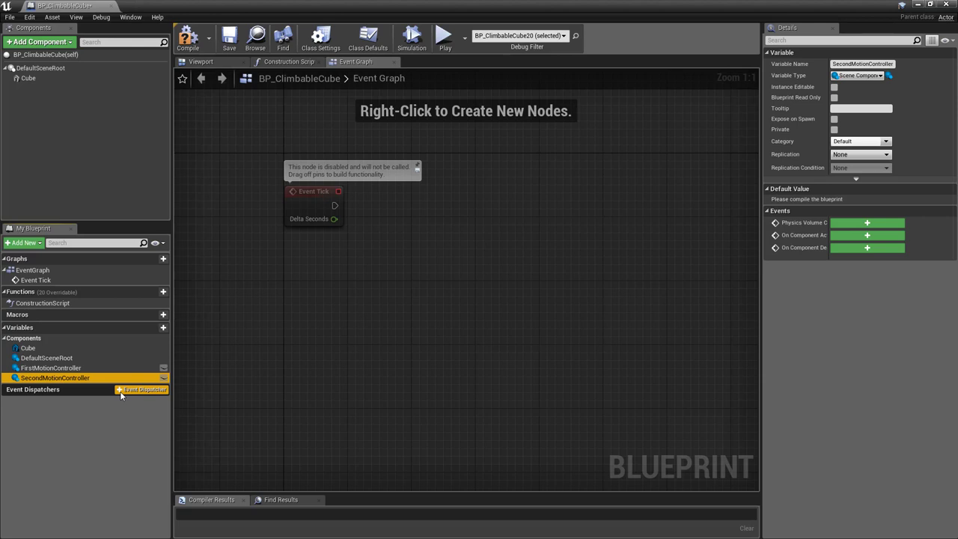
Add a MotionControllerPawn variable typed as a Motion Controller Pawn object reference
left_click(166, 330)
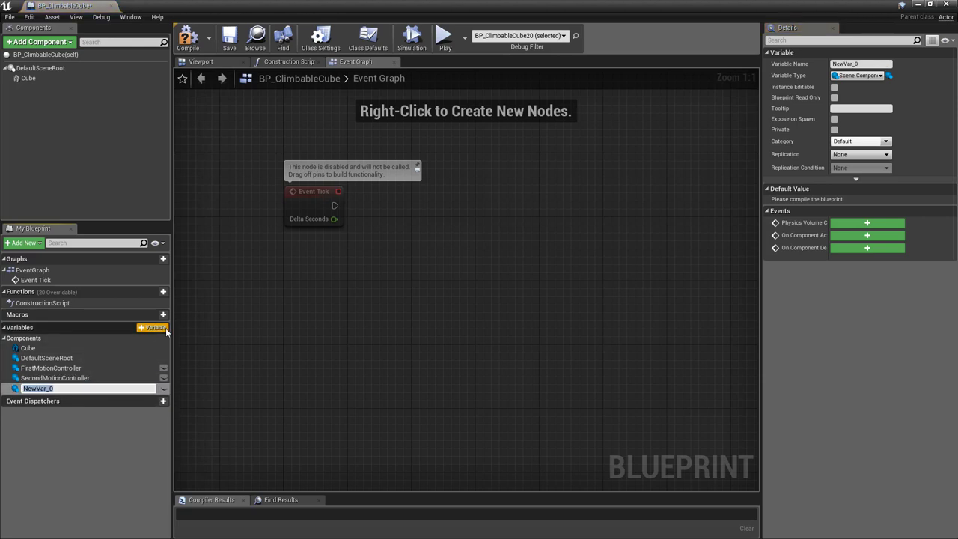
type("MotionControllerPawn")
key("Return")
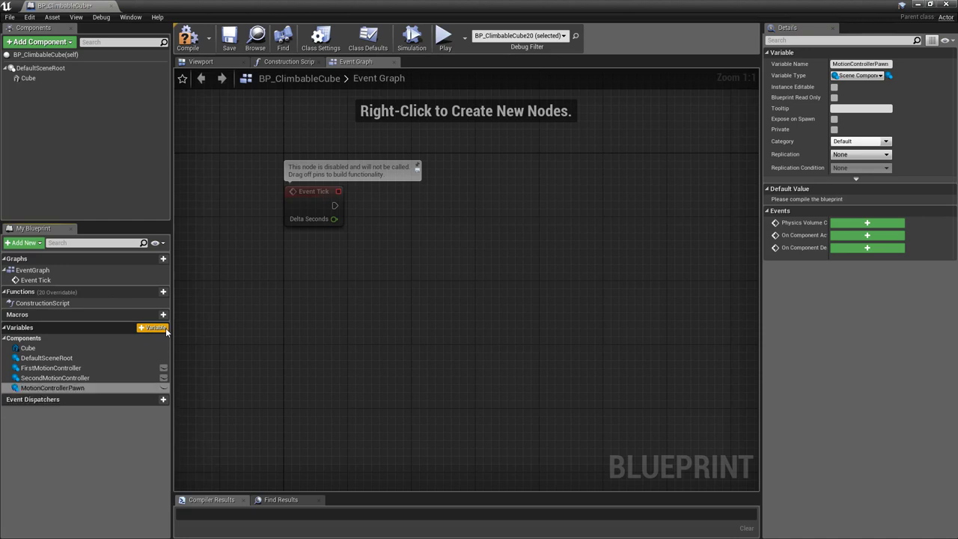
left_click(874, 78)
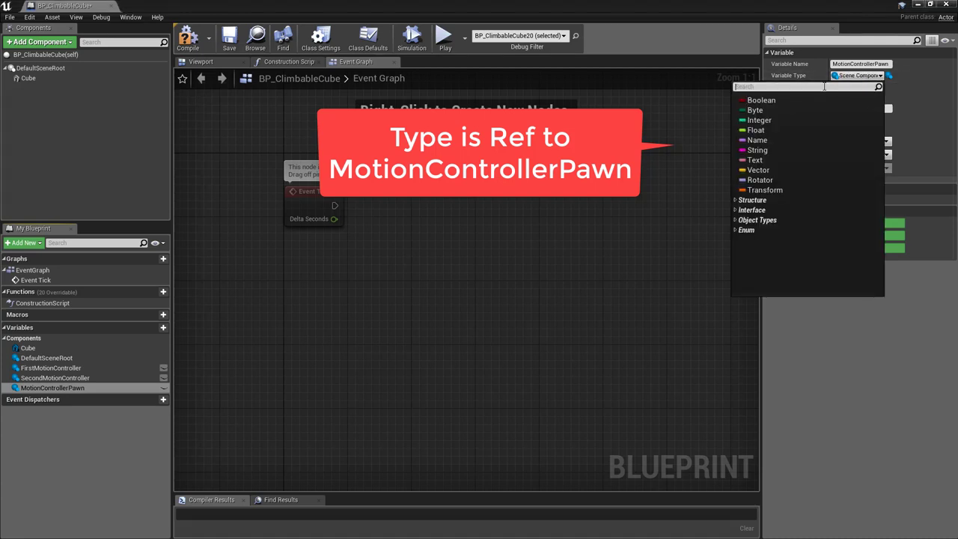
type("MotionController")
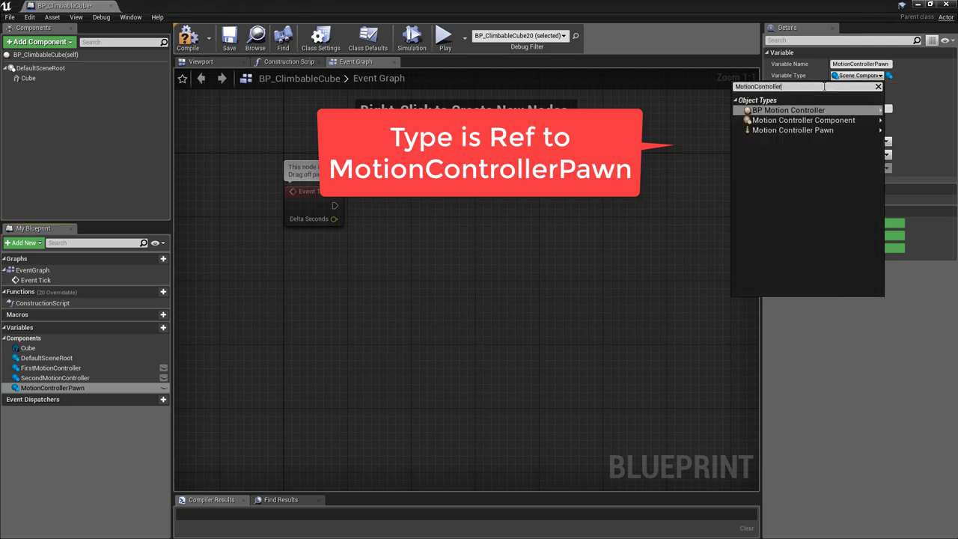
mouse_move(825, 127)
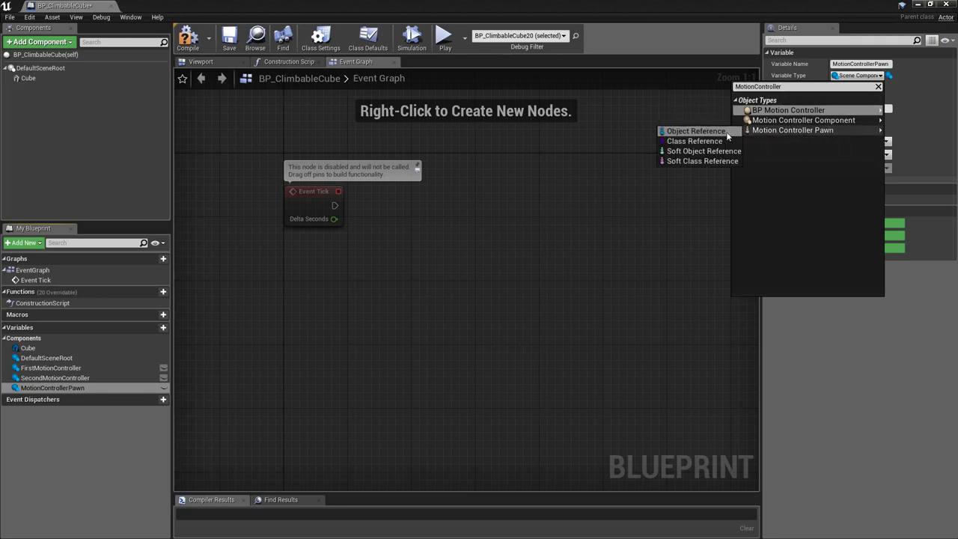
left_click(696, 131)
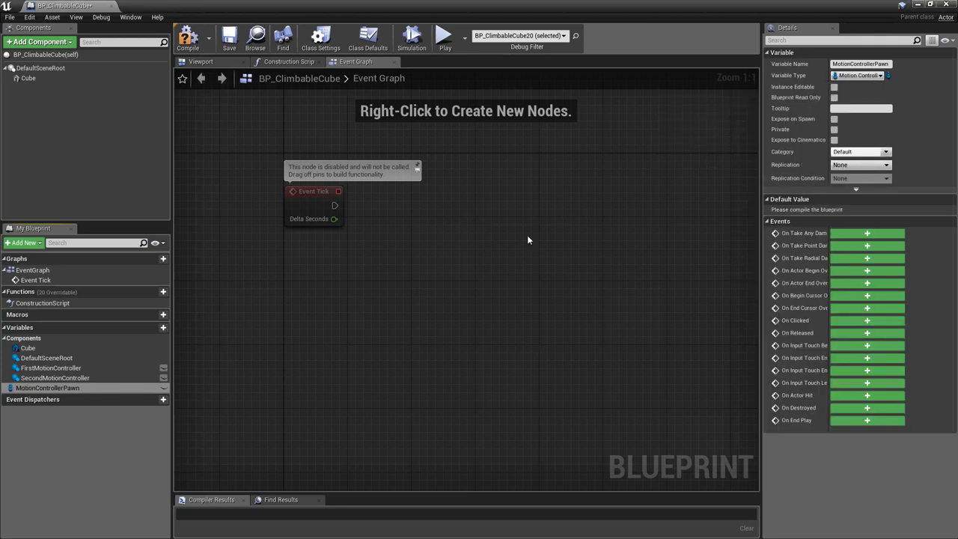
Add a PivotPoint Vector variable, then compile and save the blueprint
left_click(166, 331)
type("Poi")
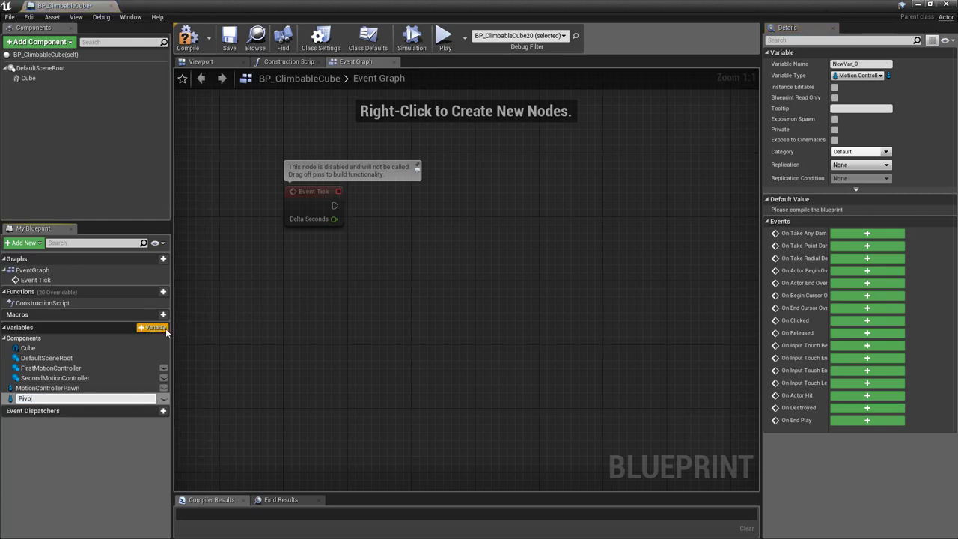
type("nt")
key("Return")
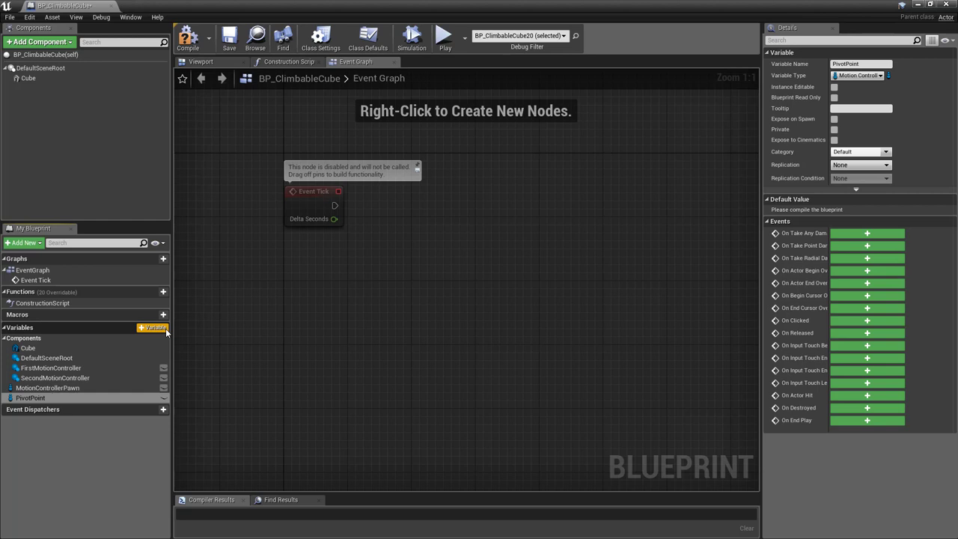
left_click(11, 398)
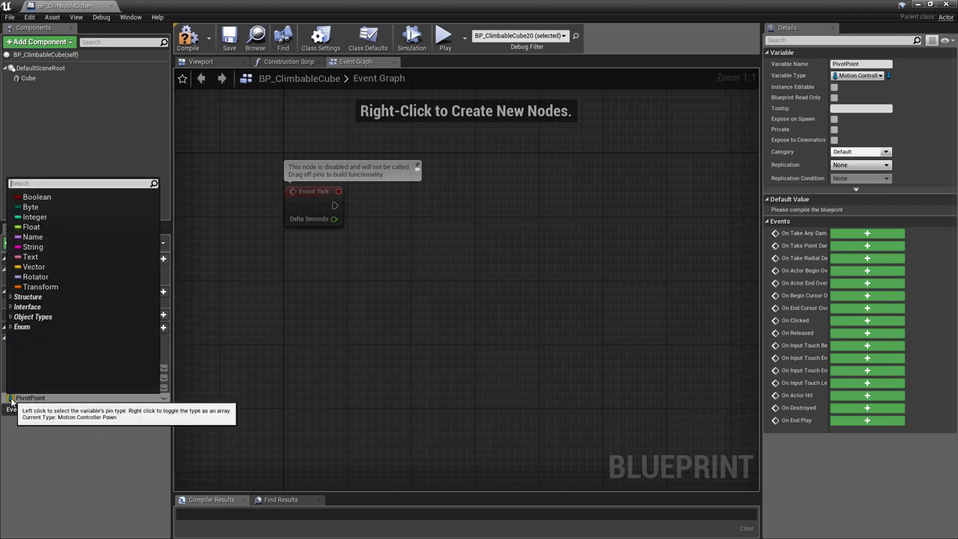
left_click(43, 267)
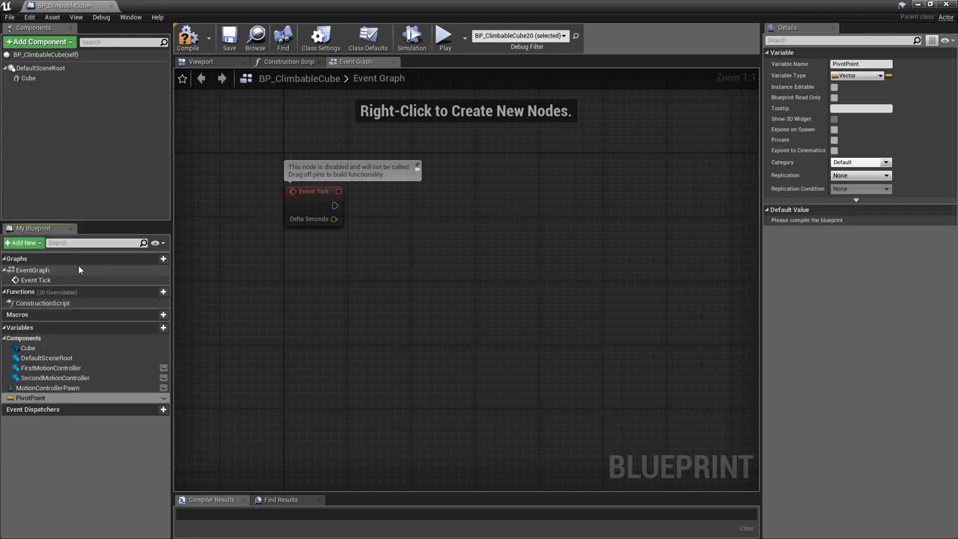
left_click(188, 38)
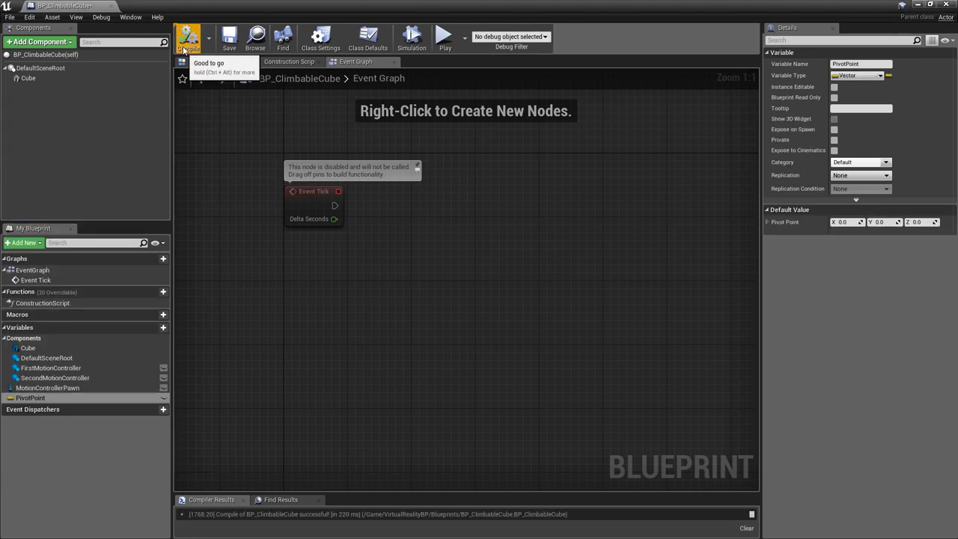
left_click(228, 40)
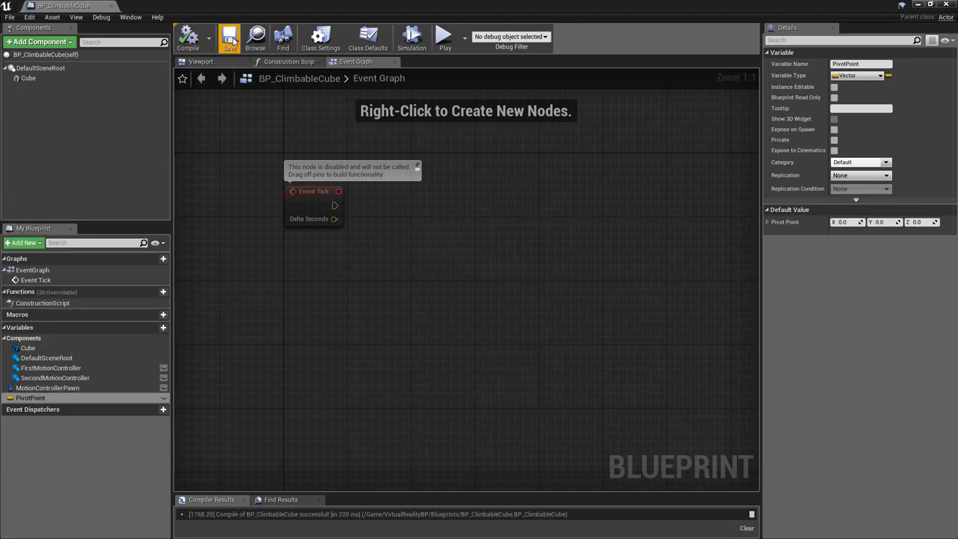
Add ClimbActorInterface under Implemented Interfaces in Class Settings, then compile and save BP_ClimbableCube
left_click(333, 45)
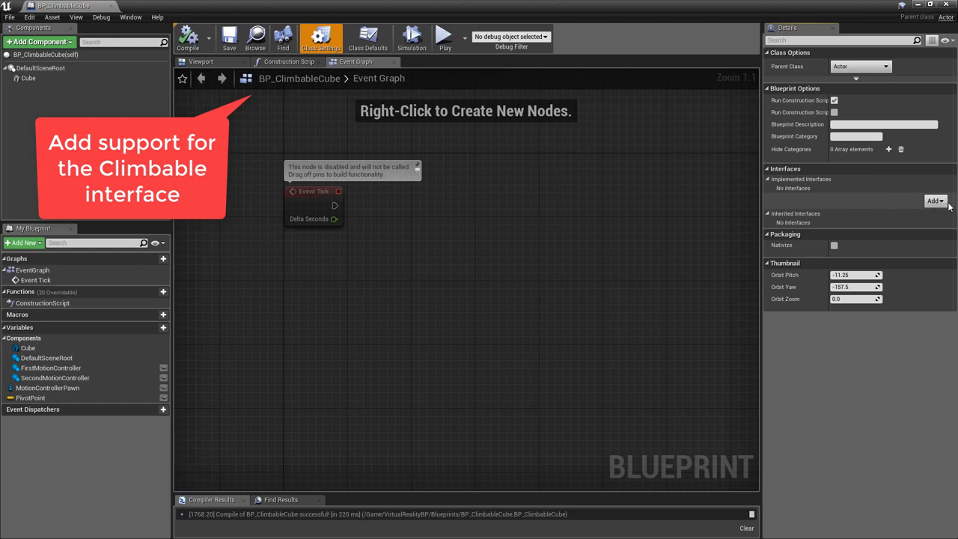
left_click(942, 201)
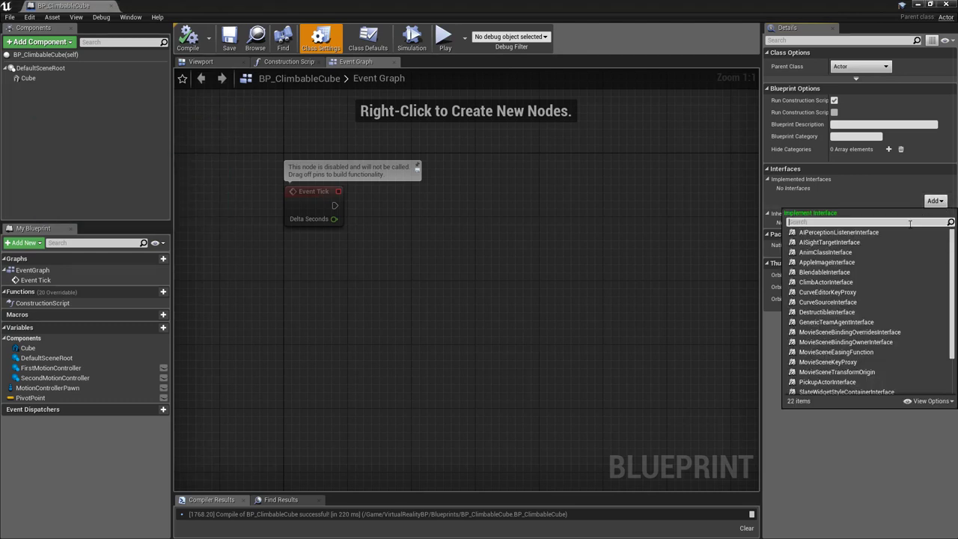
type("clim")
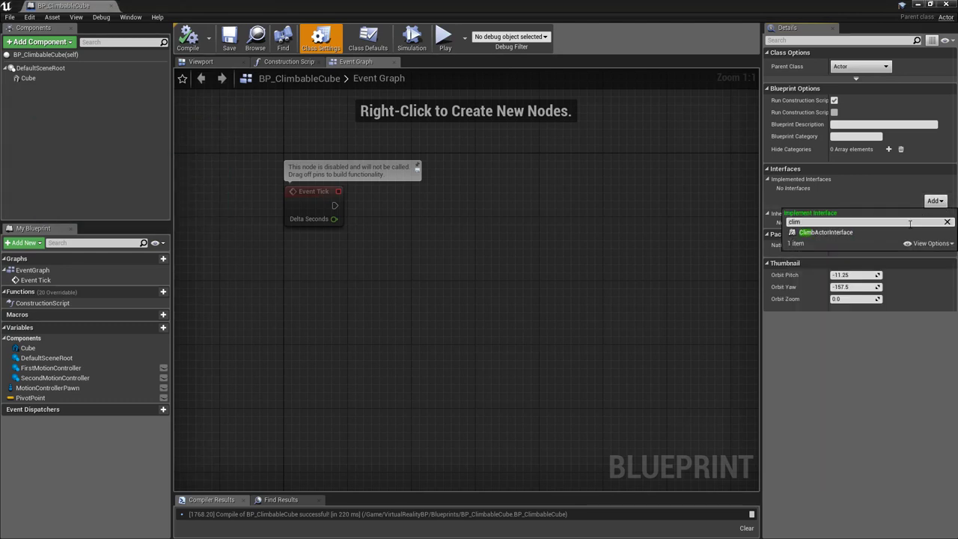
left_click(850, 233)
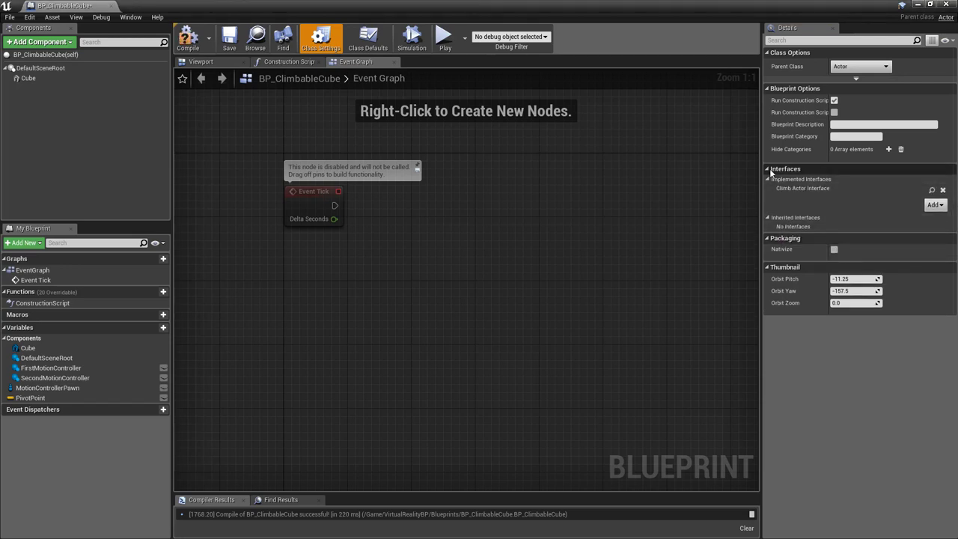
left_click(187, 36)
left_click(230, 41)
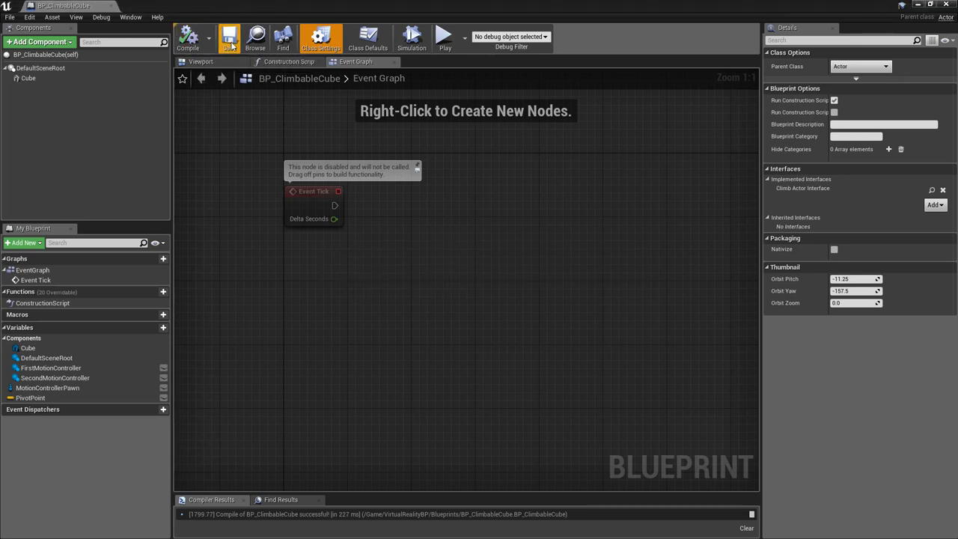
Add an Event Climb node to the Event Graph
right_click(289, 302)
type("ev")
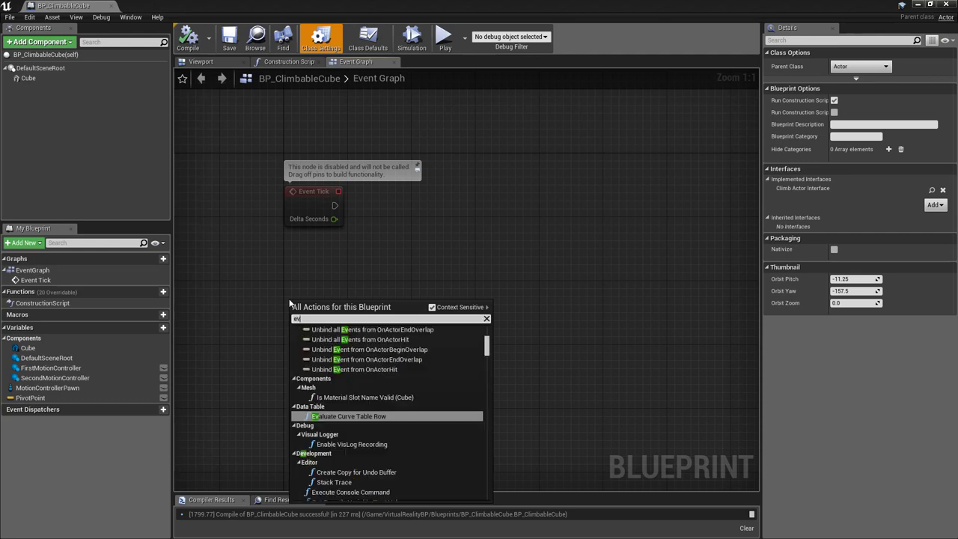
type("ent")
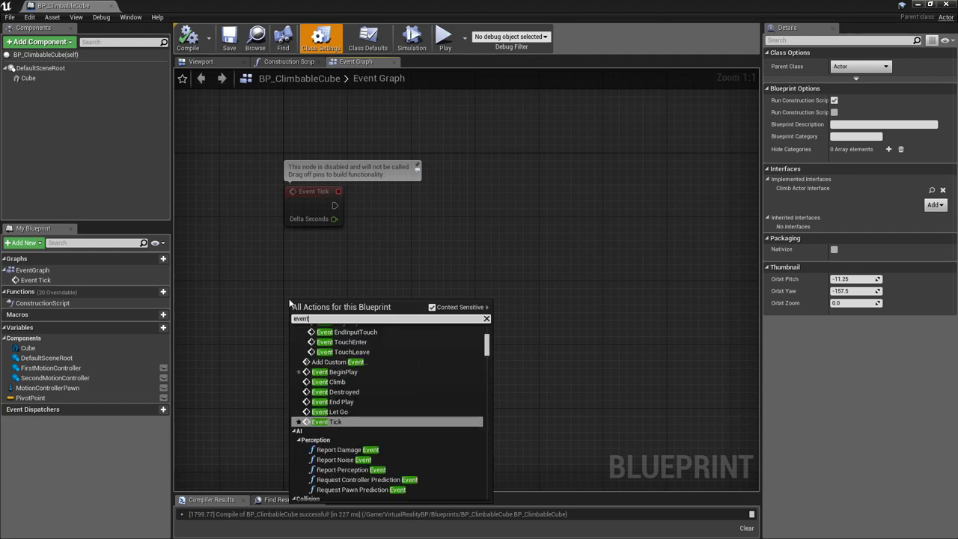
type(" cli")
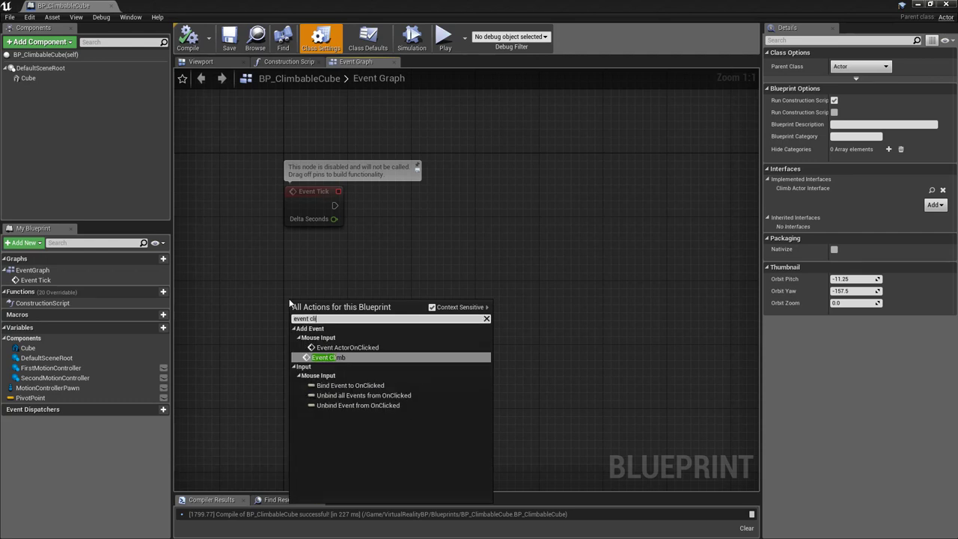
left_click(348, 357)
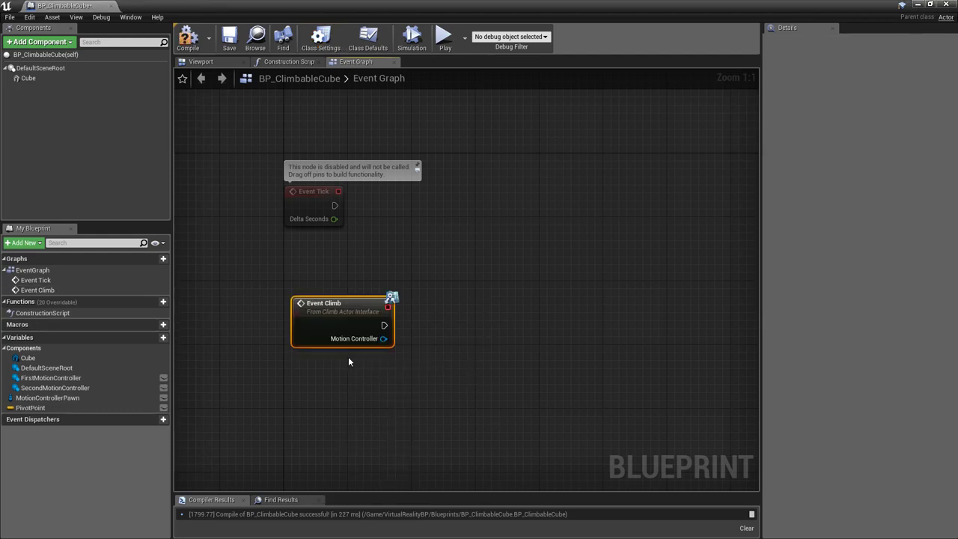
left_click_drag(339, 303, 332, 342)
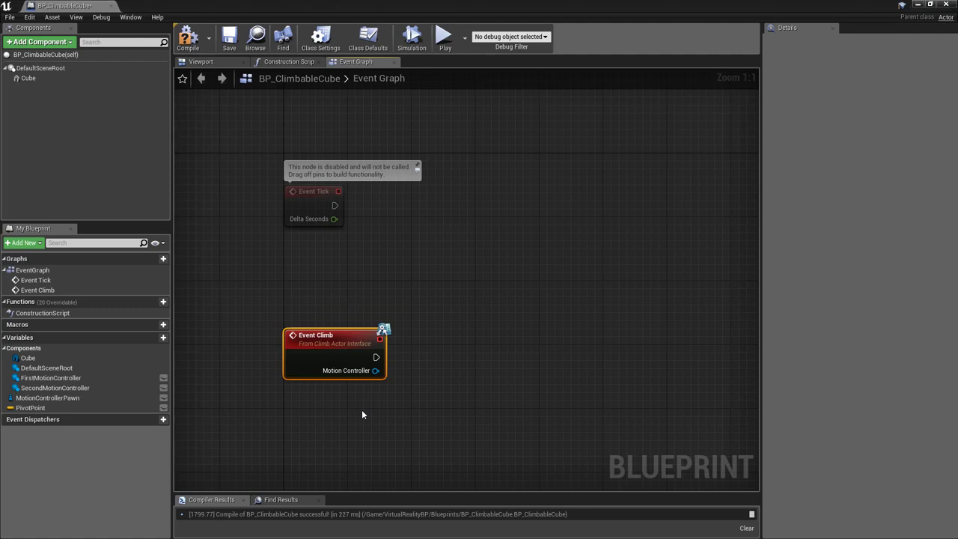
Wire Event Climb's execution into a new Branch node placed level with it
scroll(419, 378, "down", 1)
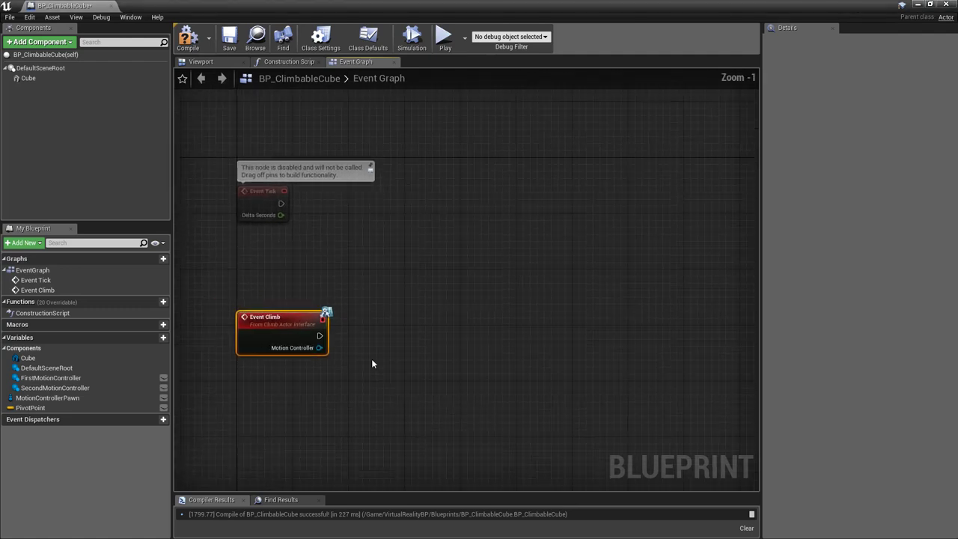
left_click_drag(320, 336, 632, 340)
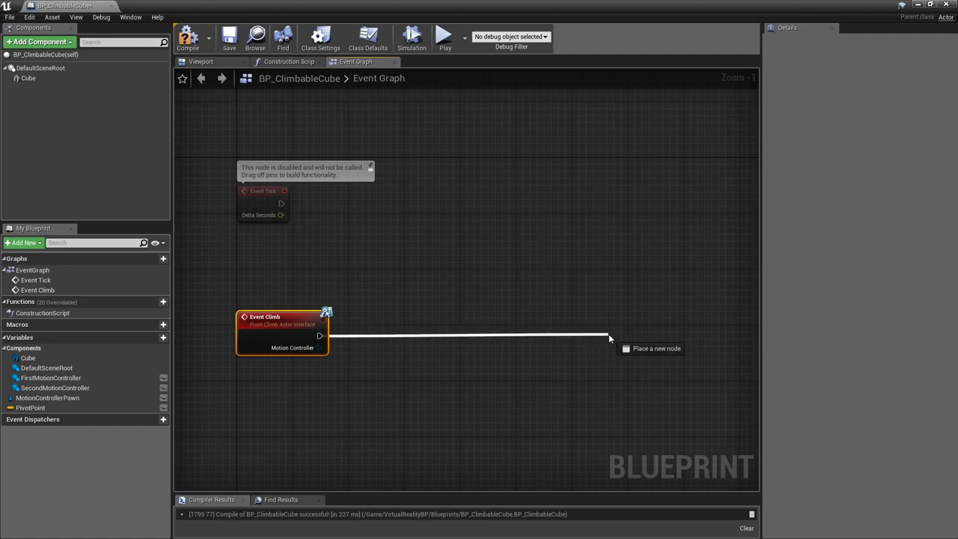
type("branch")
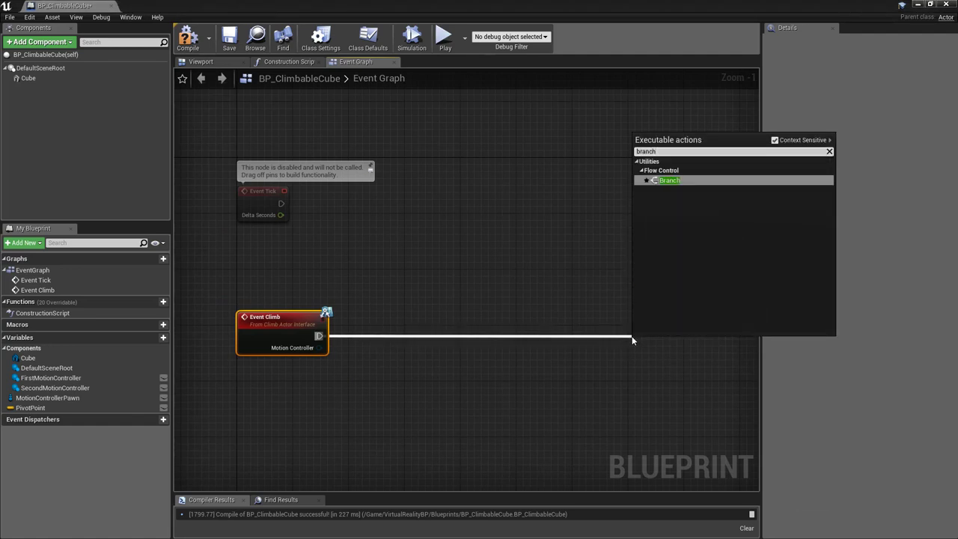
key("Return")
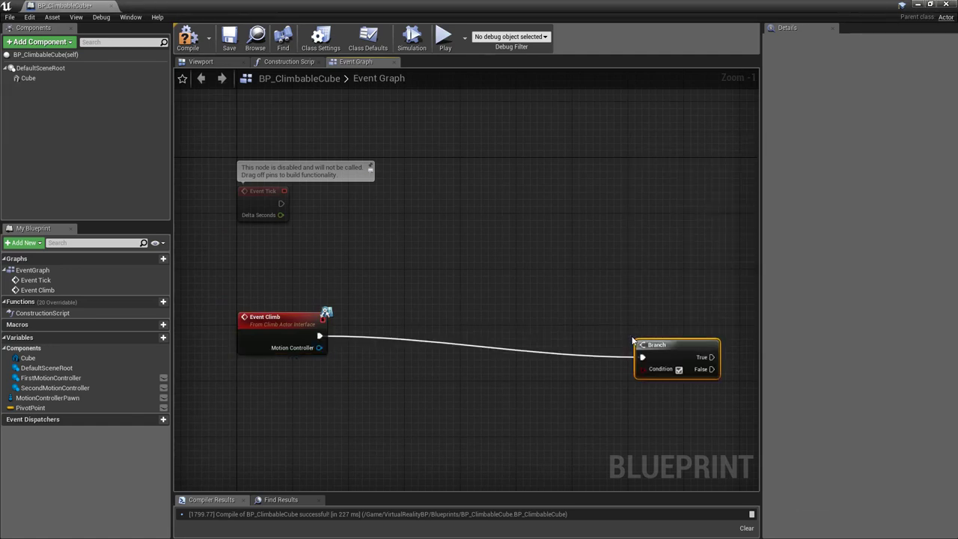
left_click_drag(667, 345, 660, 324)
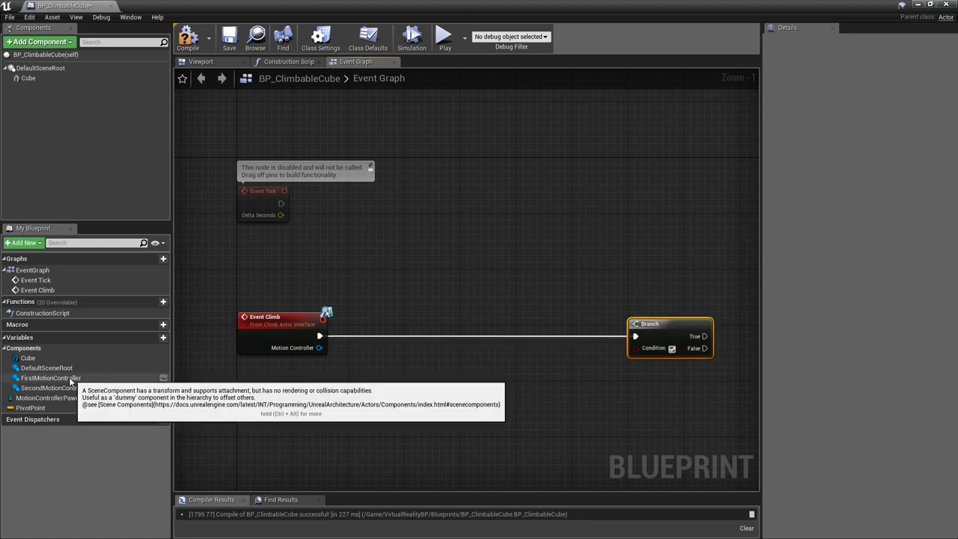
Feed an Is Valid check on First Motion Controller into the Branch condition
left_click_drag(141, 378, 393, 374)
left_click(409, 386)
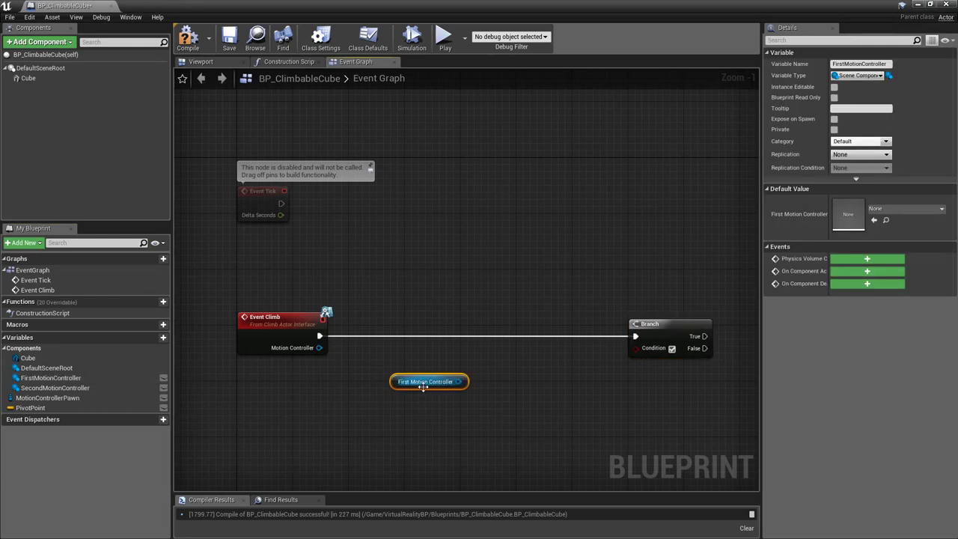
left_click_drag(459, 382, 493, 384)
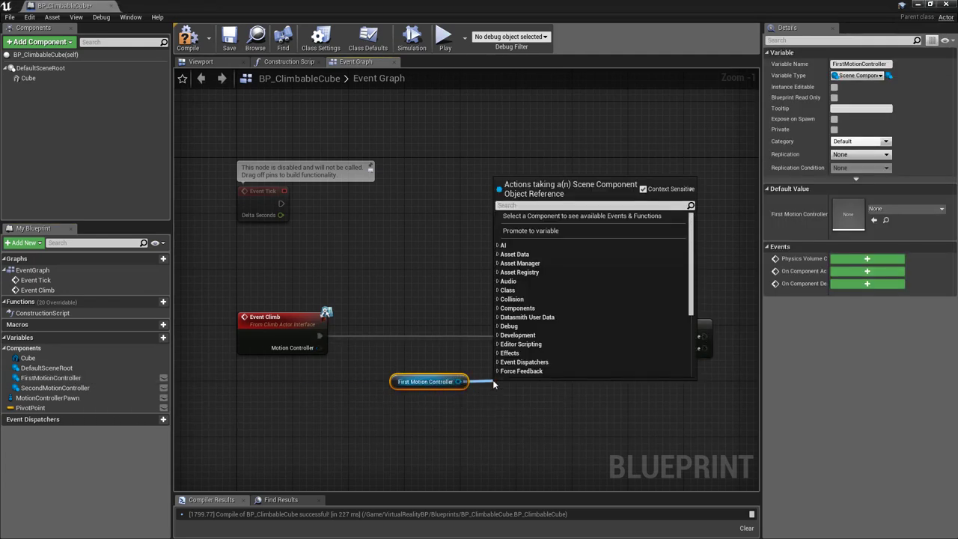
type("isvalid")
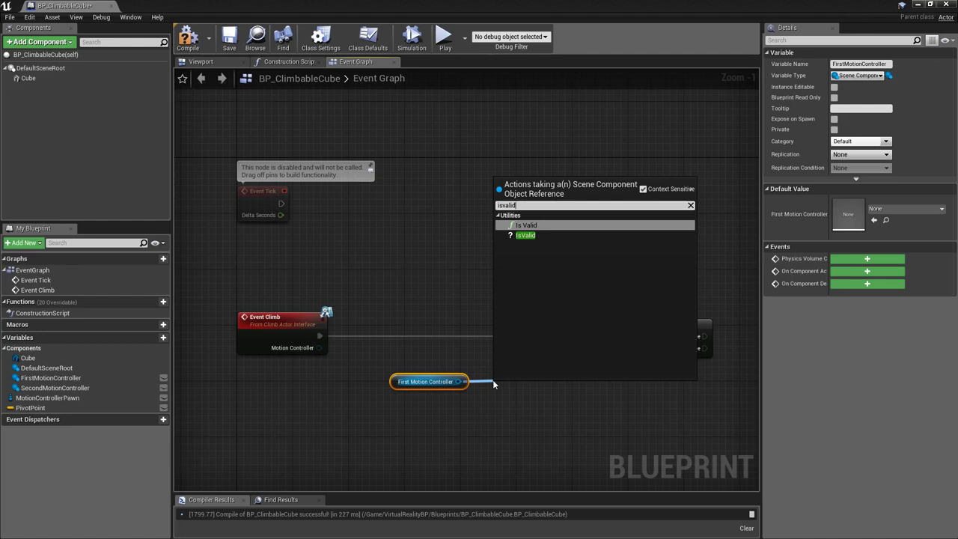
left_click(541, 224)
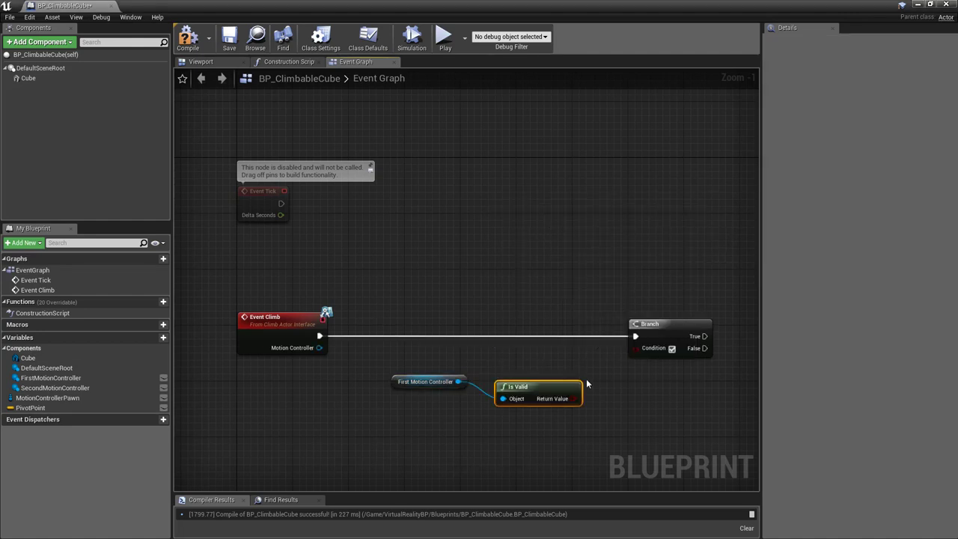
left_click_drag(575, 398, 635, 348)
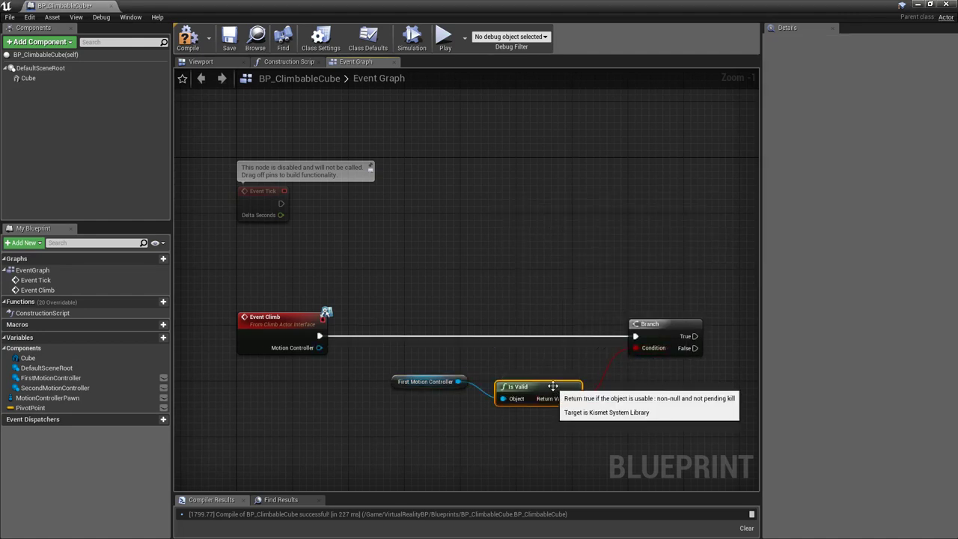
left_click_drag(553, 386, 559, 365)
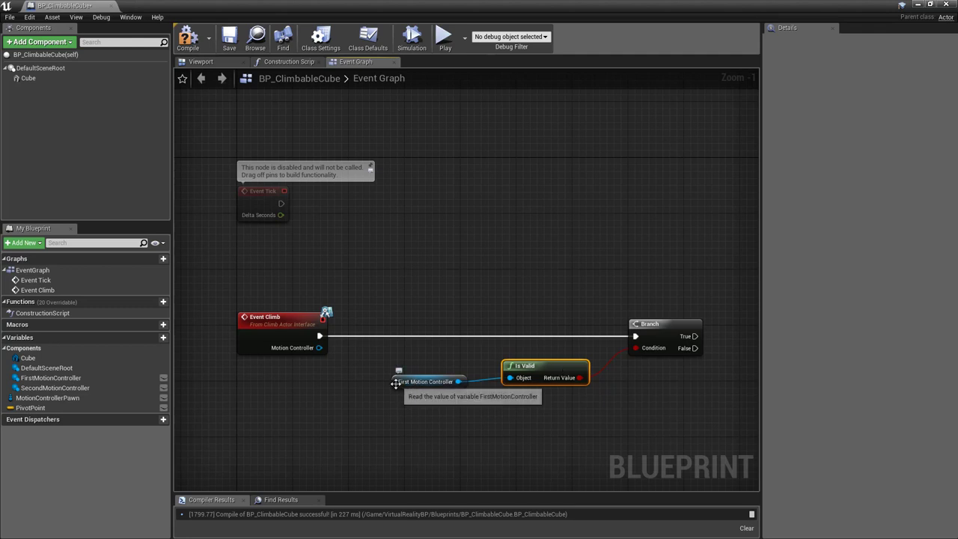
left_click_drag(396, 383, 395, 375)
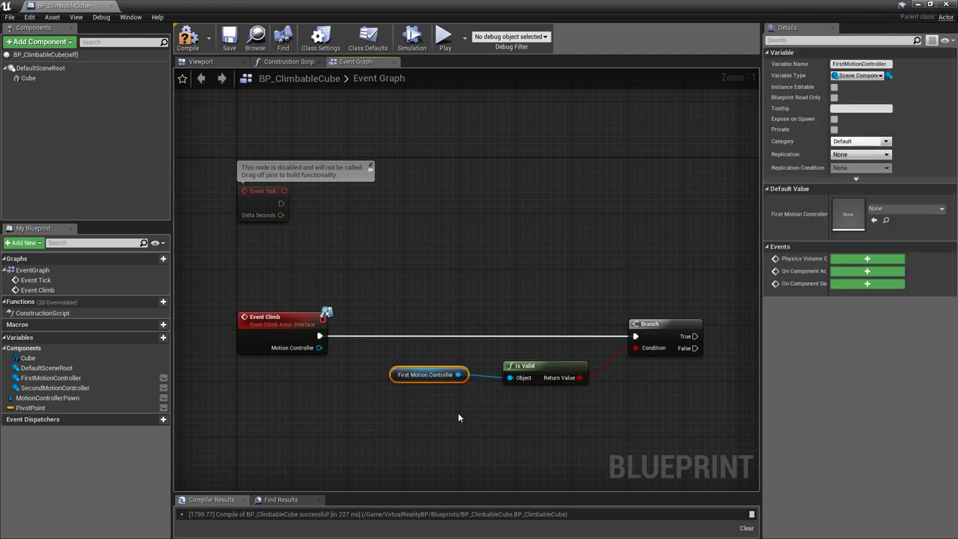
right_click_drag(459, 415, 350, 373)
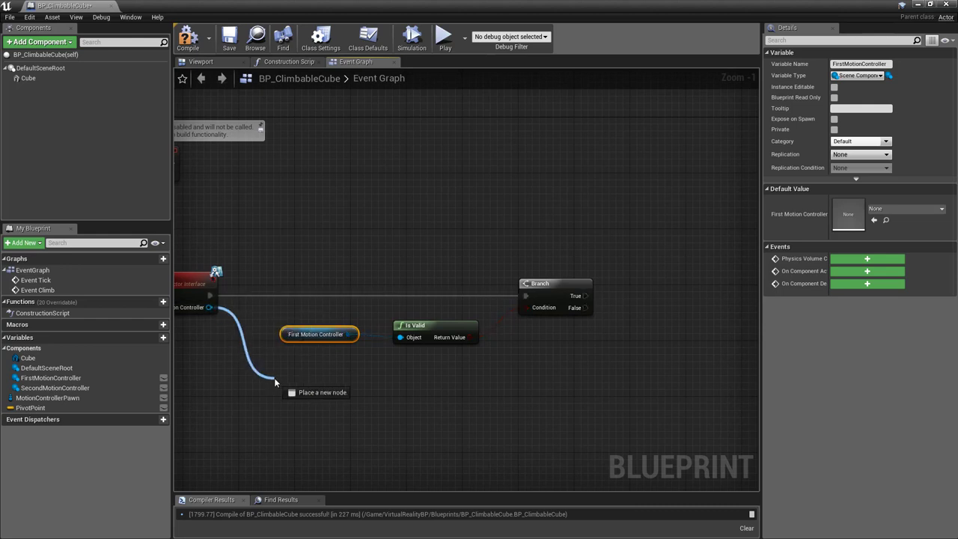
Route Event Climb's Motion Controller pin through two reroute points and drag in SecondMotionController
left_click_drag(209, 307, 274, 377)
type("rer")
left_click(328, 302)
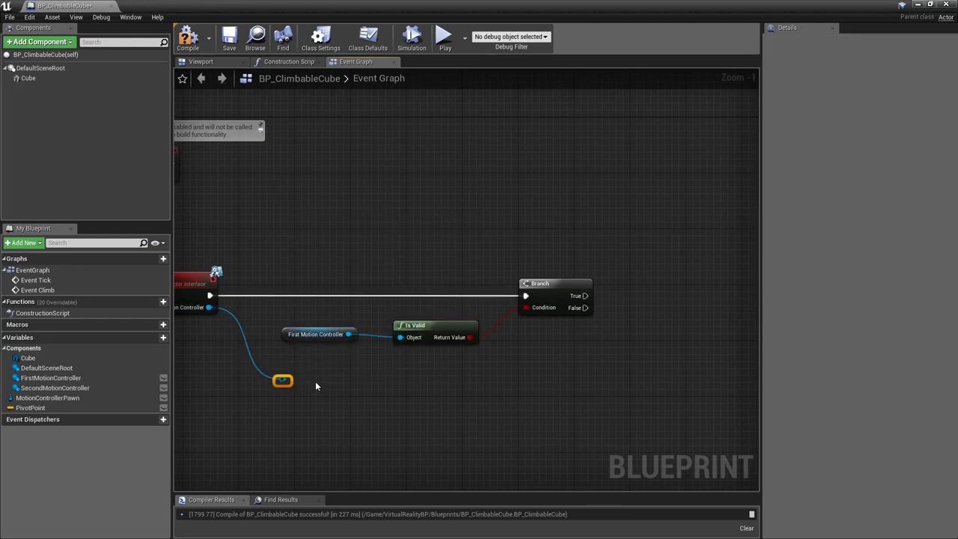
left_click_drag(282, 379, 568, 380)
type("re")
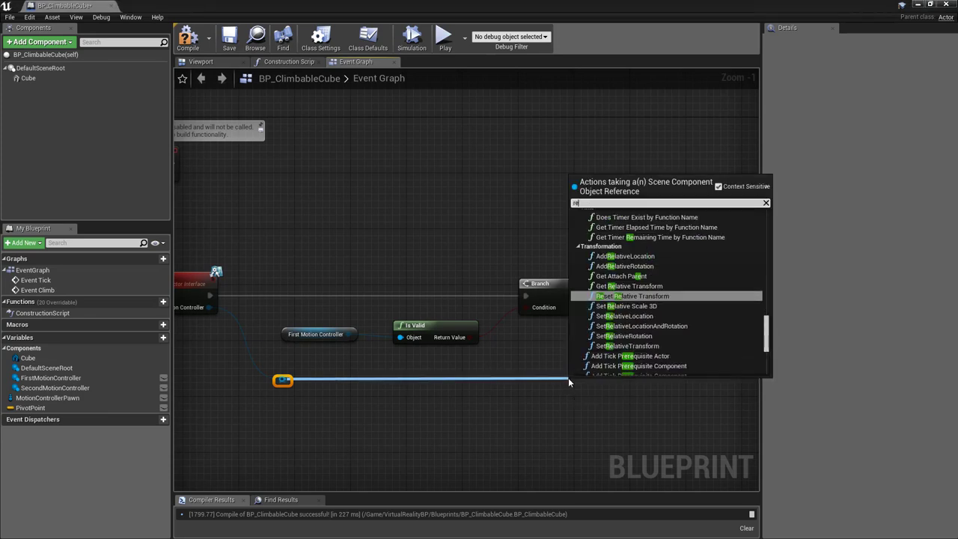
type("r")
left_click(623, 302)
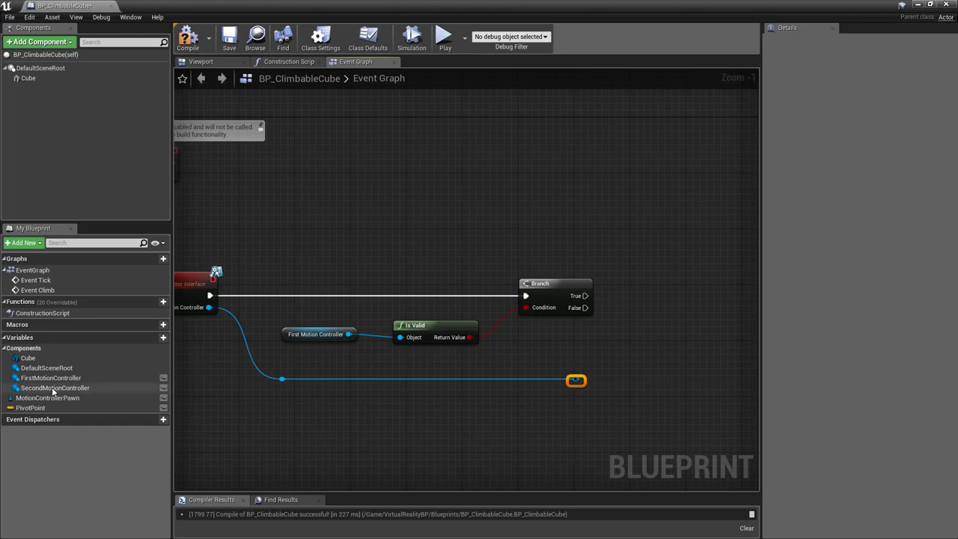
left_click_drag(52, 388, 601, 308)
Set Second Motion Controller on Branch True from the rerouted controller wire
left_click(629, 327)
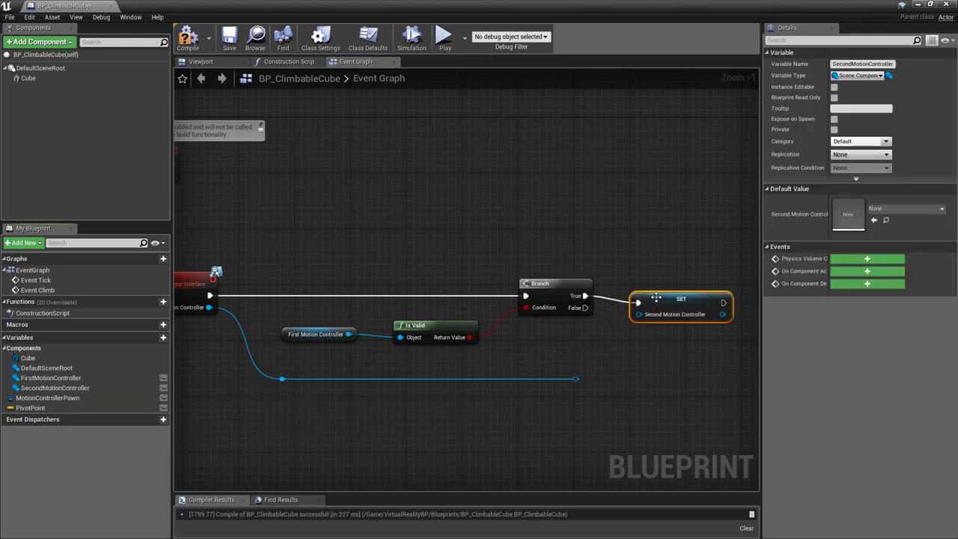
left_click_drag(663, 292, 684, 292)
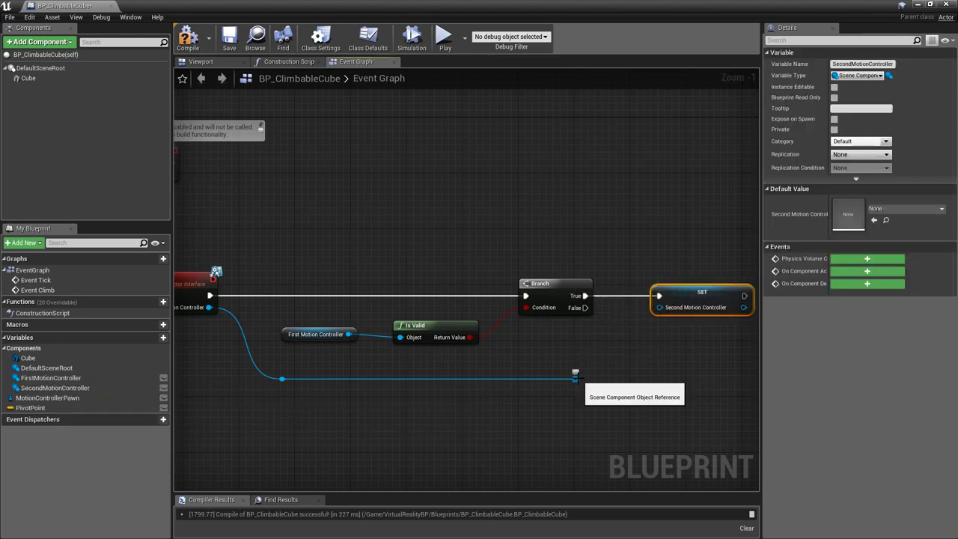
left_click_drag(577, 379, 659, 310)
right_click_drag(652, 382, 502, 366)
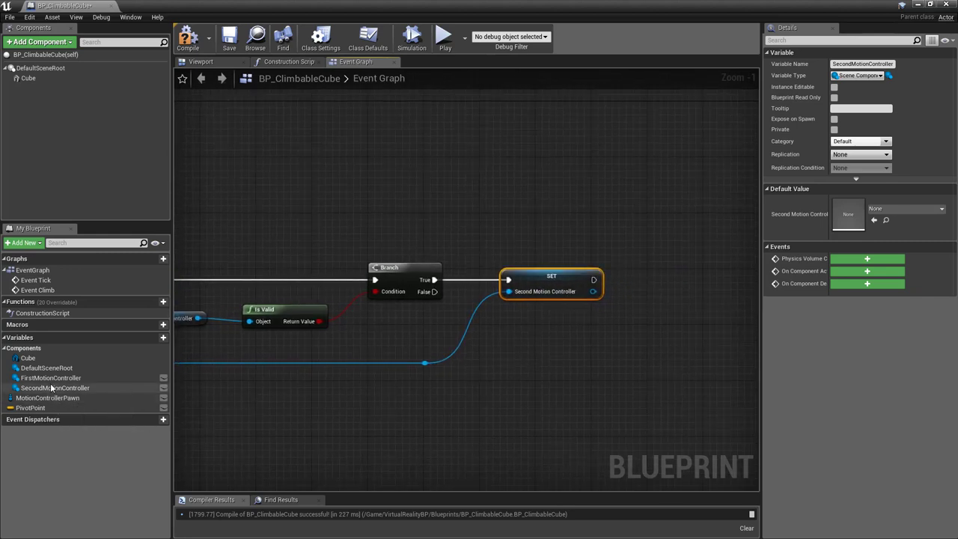
Set First Motion Controller on Branch False from the same rerouted controller
mouse_move(51, 378)
left_mouse_down()
mouse_move(469, 368)
mouse_move(500, 285)
left_mouse_up()
left_click(524, 303)
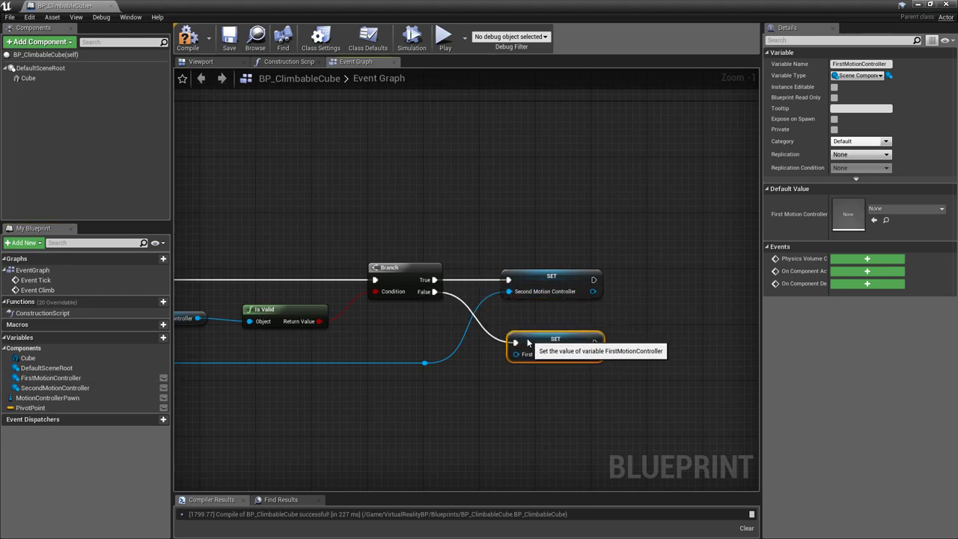
left_click_drag(524, 340, 531, 355)
left_click_drag(424, 363, 509, 362)
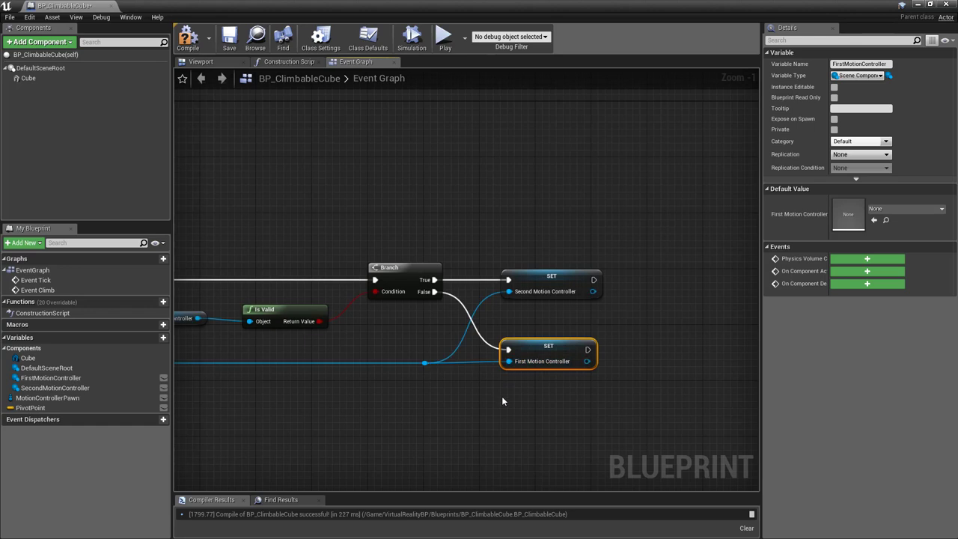
mouse_move(563, 327)
right_mouse_down()
mouse_move(484, 327)
mouse_move(427, 310)
right_mouse_up()
Join both setters' execution outputs at a single reroute point
left_click_drag(357, 275, 408, 311)
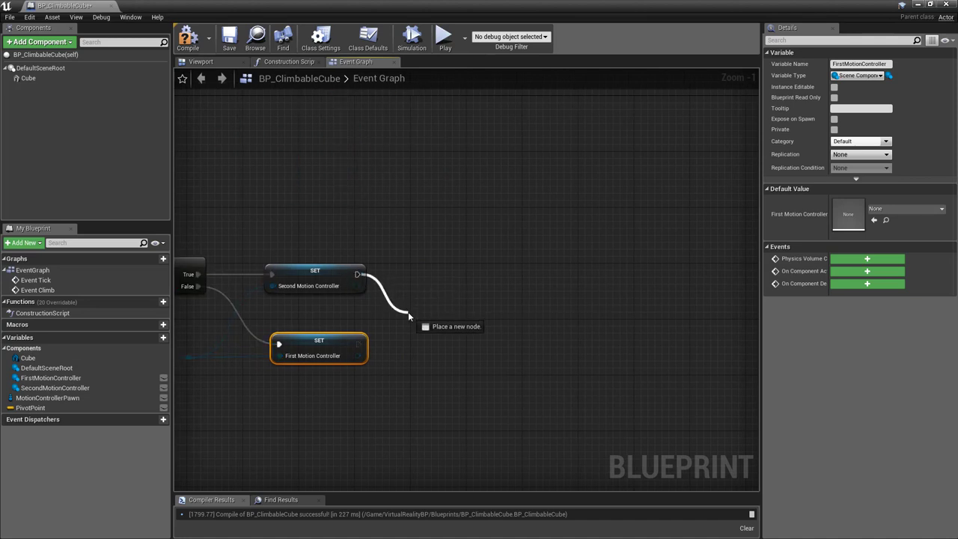
type("re")
scroll(479, 449, "down", 5)
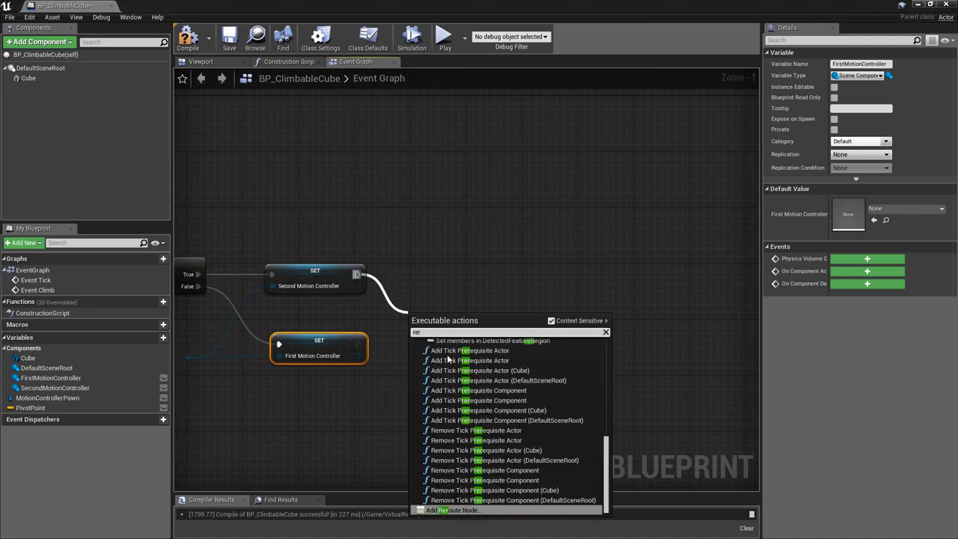
left_click(480, 512)
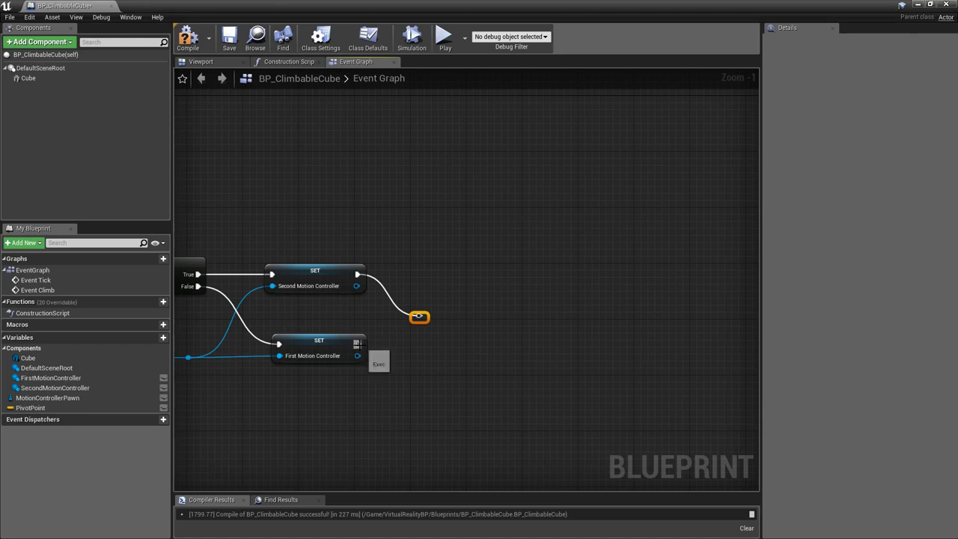
left_click_drag(359, 344, 414, 310)
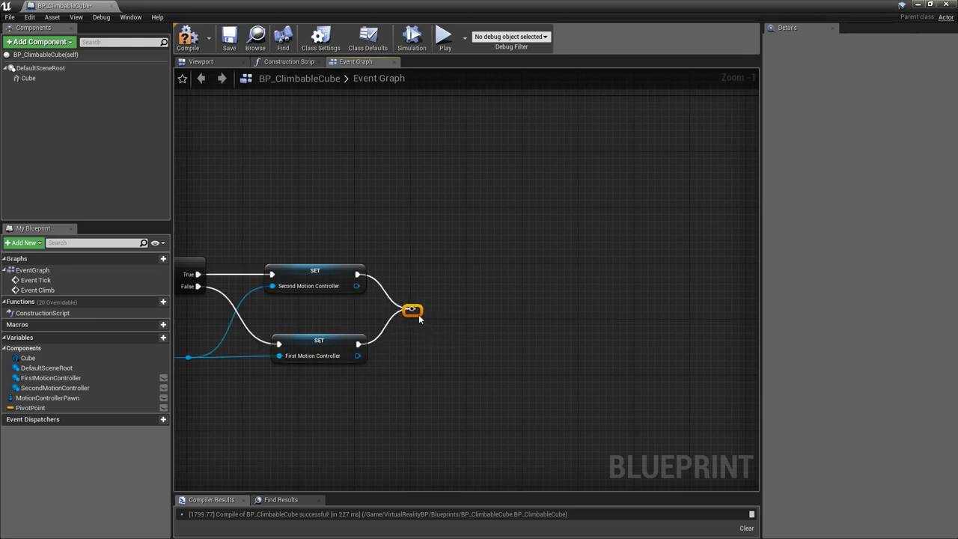
Continue execution from the joining reroute into a new Set Pivot Point node
right_click_drag(470, 320, 427, 317)
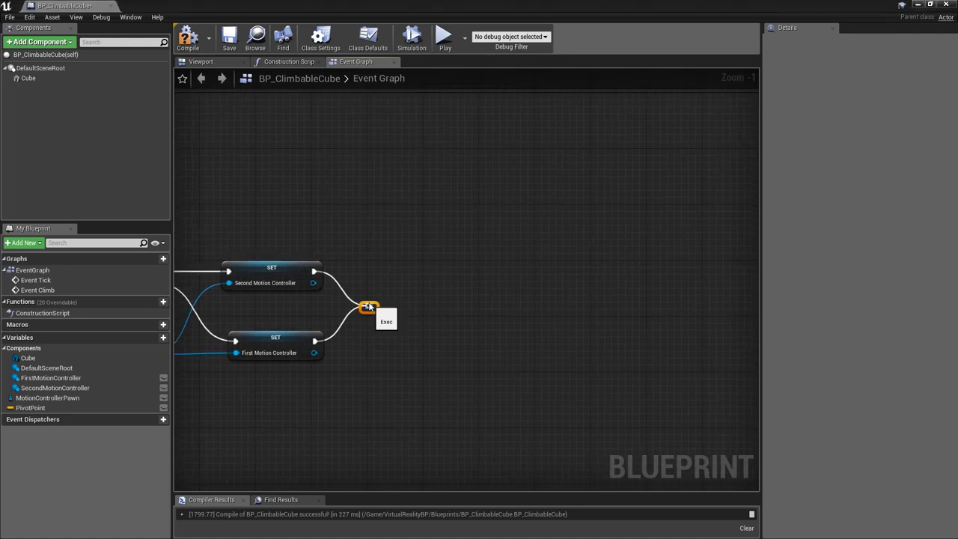
left_click_drag(372, 307, 670, 307)
type("set")
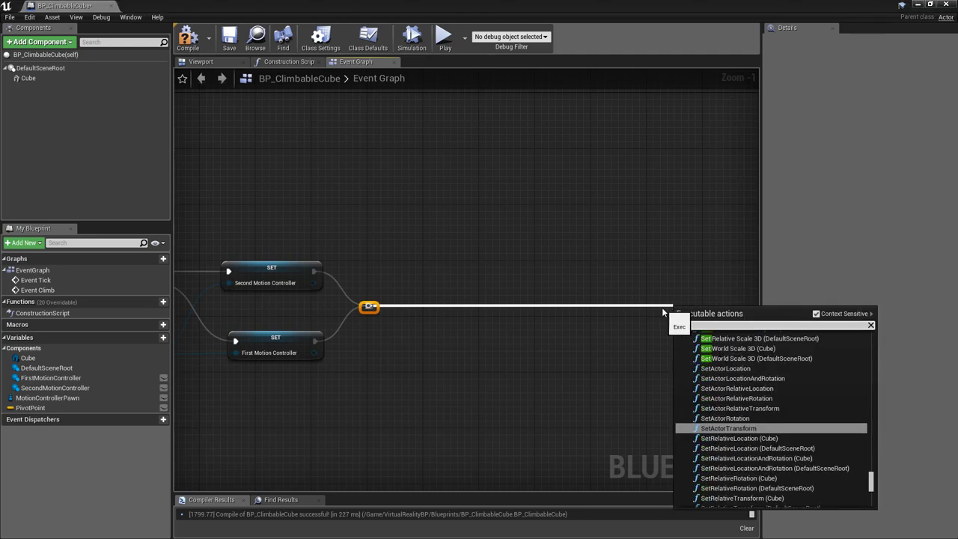
type(" pivot")
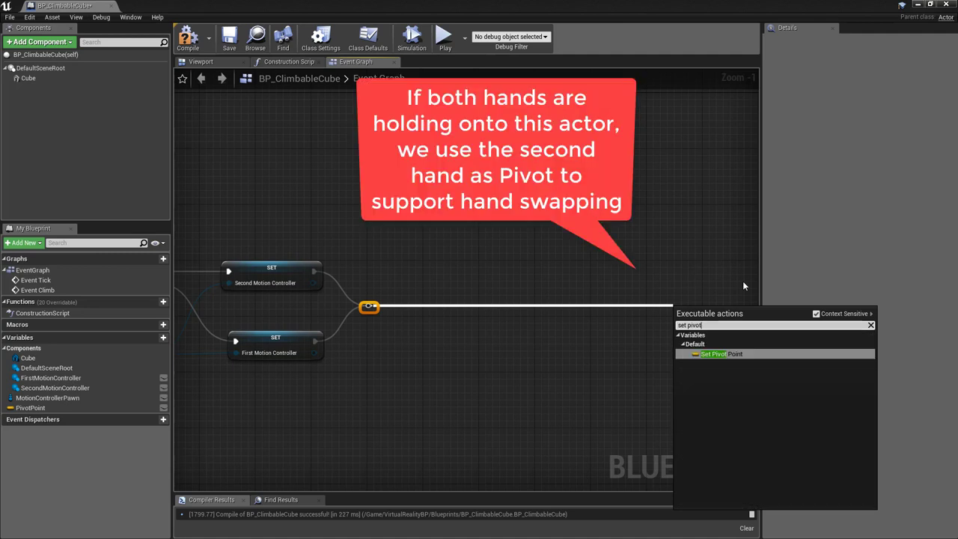
left_click(744, 355)
left_click_drag(728, 316, 715, 302)
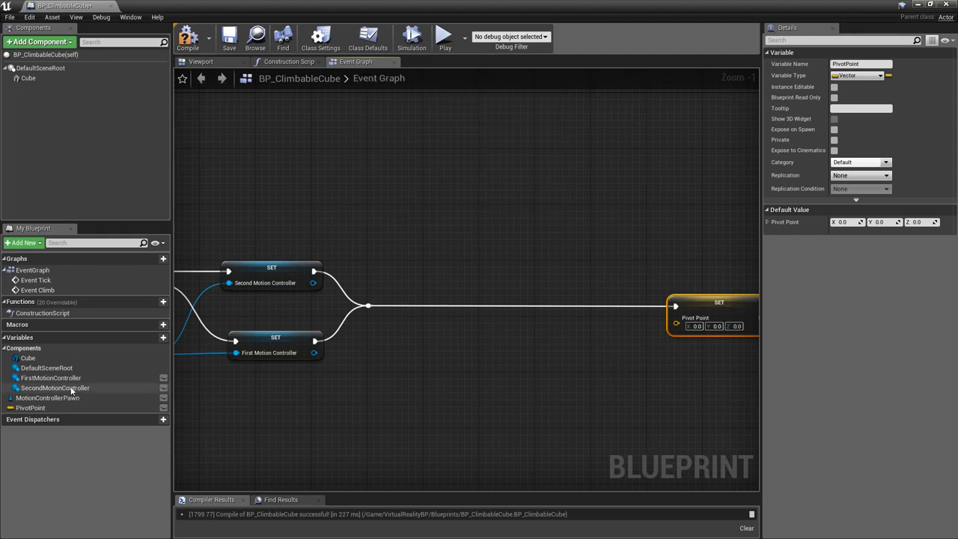
Add an Is Valid check on a Second Motion Controller getter
left_click_drag(69, 388, 387, 408)
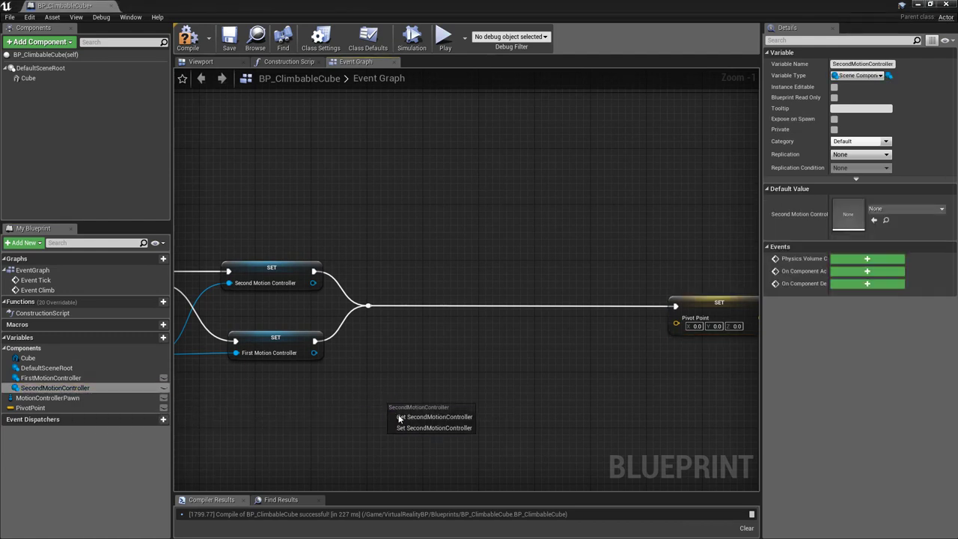
left_click(458, 414)
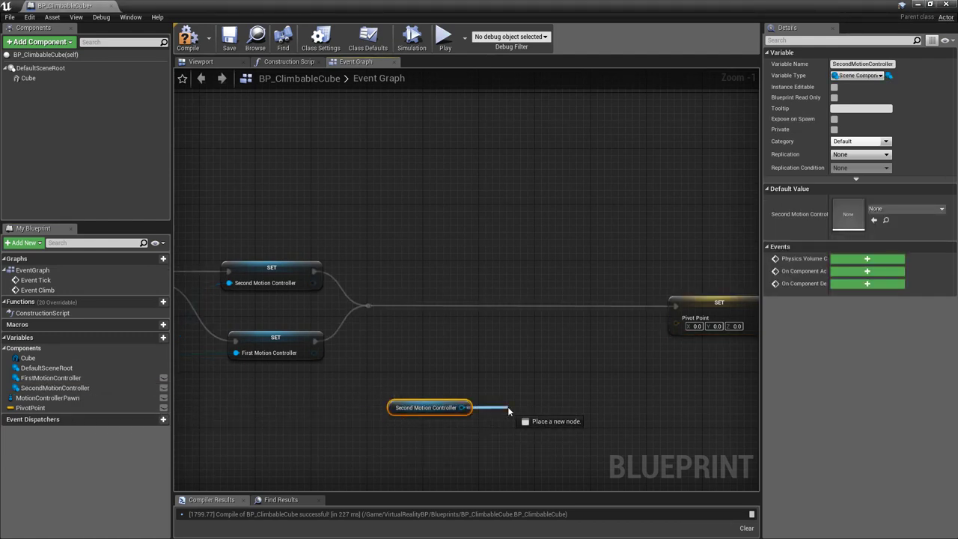
left_click_drag(464, 407, 507, 406)
type("isvalid")
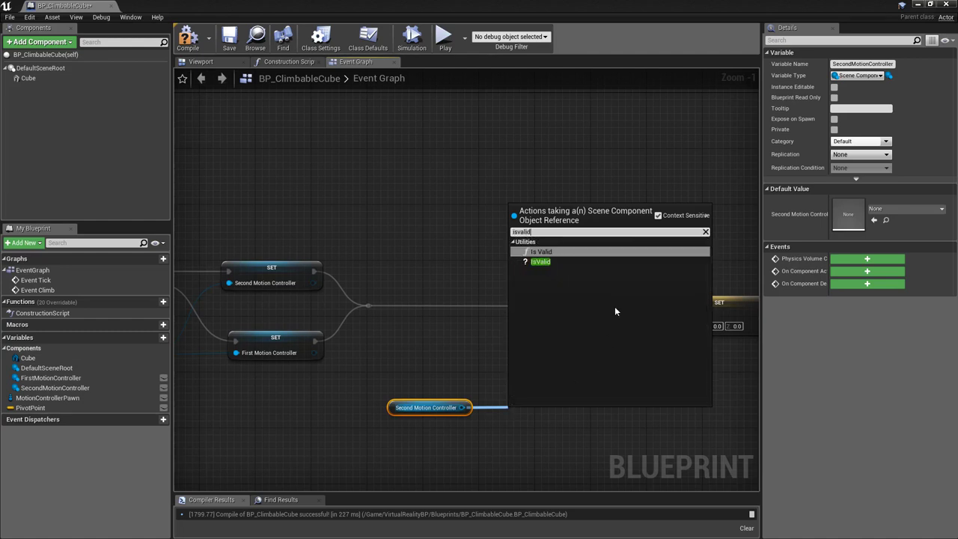
left_click(545, 252)
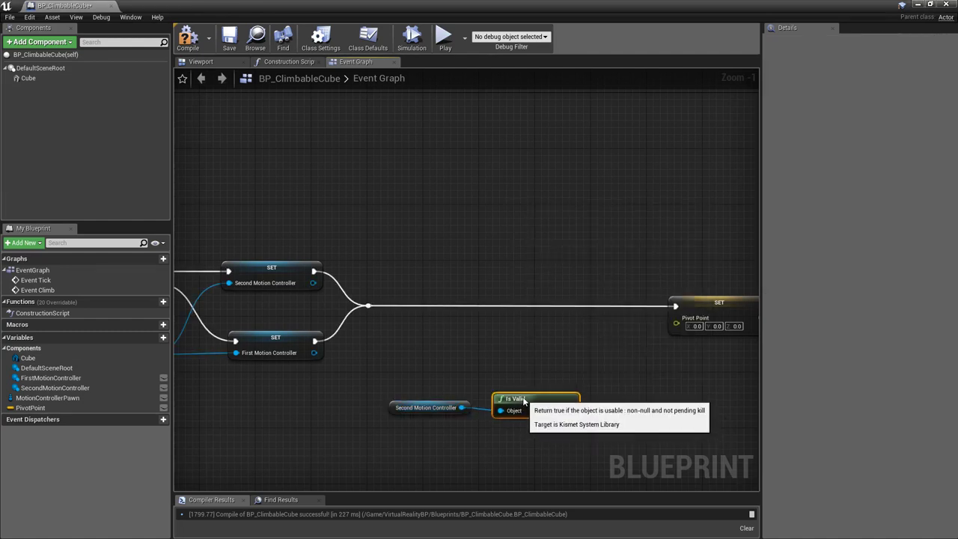
mouse_move(528, 407)
left_mouse_down()
mouse_move(514, 392)
mouse_move(458, 408)
left_mouse_up()
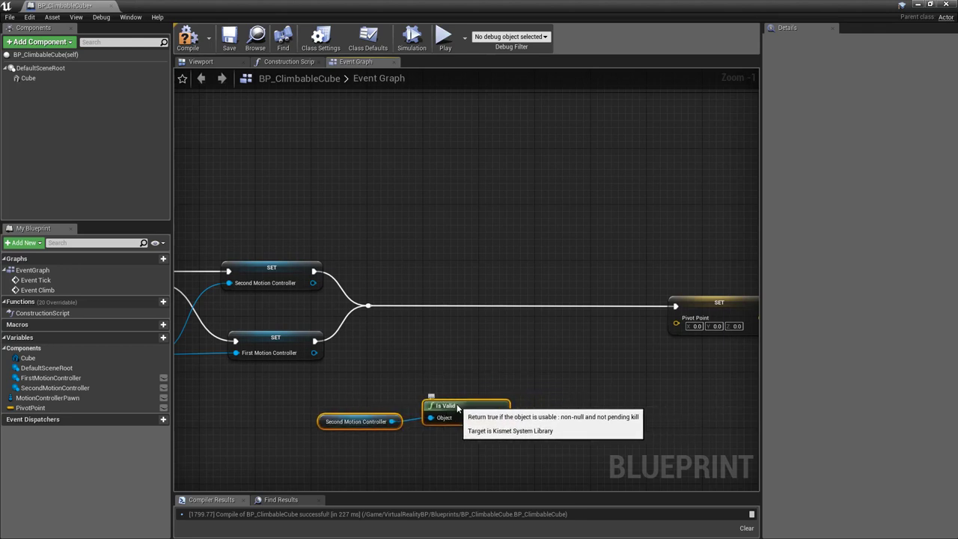
Add a Select node indexed by that Is Valid result and move the three nodes down-left
right_click(547, 372)
type("select")
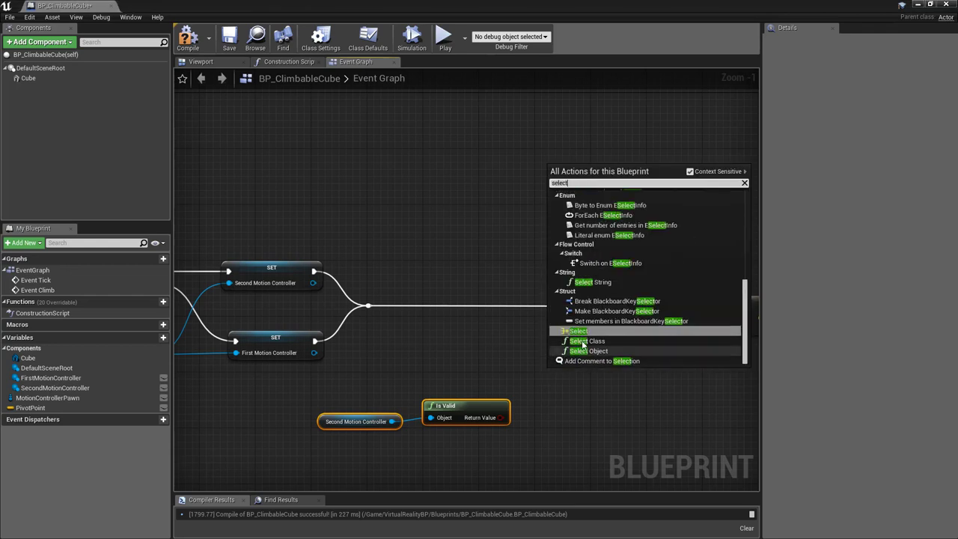
left_click(582, 330)
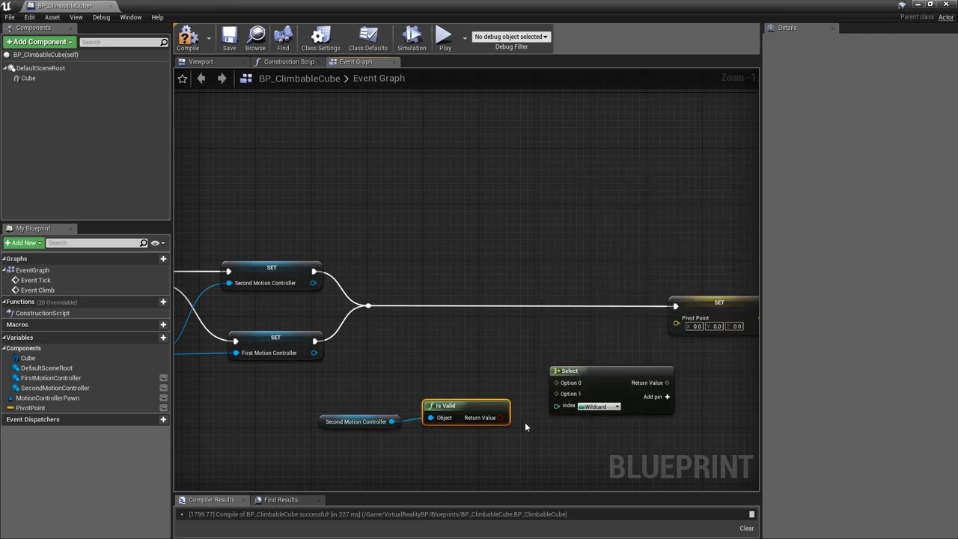
left_click_drag(500, 418, 556, 407)
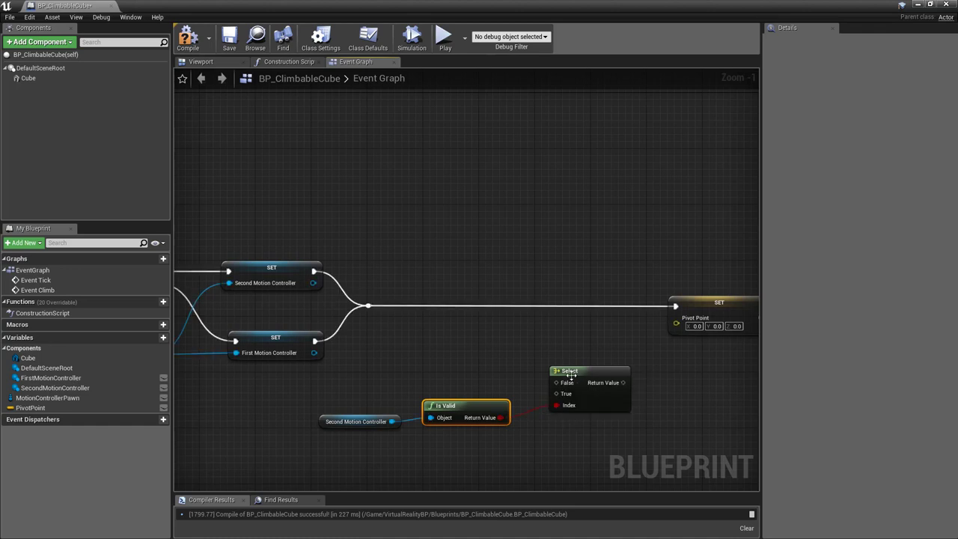
left_click_drag(573, 375, 554, 354)
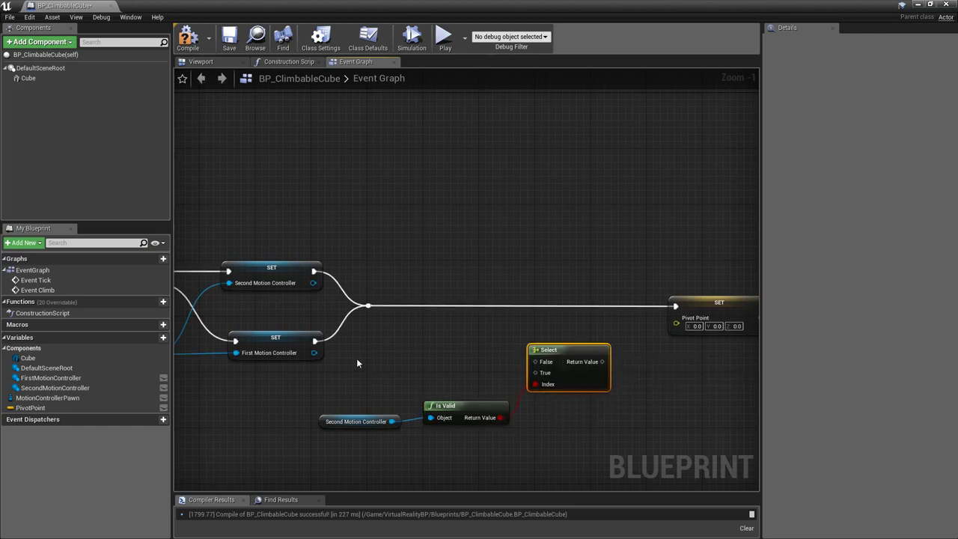
left_click_drag(356, 358, 550, 431)
left_click_drag(555, 355, 538, 382)
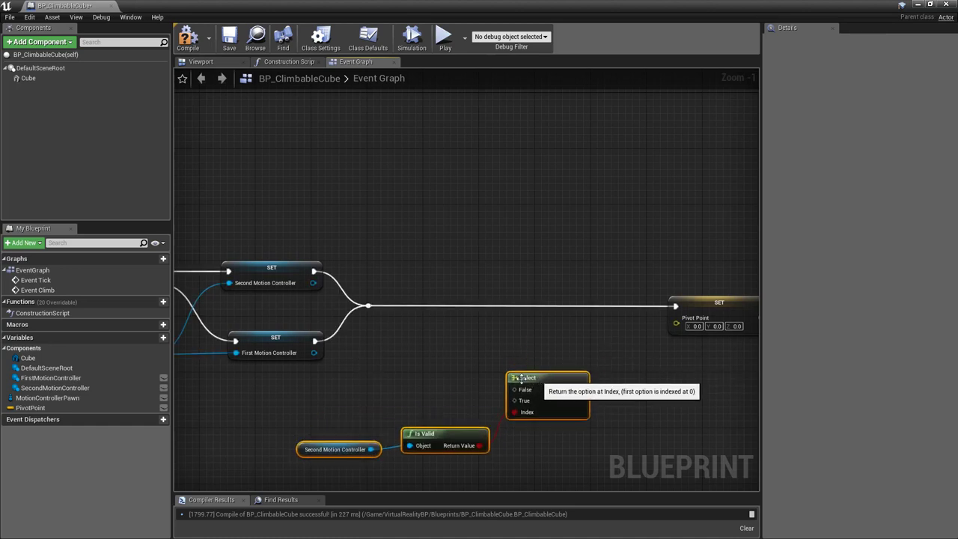
left_click(440, 383)
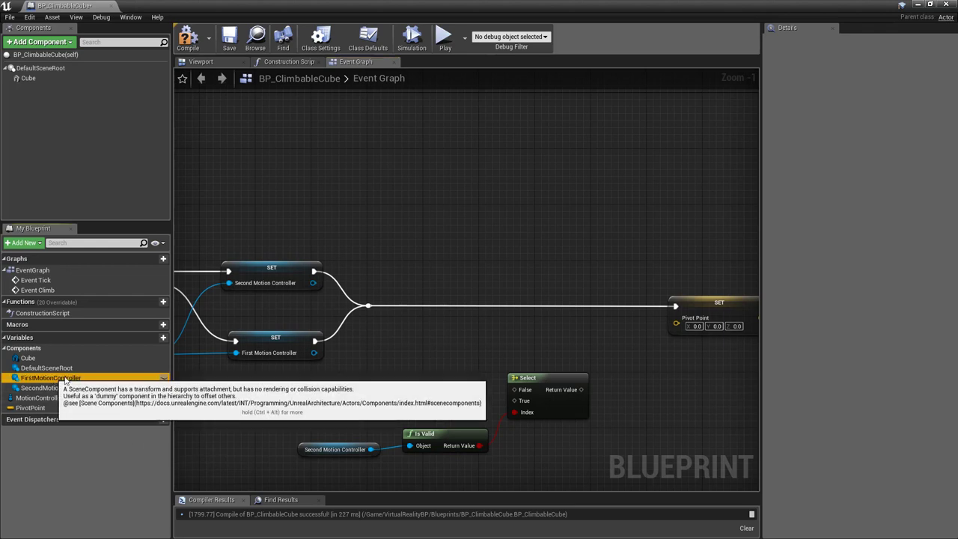
Connect First Motion Controller to the Select node's False input and Second Motion Controller to True
left_click_drag(50, 377, 514, 395)
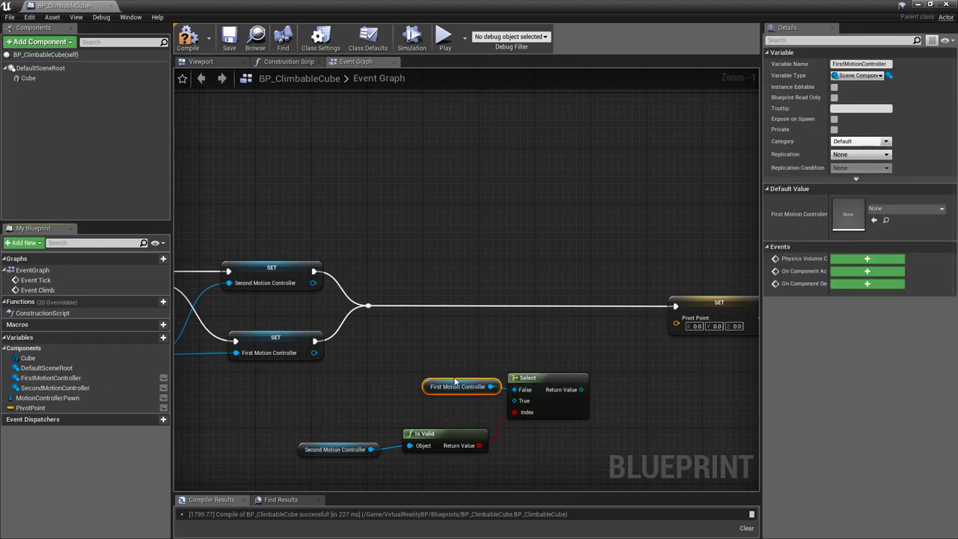
left_click_drag(452, 381, 432, 366)
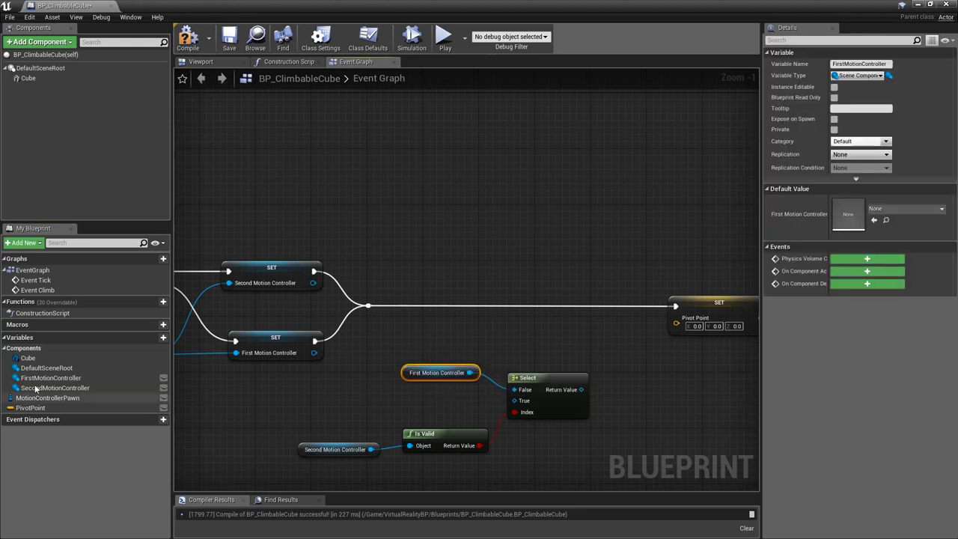
mouse_move(54, 388)
left_mouse_down()
mouse_move(440, 415)
mouse_move(514, 400)
mouse_move(438, 402)
left_mouse_up()
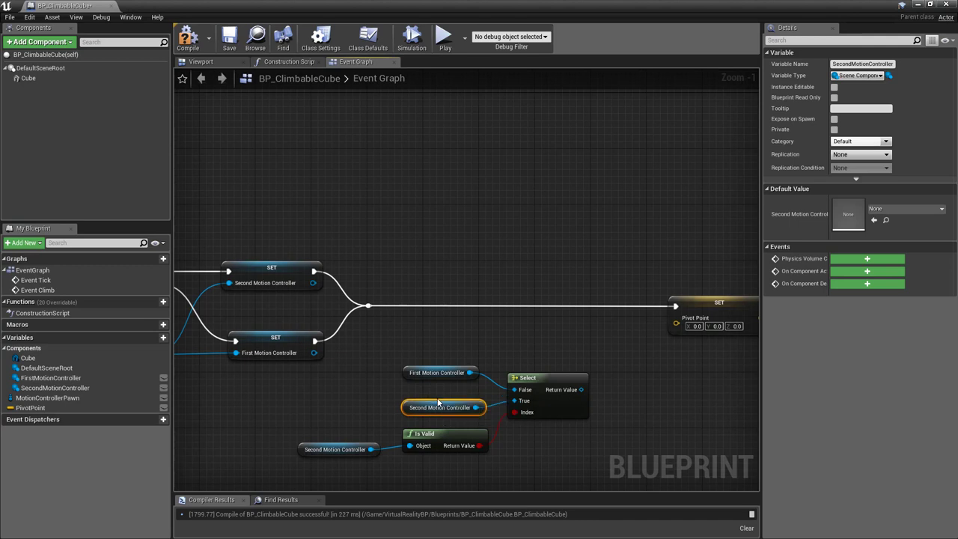
right_click_drag(535, 447, 394, 448)
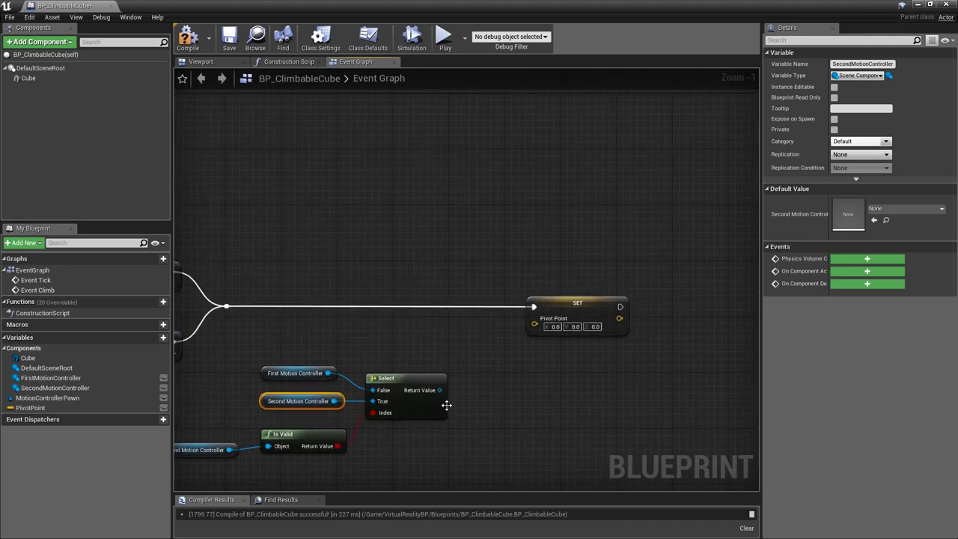
Add GetWorldLocation on the Select output and wire it into SET Pivot Point
left_click_drag(440, 390, 479, 390)
type("get wor")
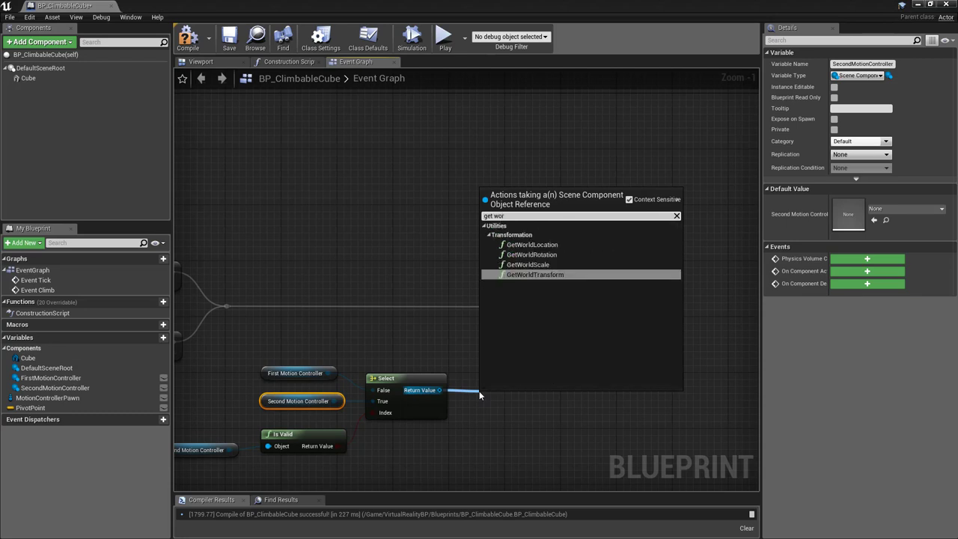
type("ld locatio")
key("Return")
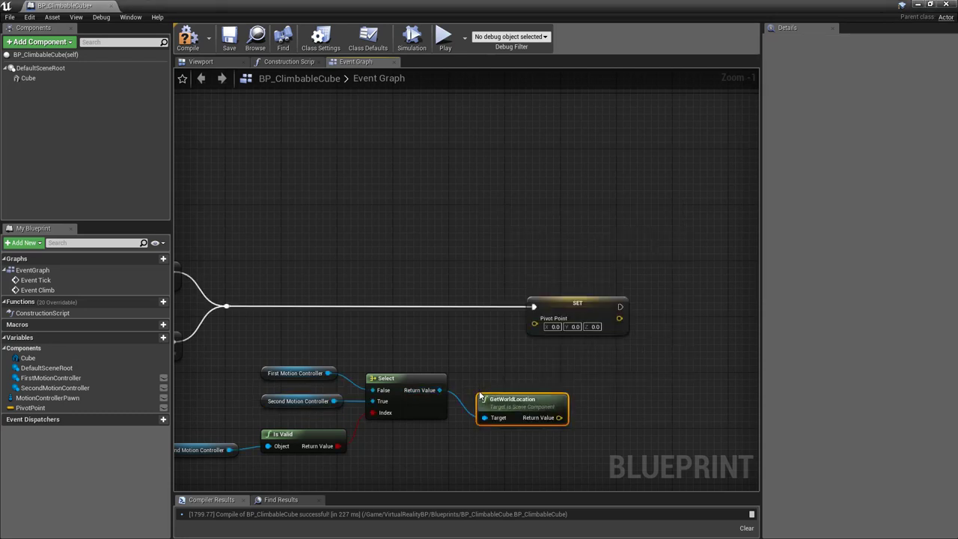
left_click_drag(526, 399, 519, 371)
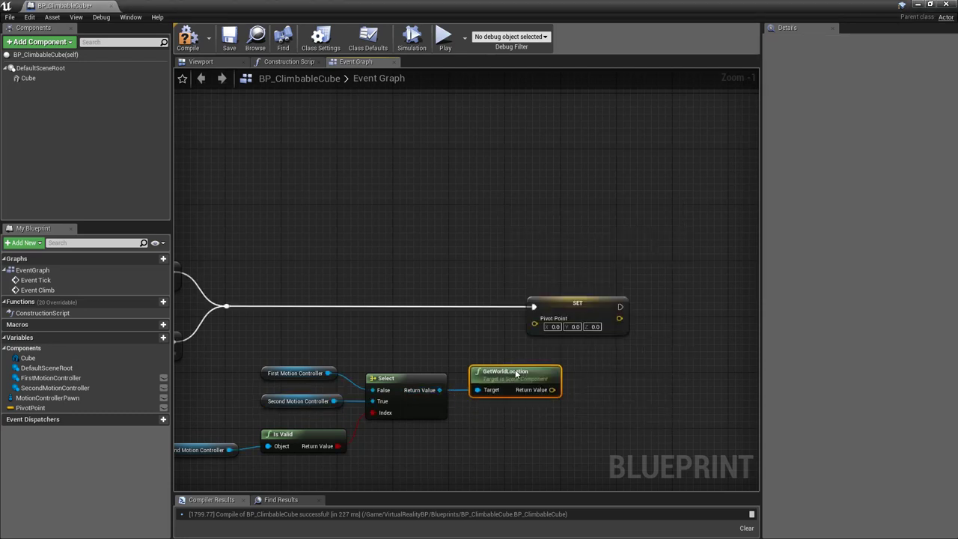
left_click_drag(588, 309, 637, 310)
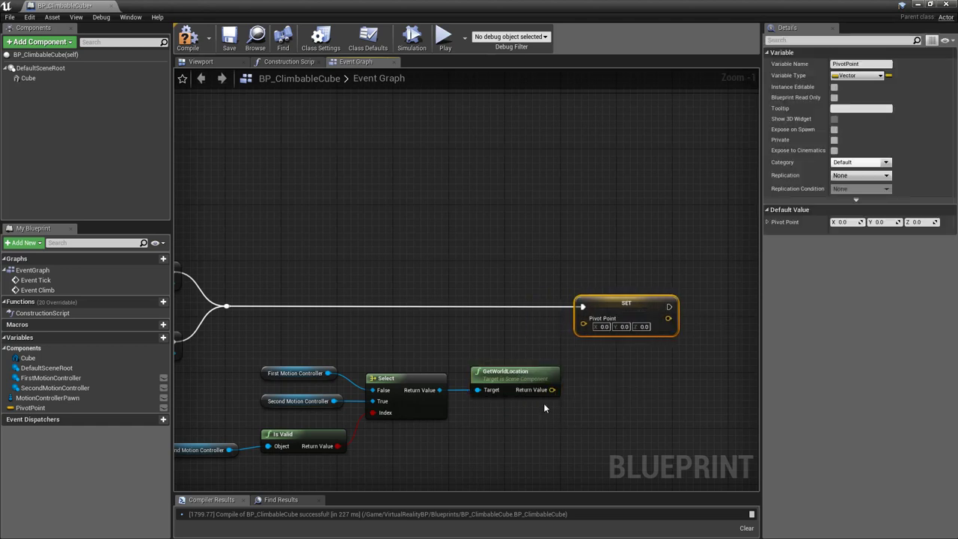
left_click_drag(551, 389, 584, 329)
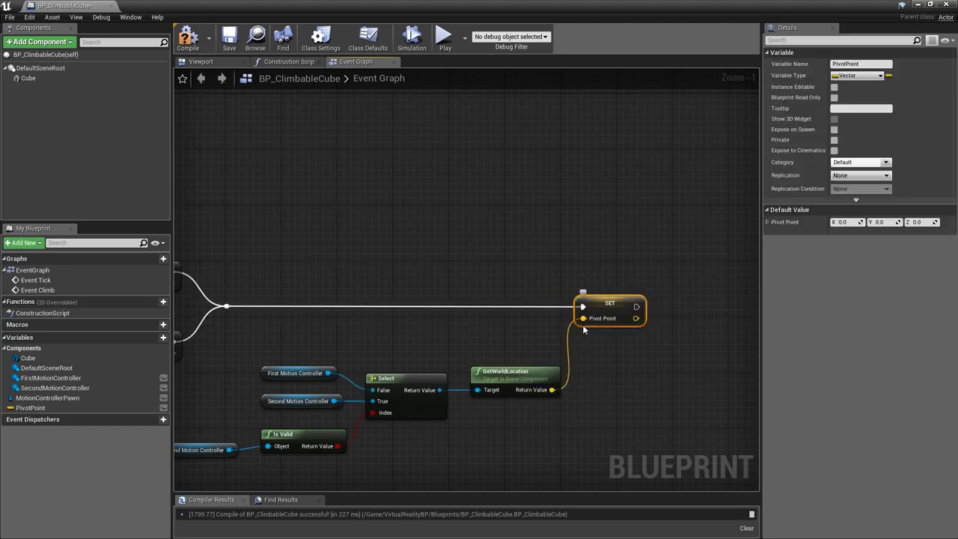
right_click_drag(642, 376, 435, 374)
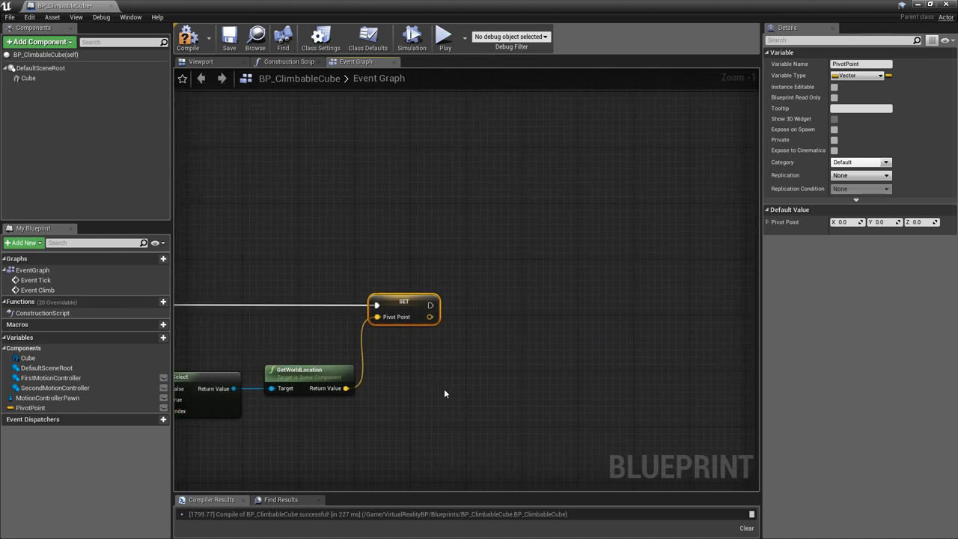
Cast Get Player Pawn to MotionControllerPawn, executing right after SET Pivot Point
right_click(439, 419)
type("get ")
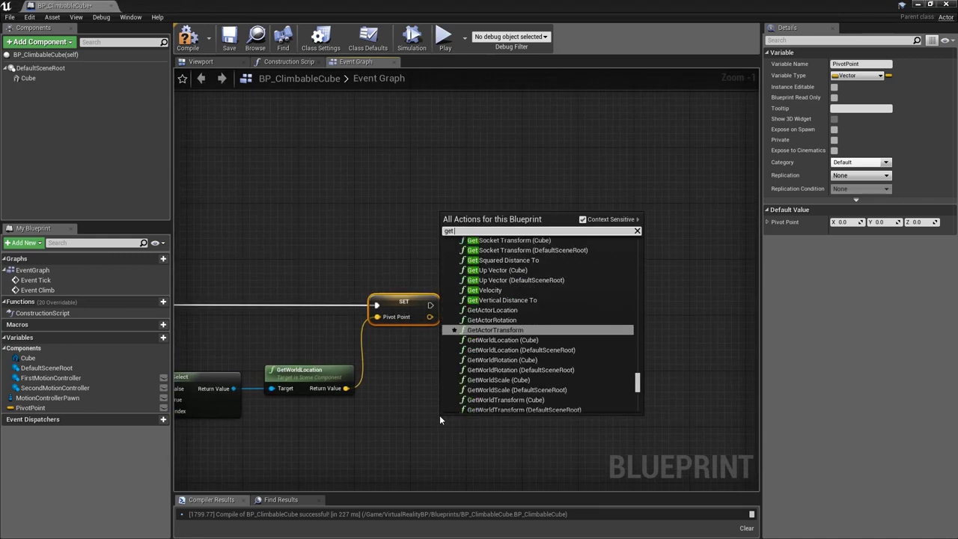
type("player pawn")
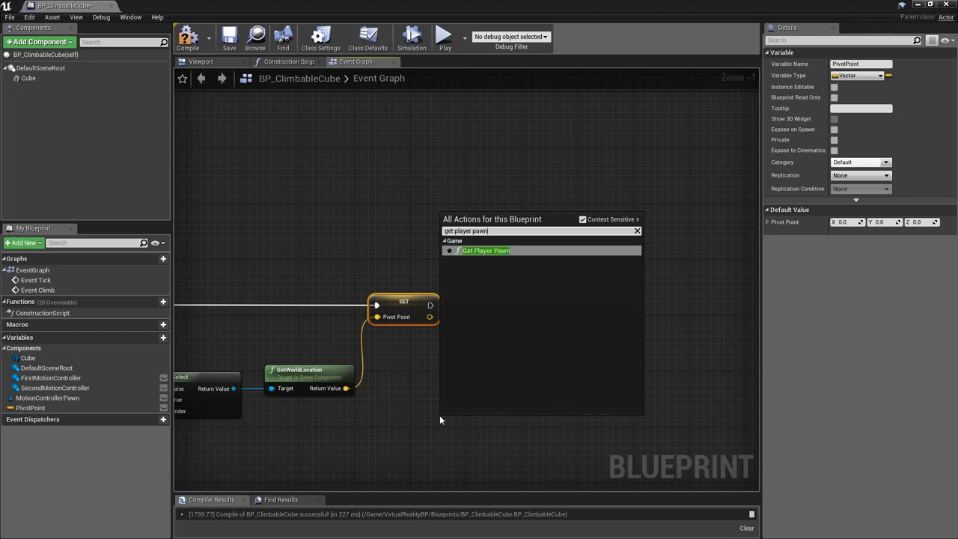
left_click(501, 250)
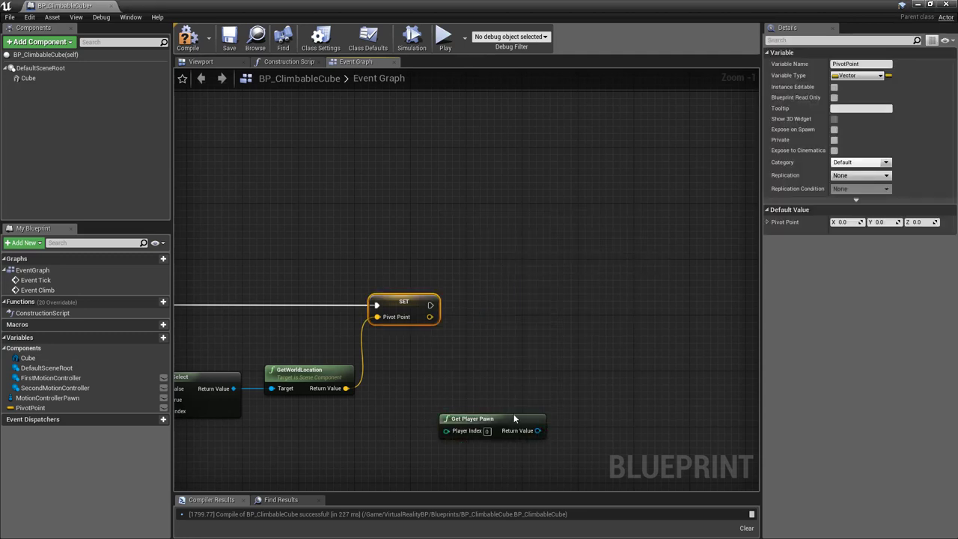
mouse_move(514, 418)
left_mouse_down()
mouse_move(490, 391)
mouse_move(563, 348)
left_mouse_up()
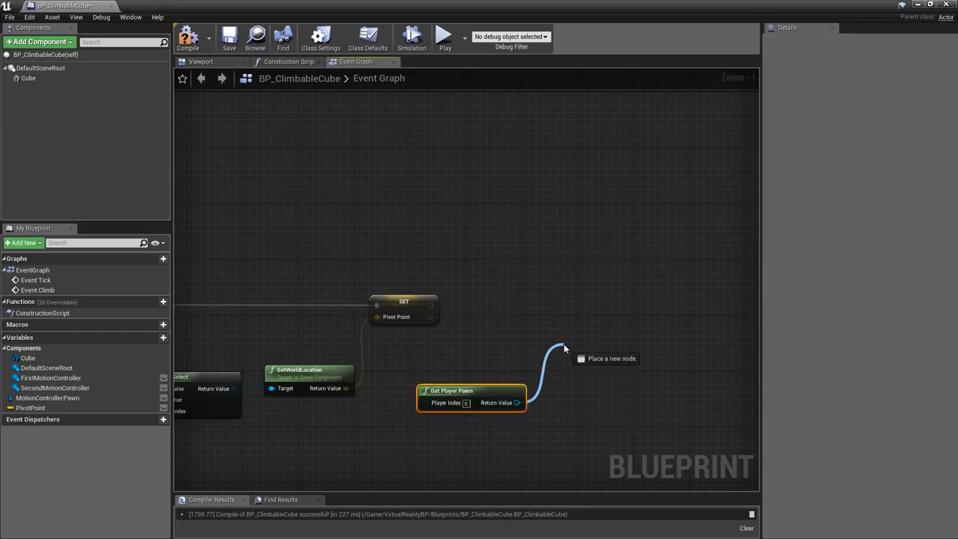
type("cast to")
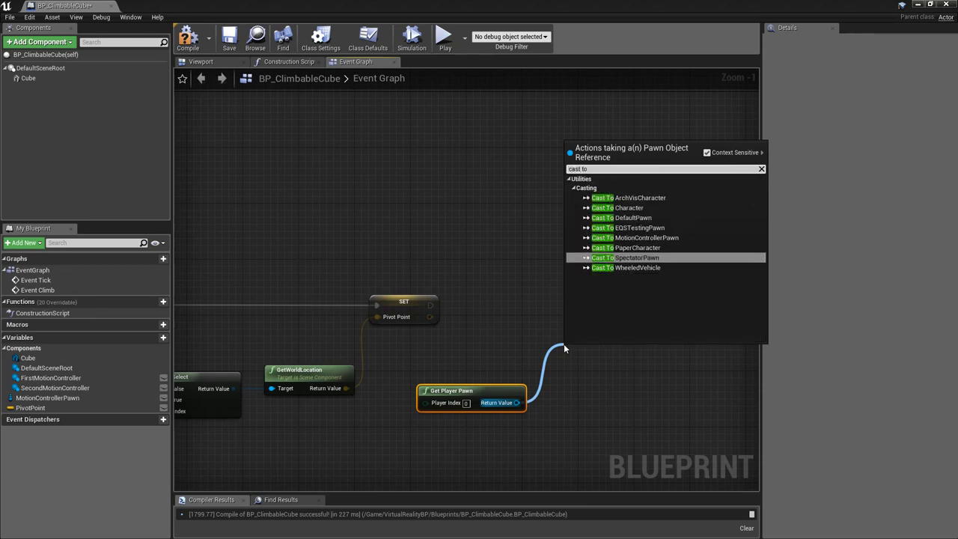
type(" motion")
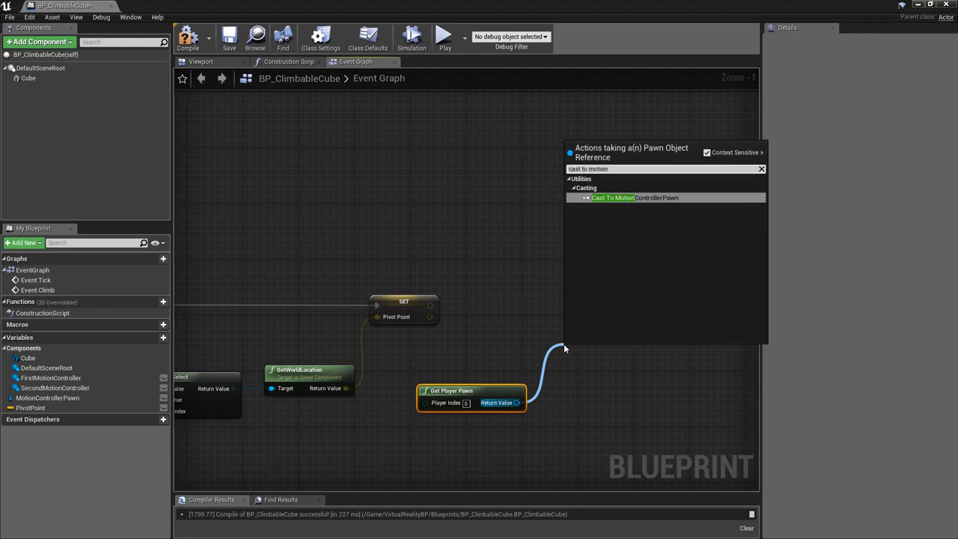
left_click(673, 198)
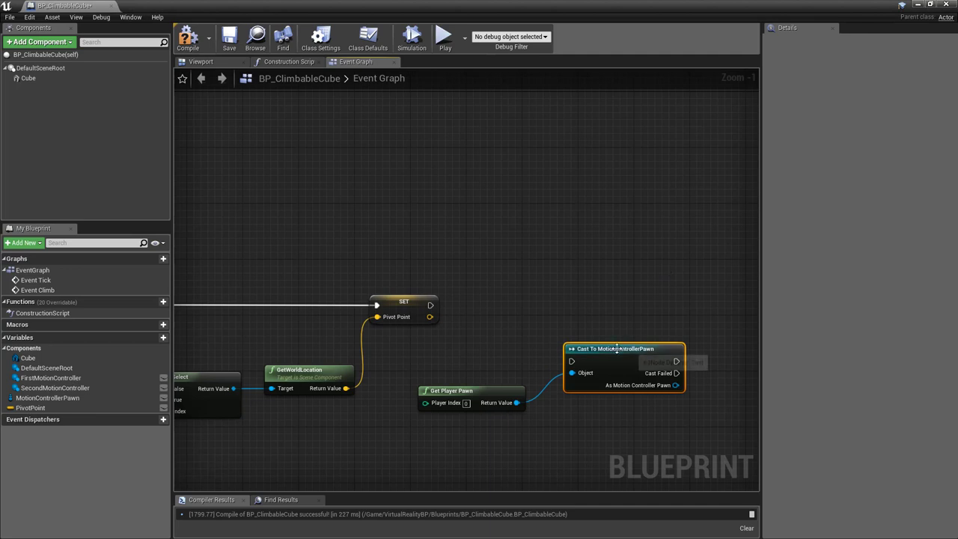
left_click_drag(619, 352, 589, 302)
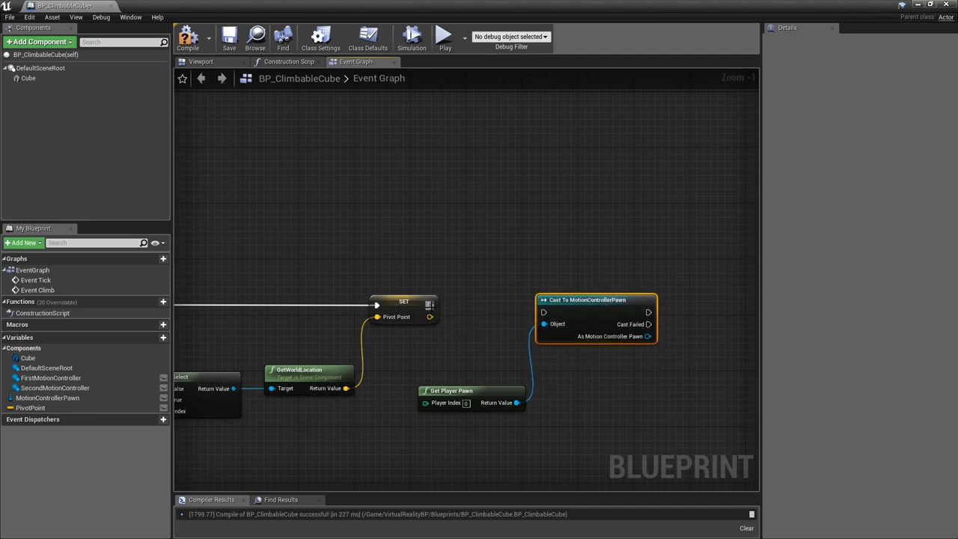
mouse_move(429, 305)
left_mouse_down()
mouse_move(543, 312)
mouse_move(556, 298)
left_mouse_up()
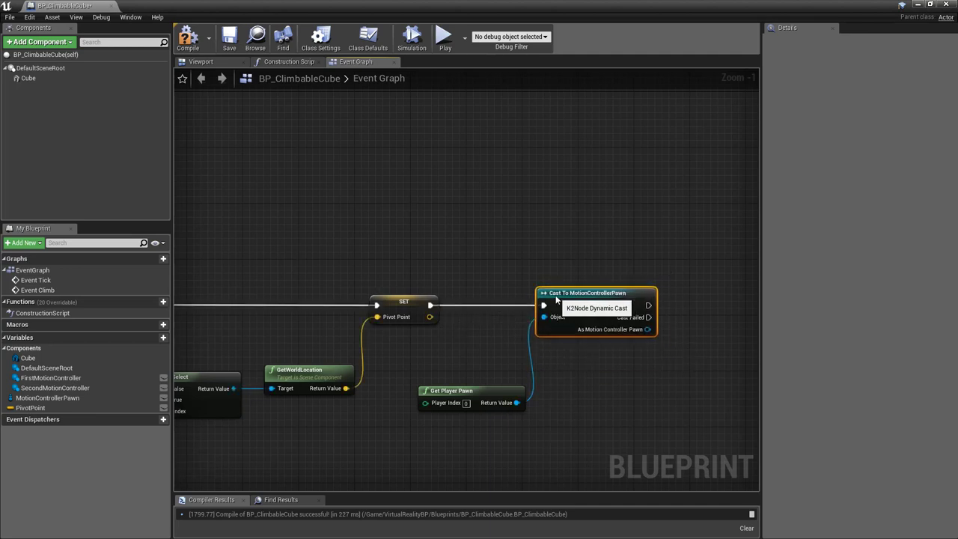
Store the cast result in the MotionControllerPawn variable with a SET node
left_click(472, 390)
left_click_drag(472, 390, 463, 370)
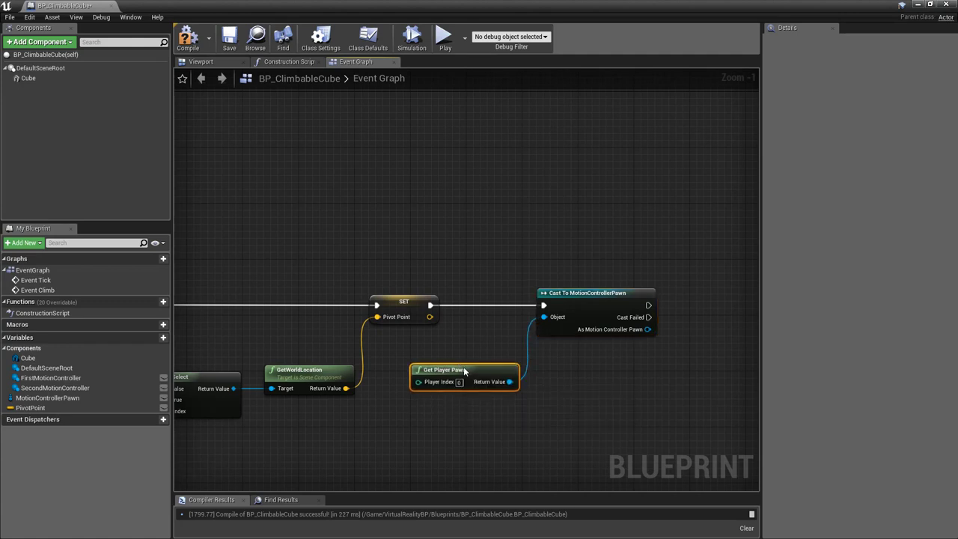
right_click_drag(612, 394, 442, 379)
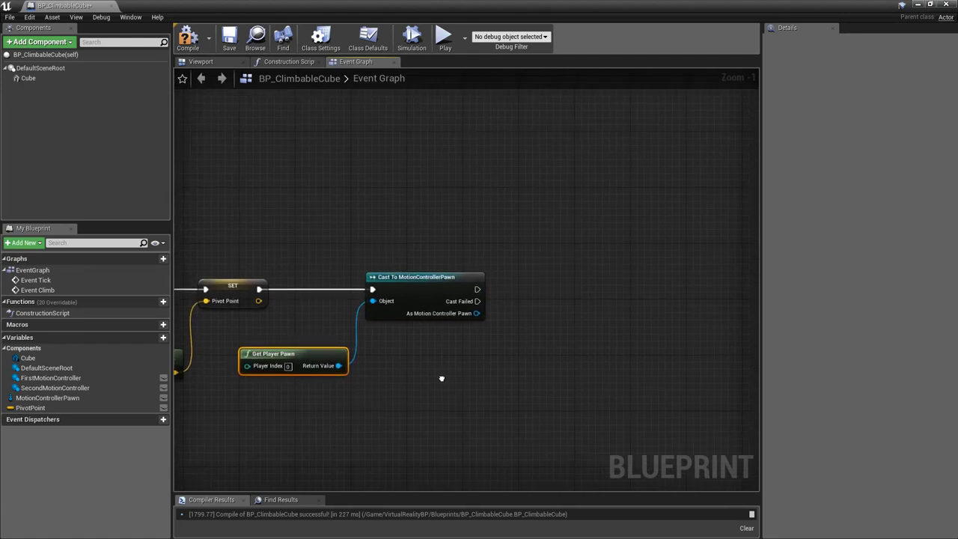
mouse_move(47, 397)
left_mouse_down()
mouse_move(514, 303)
mouse_move(476, 289)
mouse_move(528, 302)
left_mouse_up()
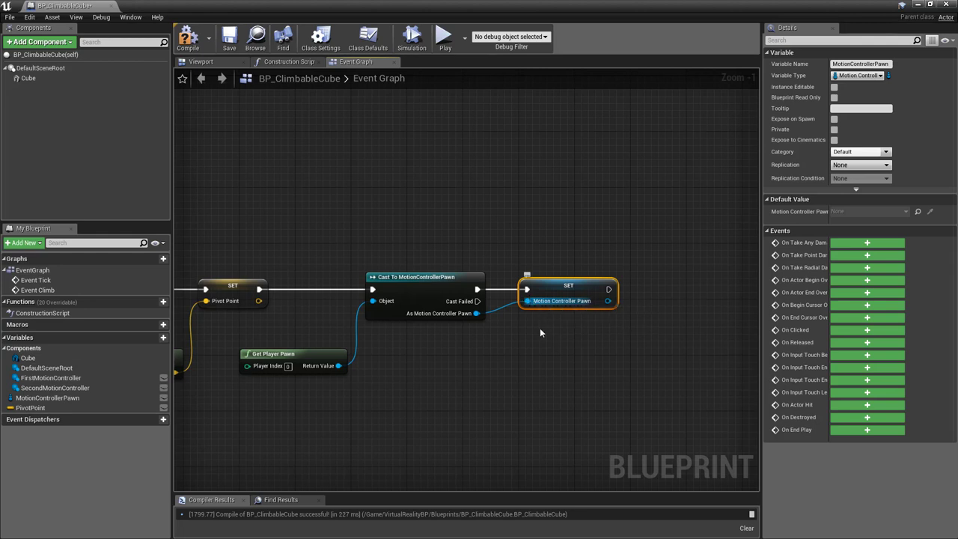
right_click_drag(604, 363, 395, 360)
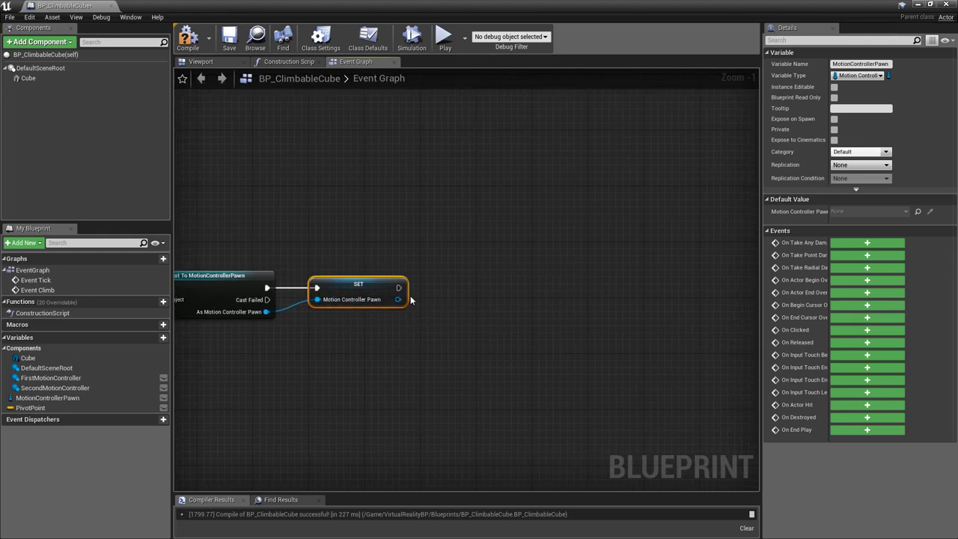
Get Climbing Hands from the stored pawn, add an Increment Int on it, and run it after the SET
left_click_drag(397, 301, 433, 327)
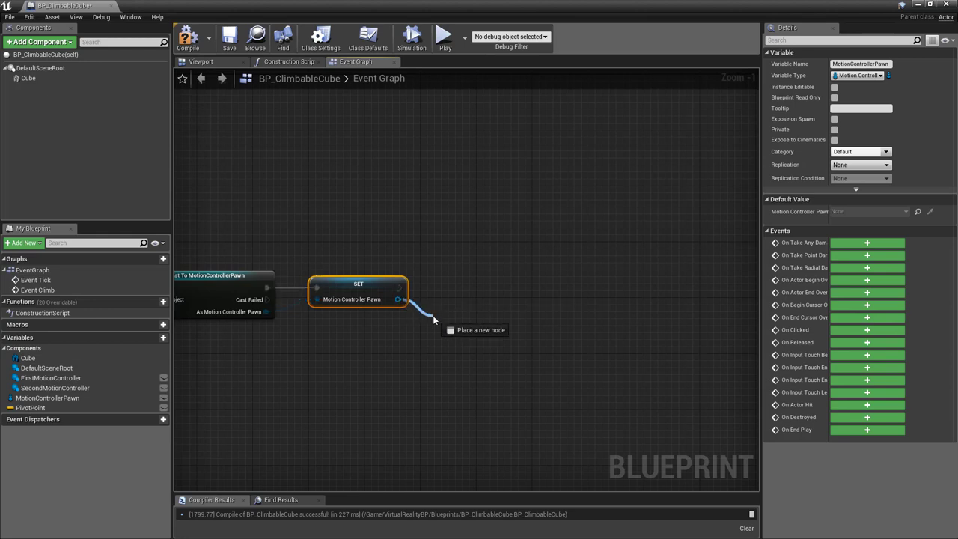
type("climbing han")
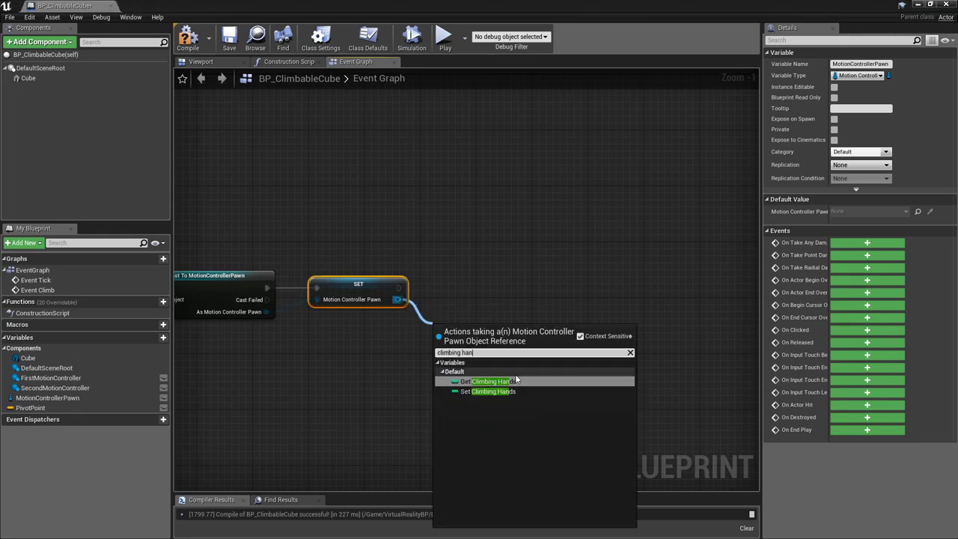
left_click(511, 382)
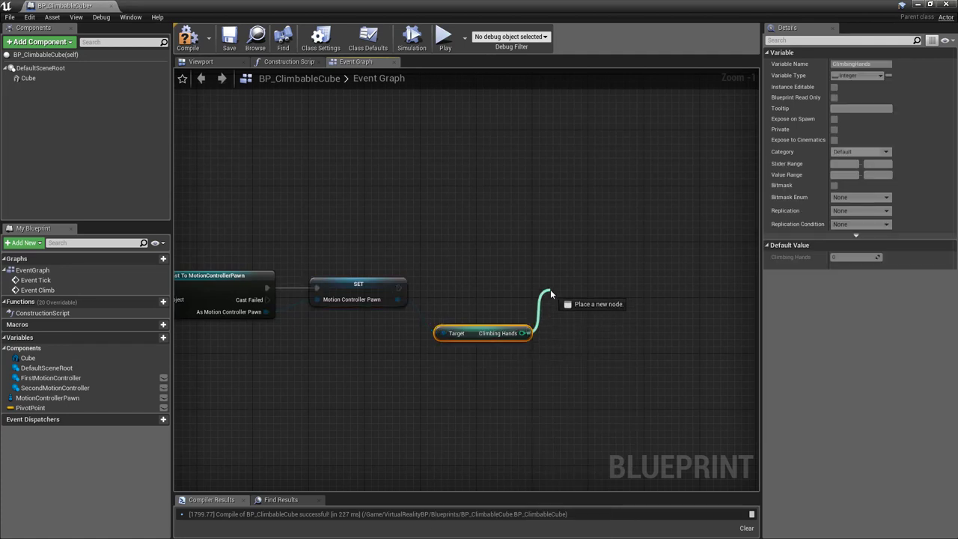
left_click_drag(524, 334, 550, 292)
type("increment")
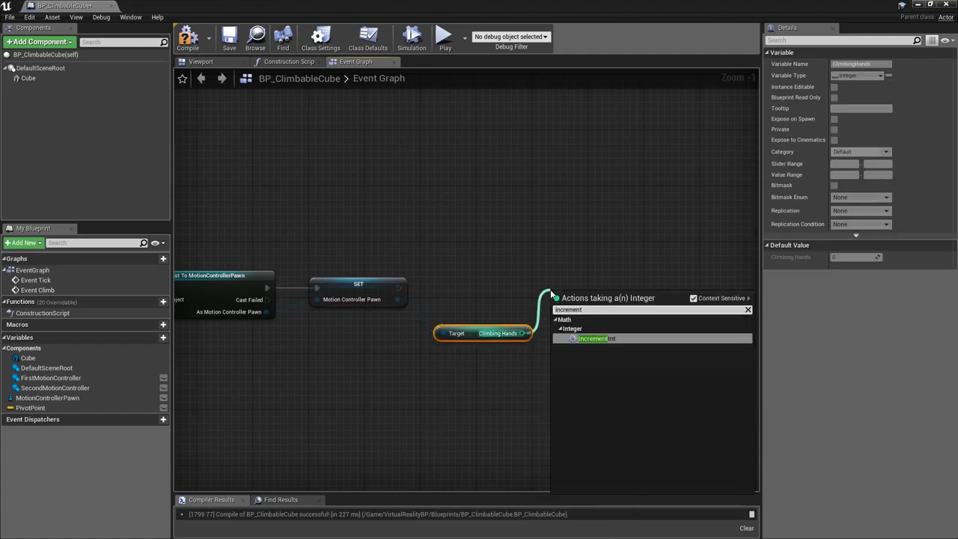
left_click(612, 339)
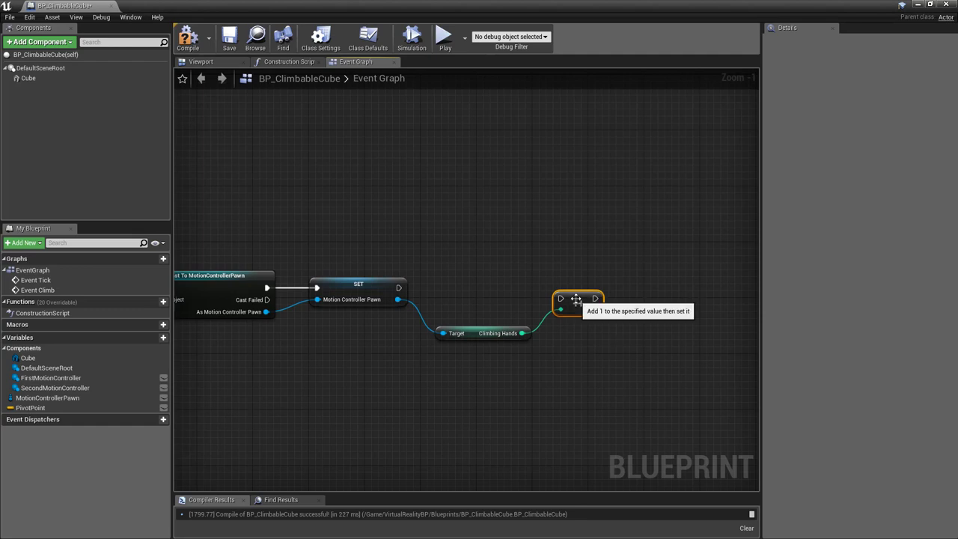
left_click_drag(399, 287, 577, 285)
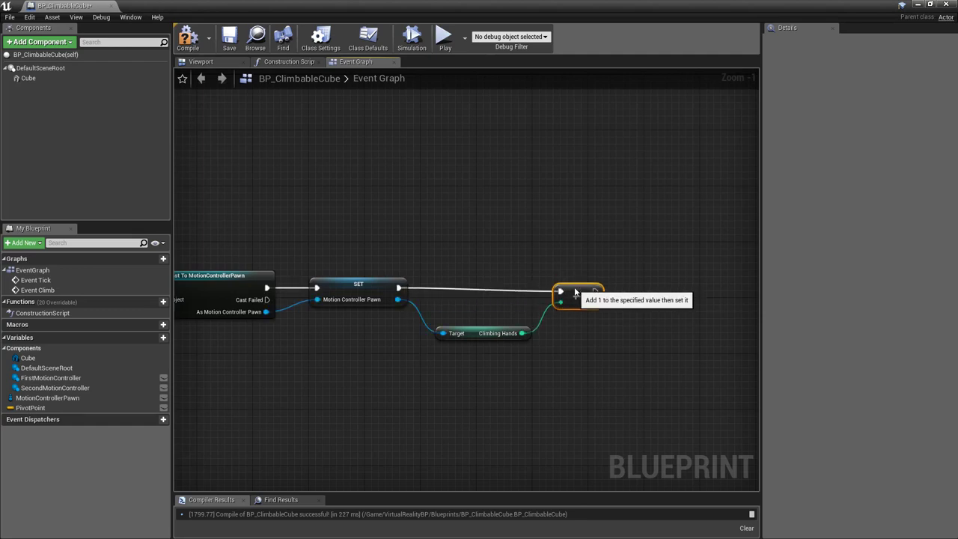
left_click_drag(577, 285, 570, 288)
Compile and save BP_ClimbableCube with the whole node network in view
scroll(379, 353, "down", 3)
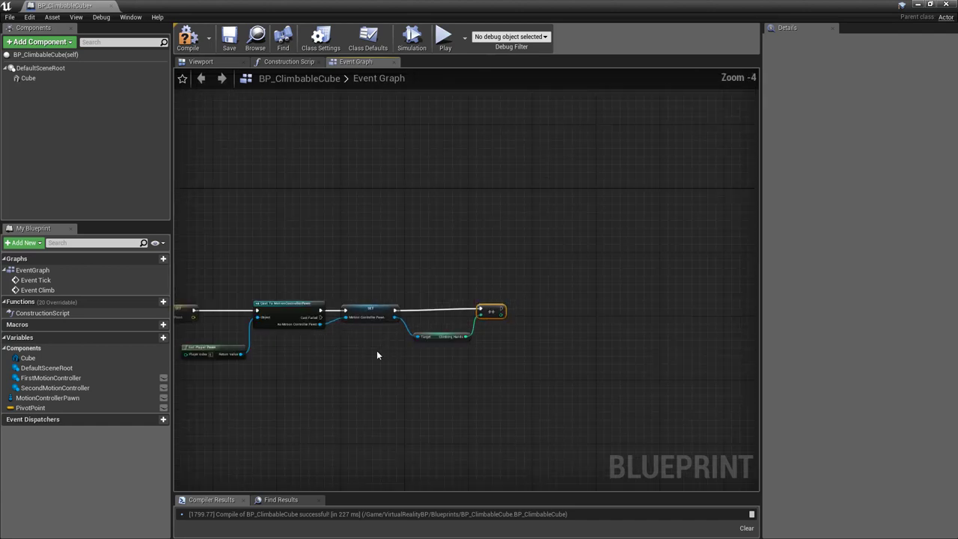
scroll(357, 381, "down", 1)
scroll(523, 344, "down", 2)
right_click_drag(523, 345, 599, 344)
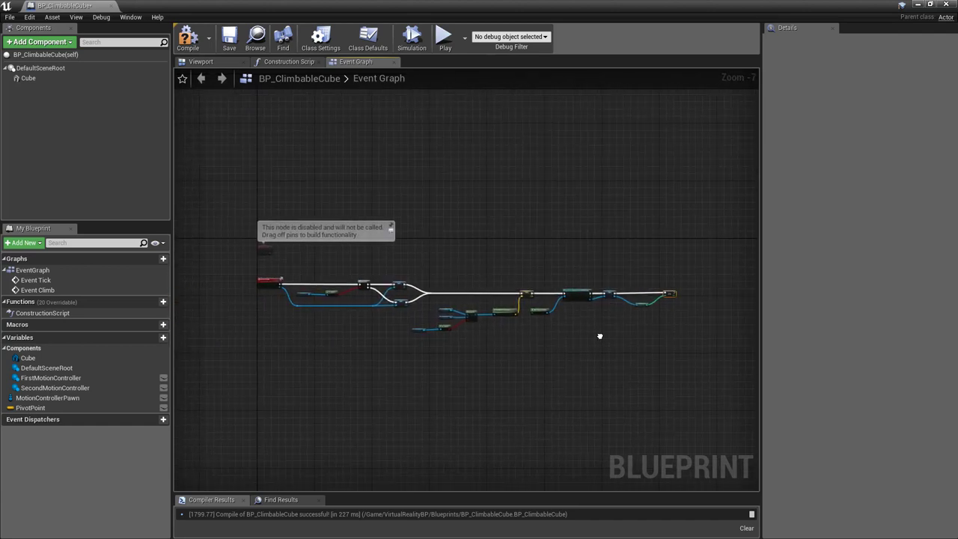
left_click(187, 41)
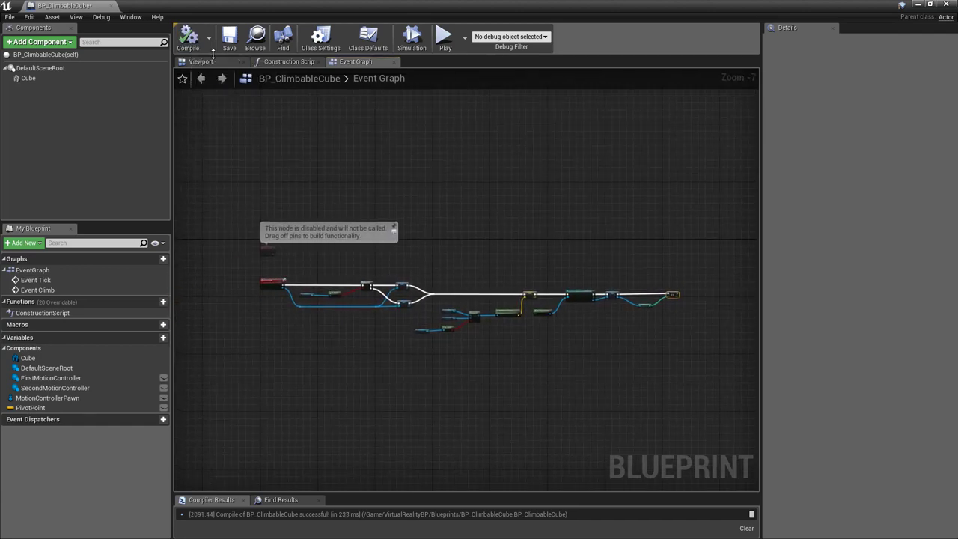
left_click(232, 42)
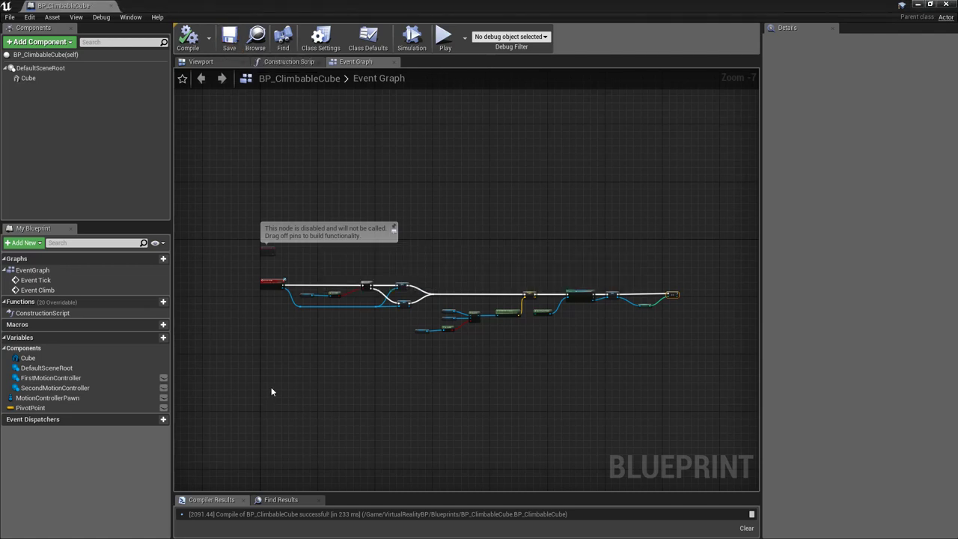
Add an Event Let Go node in the empty graph space below the network
right_click_drag(272, 388, 288, 276)
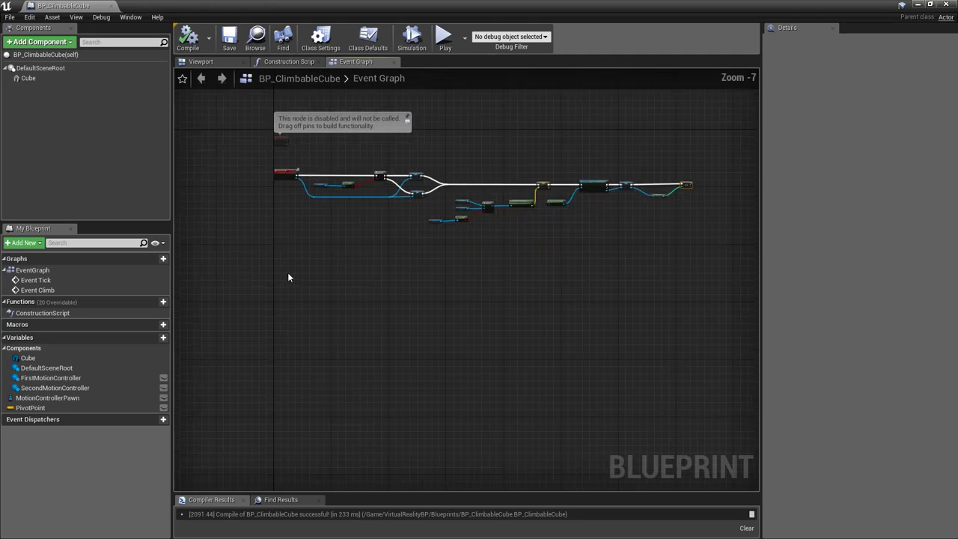
scroll(288, 278, "up", 2)
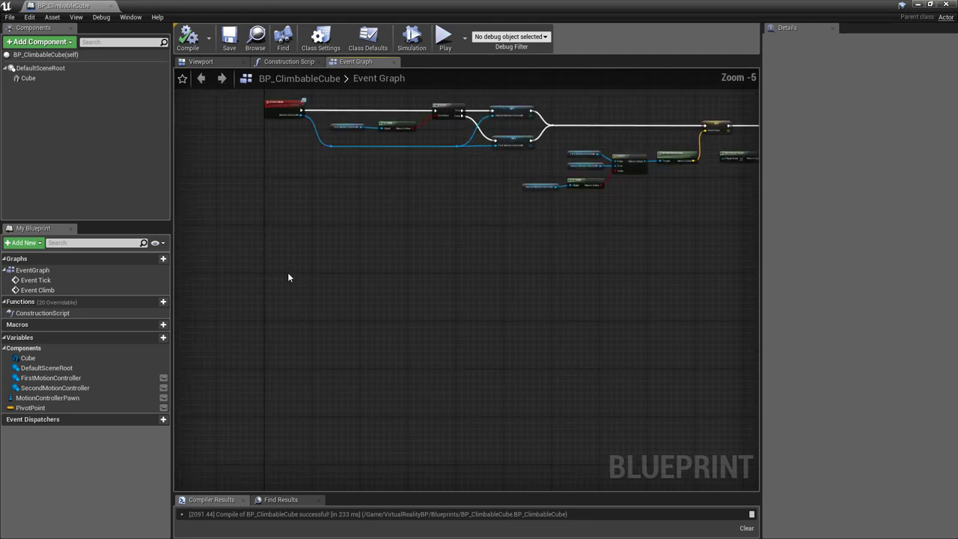
right_click(263, 314)
type("event")
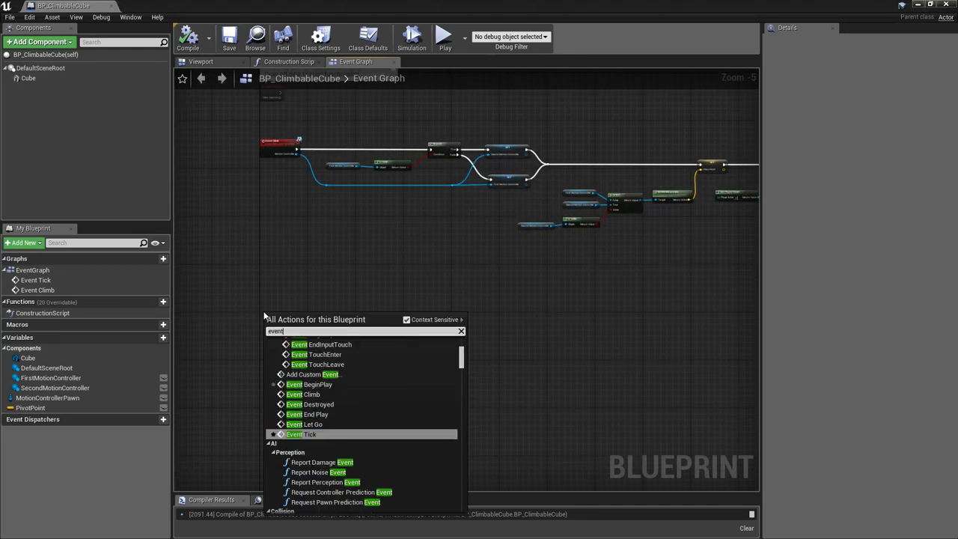
type(" let go")
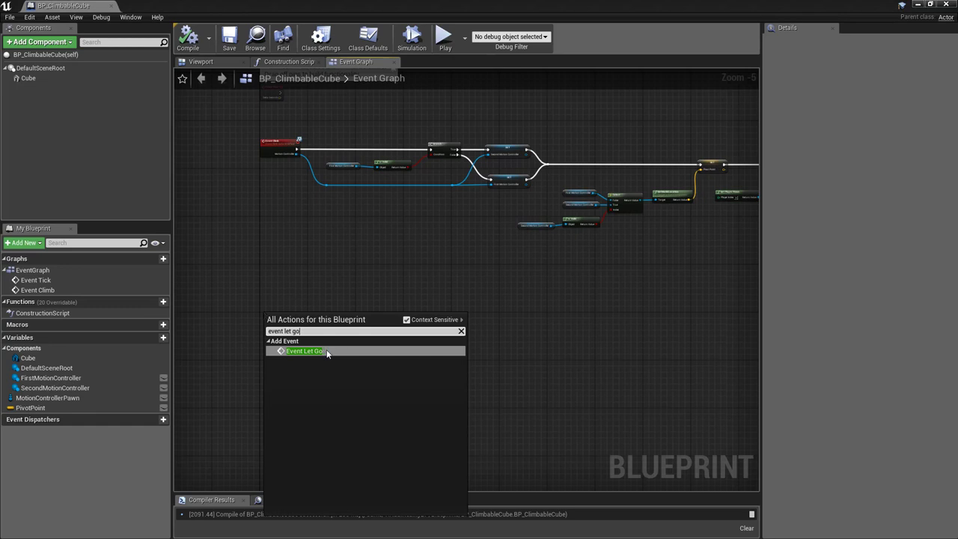
left_click(327, 351)
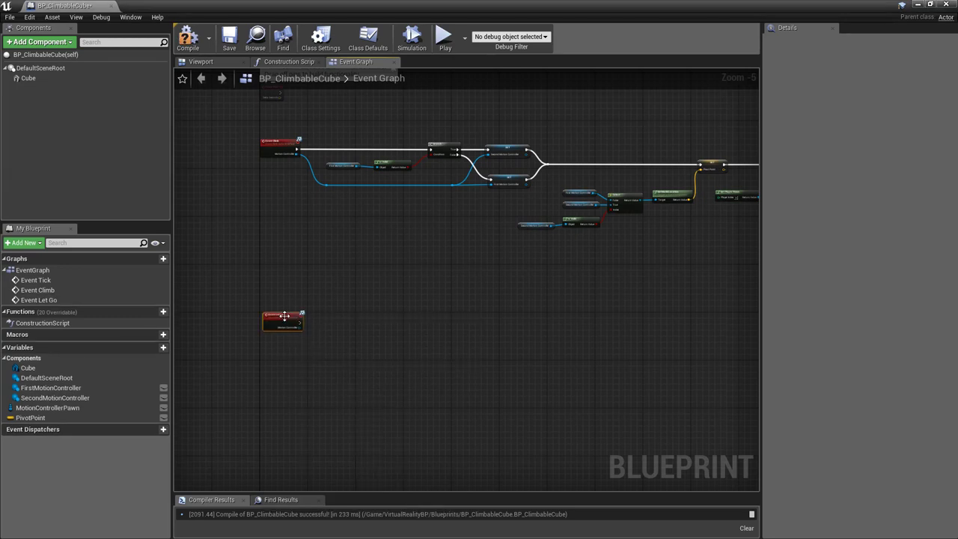
scroll(297, 323, "up", 1)
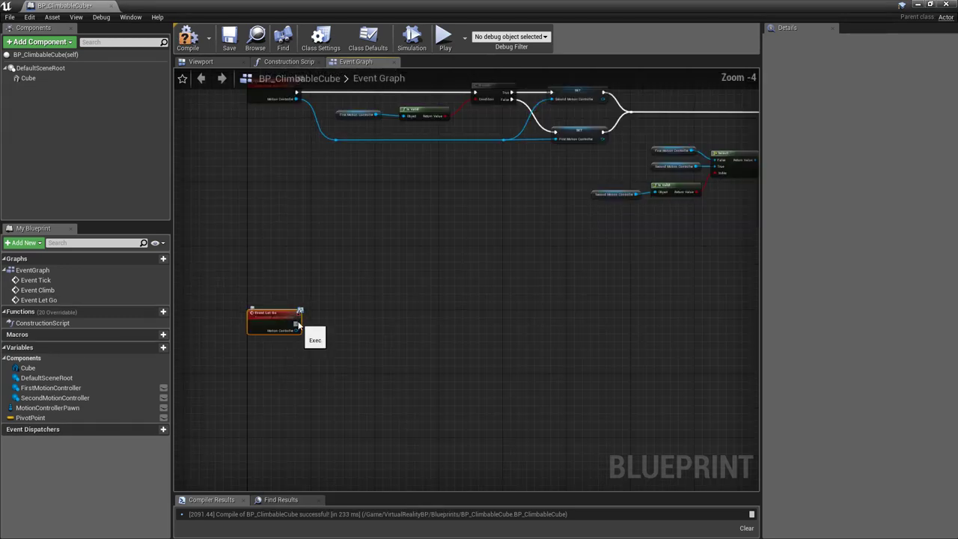
scroll(297, 324, "up", 3)
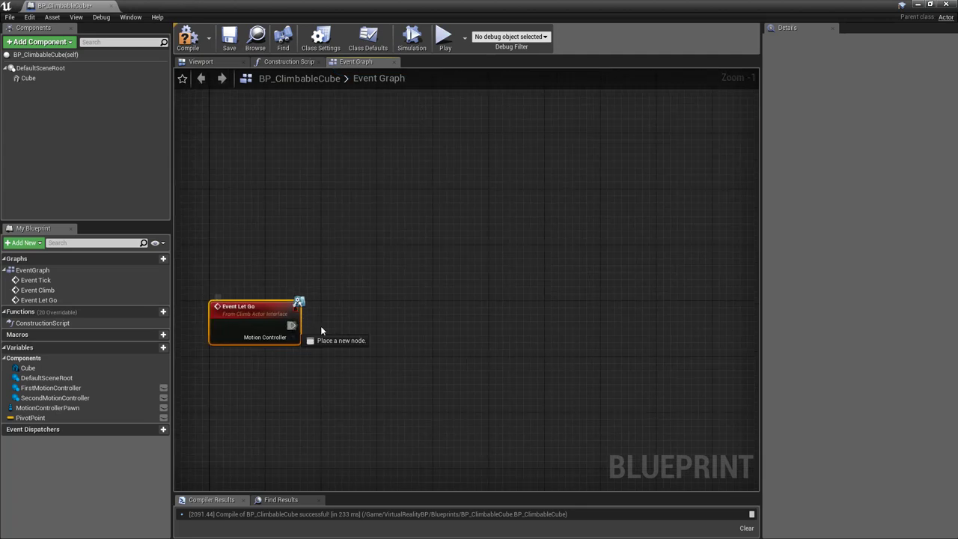
Add a Branch after Event Let Go and a second Branch on its True output
left_click_drag(321, 330, 614, 327)
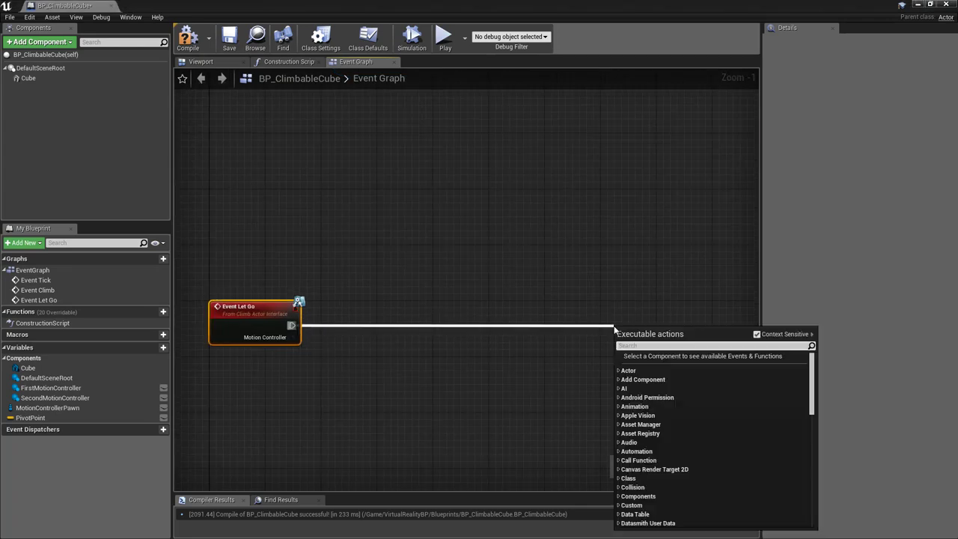
type("branch")
key("Return")
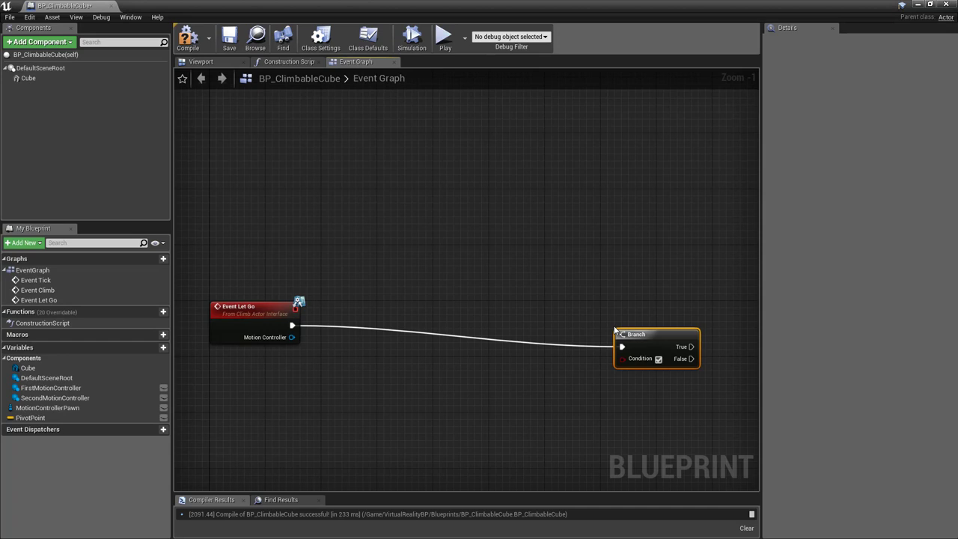
left_click_drag(635, 335, 634, 314)
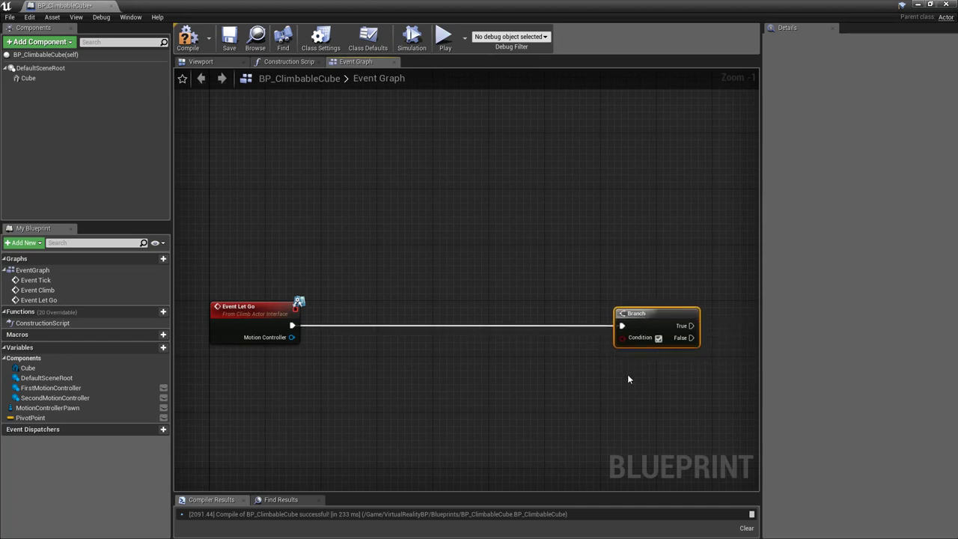
right_click_drag(627, 380, 408, 336)
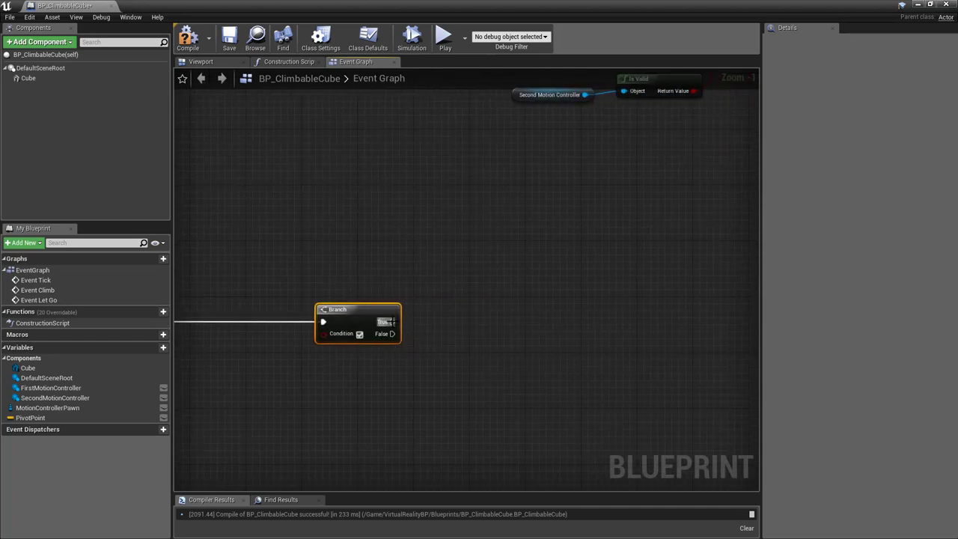
left_click_drag(387, 321, 528, 323)
type("branch")
key("Return")
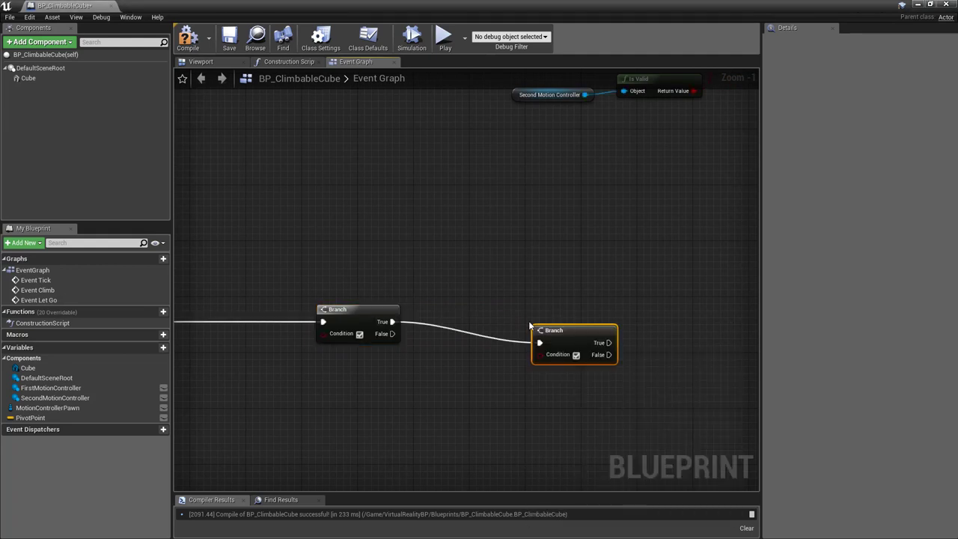
key("q")
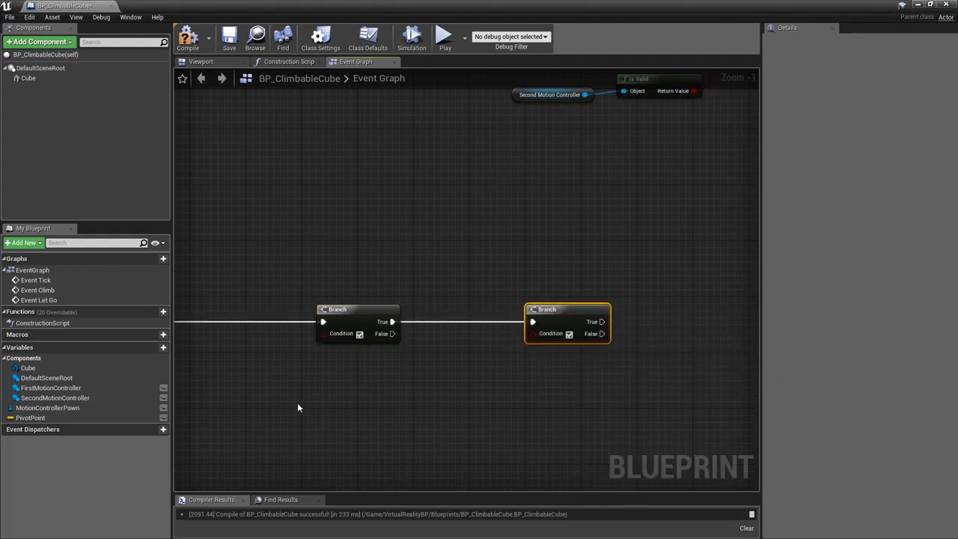
mouse_move(297, 403)
right_mouse_down()
mouse_move(415, 371)
mouse_move(524, 357)
right_mouse_up()
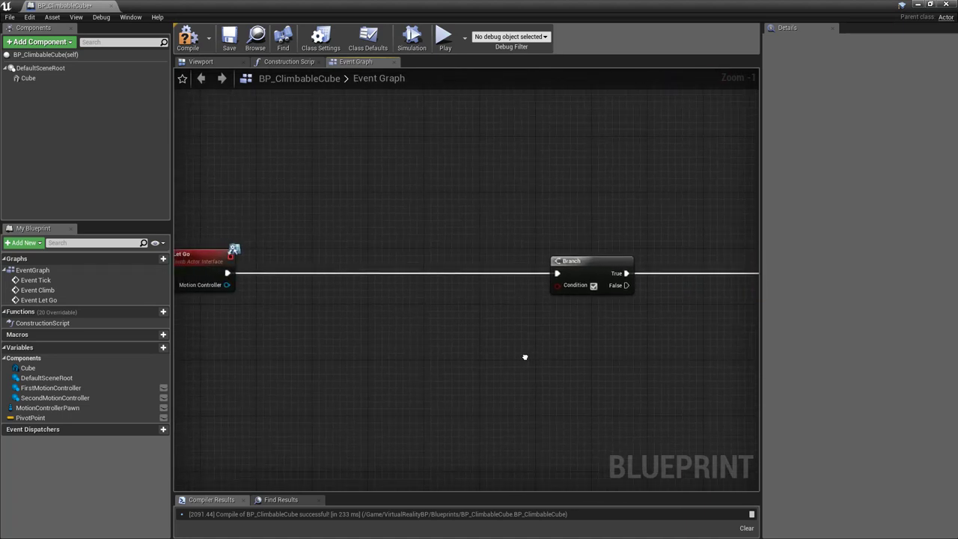
Drive the first Branch's Condition with an Is Valid check on Second Motion Controller
right_click(294, 334)
type("second ")
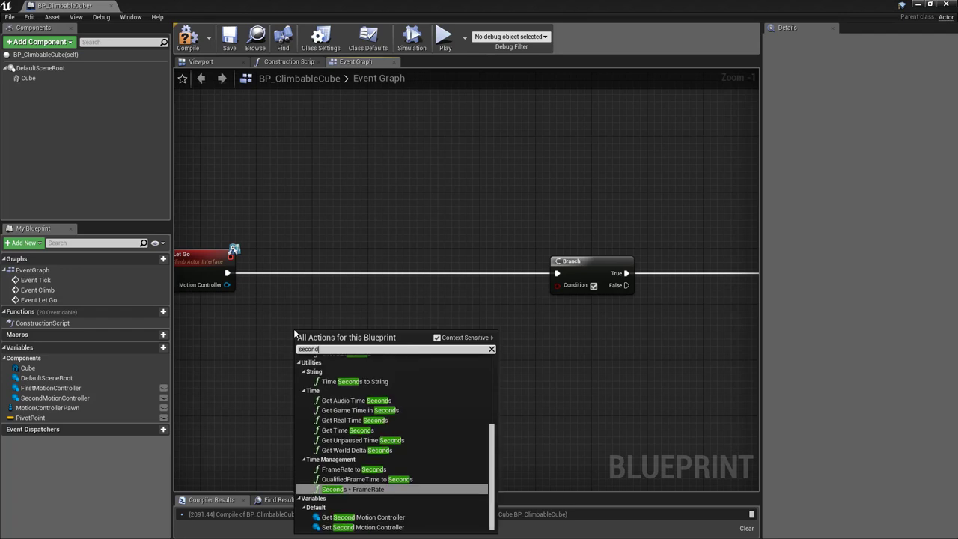
type("motion controll")
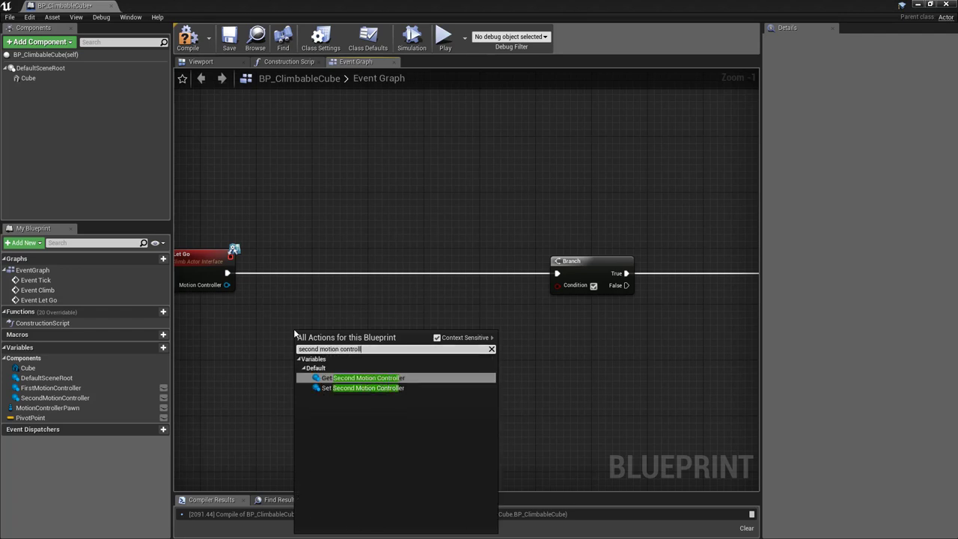
key("Return")
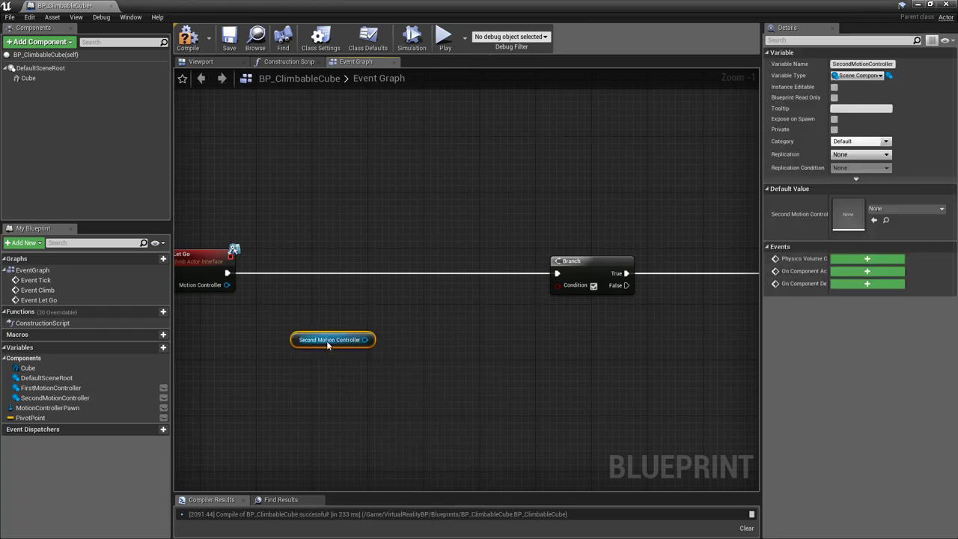
left_click_drag(364, 340, 410, 341)
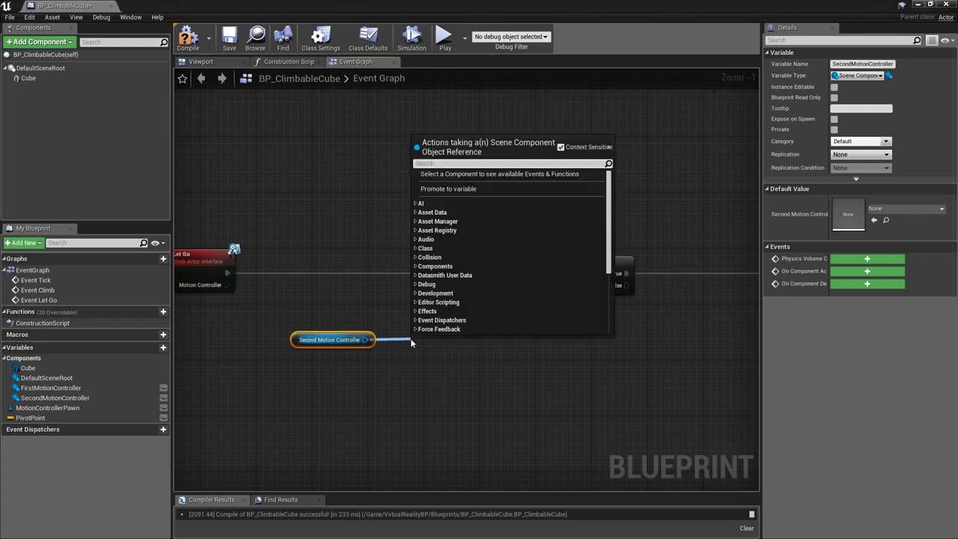
type("isvalid")
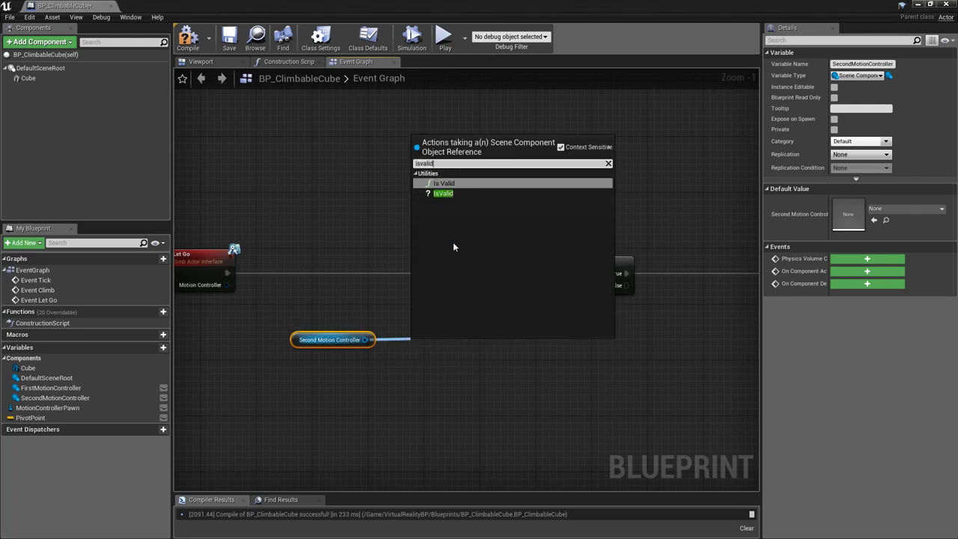
left_click(463, 186)
left_click_drag(489, 357, 559, 286)
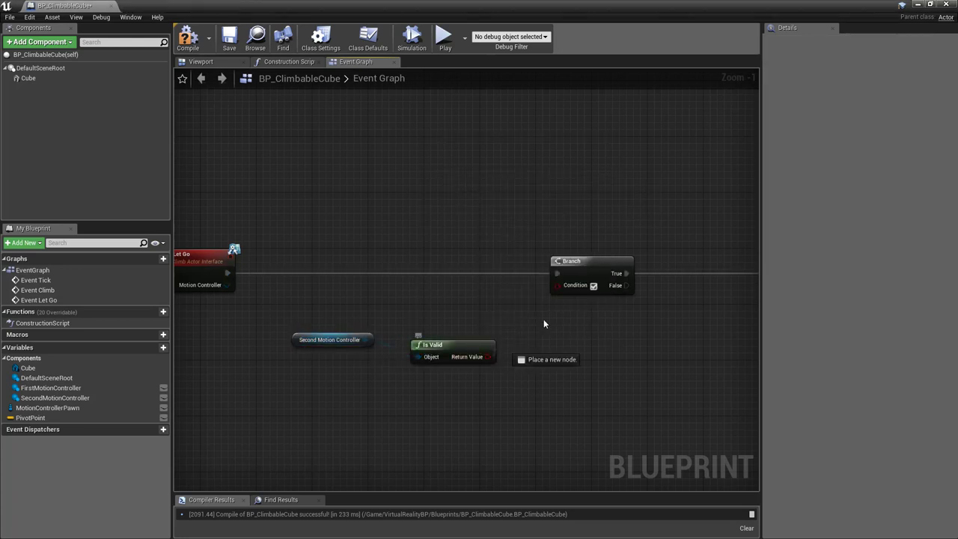
left_click_drag(450, 352, 456, 331)
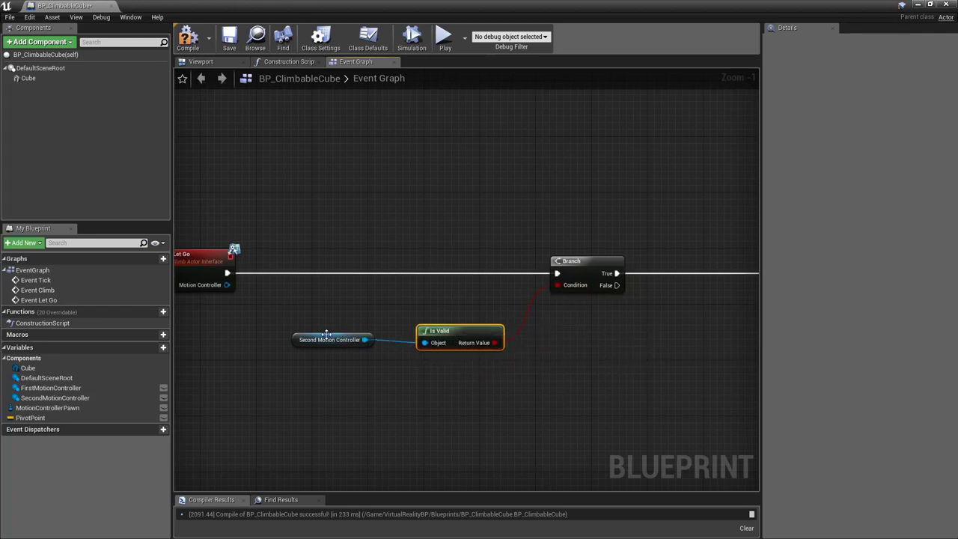
left_click_drag(331, 339, 344, 339)
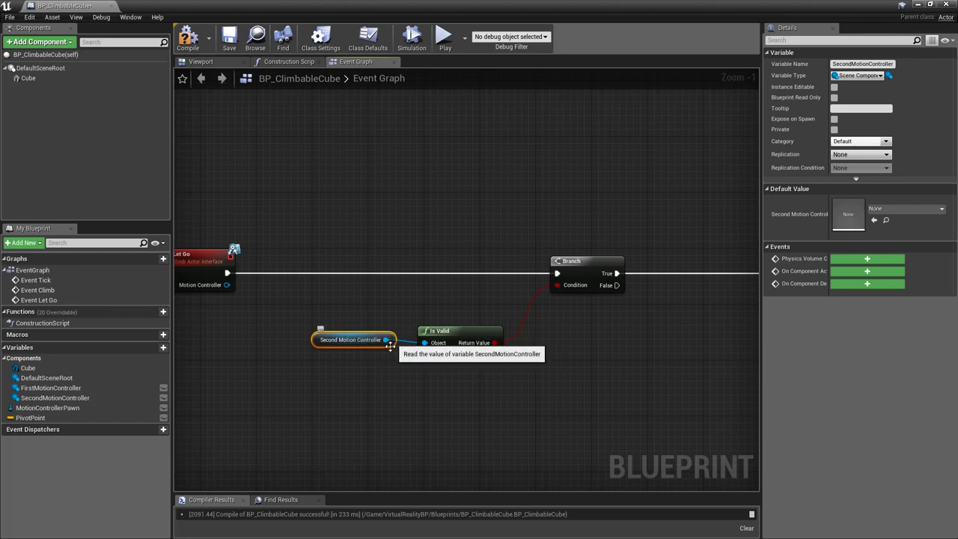
left_click_drag(385, 339, 424, 342)
mouse_move(589, 333)
right_mouse_down()
mouse_move(324, 327)
mouse_move(620, 338)
right_mouse_up()
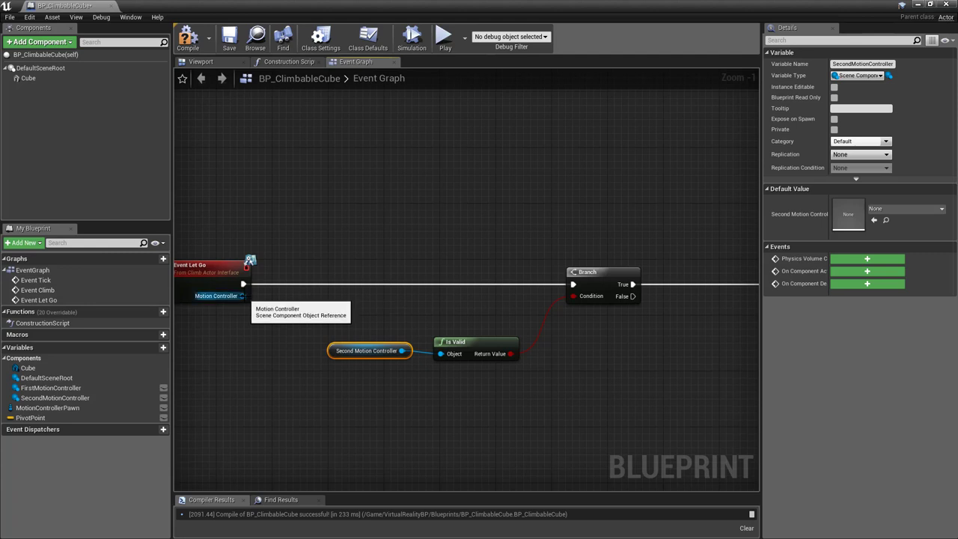
Reroute Let Go's Motion Controller into an Equal (Object) with Second Motion Controller, feeding the second Branch's Condition
left_click_drag(242, 296, 326, 226)
type("rer")
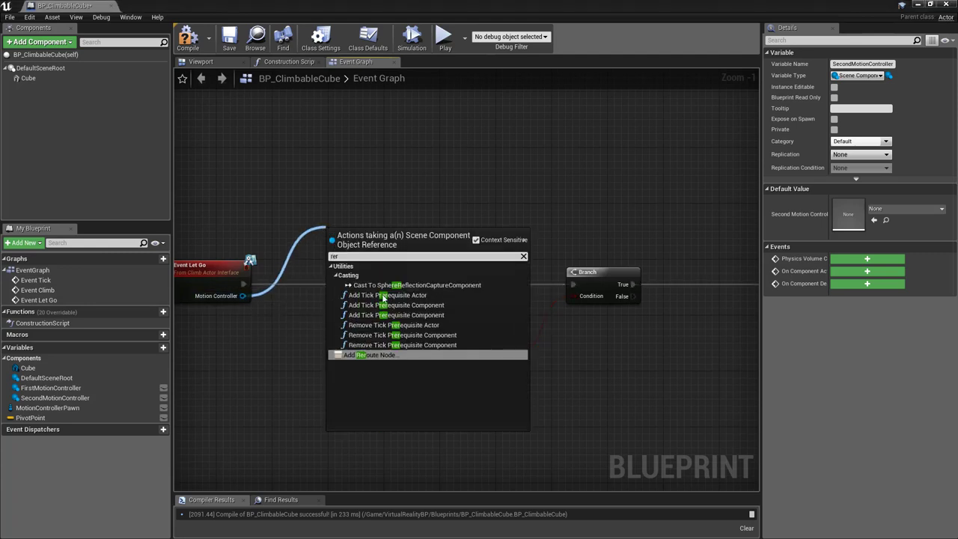
left_click(386, 349)
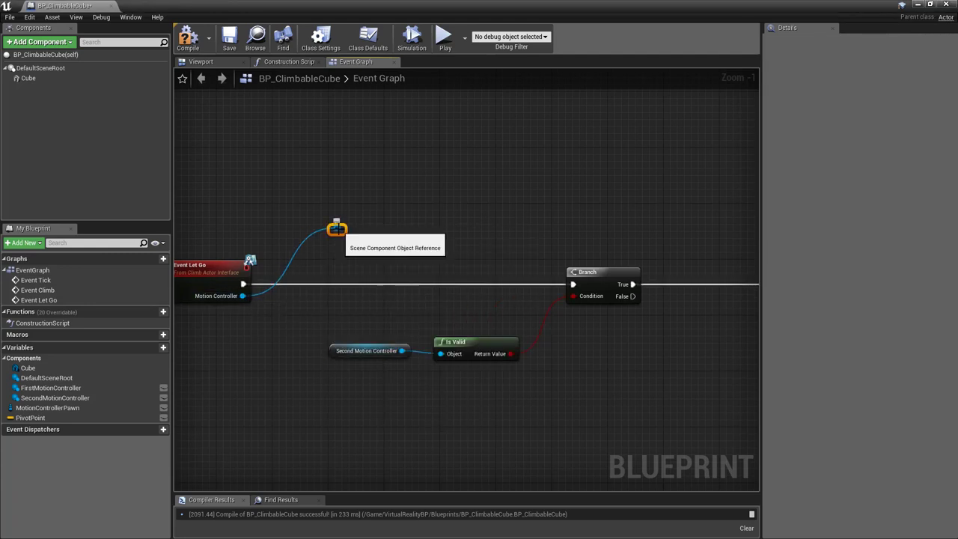
left_click_drag(338, 229, 674, 230)
type("==")
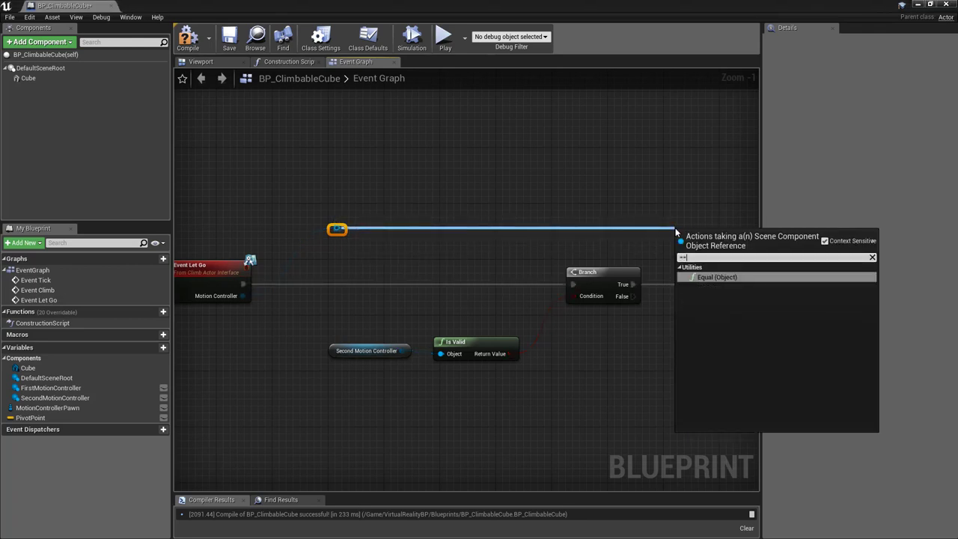
left_click(738, 279)
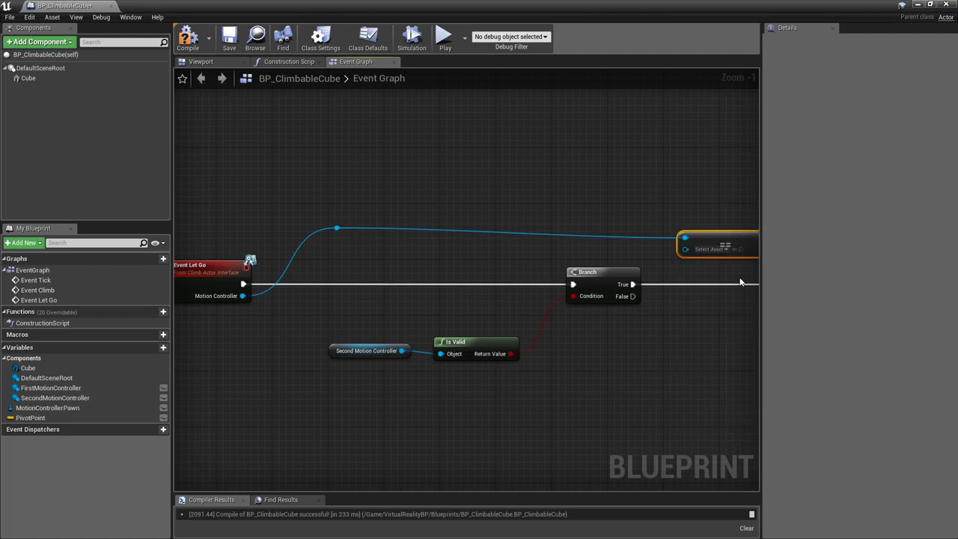
left_click_drag(720, 237, 715, 234)
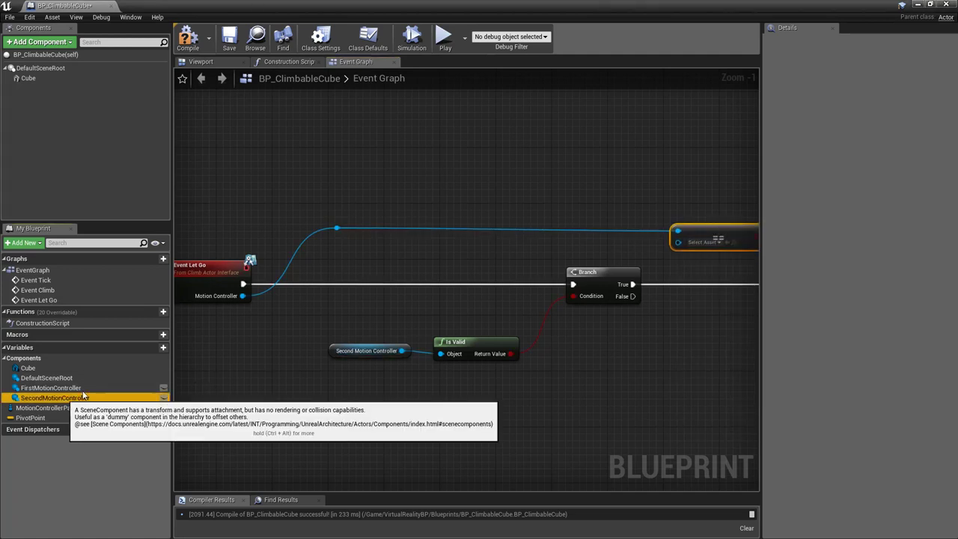
left_click_drag(60, 397, 678, 247)
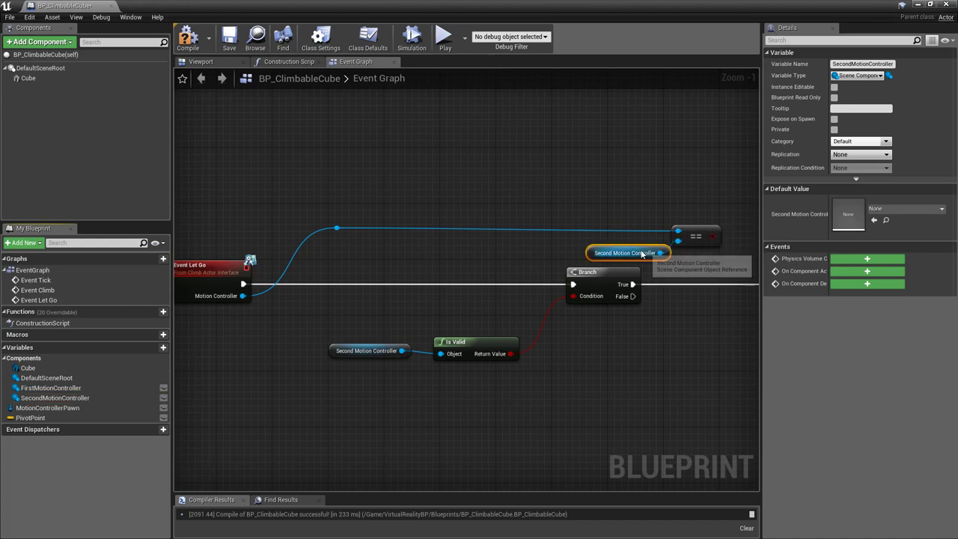
left_click(613, 252)
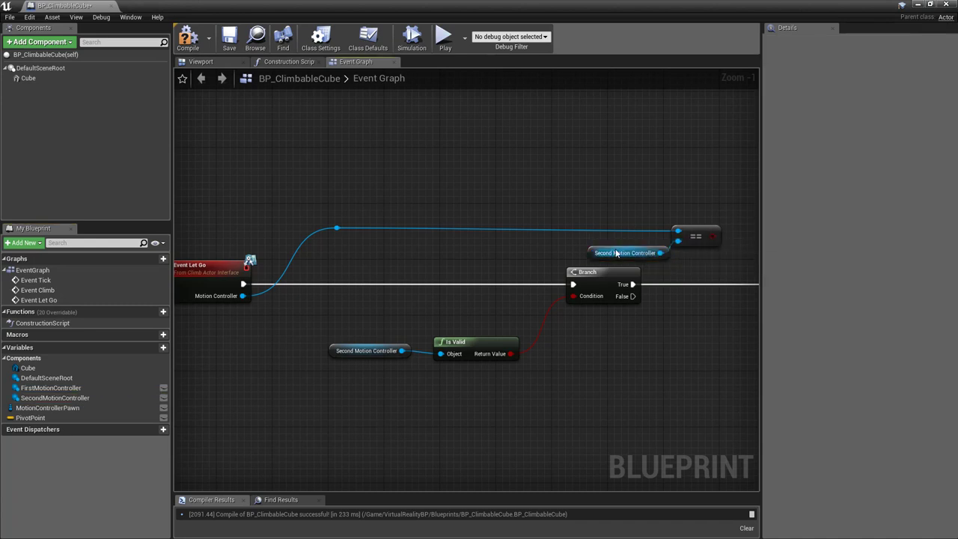
left_click_drag(614, 252, 606, 245)
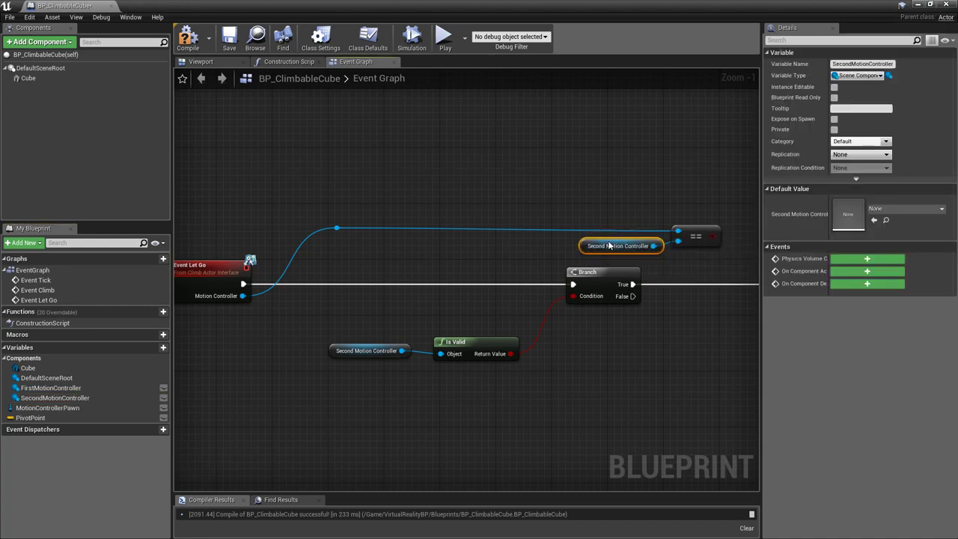
right_click_drag(604, 187, 356, 169)
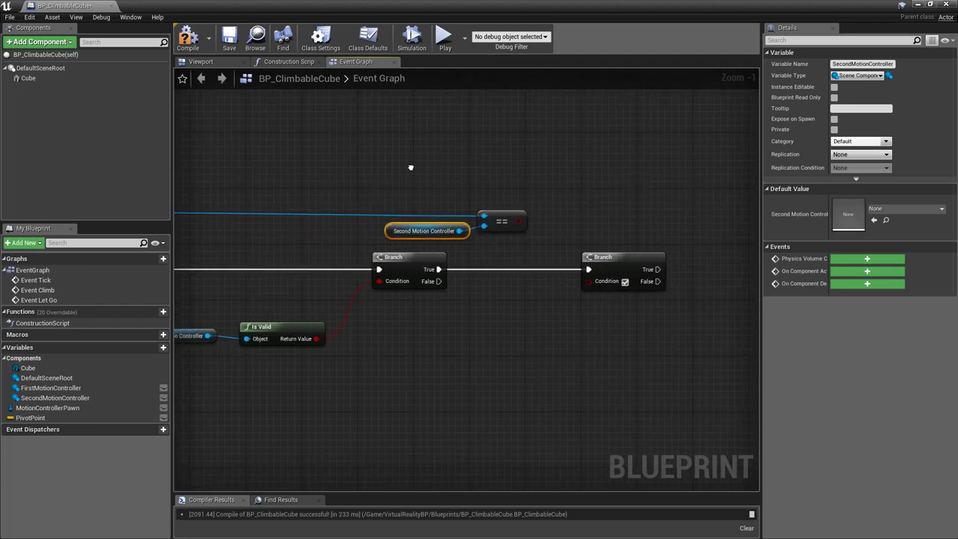
left_click_drag(463, 217, 534, 282)
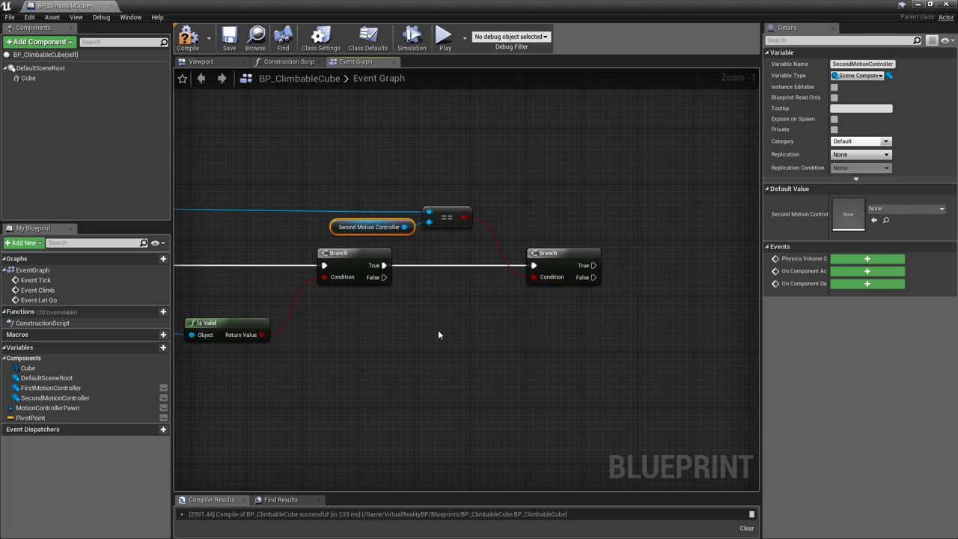
Add a third Branch on the first Branch's False output
right_click_drag(438, 334, 417, 222)
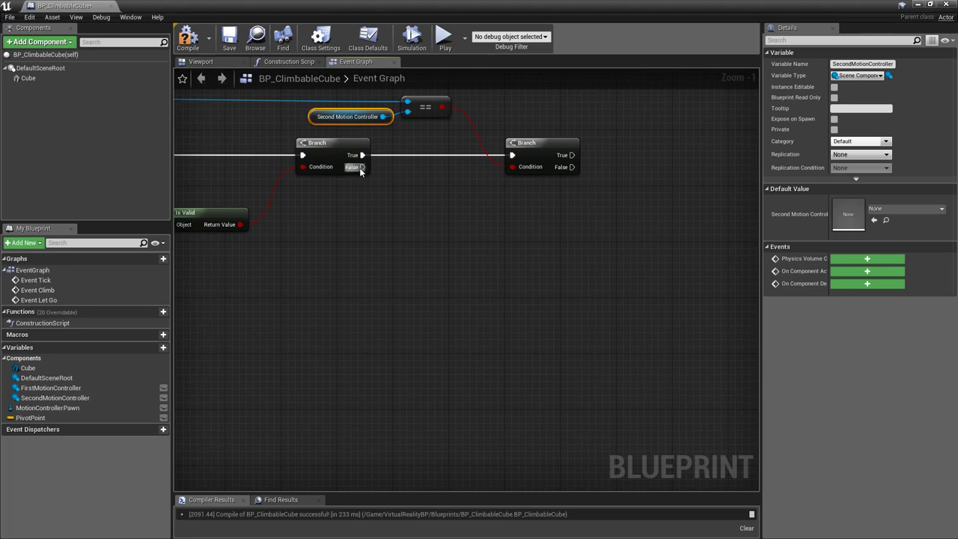
left_click_drag(360, 170, 502, 407)
type("branch")
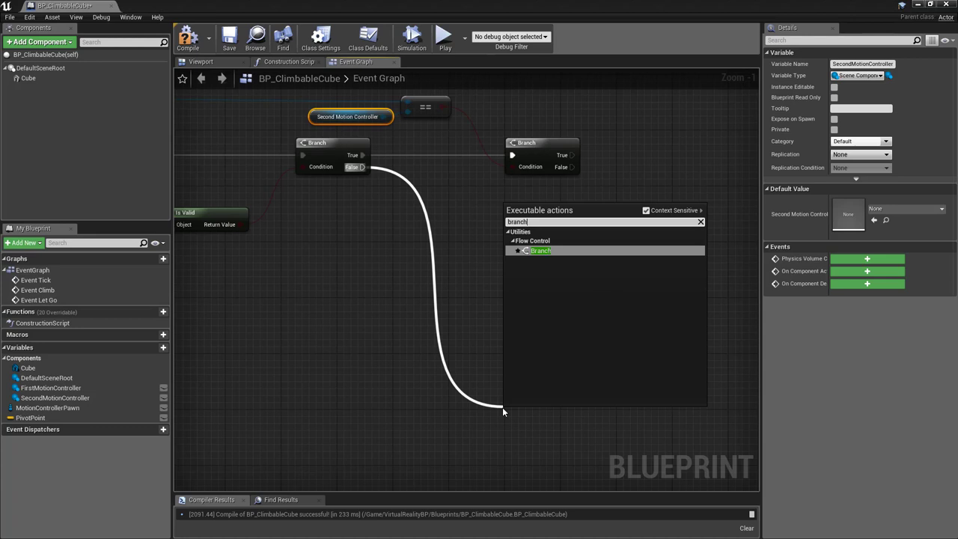
left_click(540, 250)
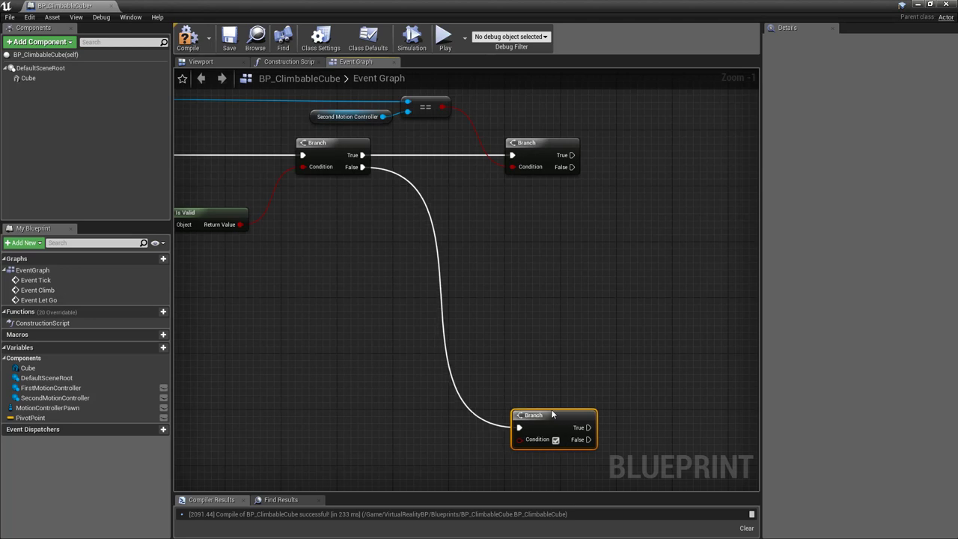
Reroute Motion Controller into an Equal (Object) with First Motion Controller, feeding the third Branch's Condition
right_click_drag(390, 386, 479, 342)
scroll(447, 342, "down", 2)
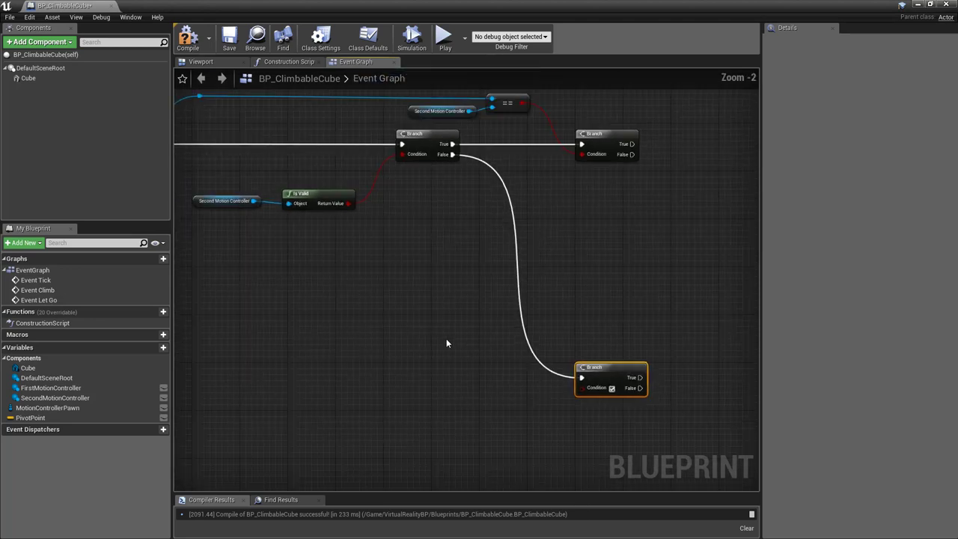
mouse_move(407, 331)
right_mouse_down()
mouse_move(487, 312)
mouse_move(473, 318)
right_mouse_up()
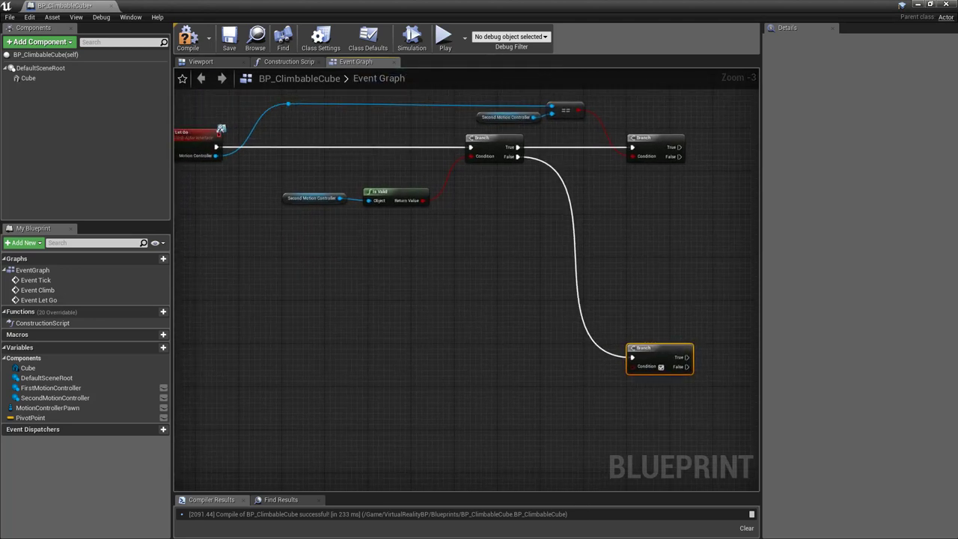
left_click_drag(215, 156, 318, 358)
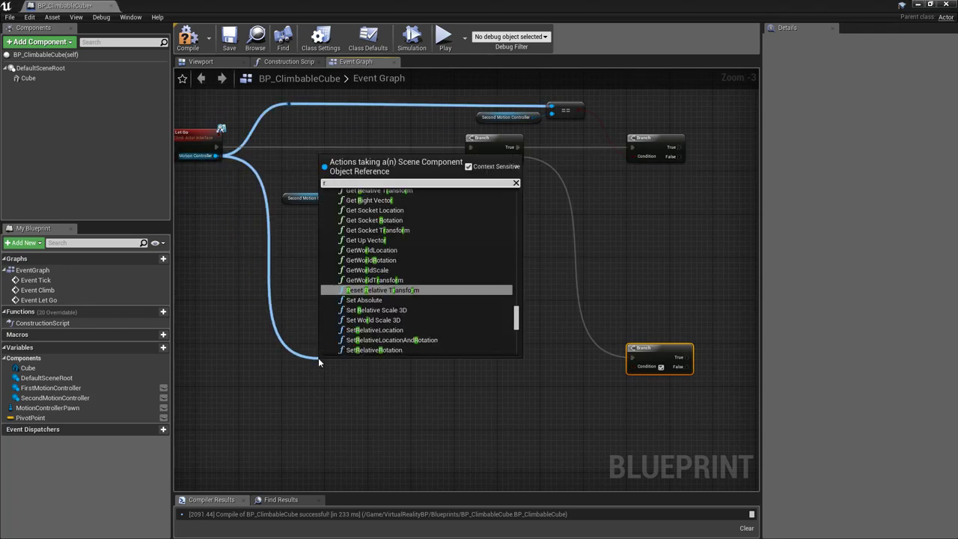
type("rer")
left_click(378, 287)
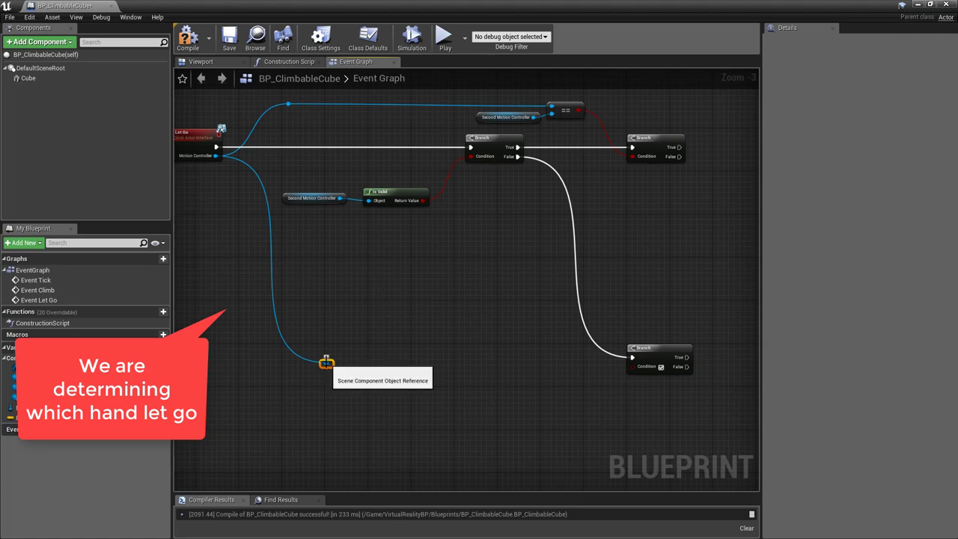
left_click_drag(327, 363, 513, 364)
type("==")
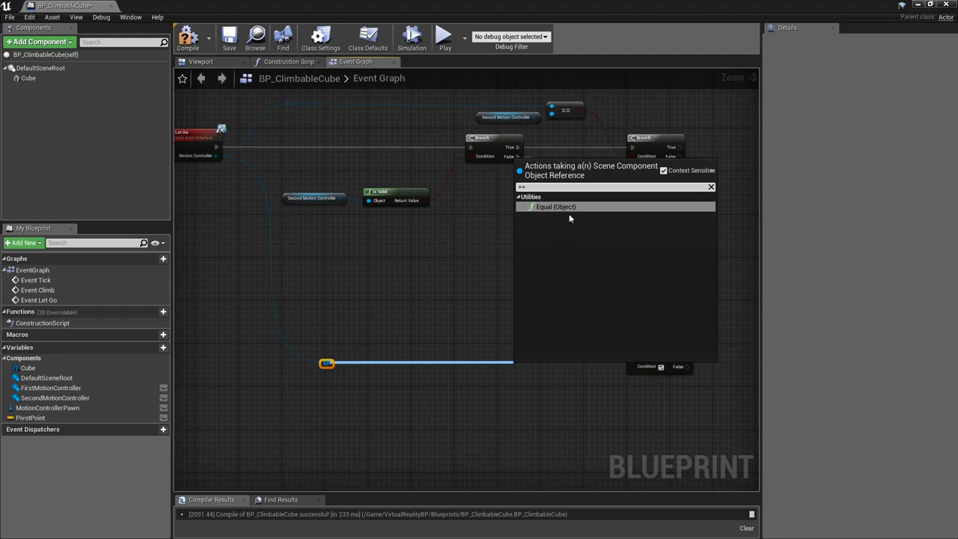
left_click(570, 207)
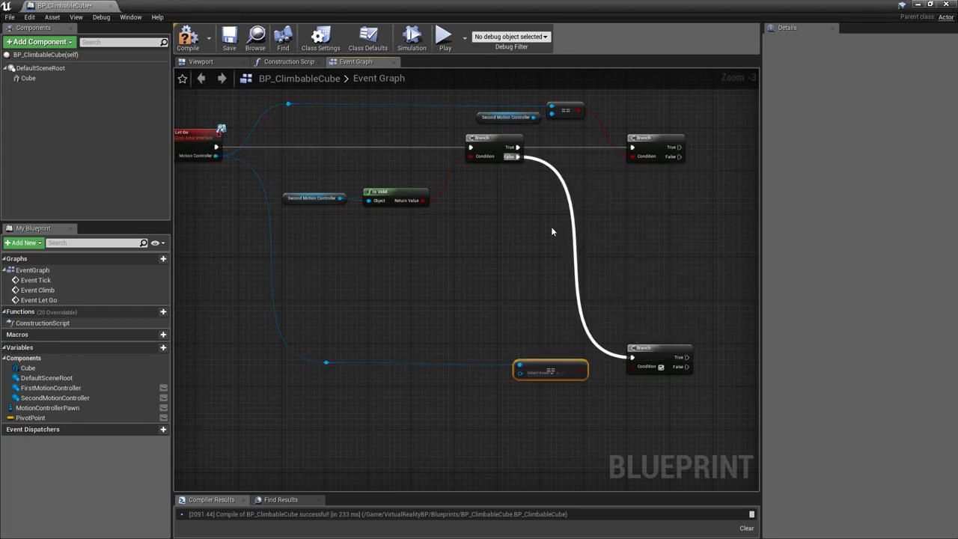
mouse_move(50, 388)
left_mouse_down()
mouse_move(508, 385)
mouse_move(563, 369)
left_mouse_up()
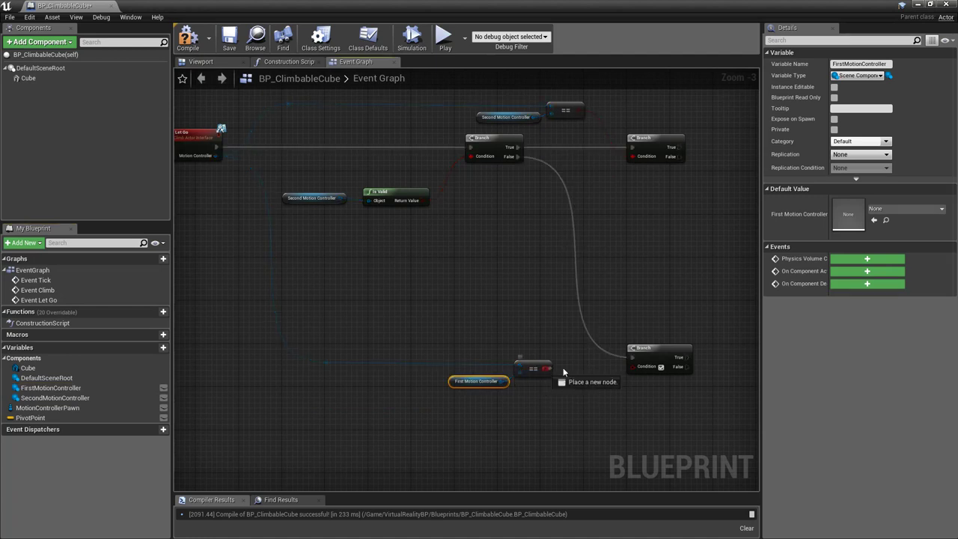
left_click_drag(635, 371, 635, 371)
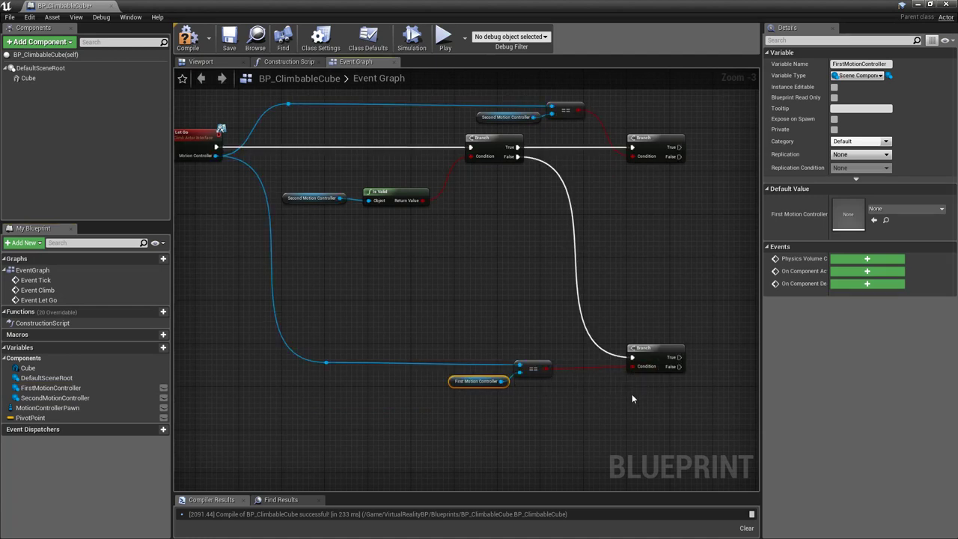
right_click_drag(615, 404, 322, 423)
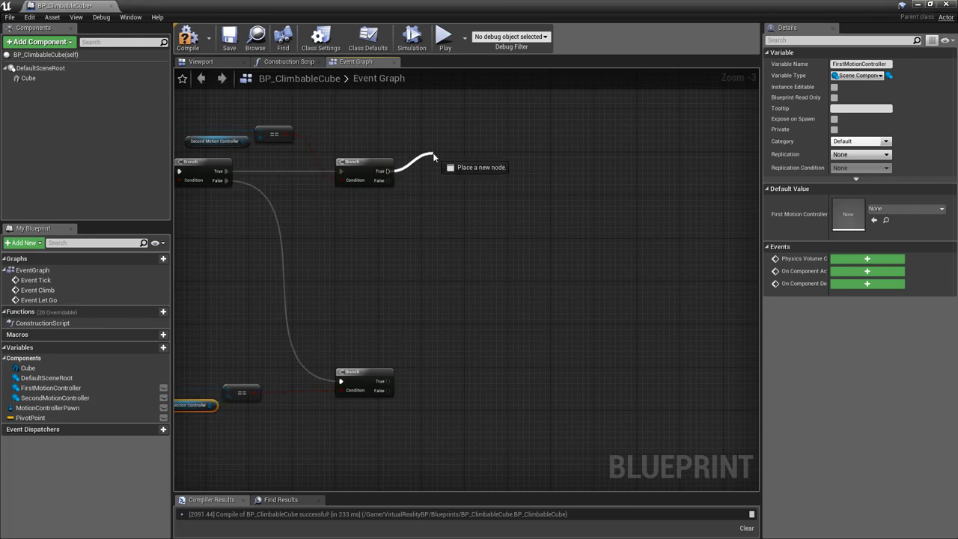
Chain a SET Second Motion Controller and a SET Pivot Point on the second Branch's True output
left_click_drag(388, 173, 436, 154)
type("set sec")
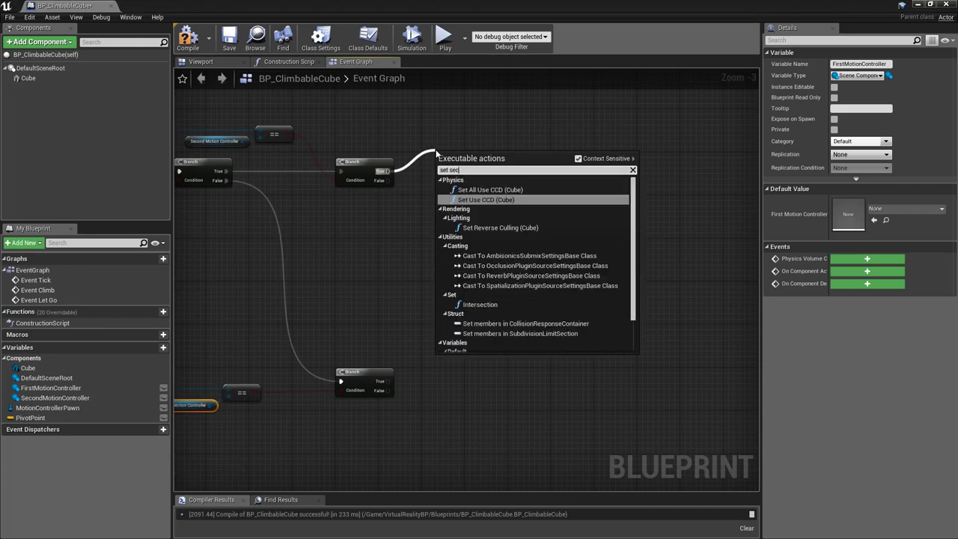
type("ond")
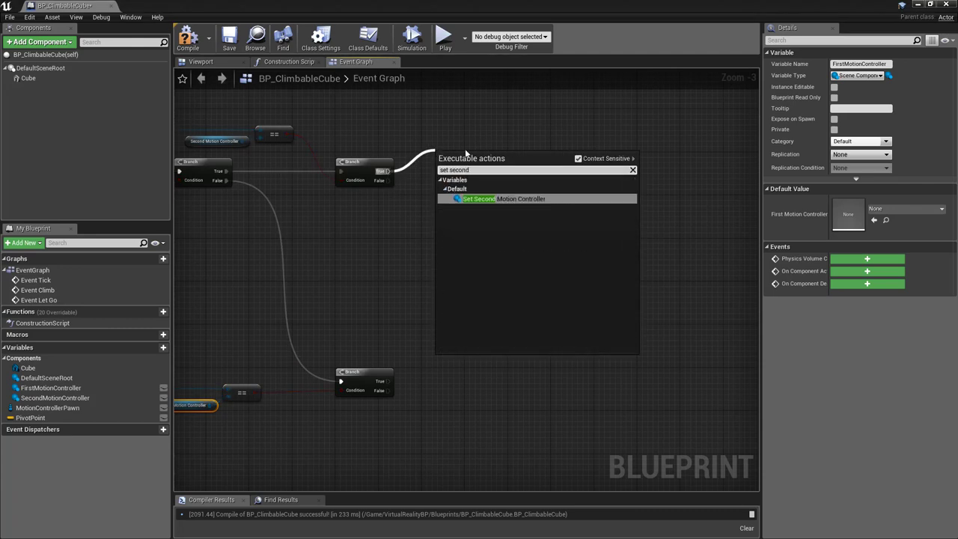
left_click(494, 199)
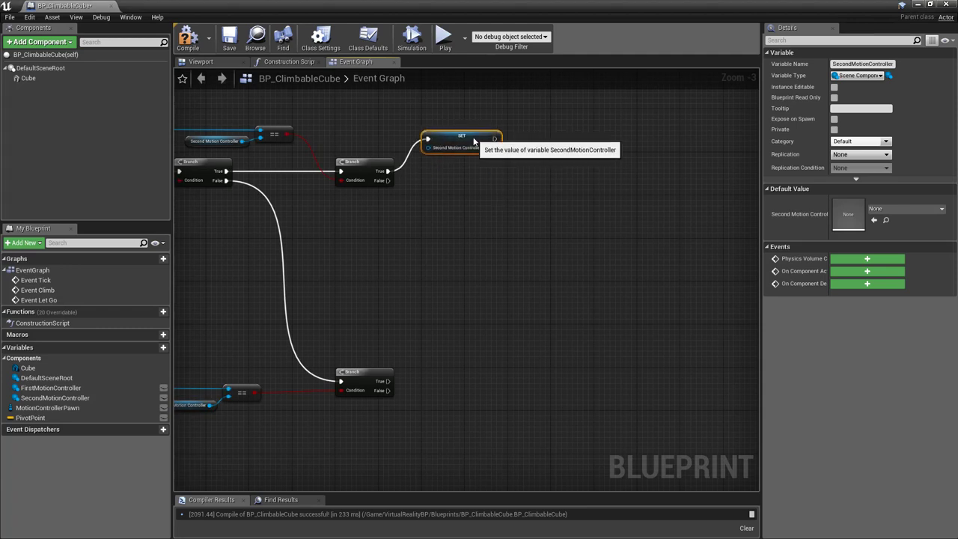
left_click_drag(494, 139, 585, 141)
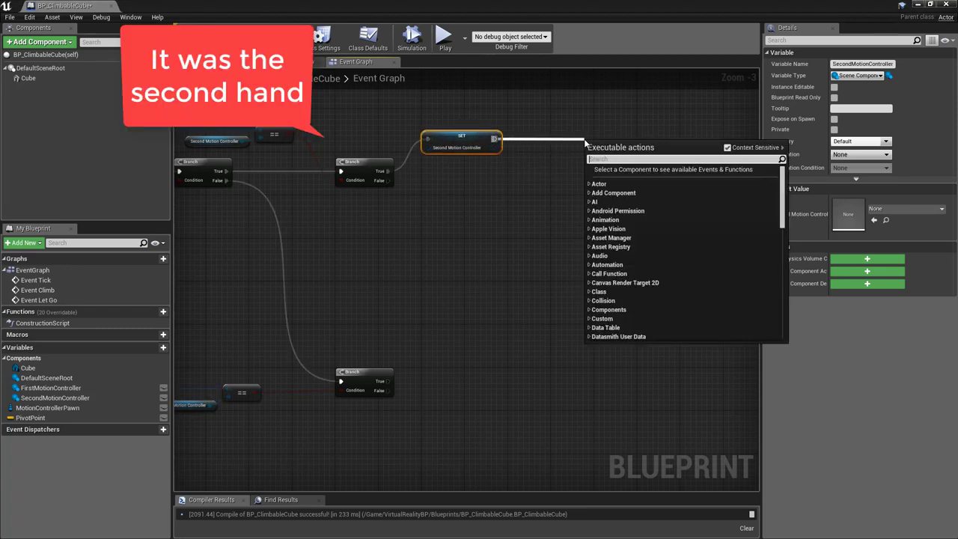
type("set pivot po")
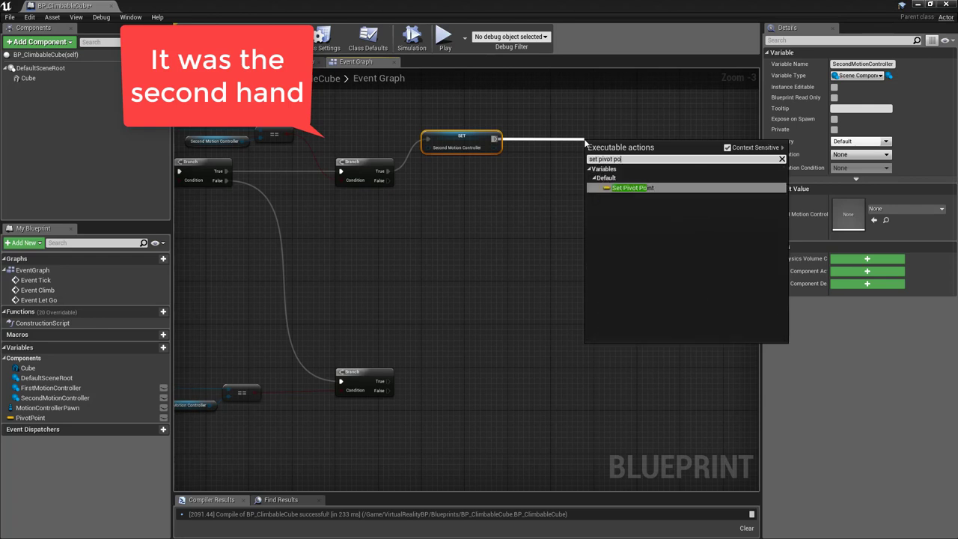
type("in")
key("Return")
key("q")
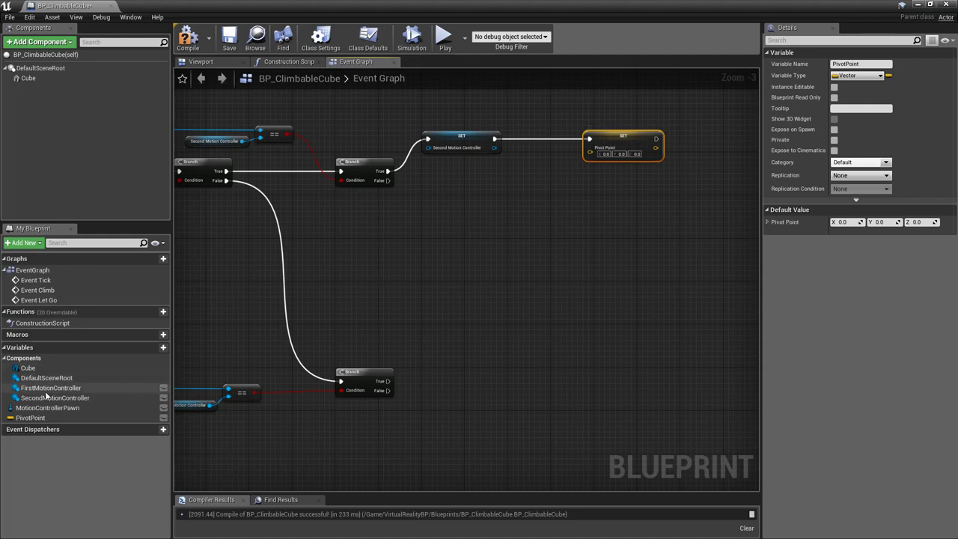
Feed First Motion Controller's GetWorldLocation into the Pivot Point setter
mouse_move(51, 388)
left_mouse_down()
mouse_move(308, 299)
mouse_move(428, 195)
left_mouse_up()
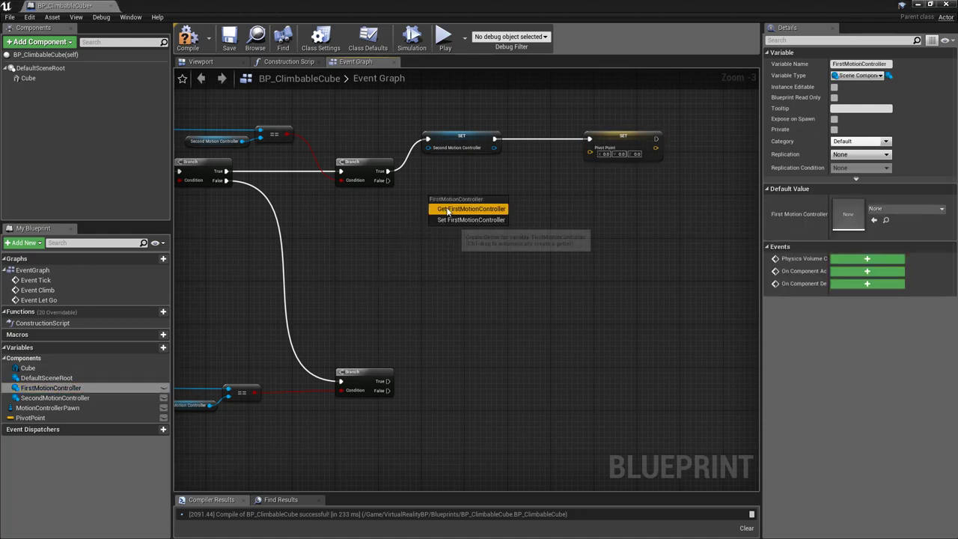
left_click(449, 208)
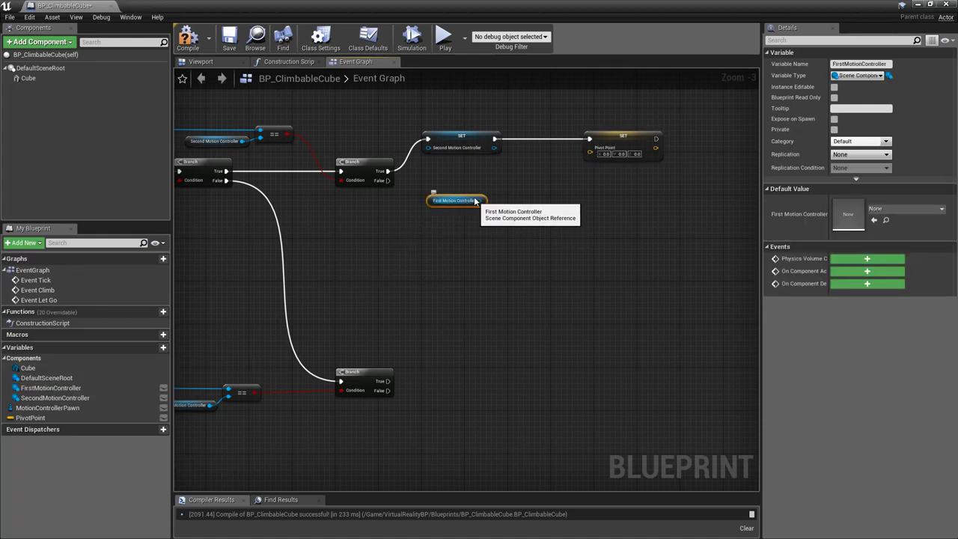
mouse_move(473, 199)
left_mouse_down()
mouse_move(479, 183)
mouse_move(514, 189)
left_mouse_up()
type("get world l")
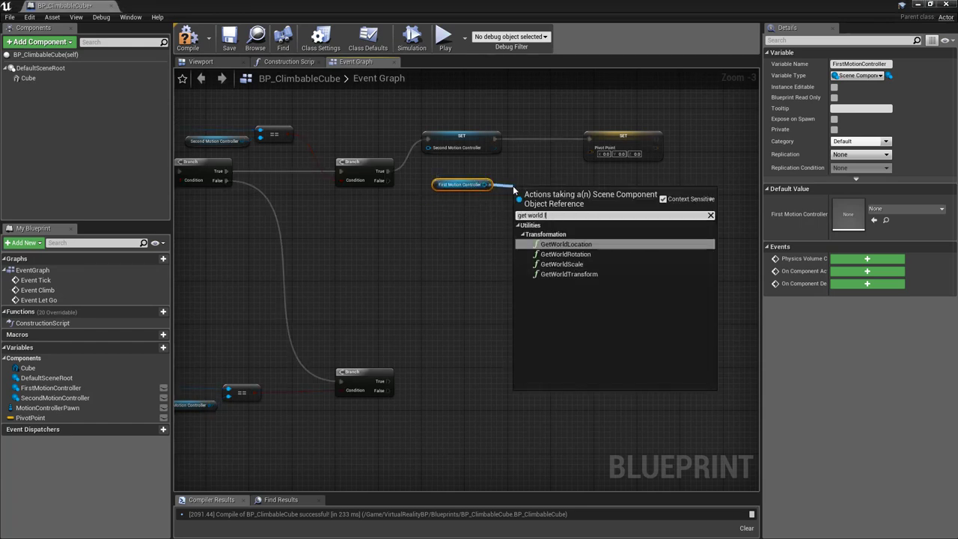
type("ocation")
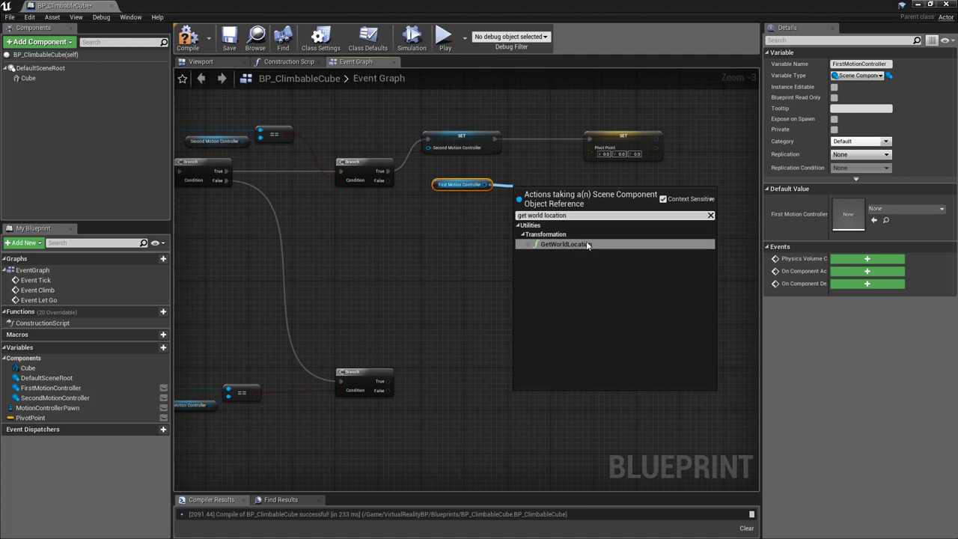
left_click(586, 241)
mouse_move(563, 188)
left_mouse_down()
mouse_move(551, 172)
mouse_move(589, 152)
left_mouse_up()
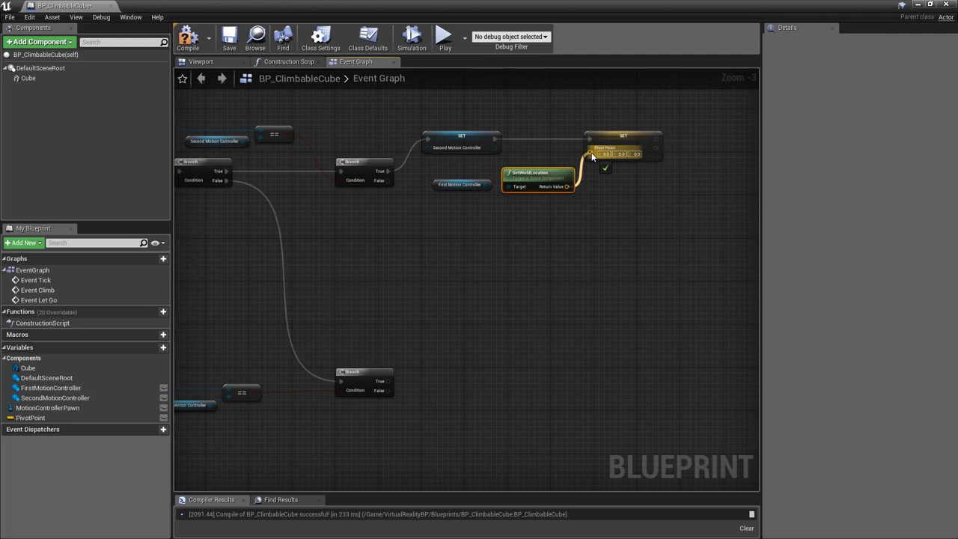
right_click_drag(580, 227, 469, 231)
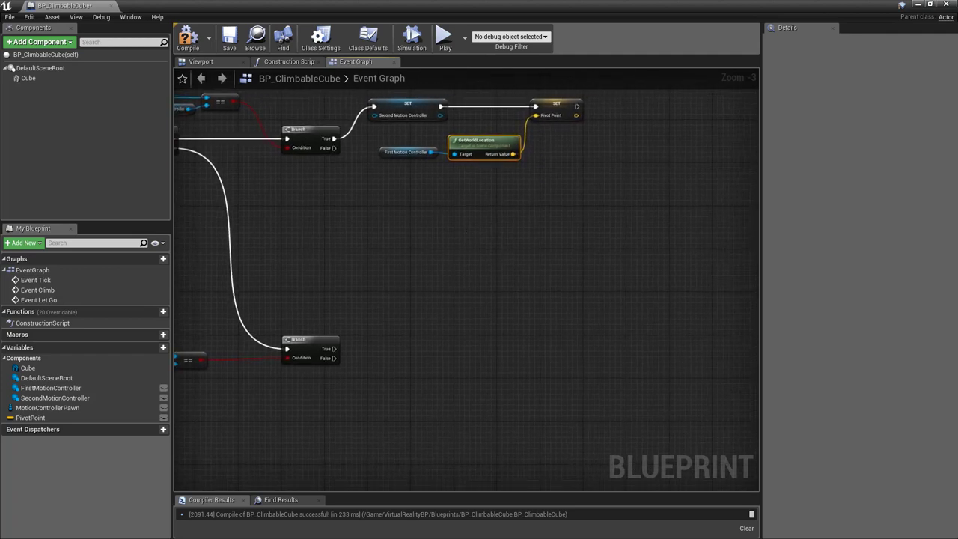
On False, chain SET First Motion Controller (from Second), SET Second Motion Controller, and SET Pivot Point
left_click_drag(334, 147, 400, 261)
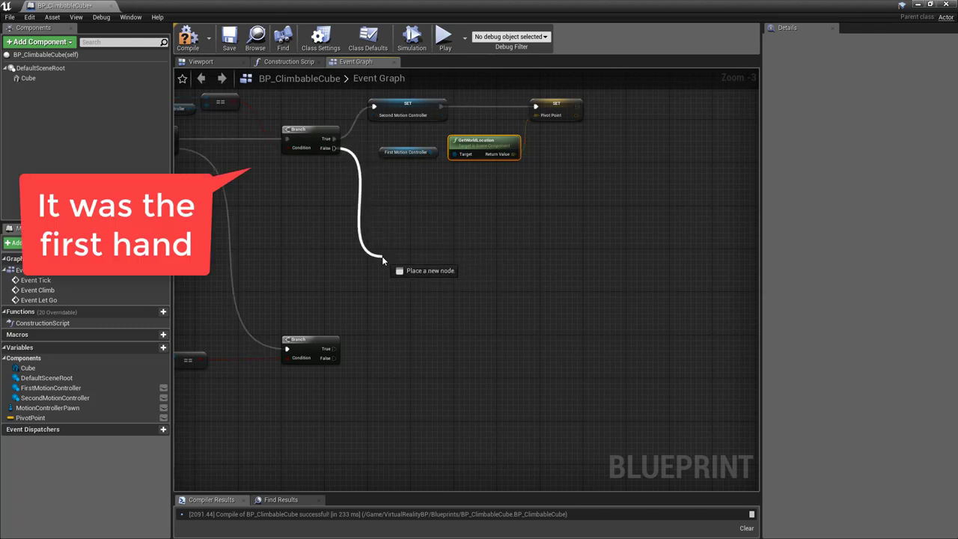
left_click_drag(400, 261, 383, 258)
type("set first ")
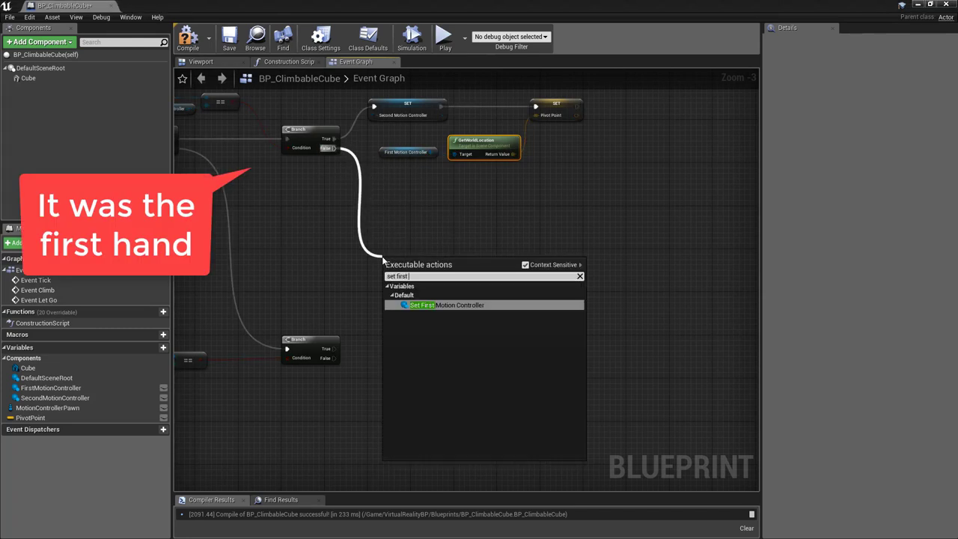
type("motion controller")
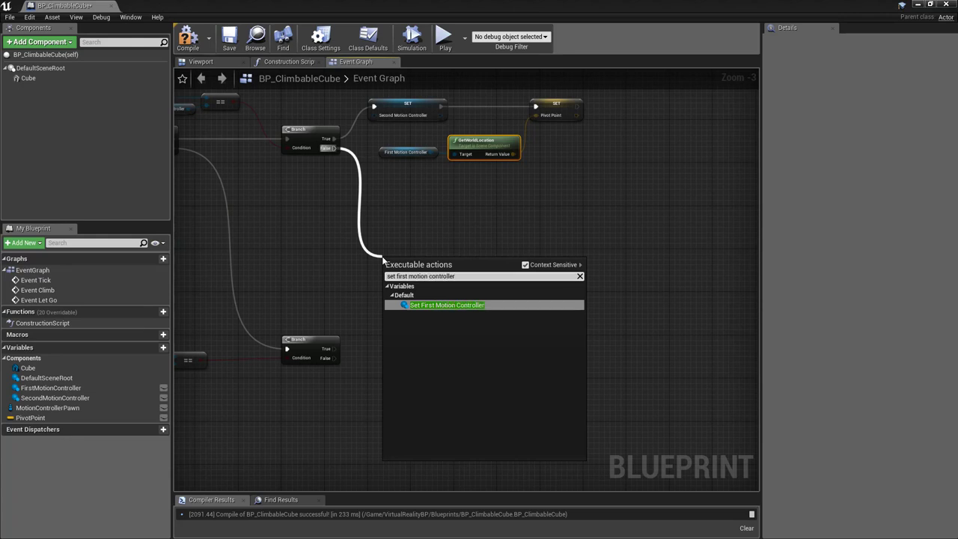
key("Return")
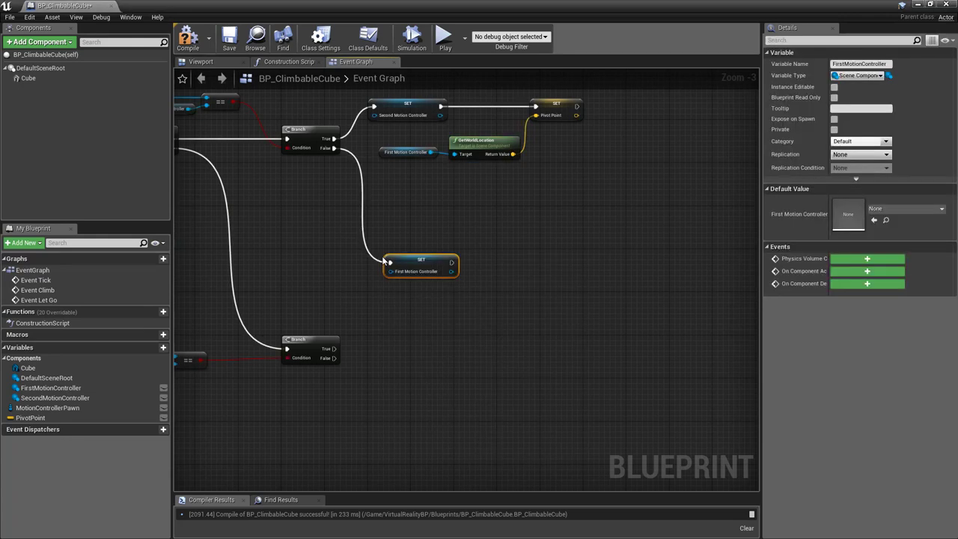
mouse_move(55, 398)
left_mouse_down()
mouse_move(390, 275)
mouse_move(339, 281)
left_mouse_up()
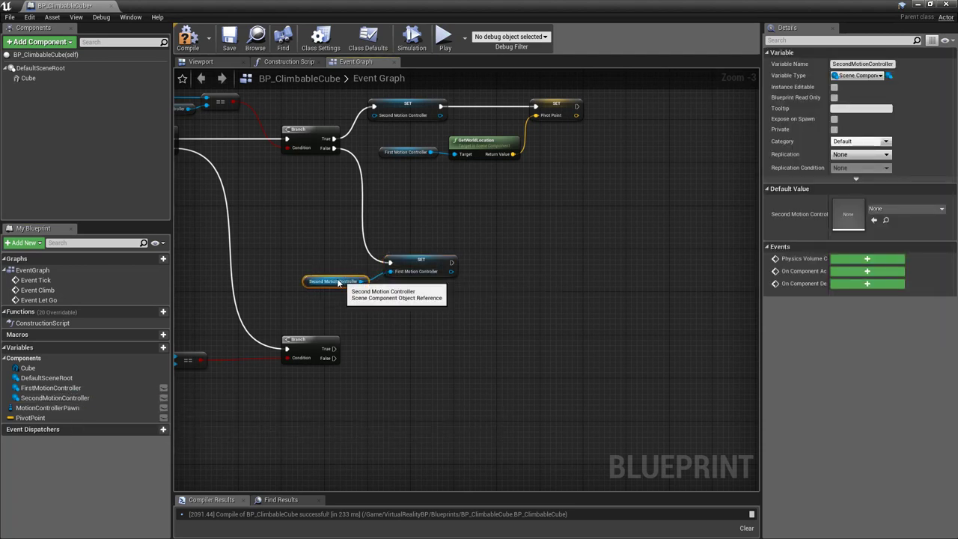
left_click_drag(54, 398, 508, 259, "alt")
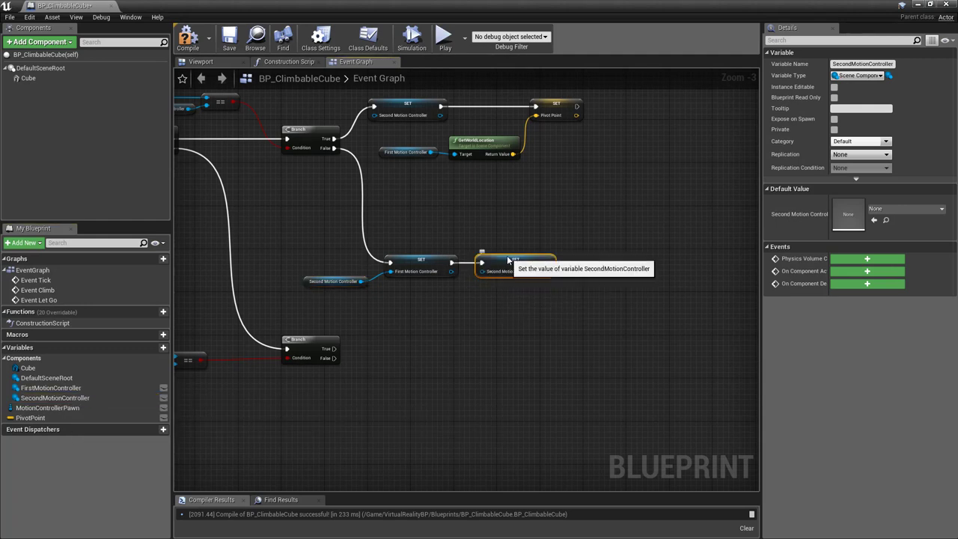
right_click_drag(602, 283, 528, 275)
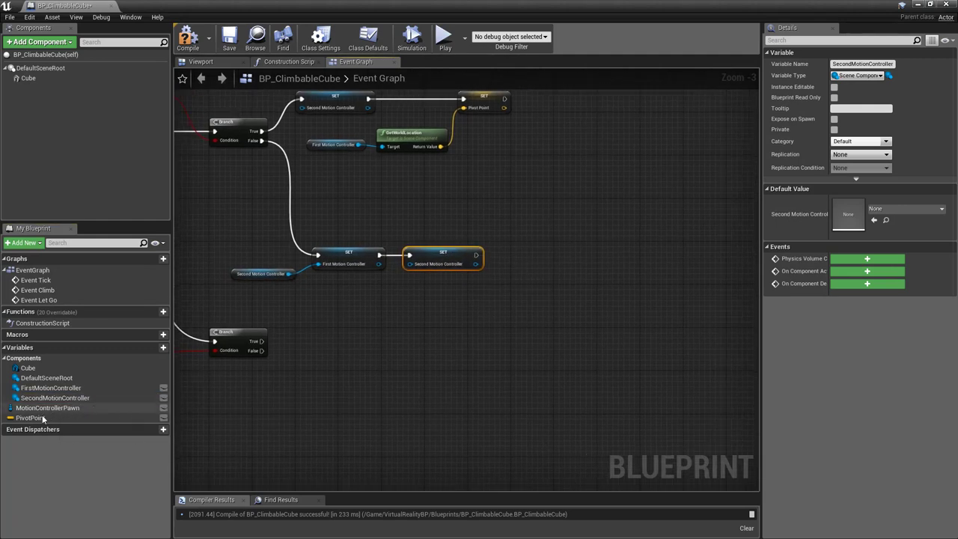
mouse_move(42, 418)
left_mouse_down("alt")
mouse_move(485, 262)
mouse_move(556, 255)
left_mouse_up("alt")
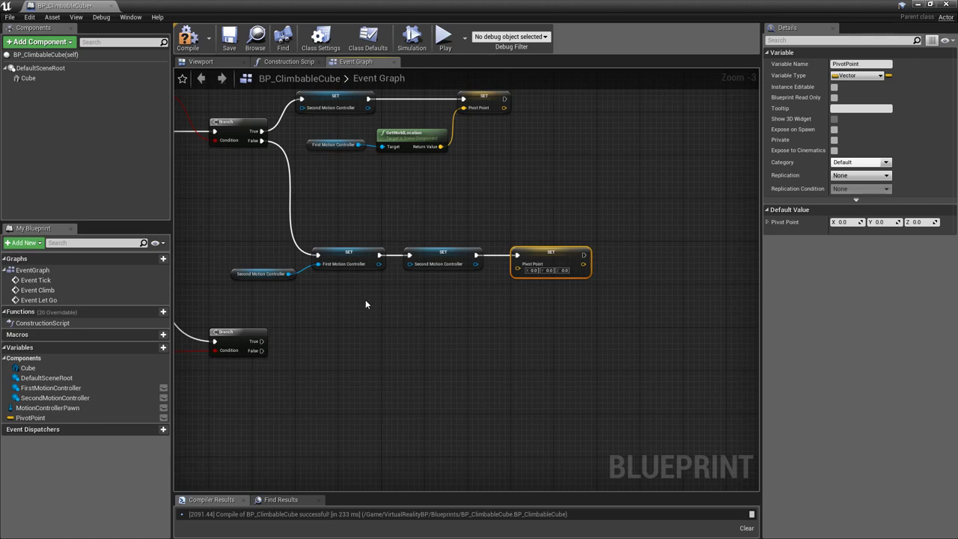
Feed First Motion Controller's GetWorldLocation into that Pivot Point setter and tidy the nodes
mouse_move(51, 388)
left_mouse_down()
mouse_move(372, 305)
mouse_move(364, 302)
left_mouse_up()
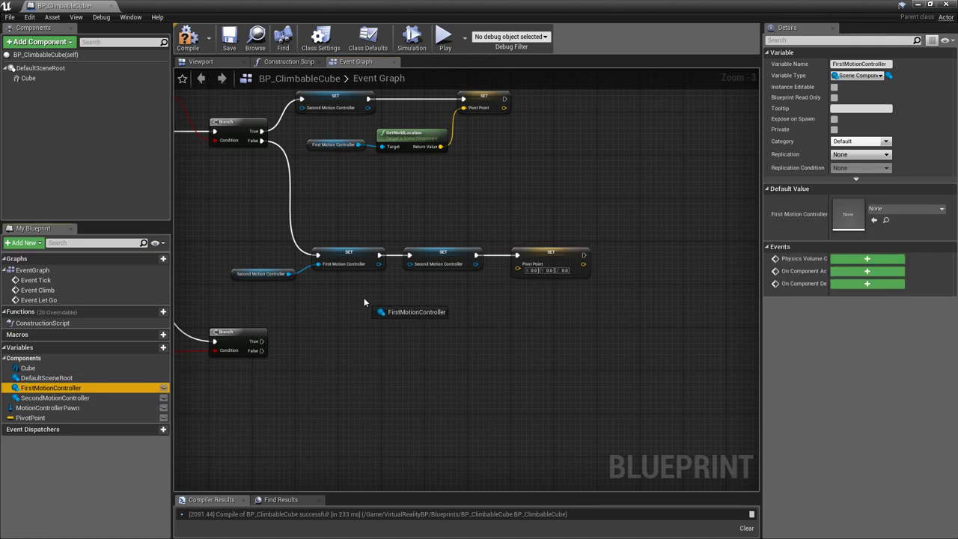
left_click_drag(365, 302, 446, 300)
left_click(410, 310)
type("get")
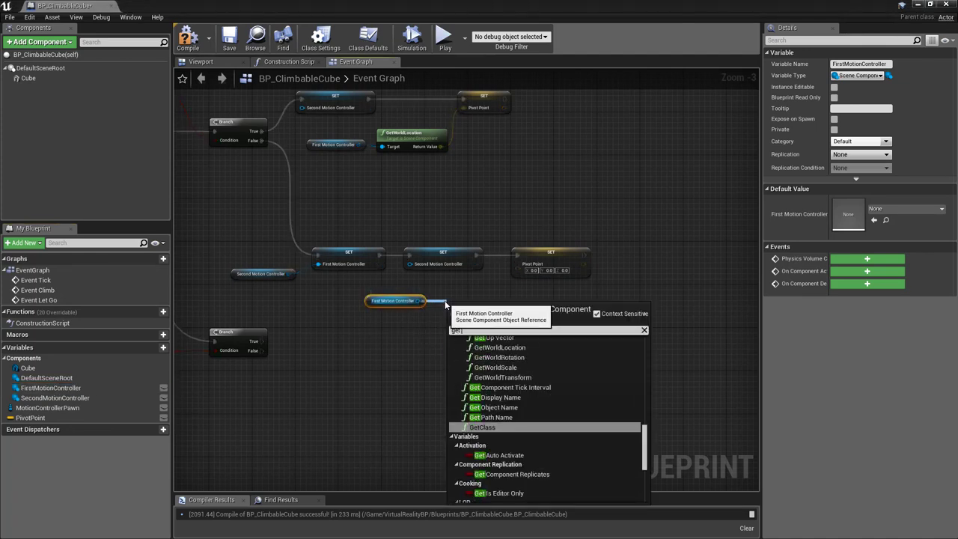
type(" world location")
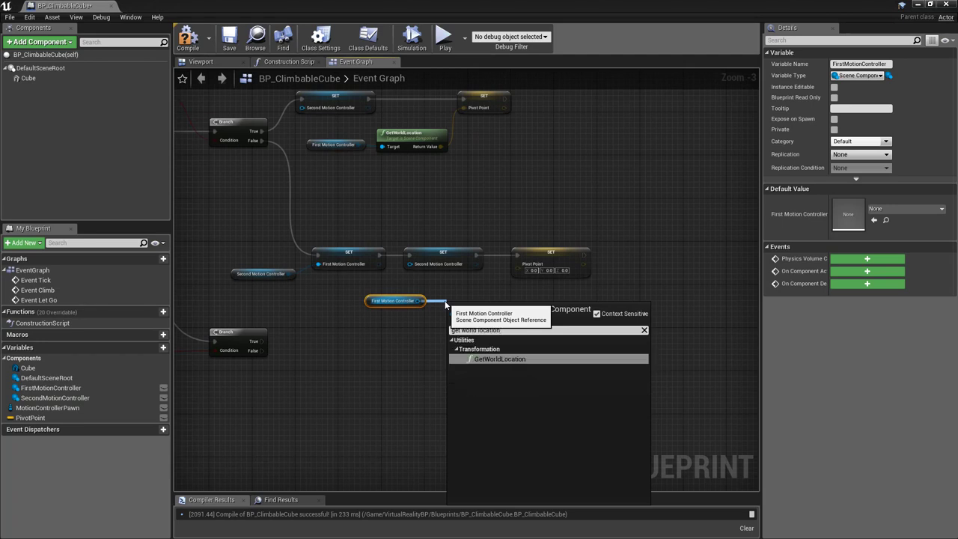
key("Return")
mouse_move(483, 301)
left_mouse_down()
mouse_move(471, 284)
mouse_move(510, 286)
mouse_move(516, 264)
left_mouse_up()
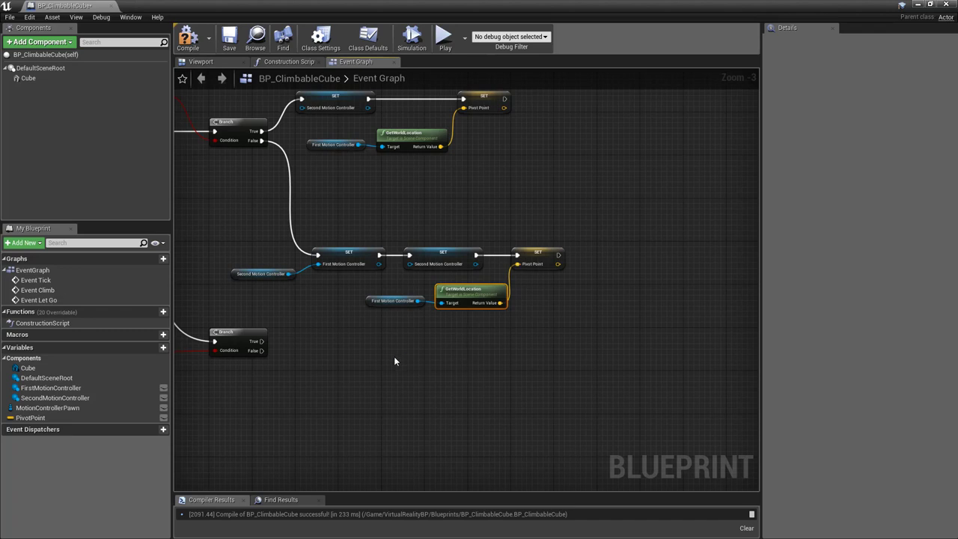
left_click_drag(229, 245, 542, 306)
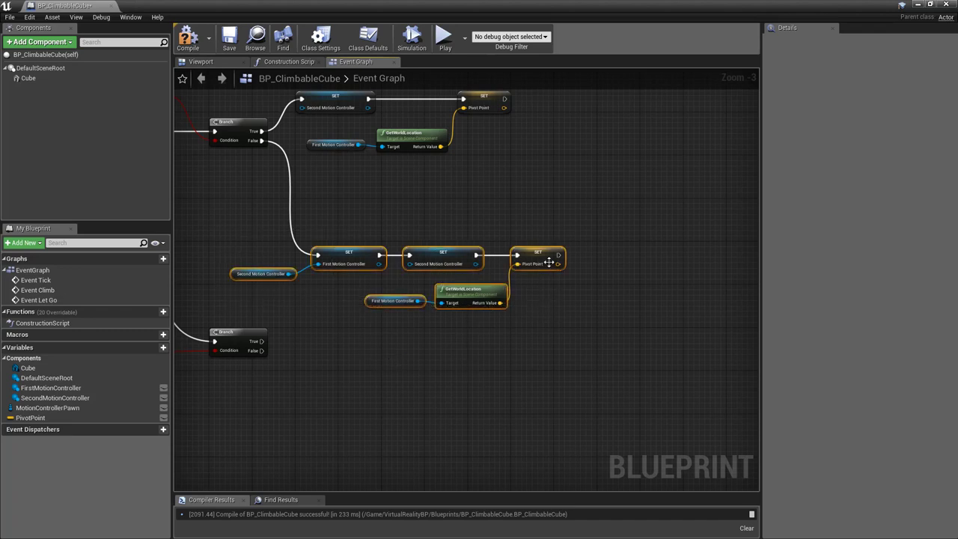
left_click_drag(546, 257, 543, 237)
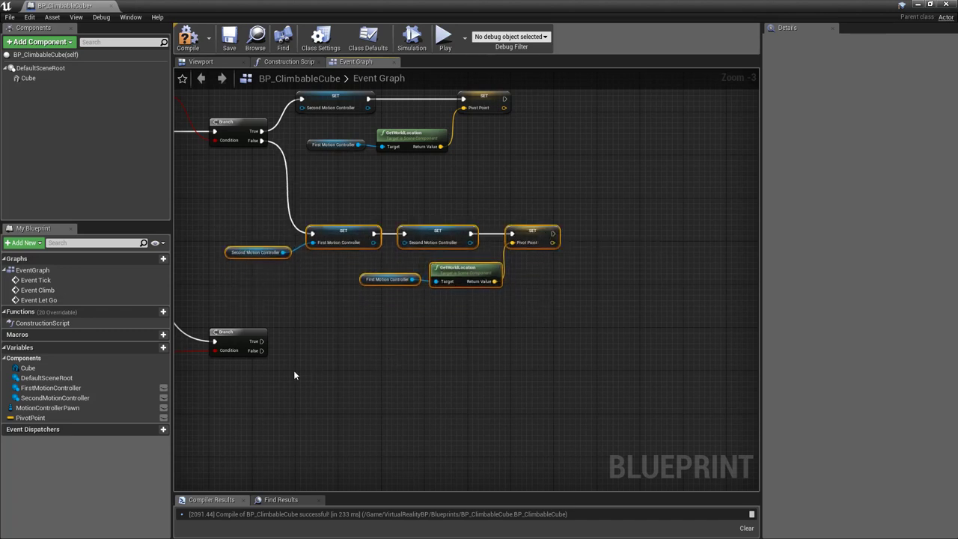
right_click_drag(293, 370, 425, 298)
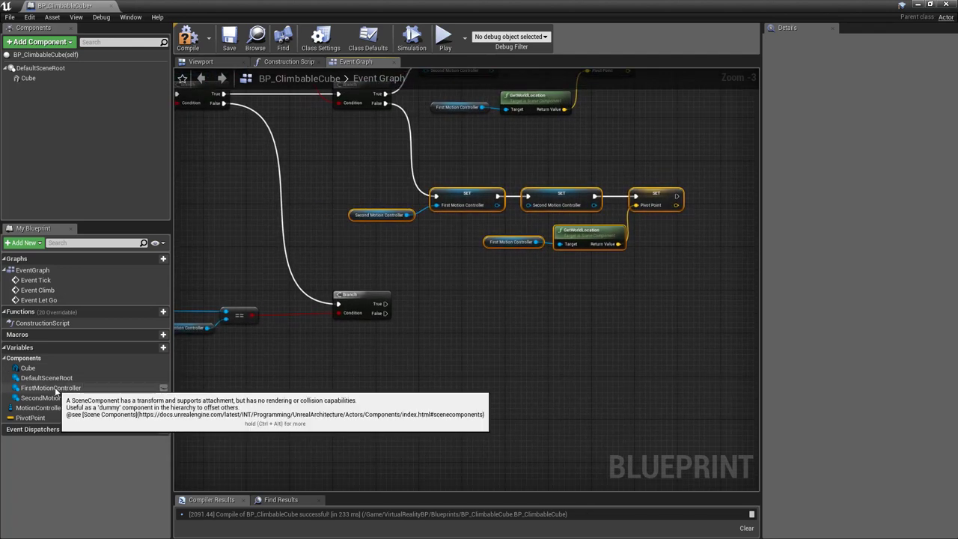
On the third Branch's True path, chain empty setters for First and Second Motion Controller and Pivot Point
left_click_drag(50, 388, 388, 306)
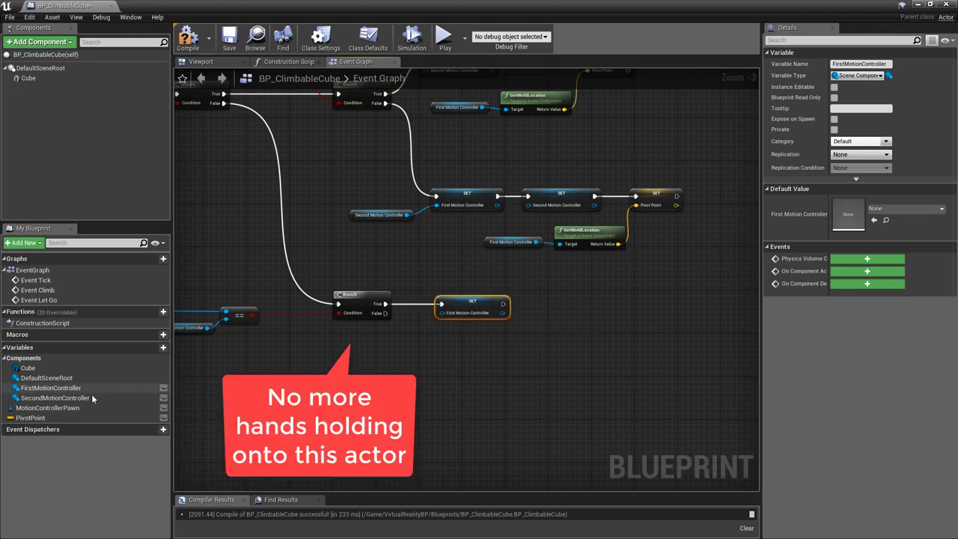
mouse_move(52, 397)
left_mouse_down()
mouse_move(546, 321)
mouse_move(516, 308)
mouse_move(591, 303)
left_mouse_up()
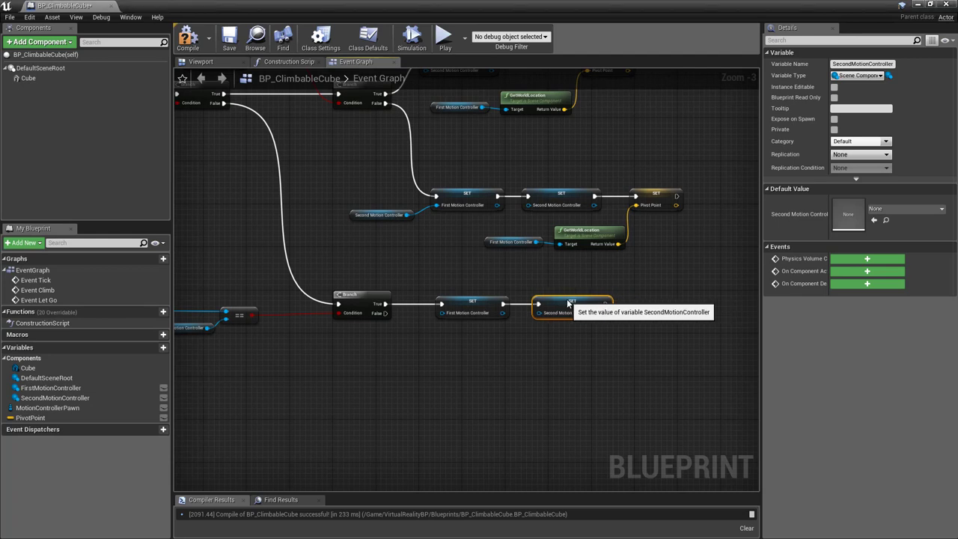
left_click_drag(592, 300, 571, 300)
left_click_drag(492, 303, 480, 303)
left_click_drag(568, 304, 552, 304)
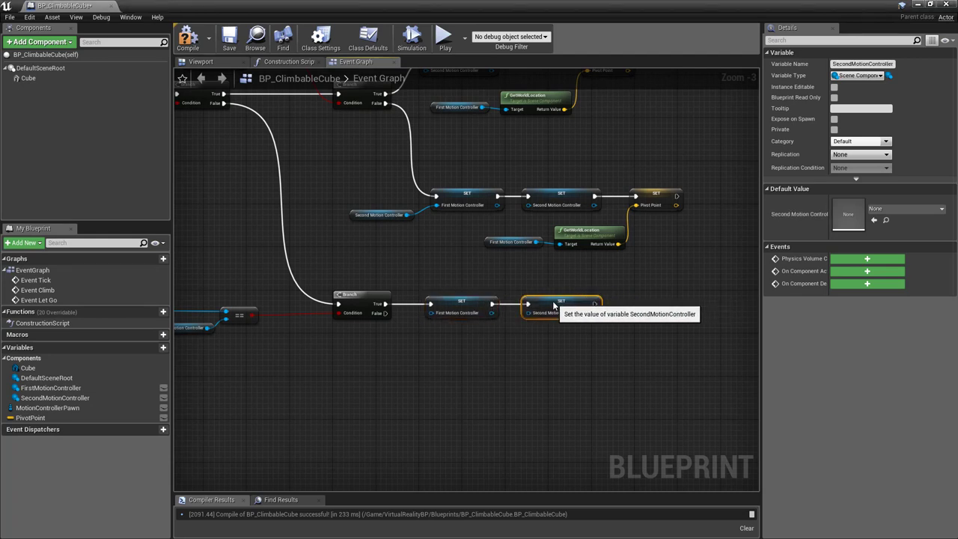
left_click_drag(30, 418, 632, 311, "alt")
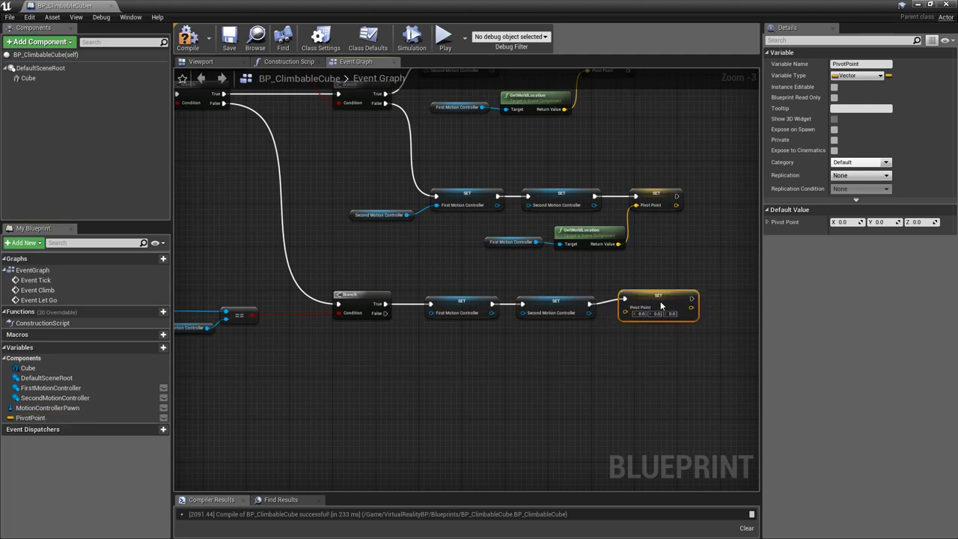
right_click_drag(670, 354, 408, 411)
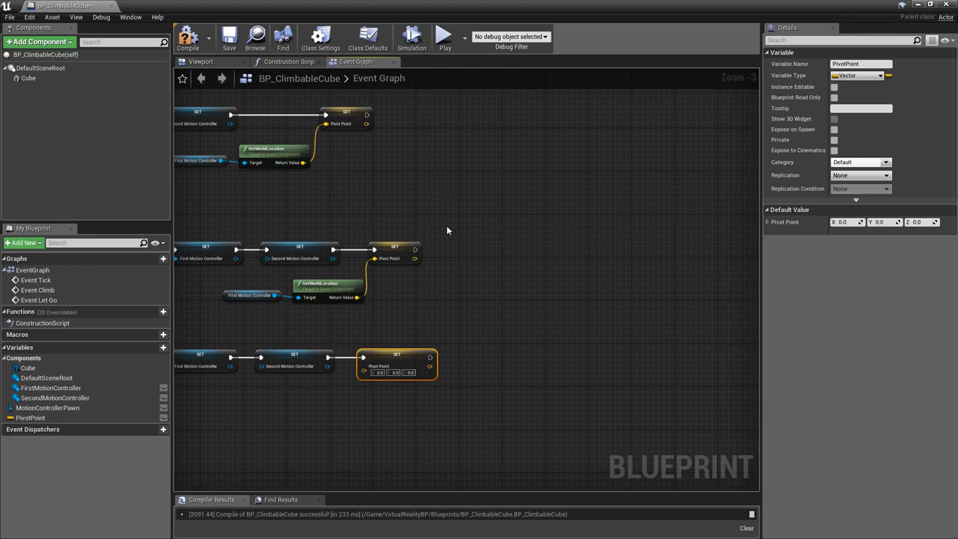
left_click_drag(417, 250, 468, 253)
Join all three Pivot Point setters' exec outputs into one reroute, with MotionControllerPawn dragged in beside it
left_click_drag(497, 254, 498, 249)
type("rer")
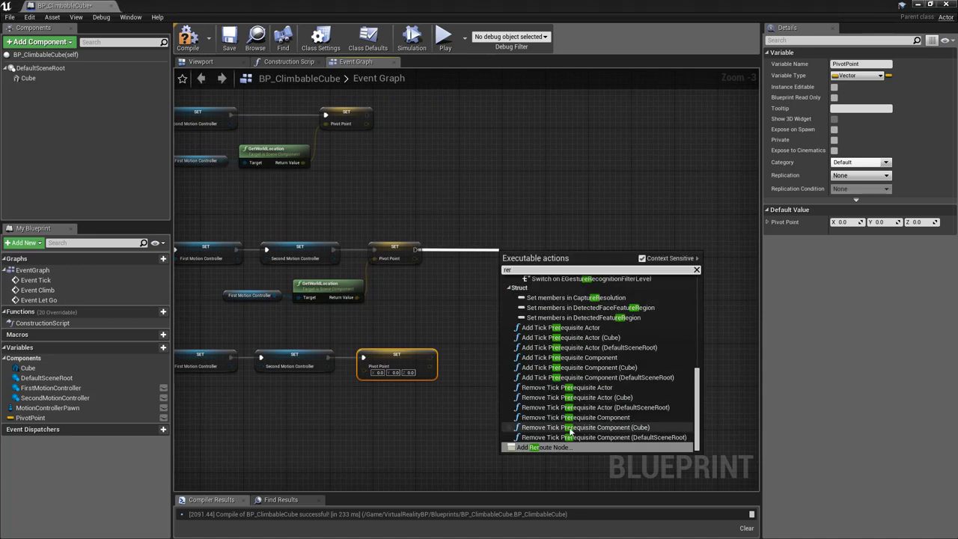
left_click(565, 448)
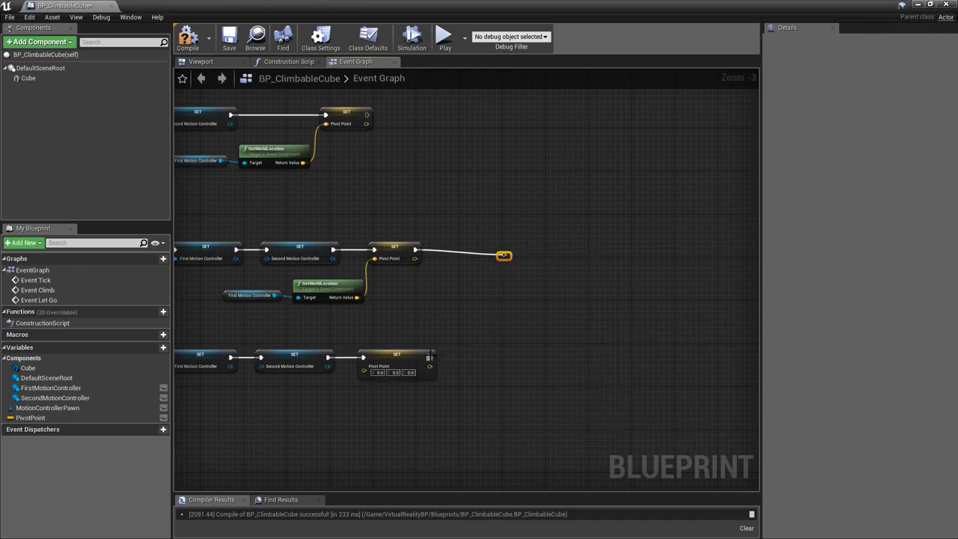
left_click_drag(431, 357, 503, 256)
left_click_drag(366, 114, 504, 256)
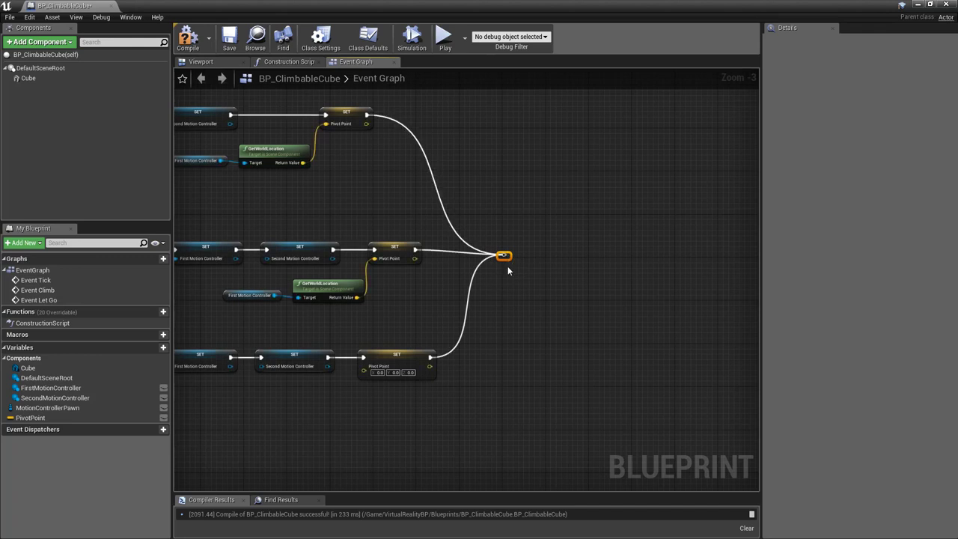
left_click_drag(508, 257, 503, 253)
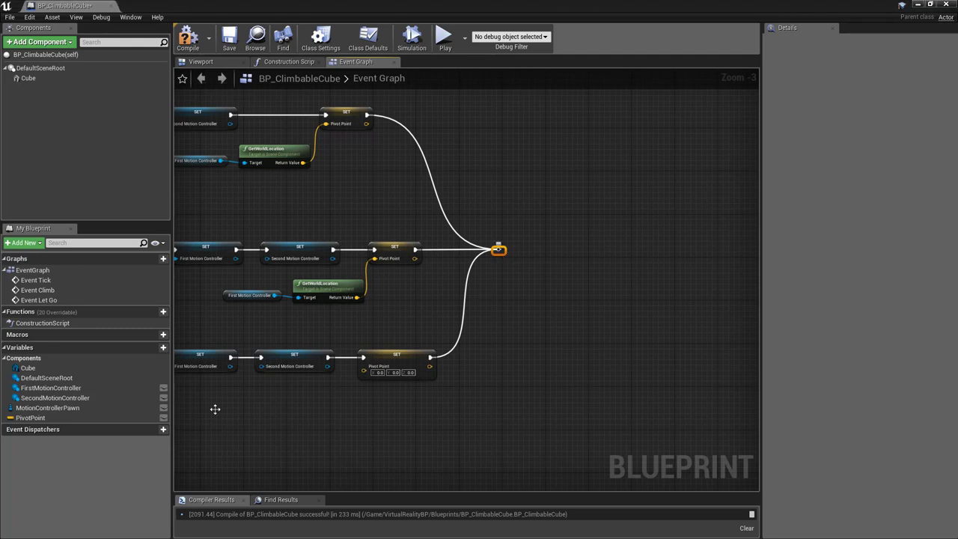
mouse_move(69, 408)
left_mouse_down()
mouse_move(499, 299)
mouse_move(491, 288)
left_mouse_up()
Decrement the pawn's Climbing Hands from the shared reroute, then compile and save BP_ClimbableCube
left_click(524, 290)
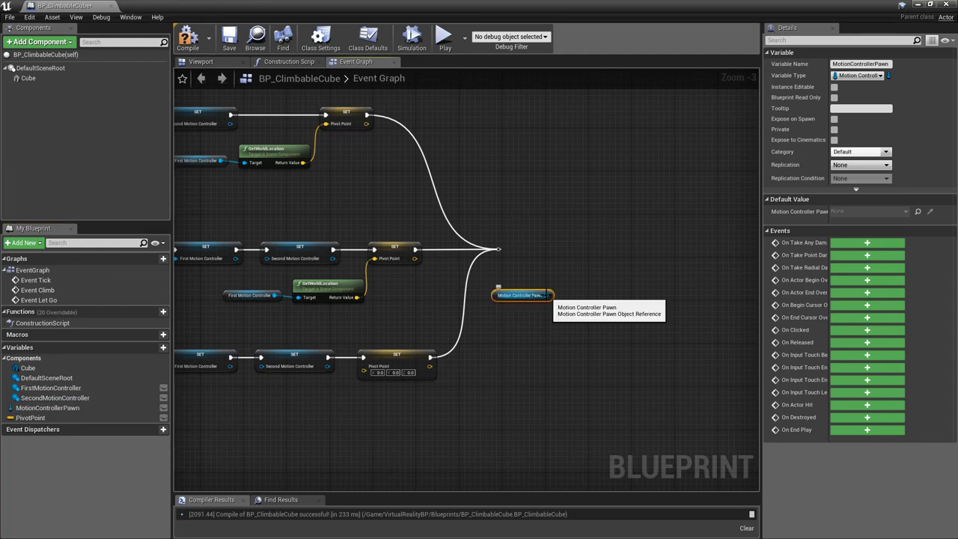
left_click_drag(549, 295, 572, 294)
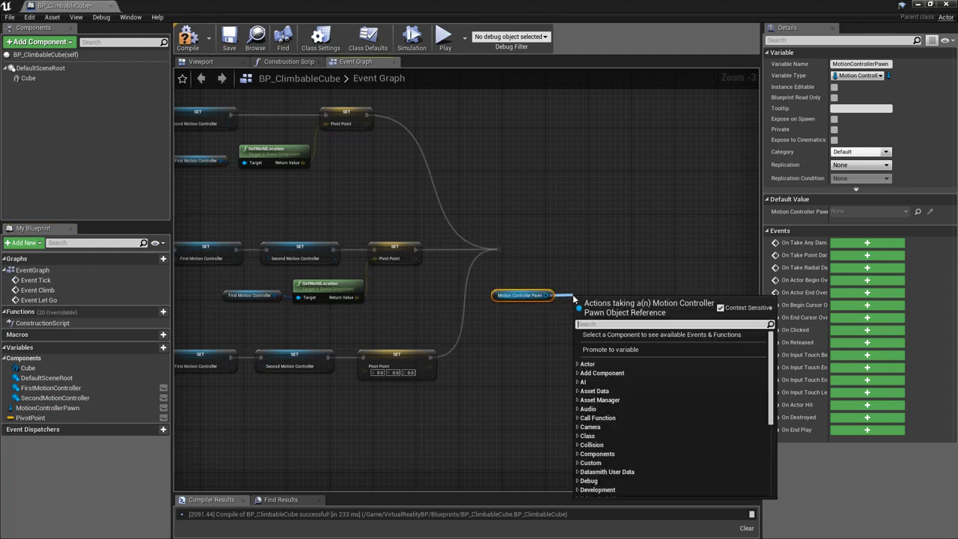
type("climbing")
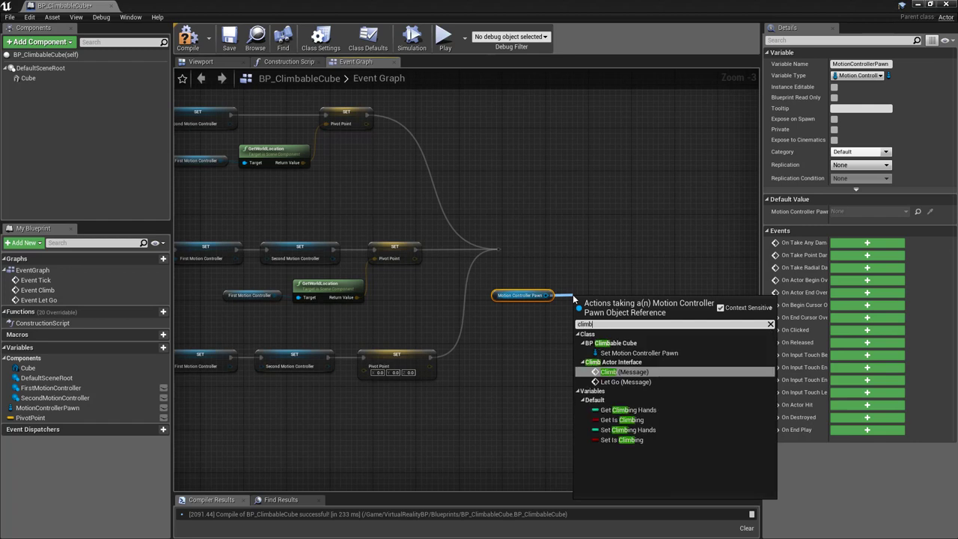
left_click(655, 352)
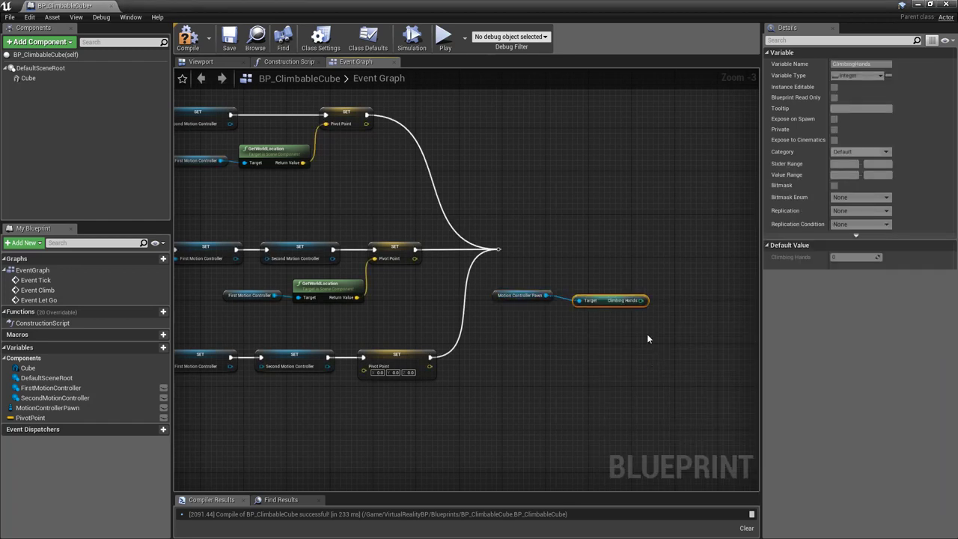
mouse_move(605, 300)
left_mouse_down()
mouse_move(599, 295)
mouse_move(656, 259)
left_mouse_up()
type("decrement")
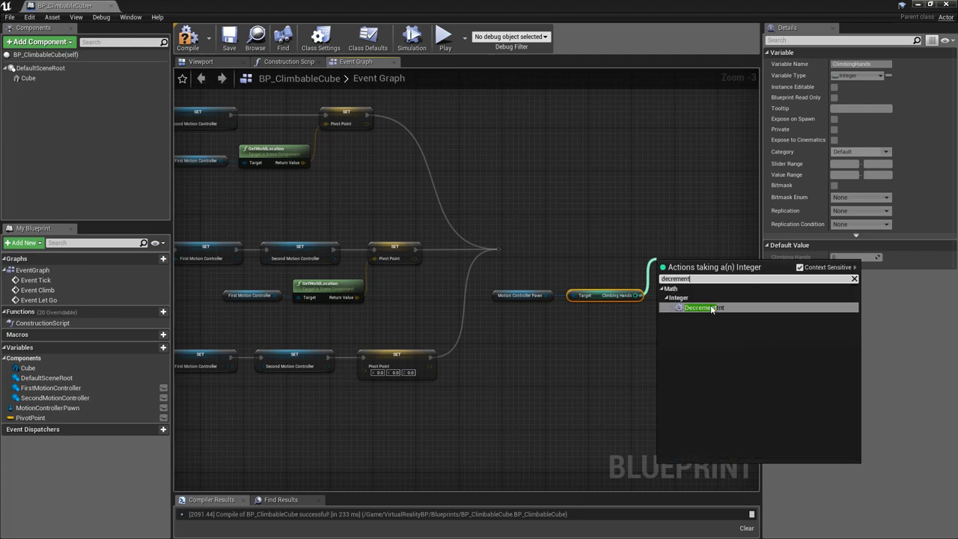
left_click(709, 308)
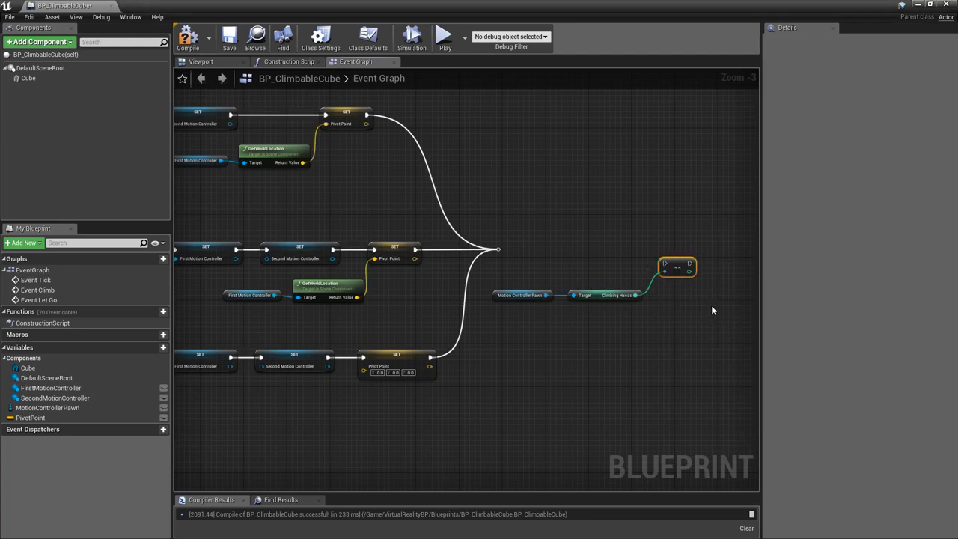
left_click_drag(499, 248, 646, 254)
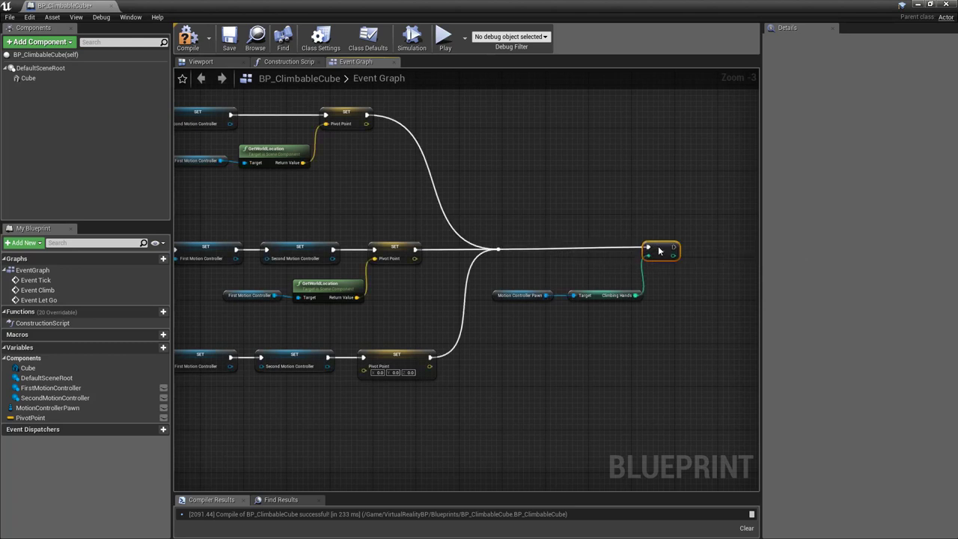
left_click(188, 39)
left_click(229, 39)
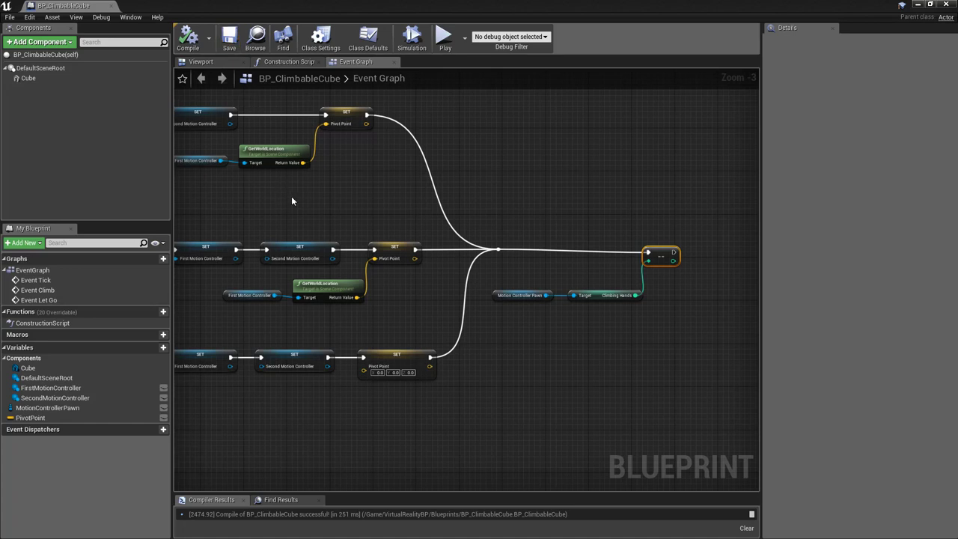
Find the disabled Event Tick node and drag it higher, above the Event Climb chain
scroll(292, 197, "down", 2)
right_click_drag(336, 203, 629, 221)
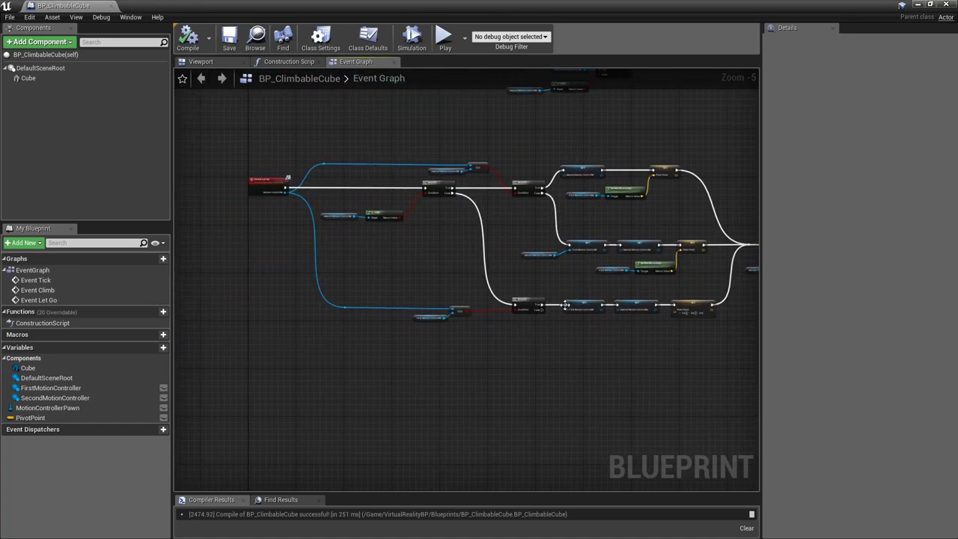
scroll(565, 304, "down", 1)
right_click_drag(484, 181, 461, 342)
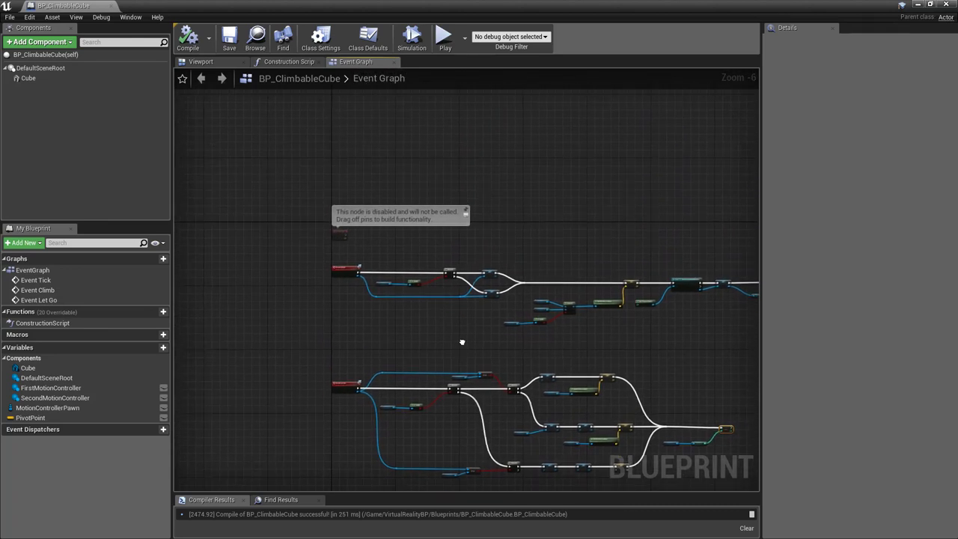
scroll(335, 263, "up", 1)
scroll(333, 266, "up", 2)
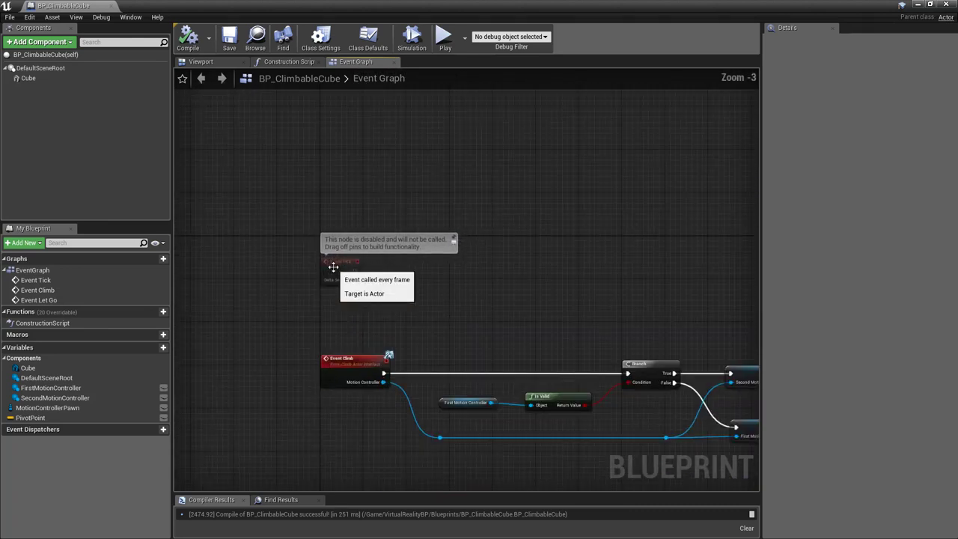
left_click_drag(333, 267, 335, 146)
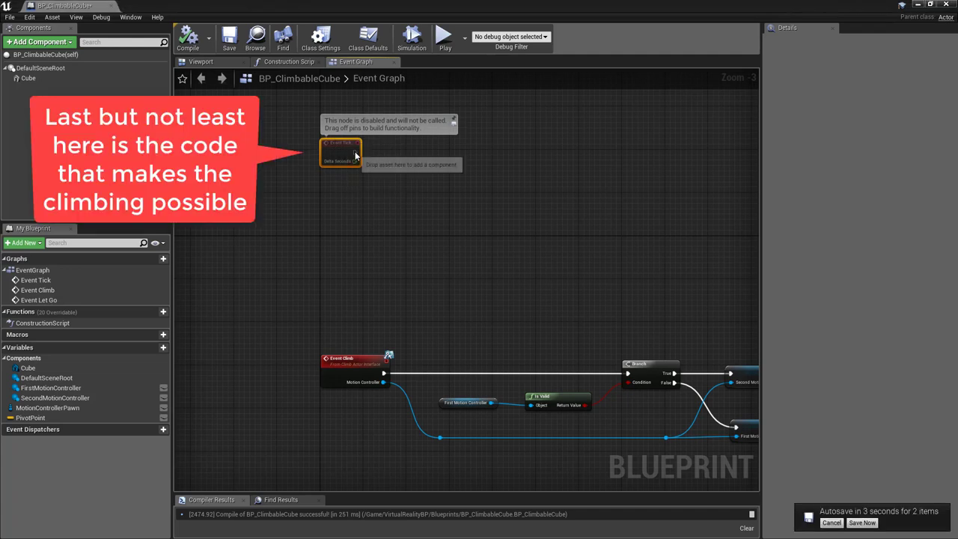
Add a Branch node driven by Event Tick's execution output, aligned with it
left_click_drag(355, 152, 521, 157)
type("branch")
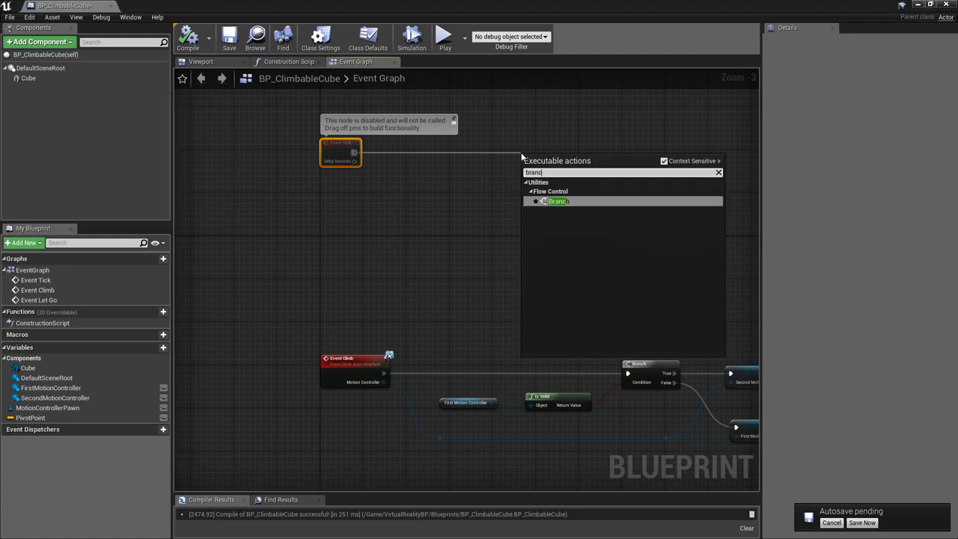
key("Return")
left_click_drag(545, 160, 546, 142)
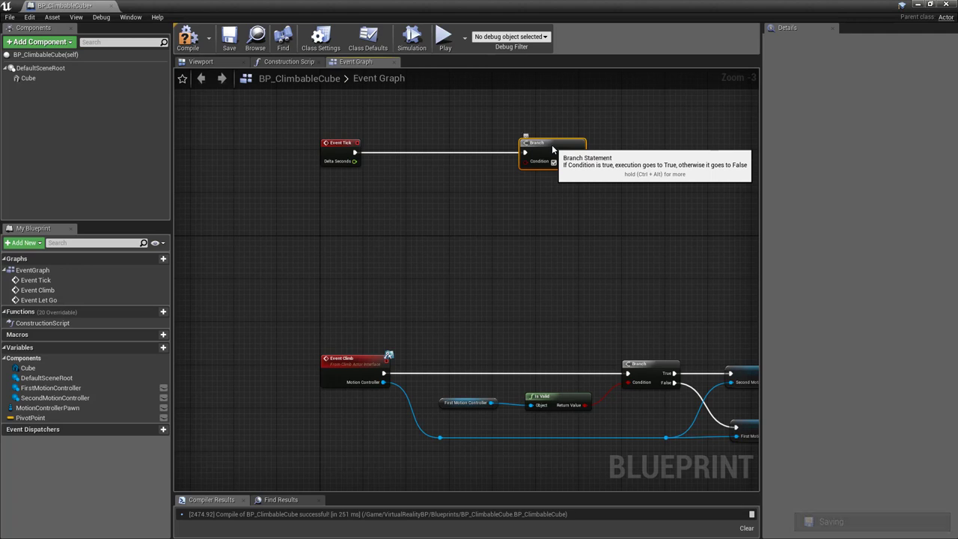
Wire an Is Valid check on a MotionControllerPawn getter into the Branch Condition
mouse_move(47, 407)
left_mouse_down()
mouse_move(385, 194)
mouse_move(370, 197)
mouse_move(449, 203)
left_mouse_up()
left_click(393, 209)
type("isvalid")
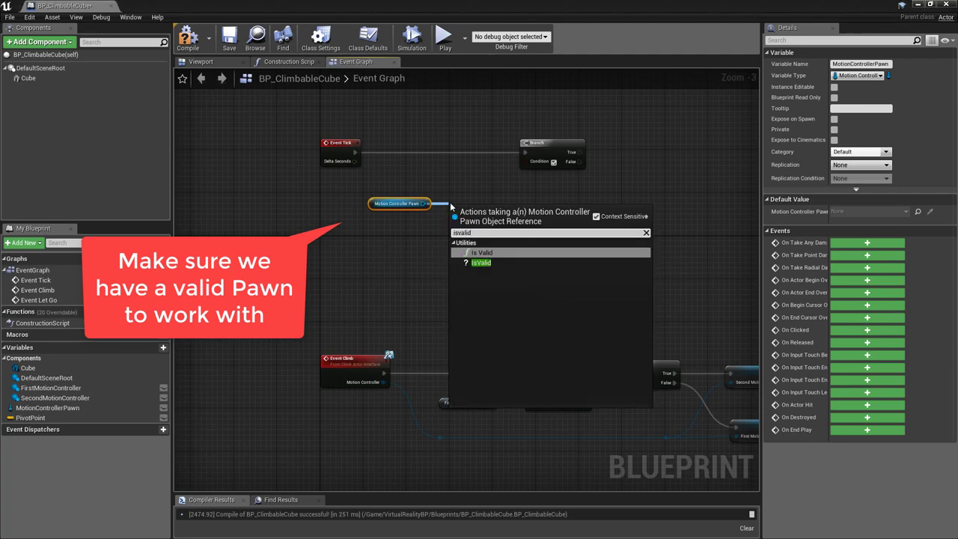
left_click(495, 253)
left_click_drag(481, 207, 527, 162)
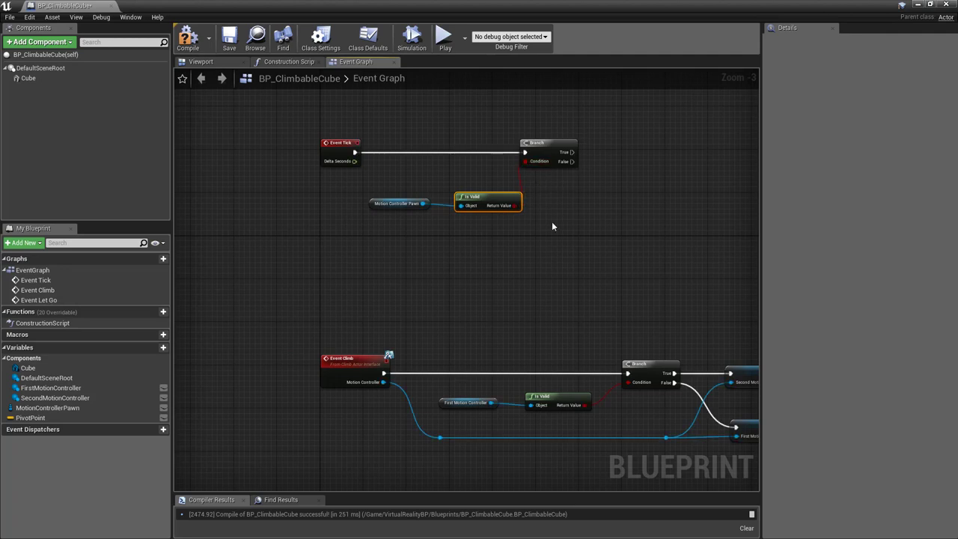
right_click_drag(552, 221, 437, 234)
left_click(291, 212, "ctrl")
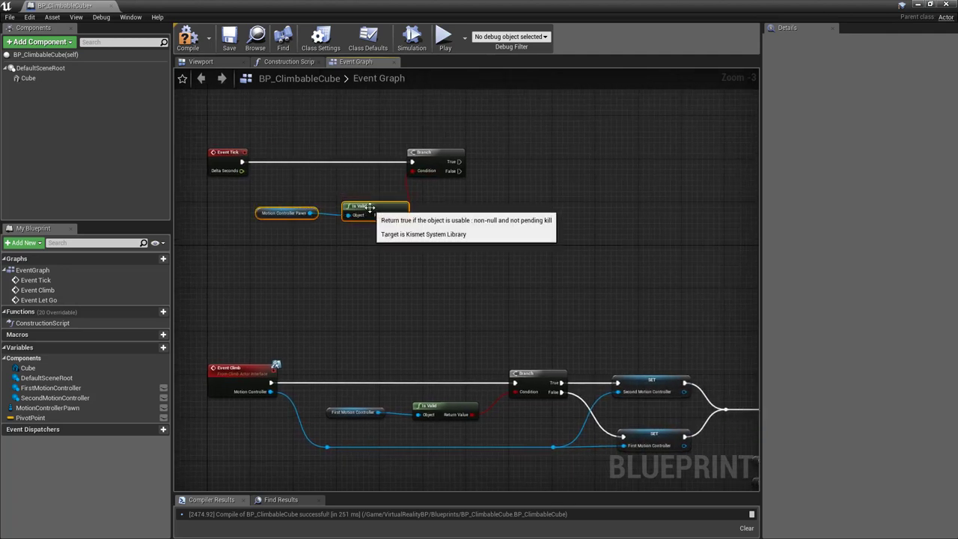
left_click_drag(367, 207, 340, 202)
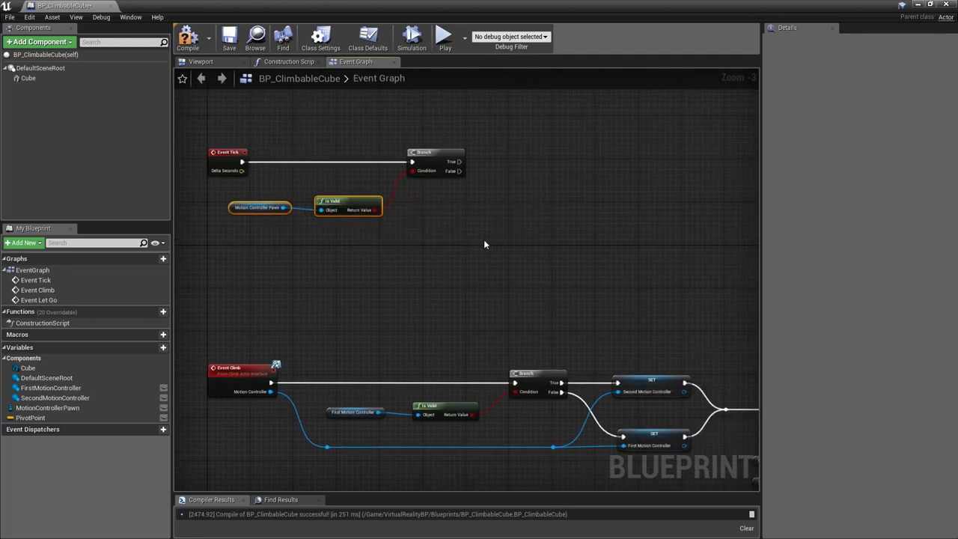
right_click_drag(484, 244, 340, 253)
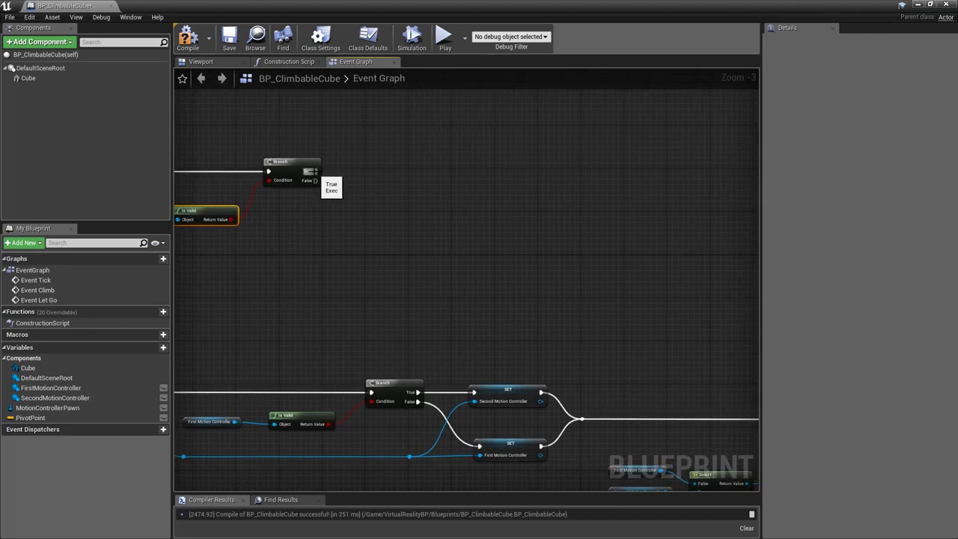
Add a second Branch on the first Branch's True output
left_click_drag(314, 172, 565, 171)
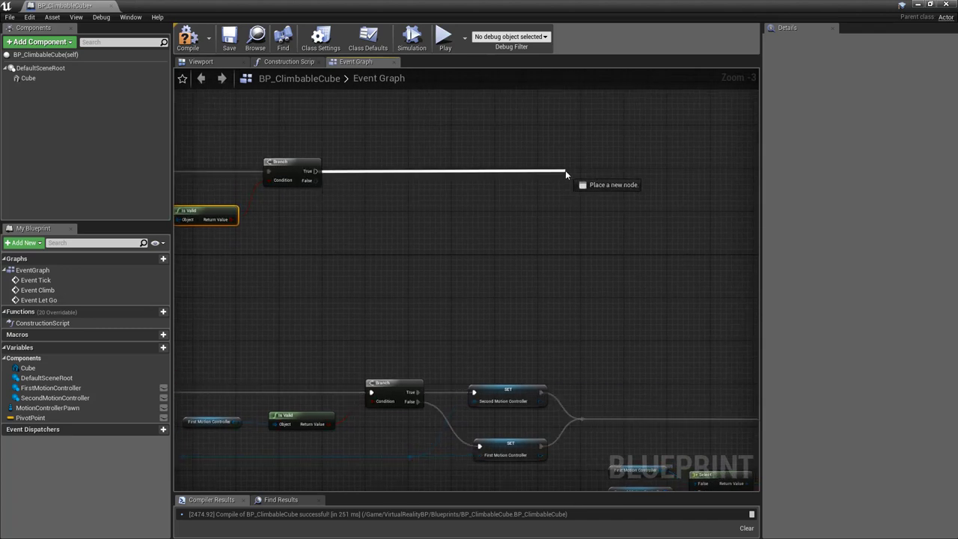
type("branch")
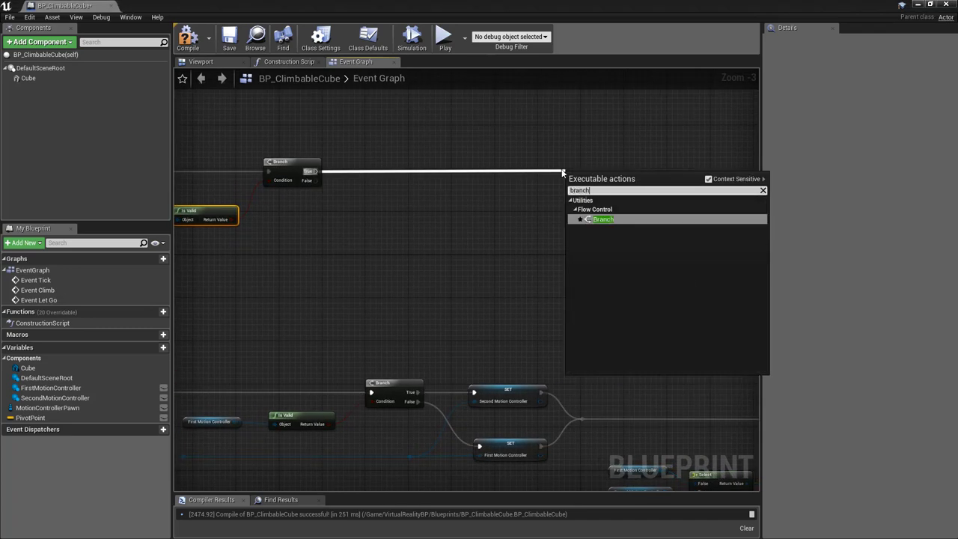
key("Return")
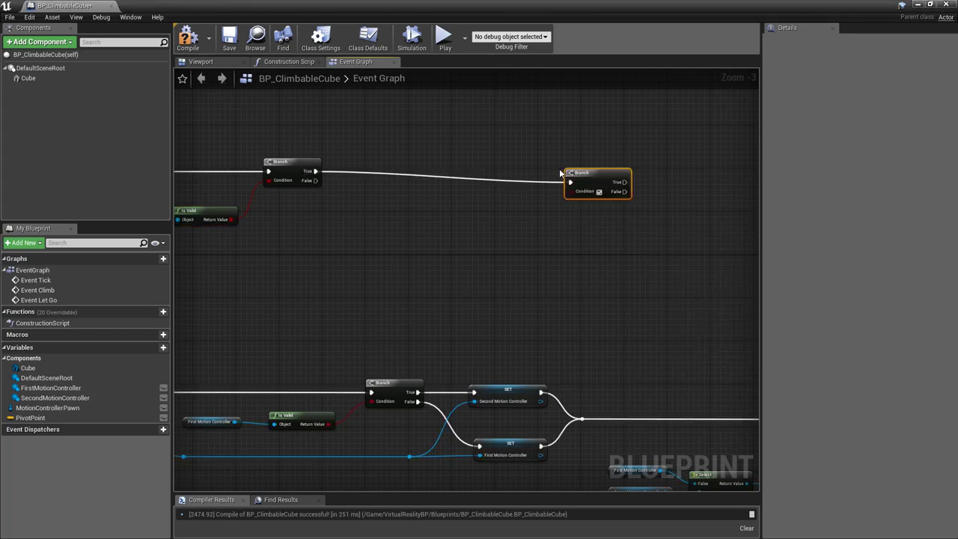
left_click_drag(588, 178, 577, 166)
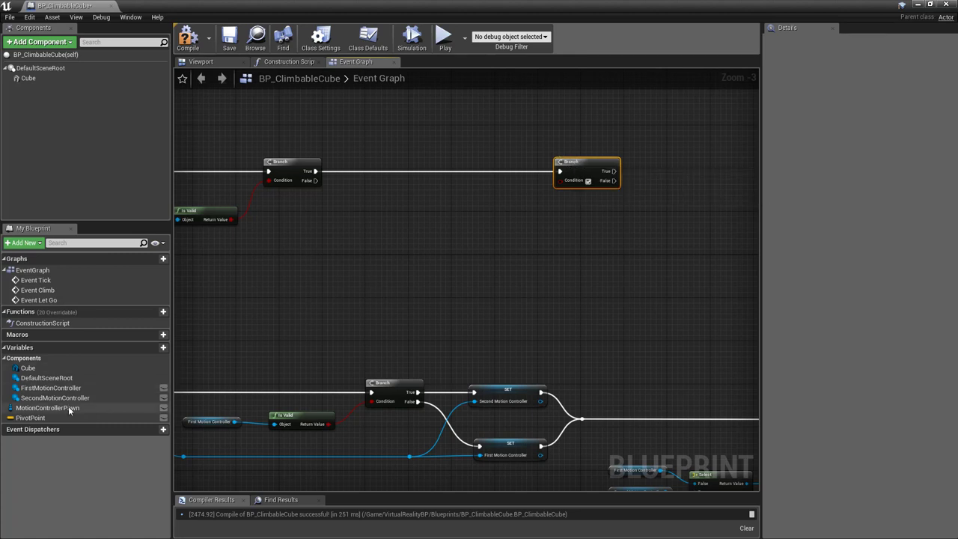
Feed the pawn's Is Climbing through an AND node into the second Branch Condition
left_click_drag(68, 410, 374, 196)
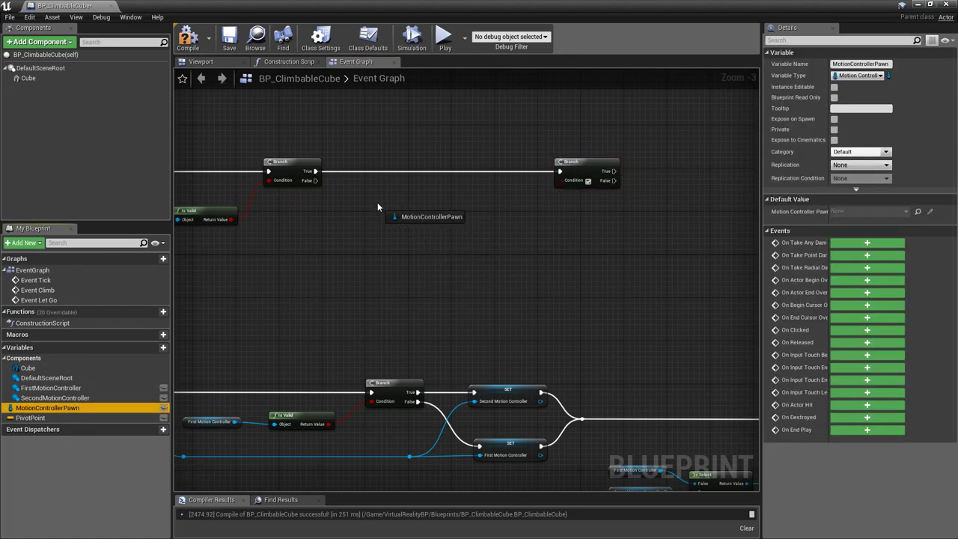
left_click(395, 212)
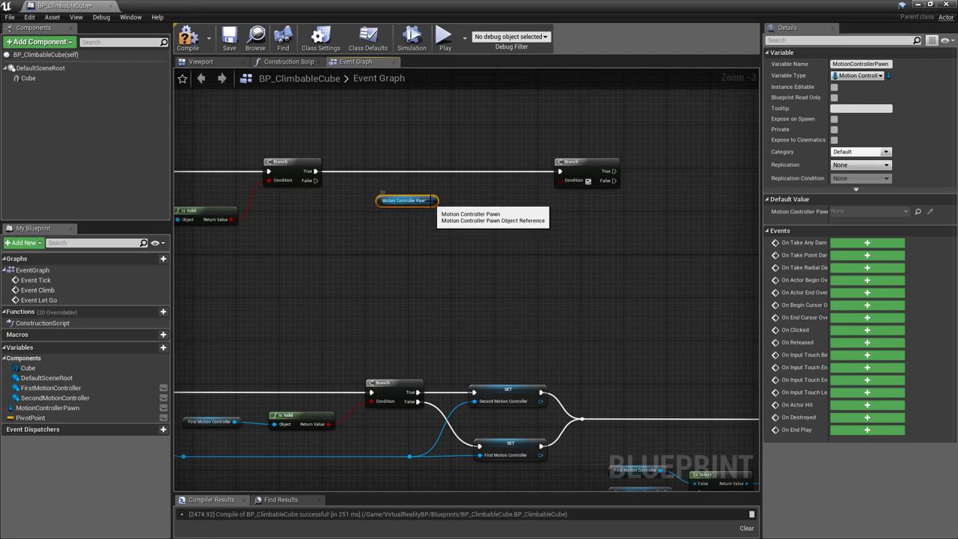
mouse_move(434, 201)
left_mouse_down()
mouse_move(469, 206)
mouse_move(461, 204)
left_mouse_up()
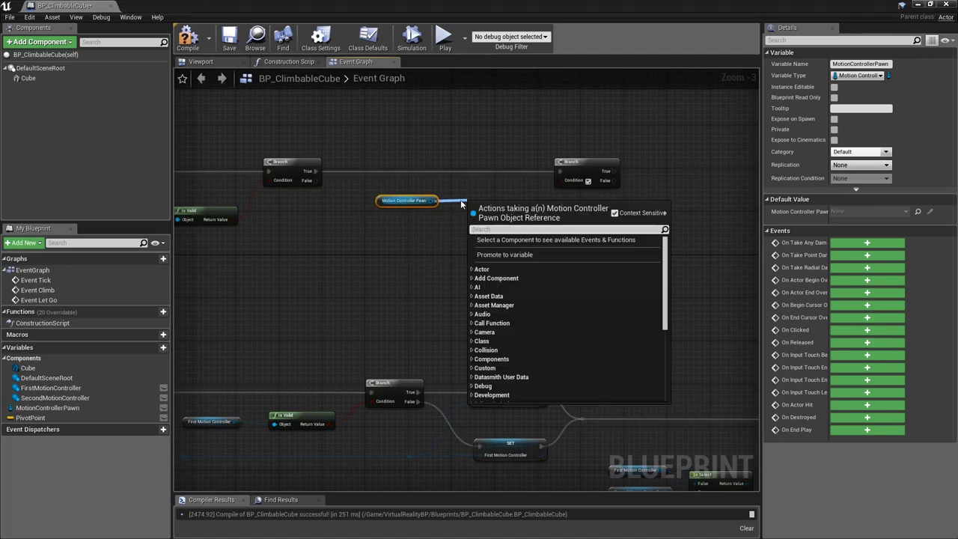
type("islc")
key("BackSpace")
key("BackSpace")
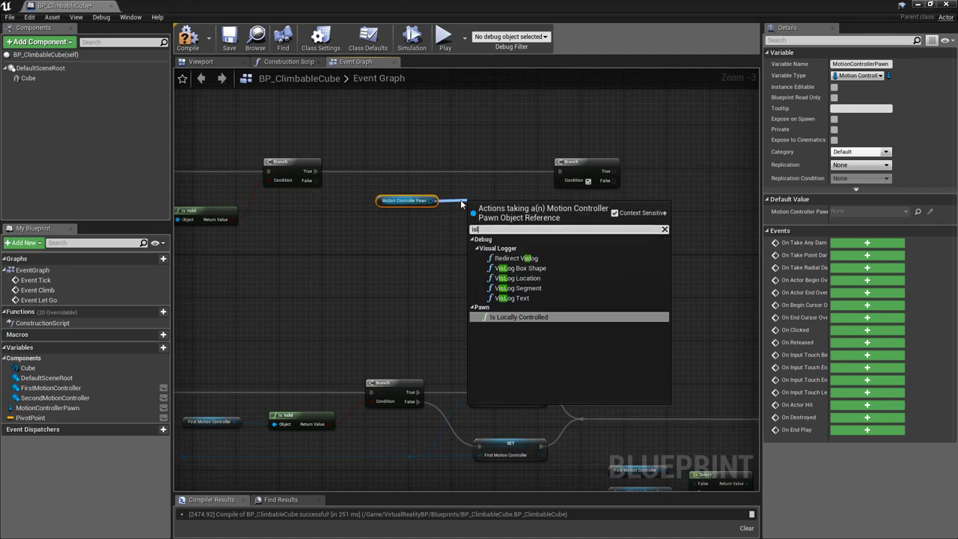
type("cl")
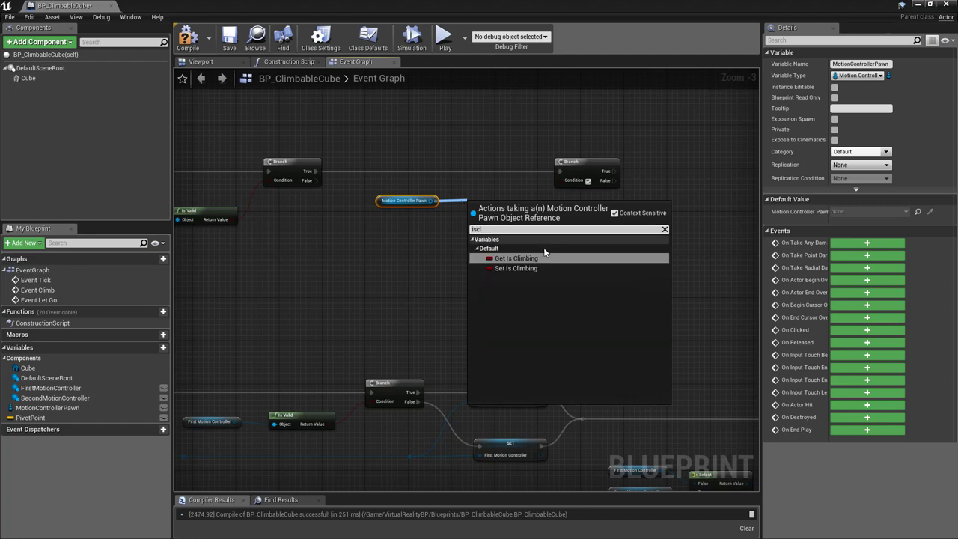
left_click(539, 257)
mouse_move(498, 205)
left_mouse_down()
mouse_move(484, 202)
mouse_move(534, 223)
left_mouse_up()
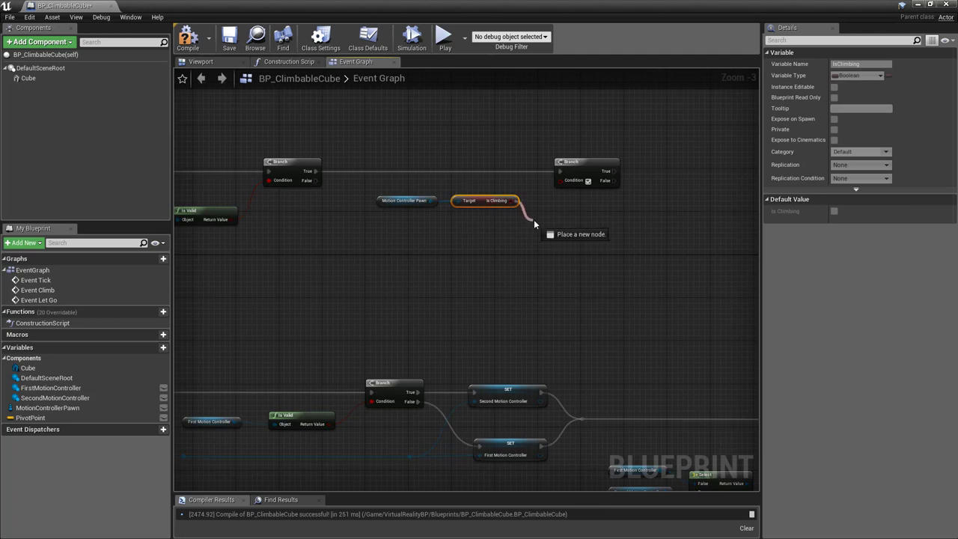
type("AND")
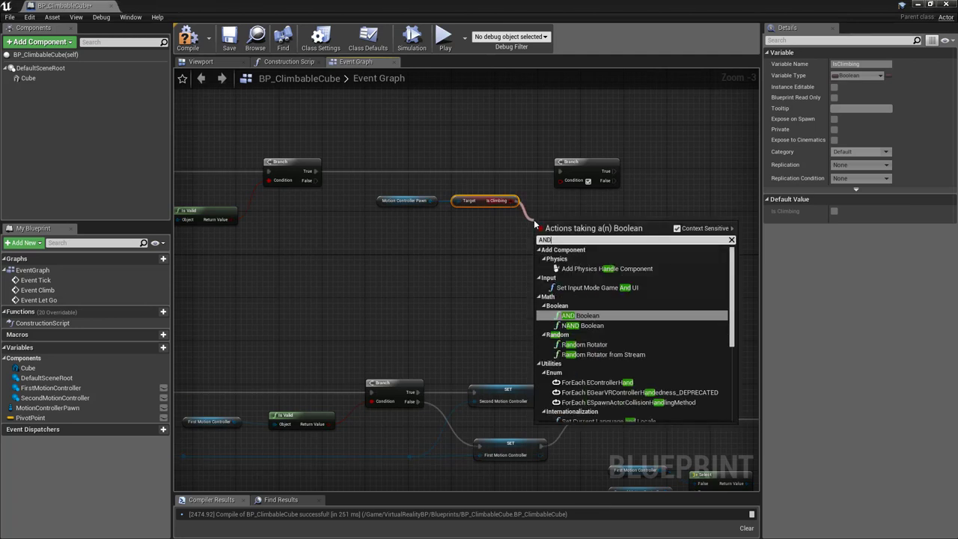
left_click(606, 316)
left_click_drag(574, 236, 560, 181)
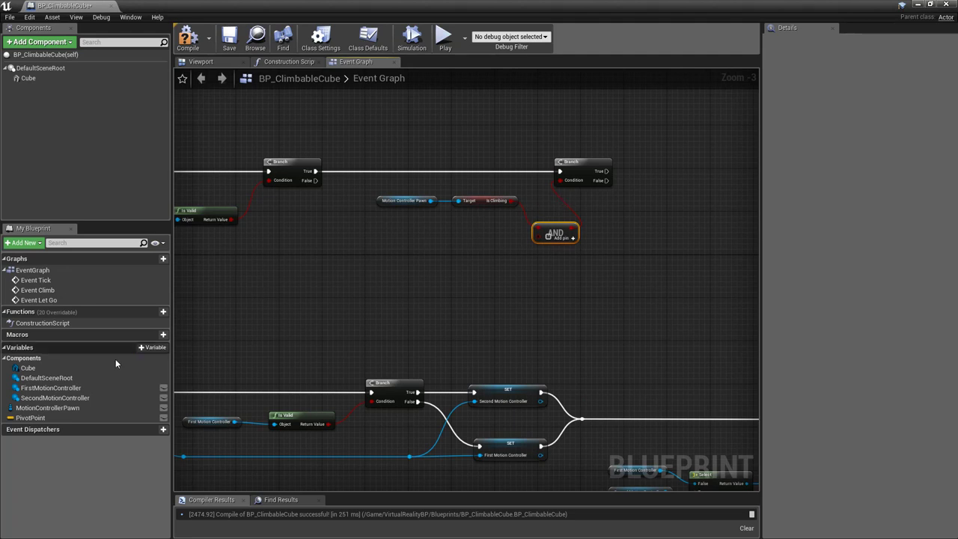
Wire an Is Valid check on First Motion Controller into the AND and tidy the nodes
left_click_drag(52, 388, 381, 244)
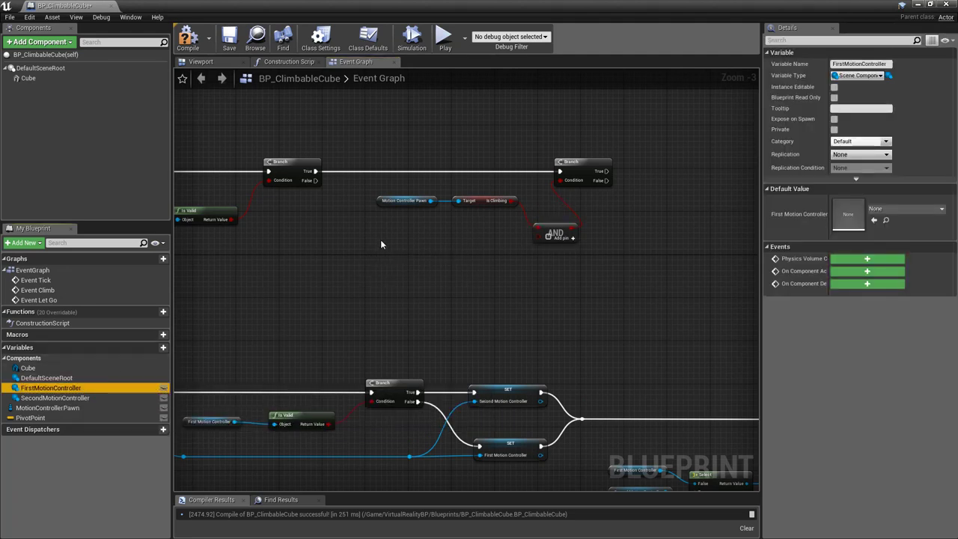
left_click(419, 255)
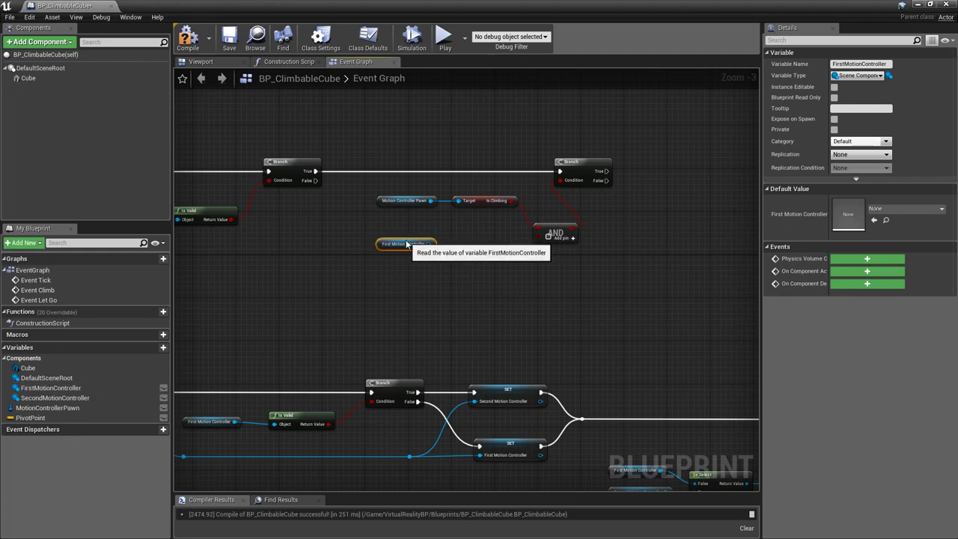
left_click_drag(431, 244, 453, 242)
type("isvalid")
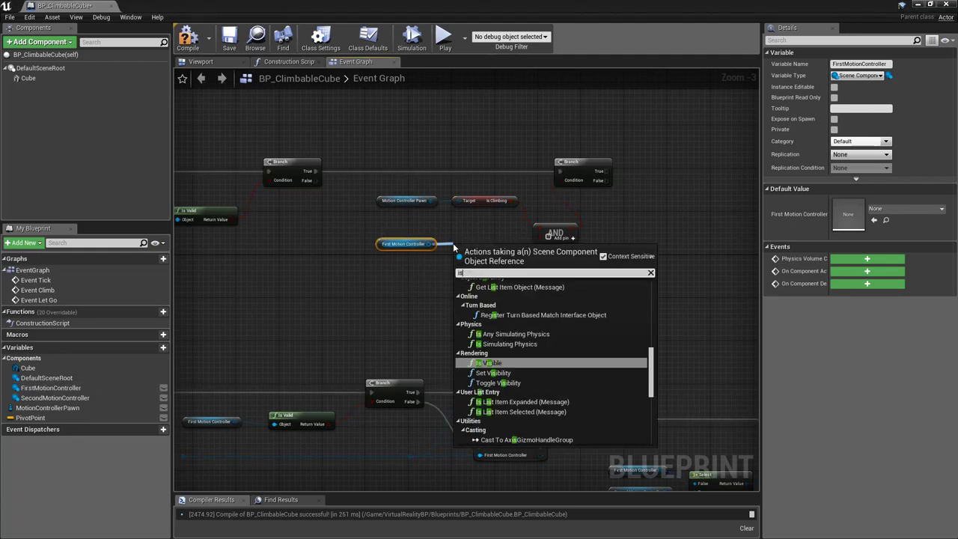
left_click(498, 293)
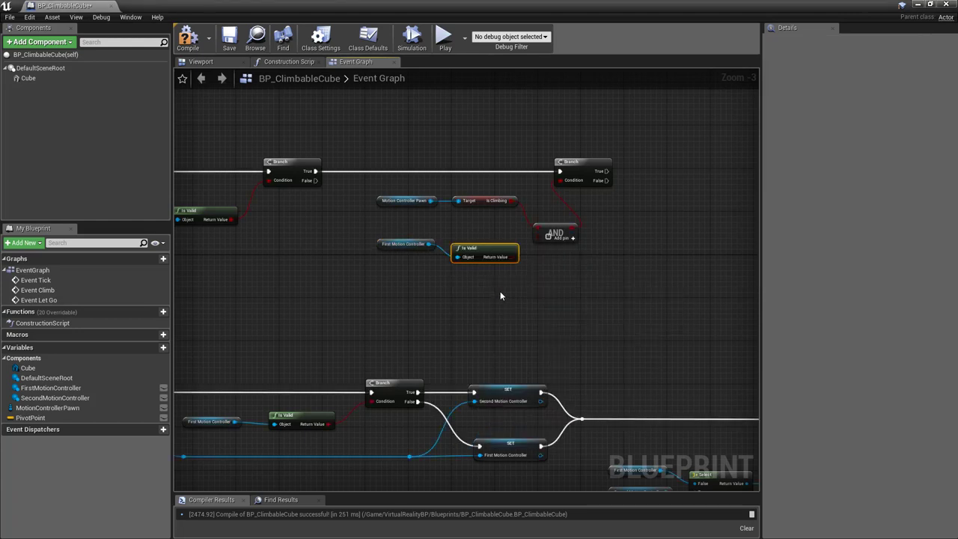
left_click_drag(511, 257, 539, 236)
left_click_drag(387, 240, 387, 245)
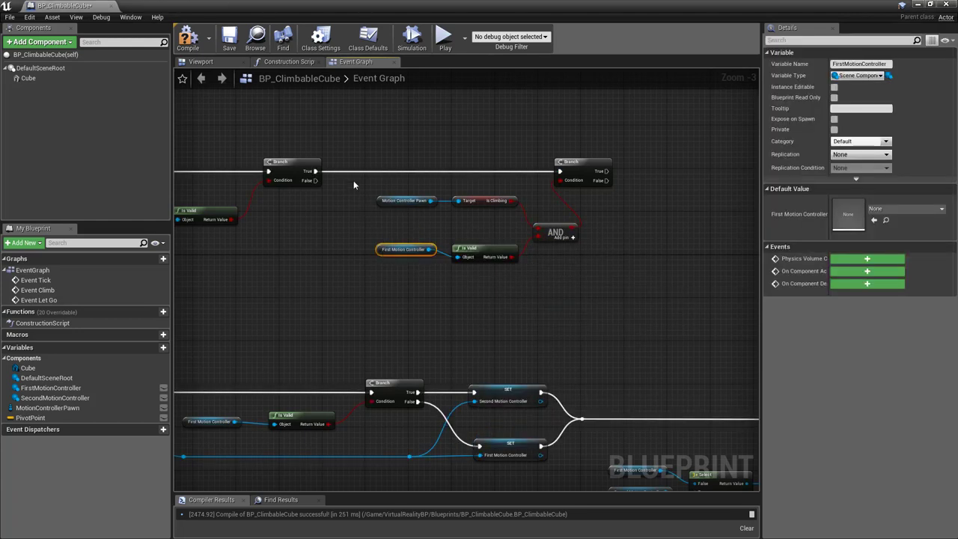
mouse_move(357, 185)
left_mouse_down()
mouse_move(510, 264)
mouse_move(538, 264)
left_mouse_up()
mouse_move(544, 231)
left_mouse_down()
mouse_move(516, 224)
mouse_move(472, 236)
left_mouse_up()
left_click(496, 237)
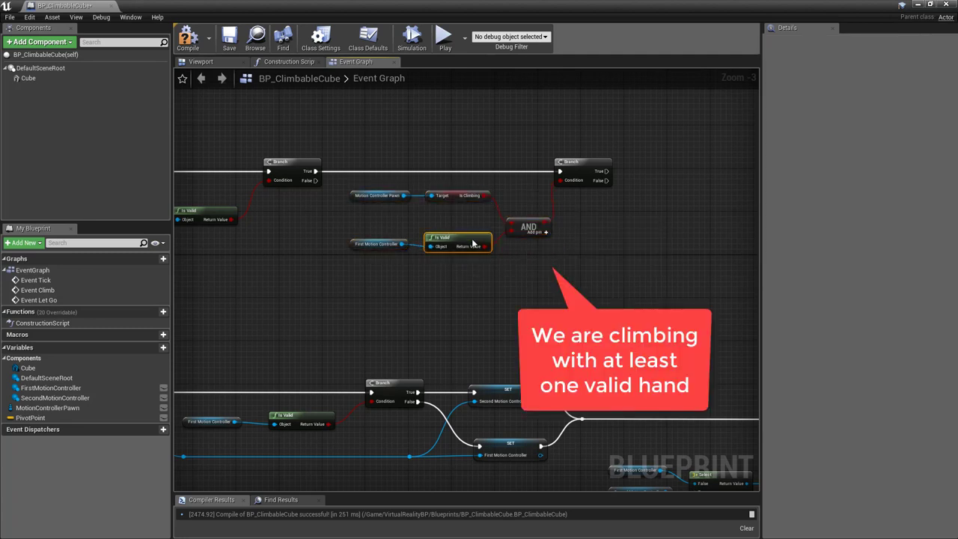
left_click_drag(528, 229, 528, 223)
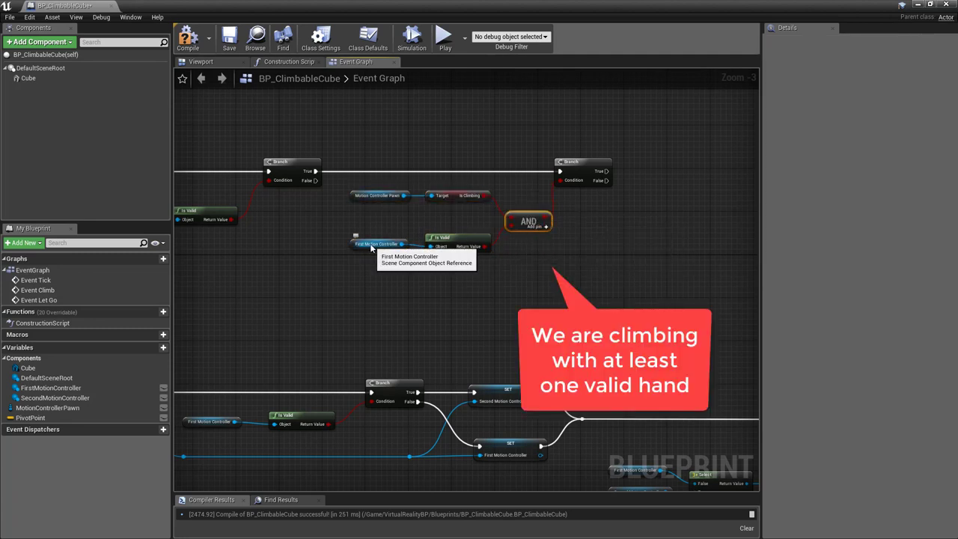
right_click_drag(545, 252, 347, 291)
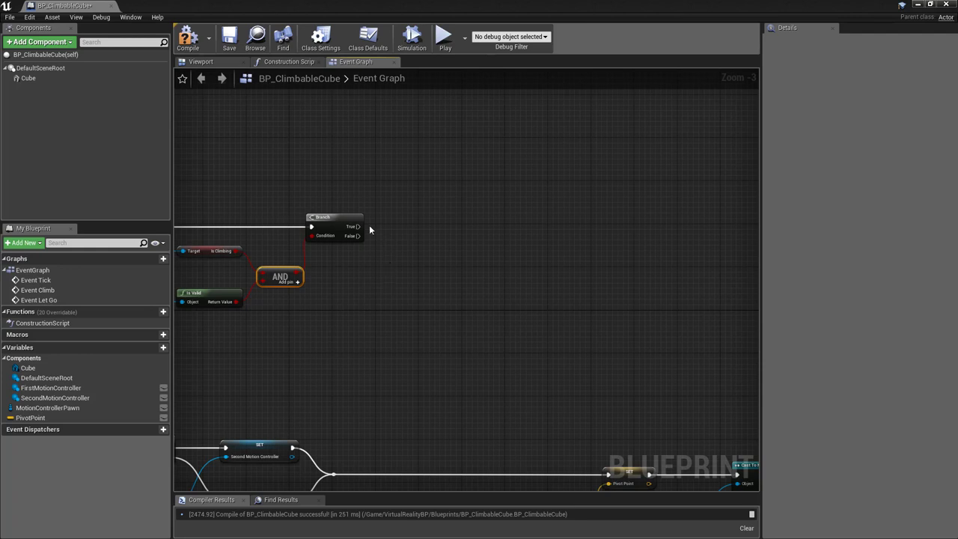
Add AddActorWorldOffset on Branch True, targeting Motion Controller Pawn
left_click_drag(358, 226, 591, 226)
type("ad")
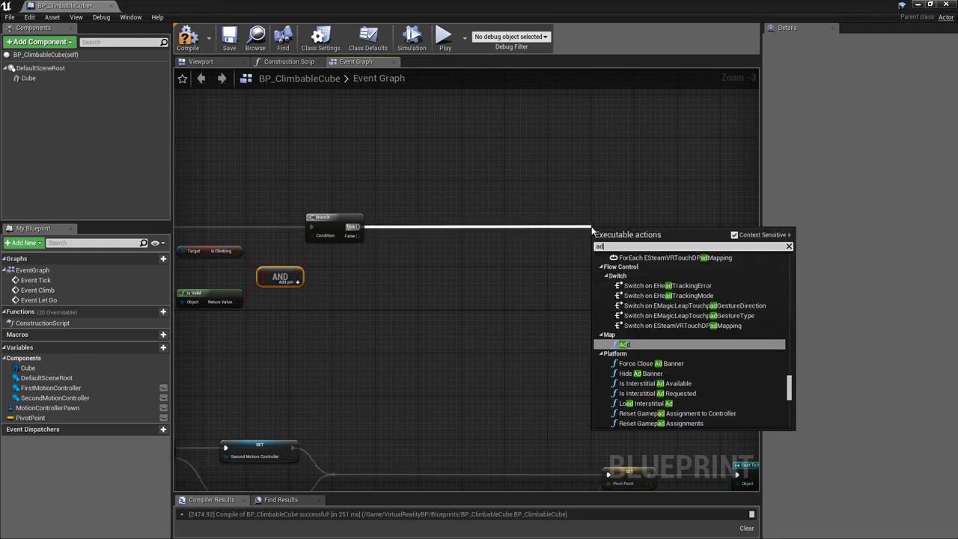
type("dactorworl")
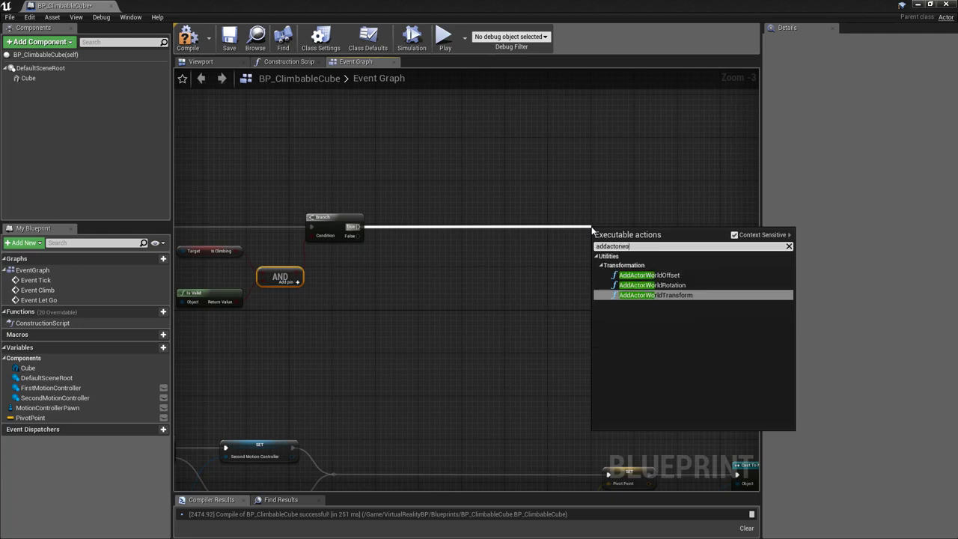
left_click(676, 275)
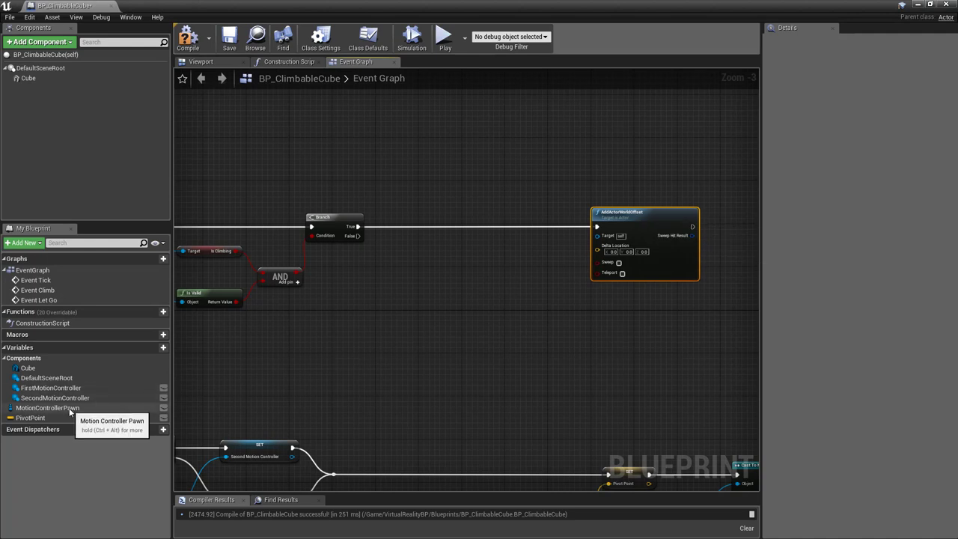
left_click_drag(70, 410, 598, 236)
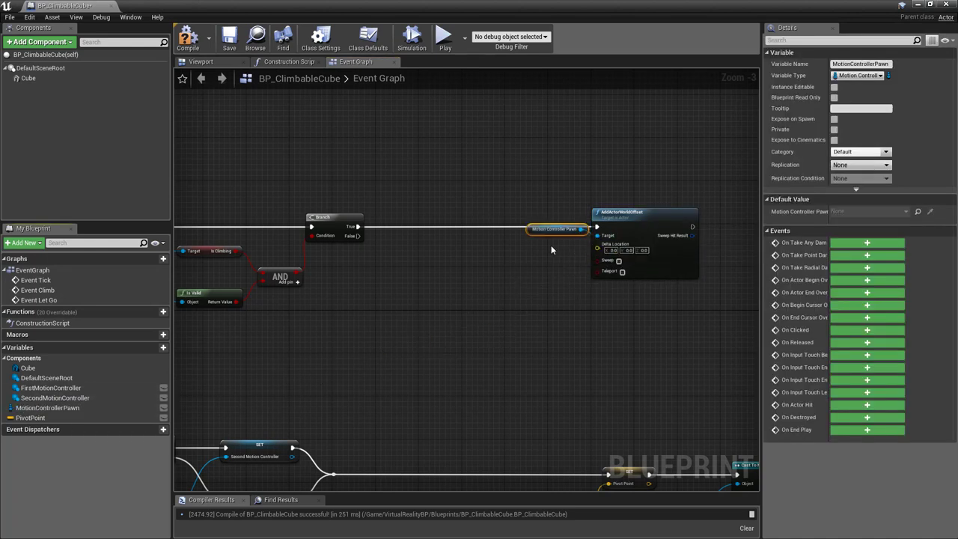
left_click_drag(533, 232, 512, 259)
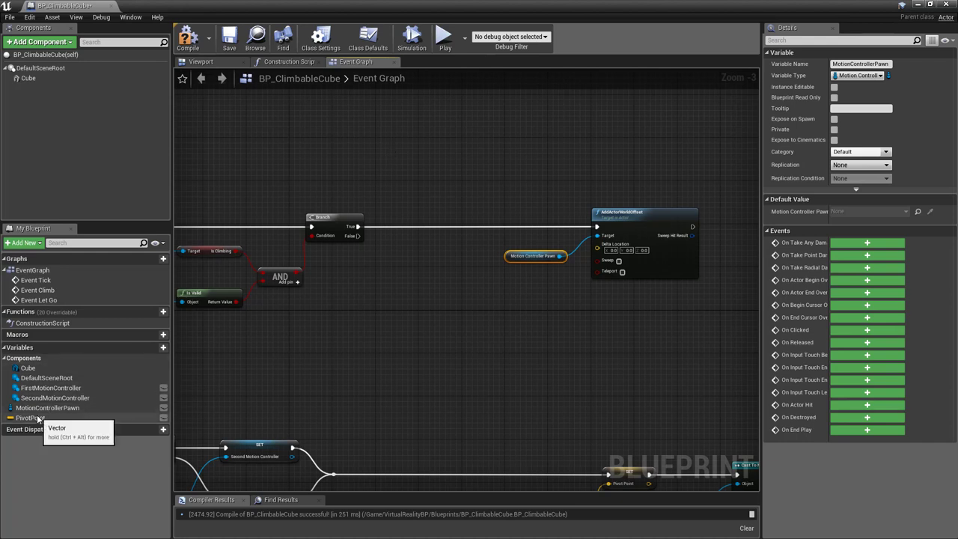
Wire a Pivot Point minus vector subtraction into Delta Location
mouse_move(30, 418)
left_mouse_down()
mouse_move(394, 196)
mouse_move(395, 149)
mouse_move(499, 155)
left_mouse_up()
left_click(416, 159)
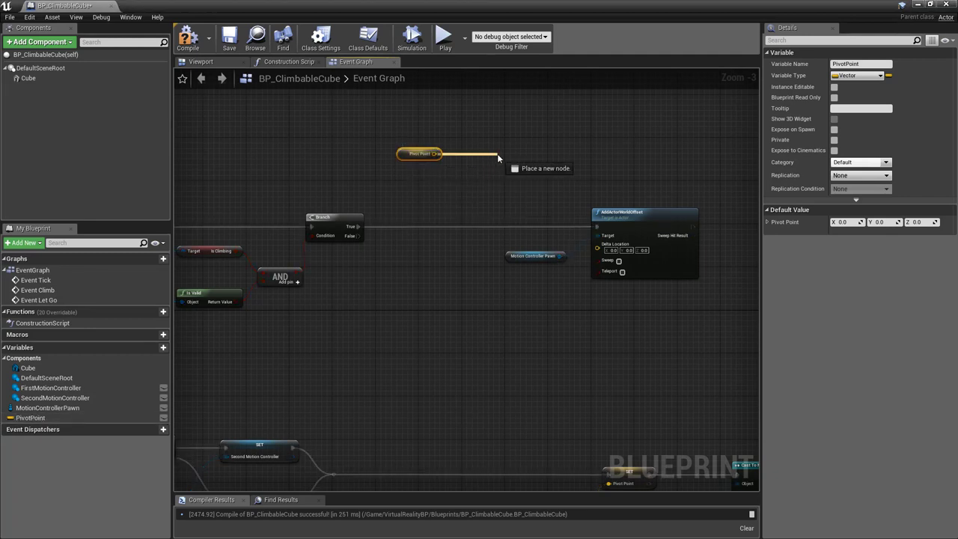
type("-")
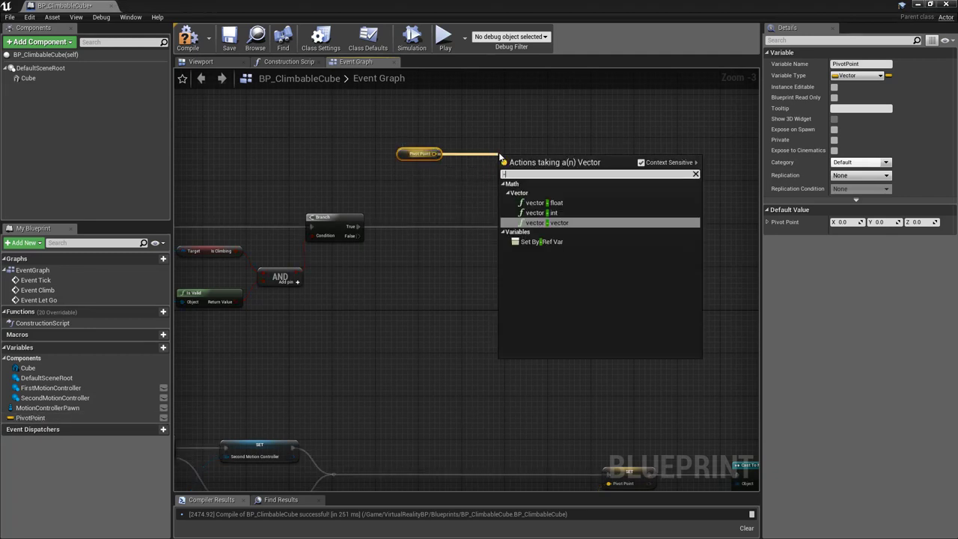
left_click(560, 223)
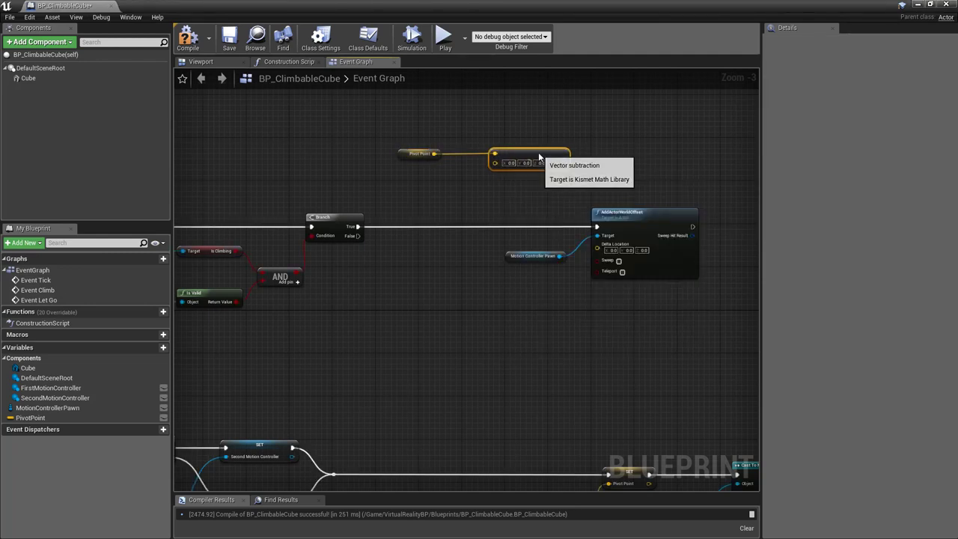
left_click_drag(551, 159, 597, 244)
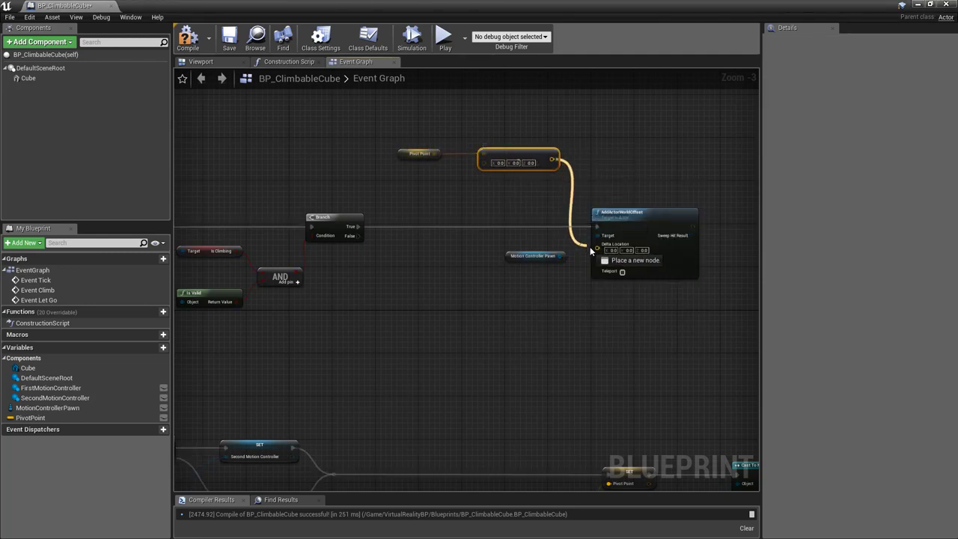
right_click_drag(461, 199, 515, 191)
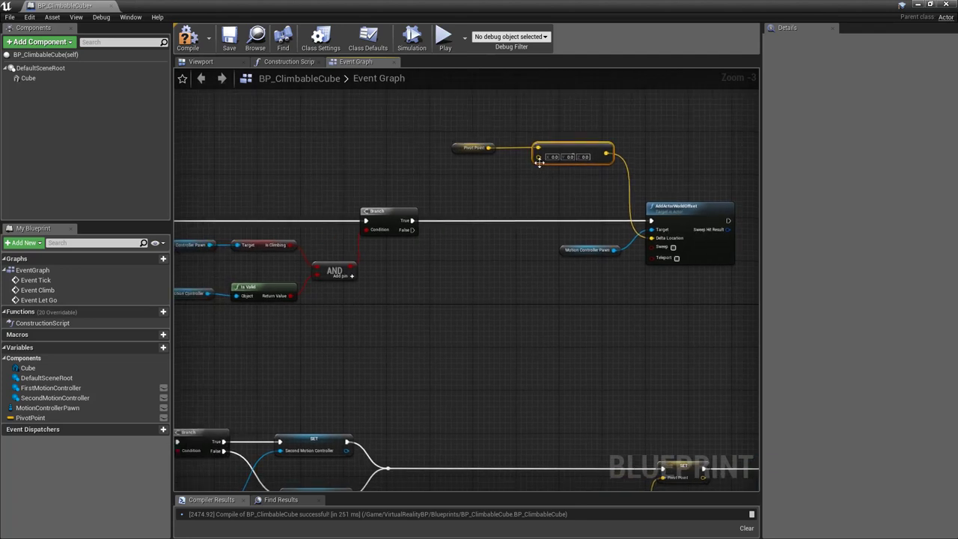
left_click_drag(538, 158, 501, 180)
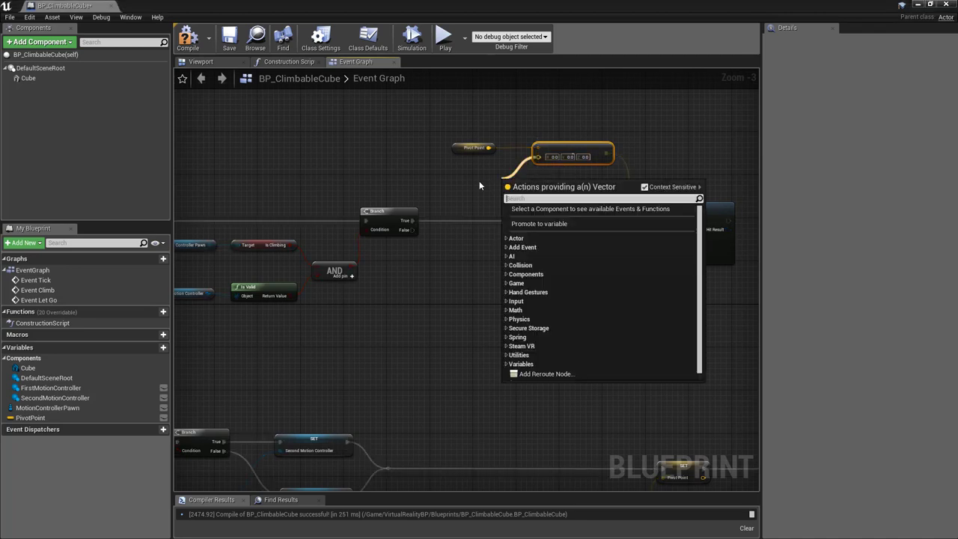
left_click(479, 180)
right_click_drag(368, 174, 517, 205)
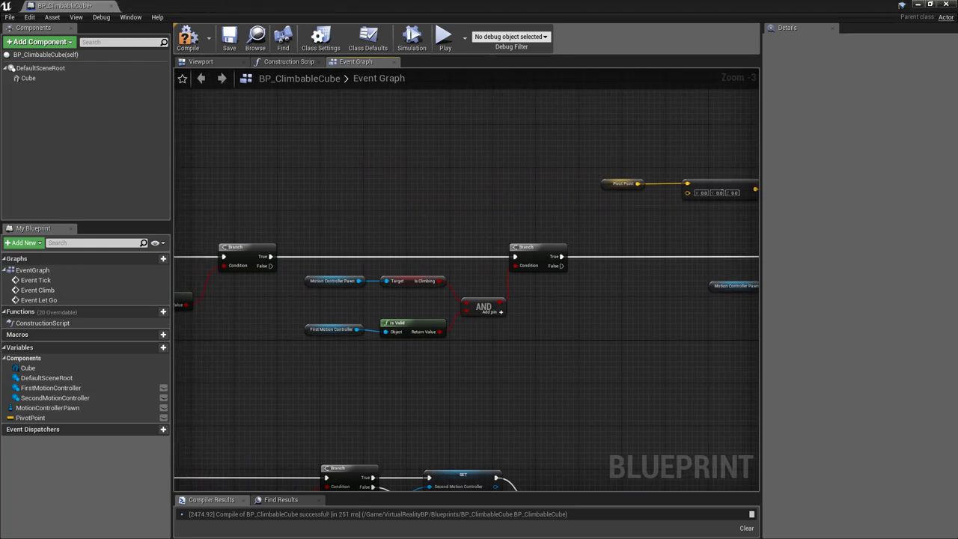
Add a Select node with First Motion Controller plugged into Option 0
right_click(494, 189)
type("select")
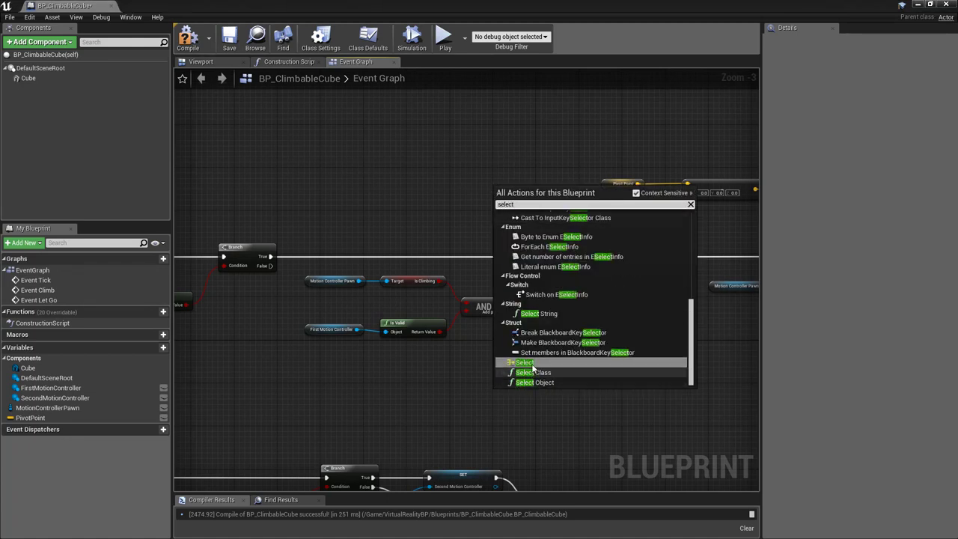
left_click(527, 362)
left_click_drag(558, 191, 535, 190)
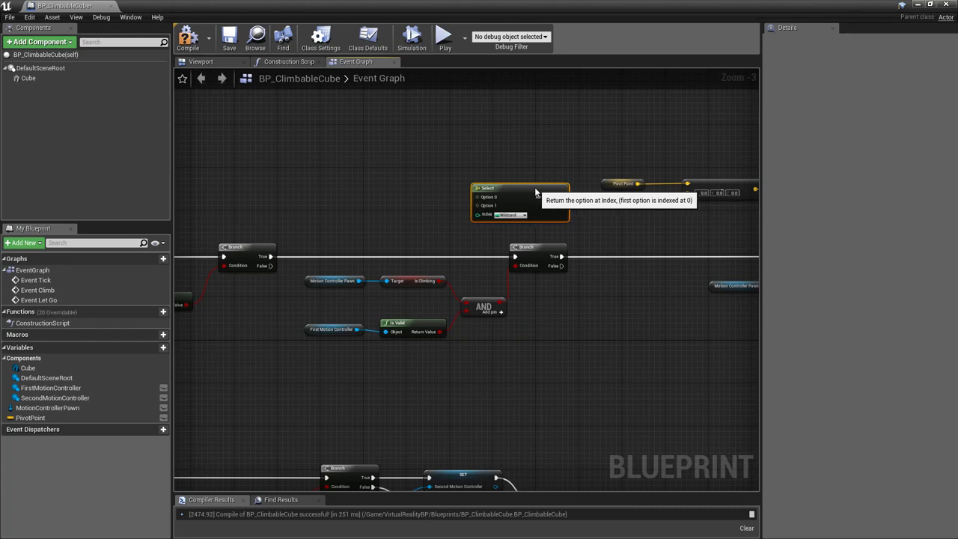
right_click(379, 178)
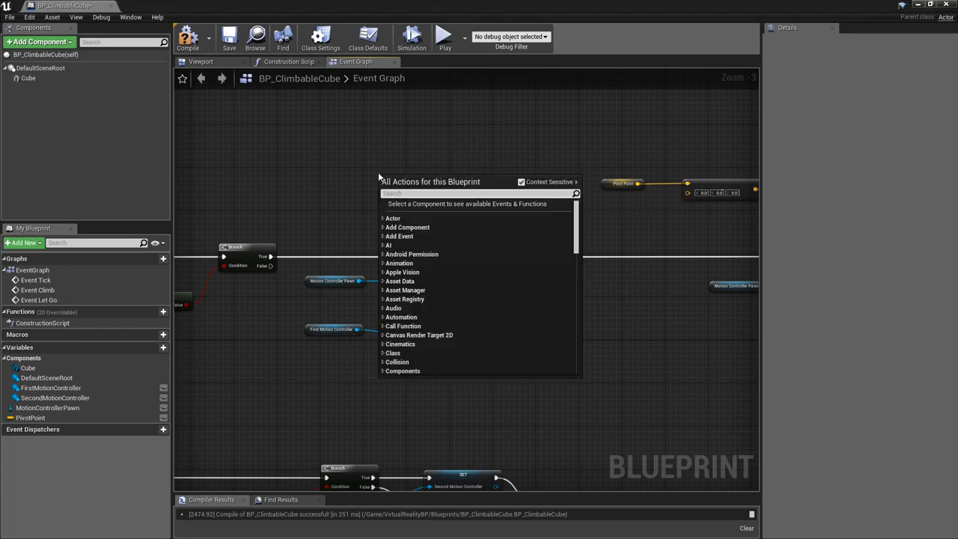
type("first motion")
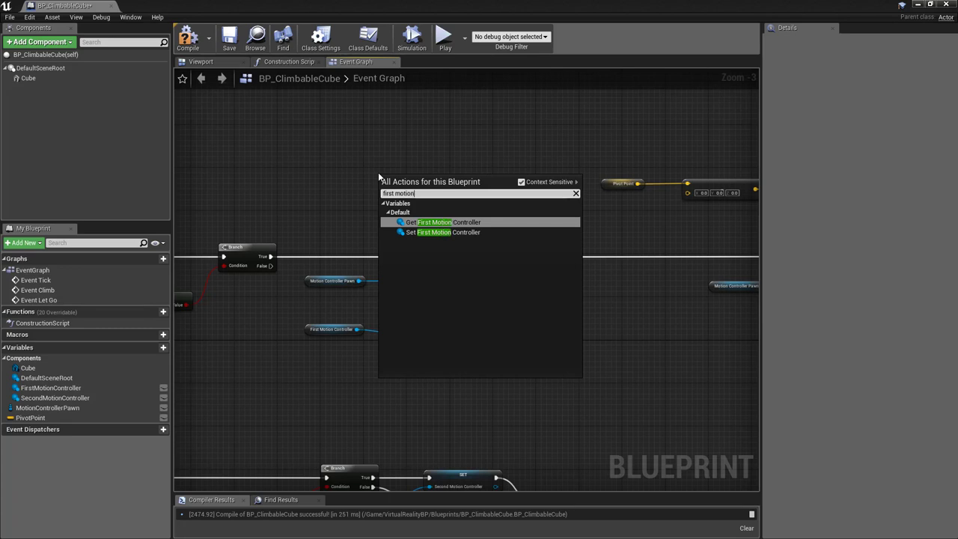
left_click(455, 222)
left_click(455, 222)
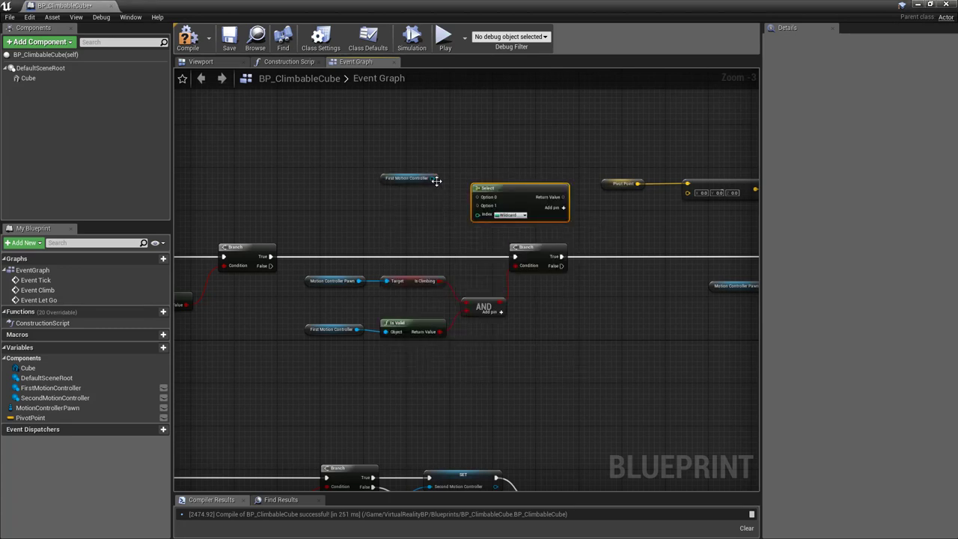
left_click_drag(434, 178, 479, 200)
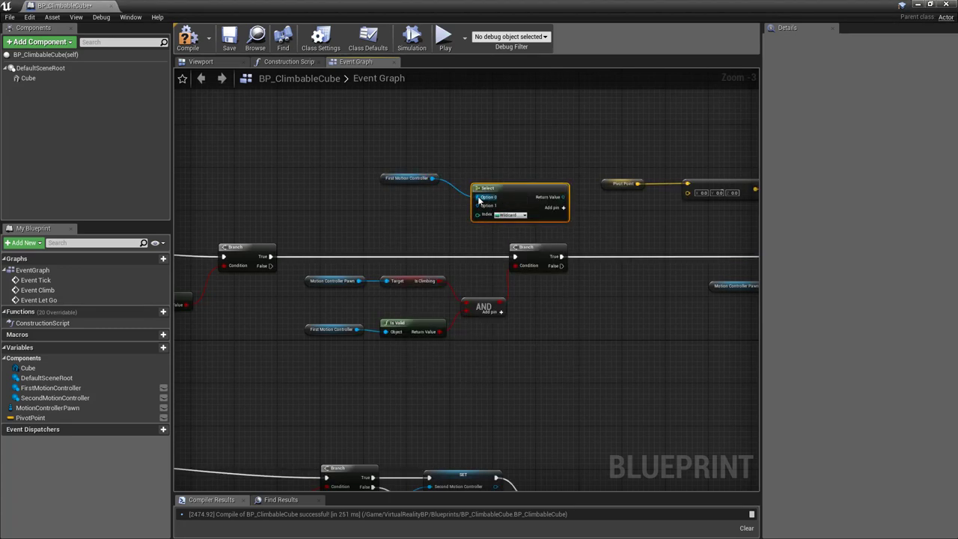
Connect a Second Motion Controller getter to the Select's Option 1
right_click(386, 203)
type("second m")
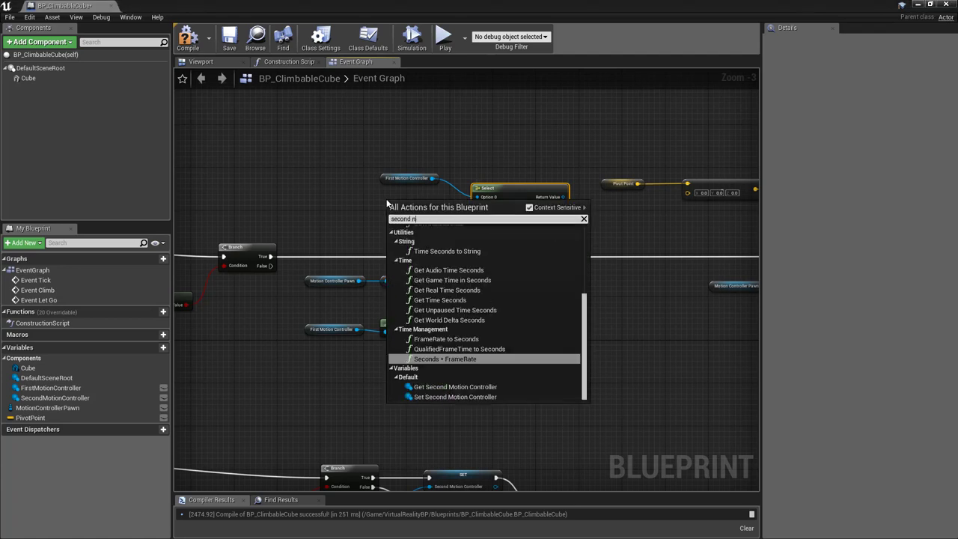
type("otion")
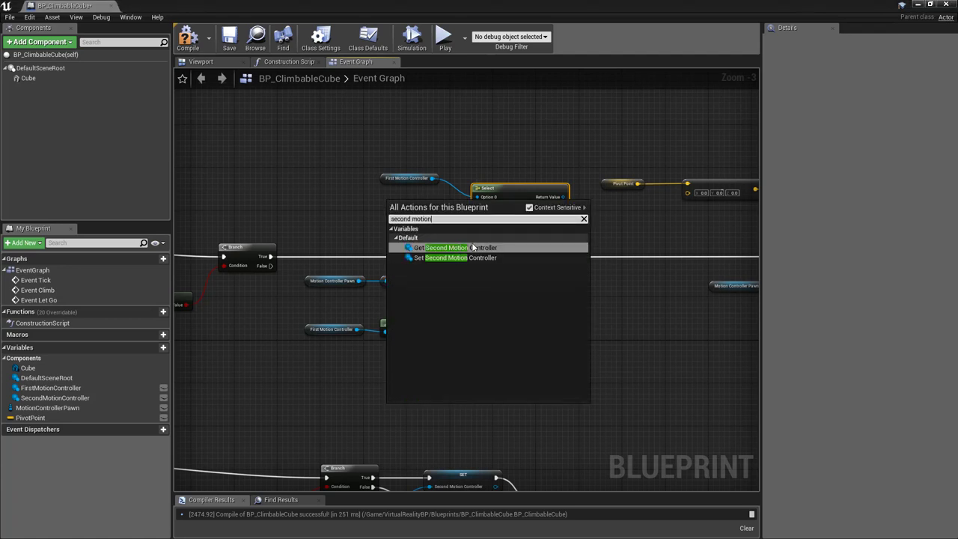
left_click(473, 246)
left_click_drag(445, 210, 465, 209)
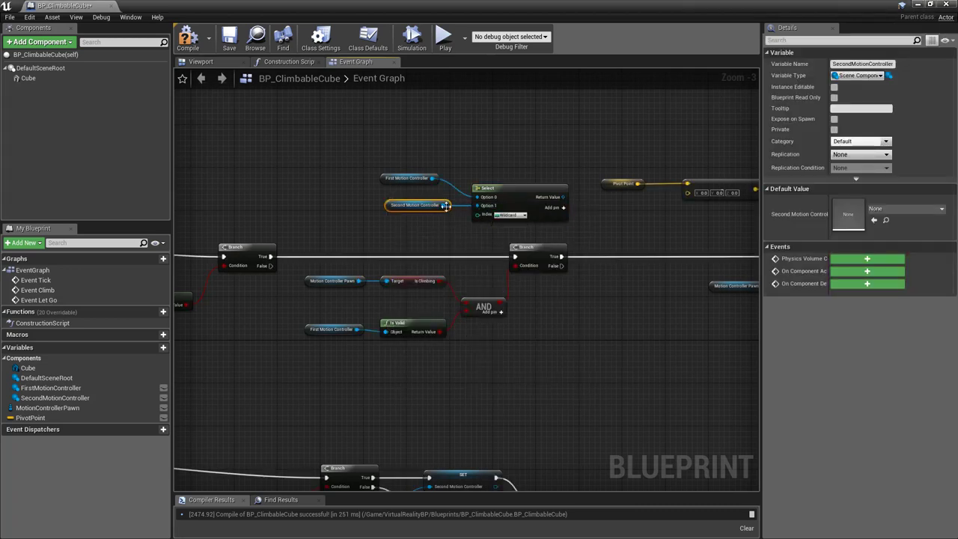
left_click_drag(390, 209, 380, 202)
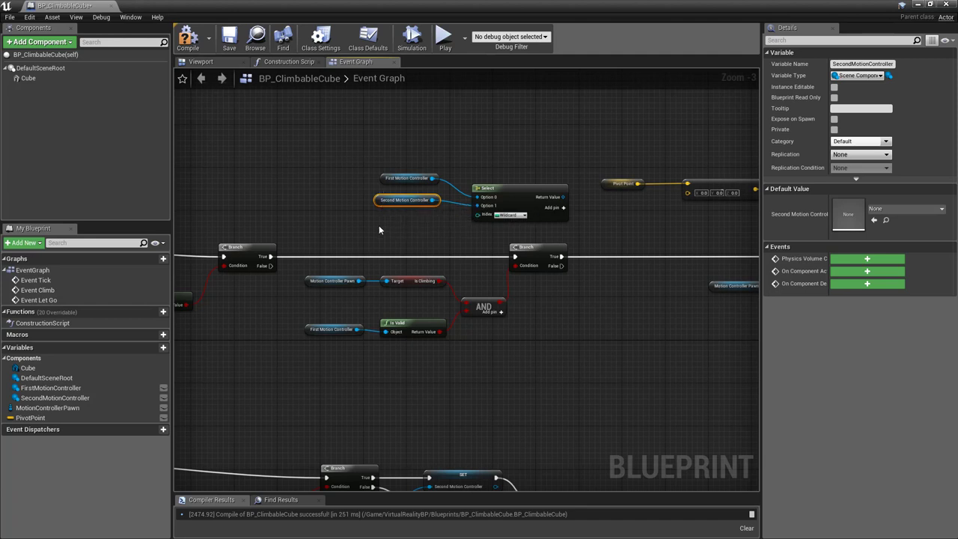
Drive the Select Index with an Is Valid check on Second Motion Controller
mouse_move(54, 397)
left_mouse_down()
mouse_move(292, 235)
mouse_move(328, 223)
mouse_move(411, 230)
left_mouse_up()
left_click(375, 237)
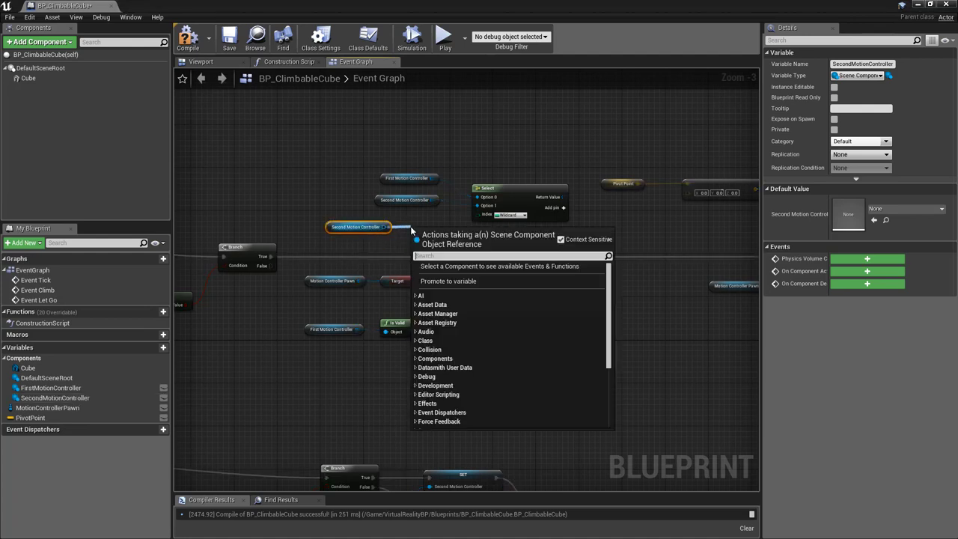
type("isvalid")
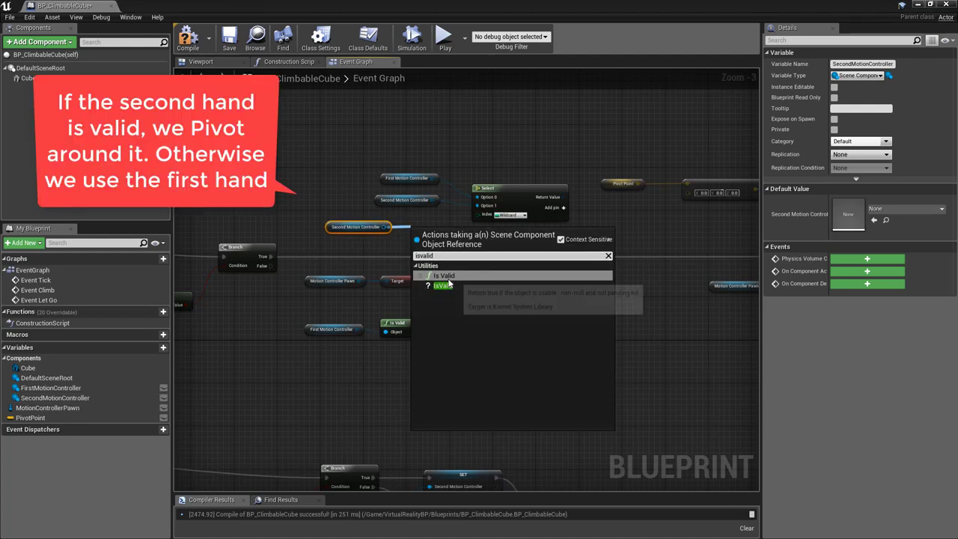
key("Return")
mouse_move(467, 240)
left_mouse_down()
mouse_move(481, 218)
mouse_move(444, 229)
left_mouse_up()
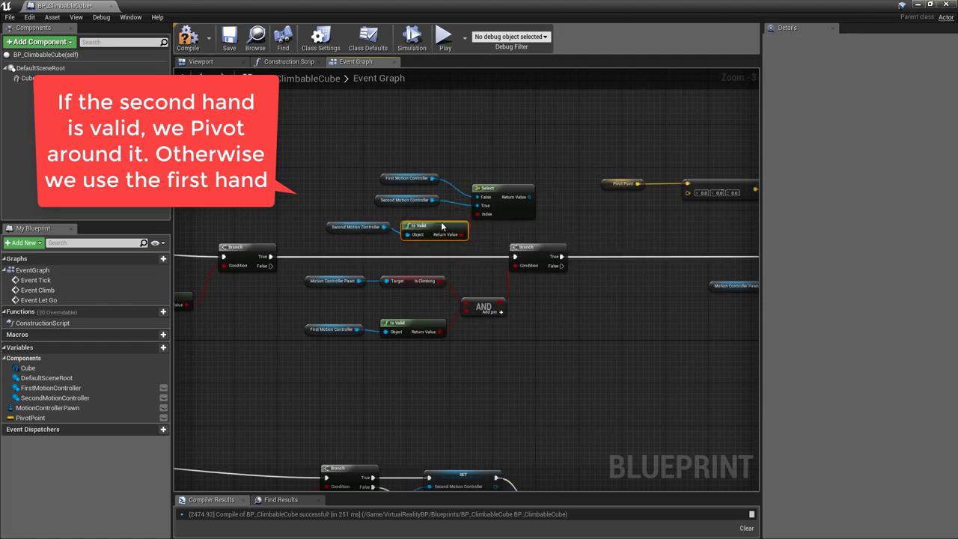
left_click(326, 234)
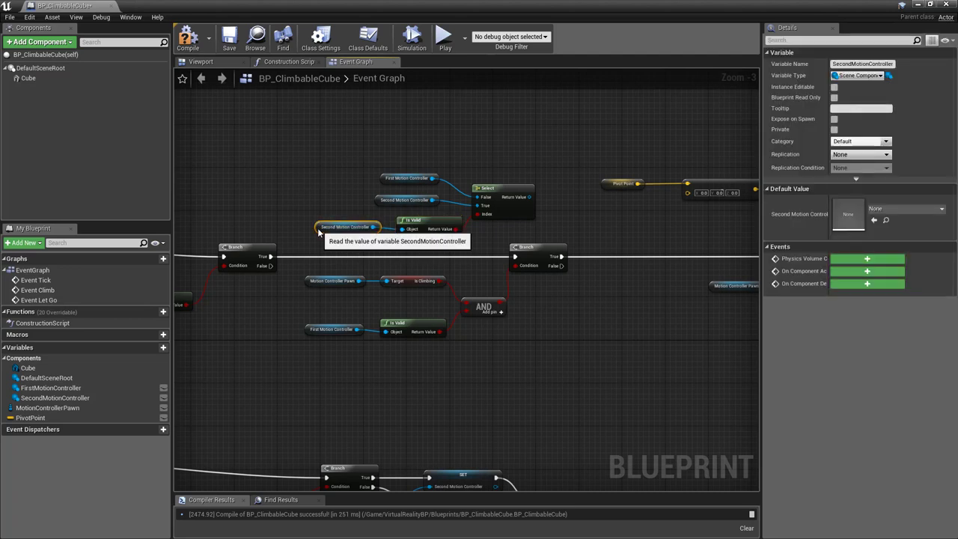
Add GetWorldLocation on Select's Return Value and wire it into the subtraction's B pin
right_click_drag(618, 217, 410, 226)
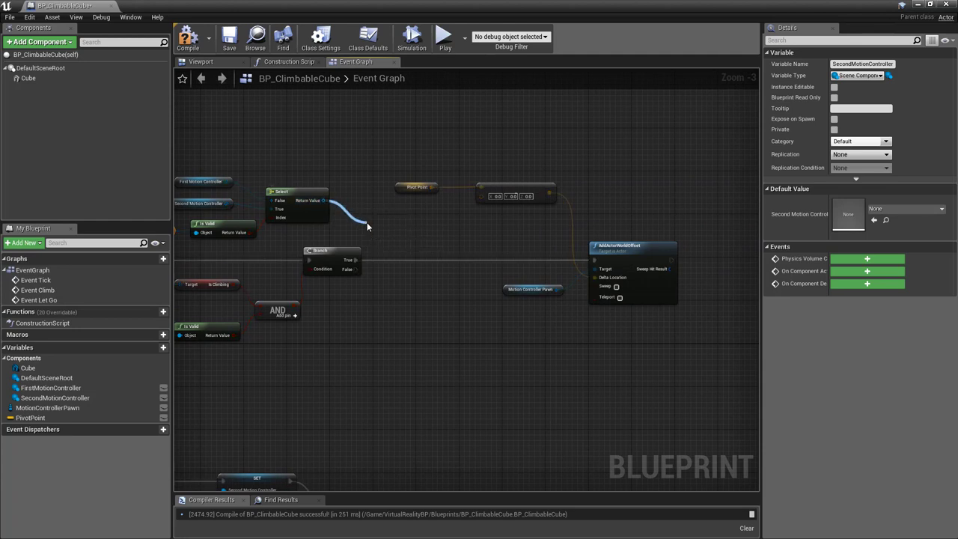
left_click_drag(328, 200, 365, 224)
type("get world locati")
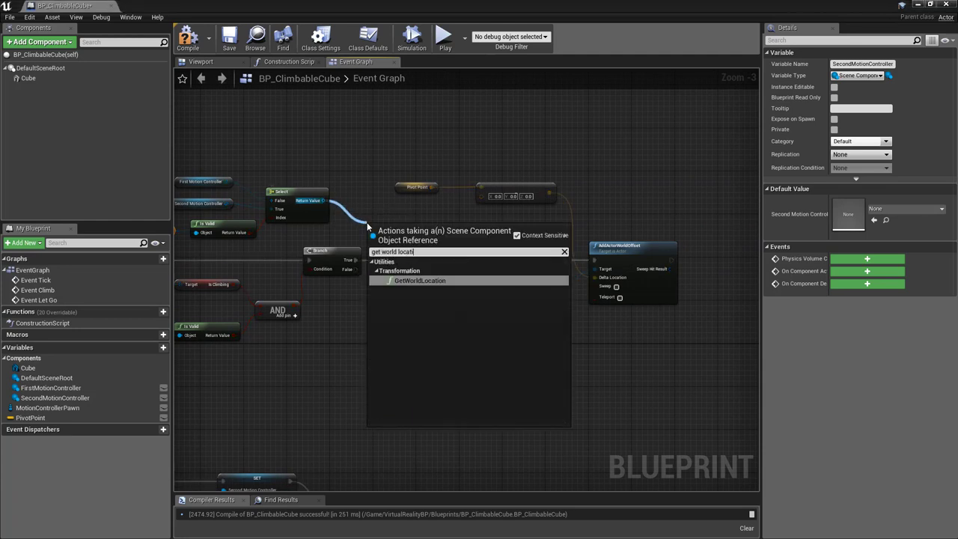
type("on")
key("Return")
mouse_move(404, 227)
left_mouse_down()
mouse_move(409, 212)
mouse_move(474, 208)
mouse_move(484, 199)
left_mouse_up()
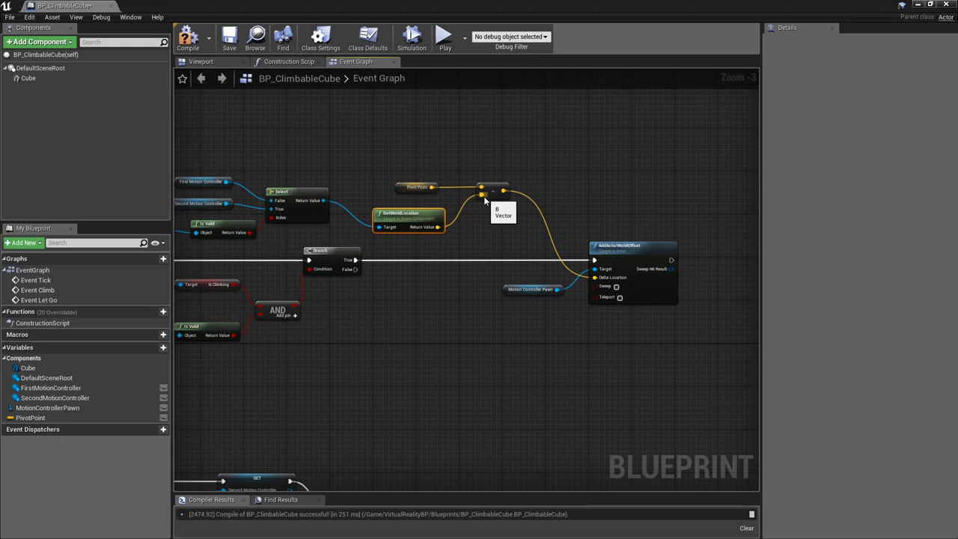
Route the Select output wire through two reroute points toward AddActorWorldOffset
left_click_drag(323, 200, 380, 155)
type("tag")
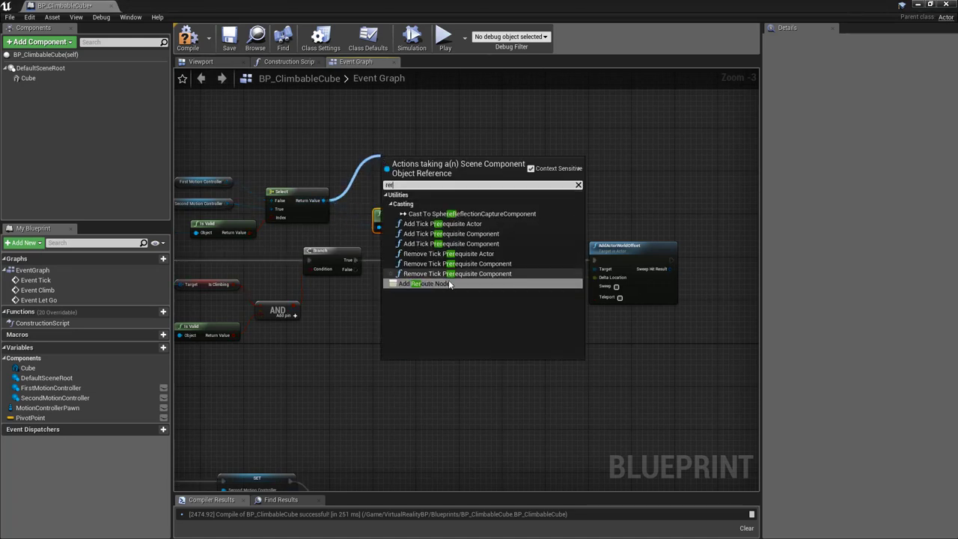
left_click(448, 280)
mouse_move(388, 159)
left_mouse_down()
mouse_move(603, 168)
mouse_move(666, 158)
left_mouse_up()
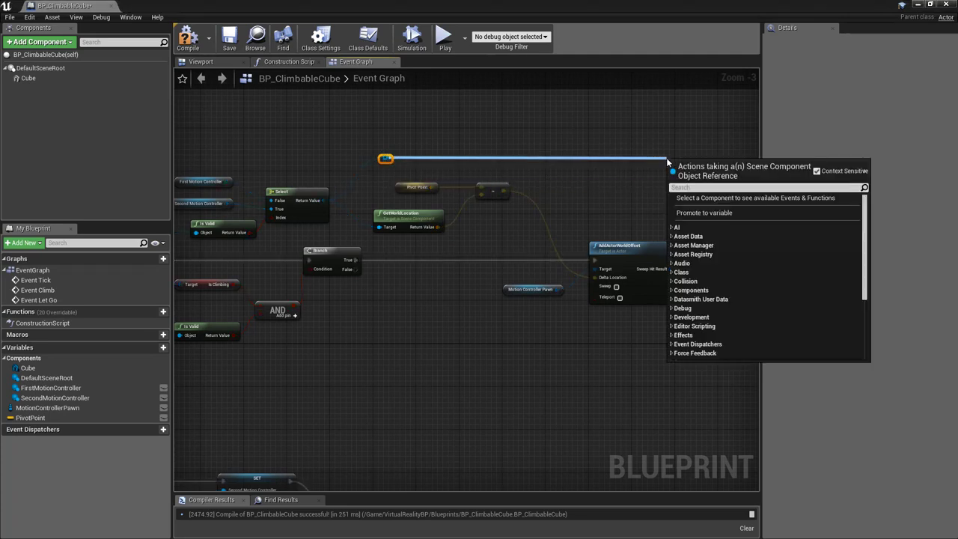
type("rer")
left_click(715, 286)
right_click_drag(712, 214, 502, 207)
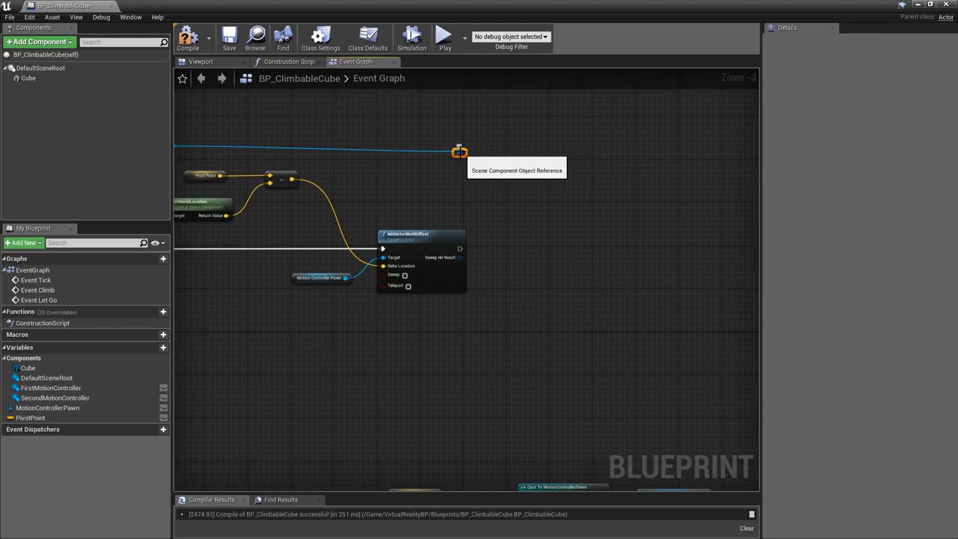
Add SetWorldLocation after AddActorWorldOffset, with PivotPoint as New Location
left_click_drag(459, 152, 546, 231)
type("set w")
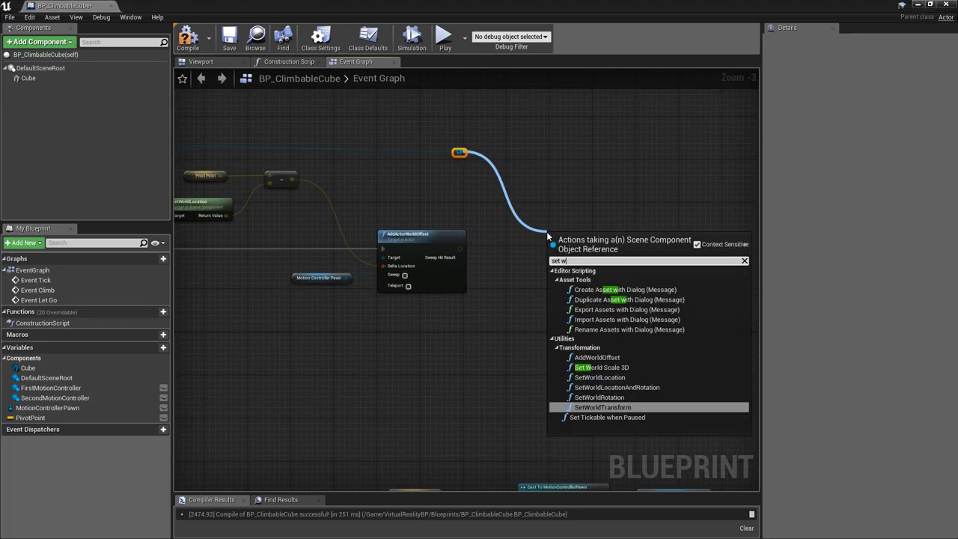
type("orld lcoatio")
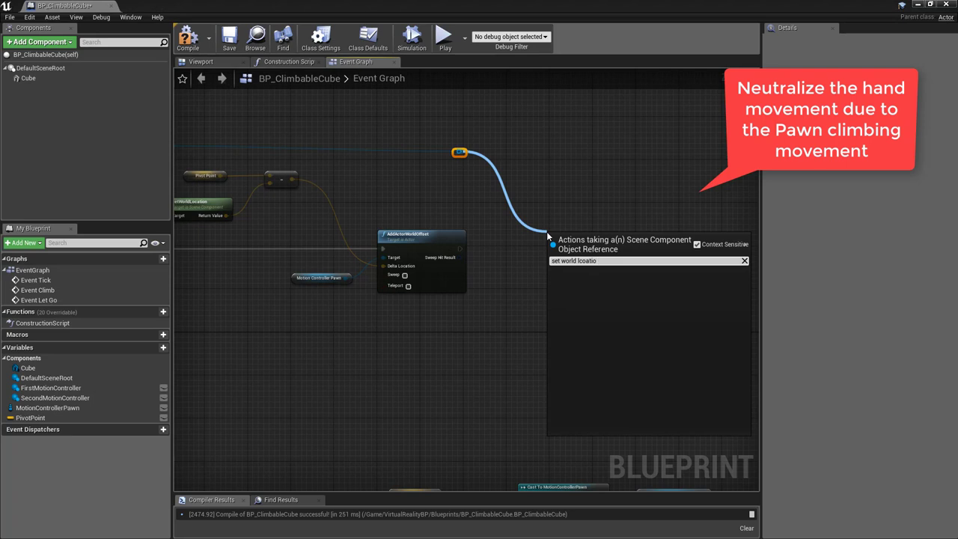
key("BackSpace")
key("BackSpace")
key("BackSpace")
key("BackSpace")
key("BackSpace")
key("BackSpace")
type("ocat")
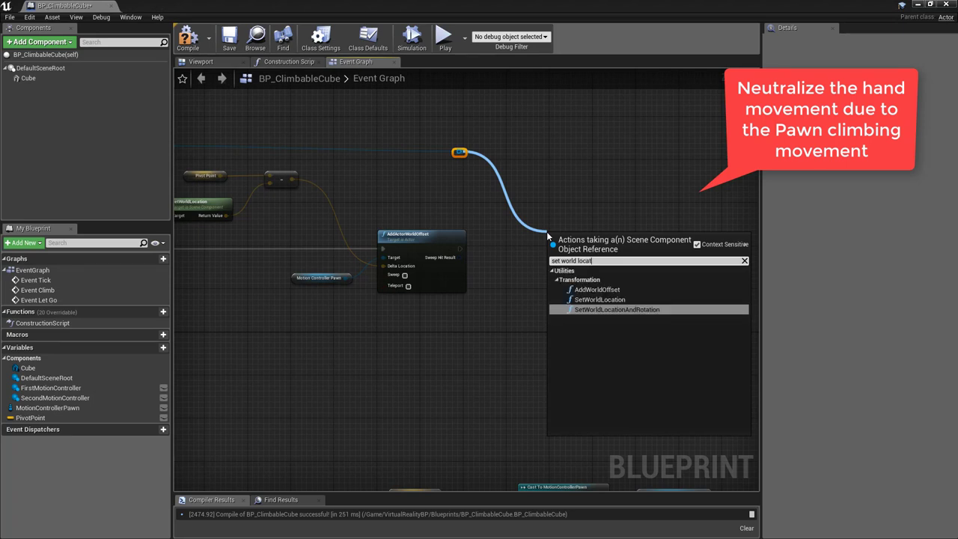
type("ion")
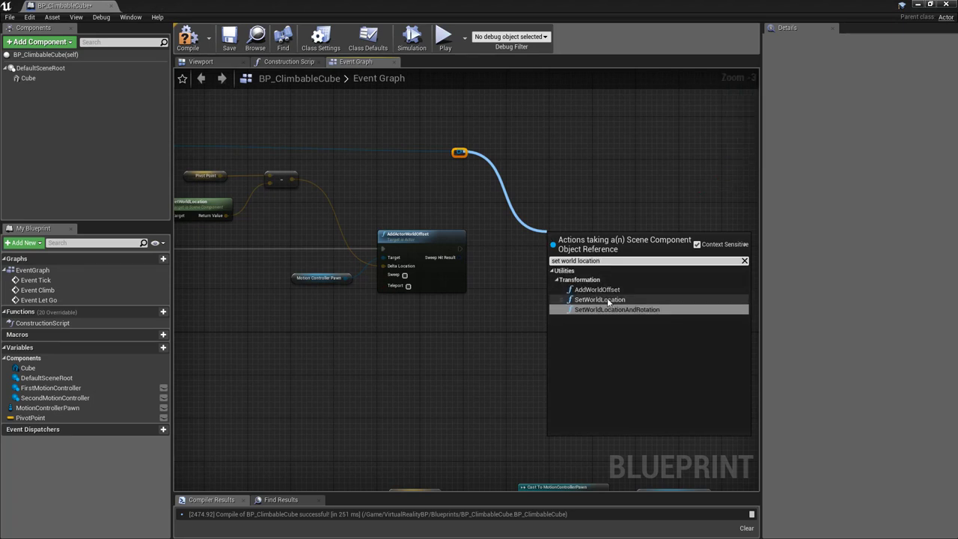
left_click(600, 300)
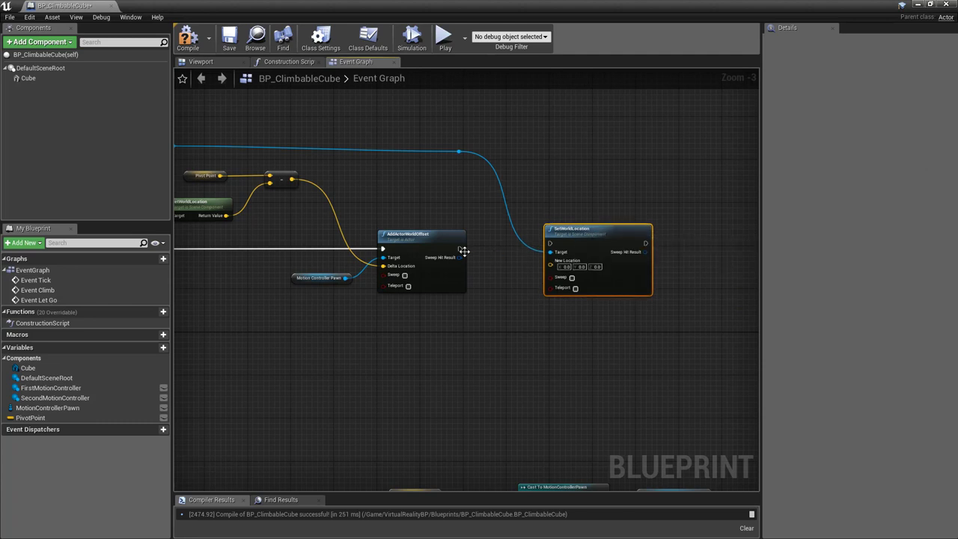
left_click_drag(460, 248, 572, 241)
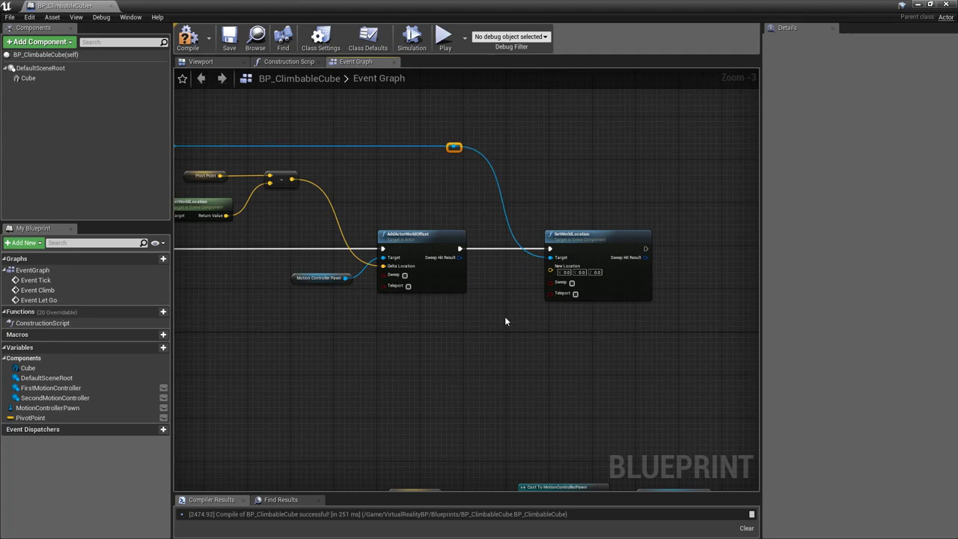
right_click_drag(505, 321, 555, 264)
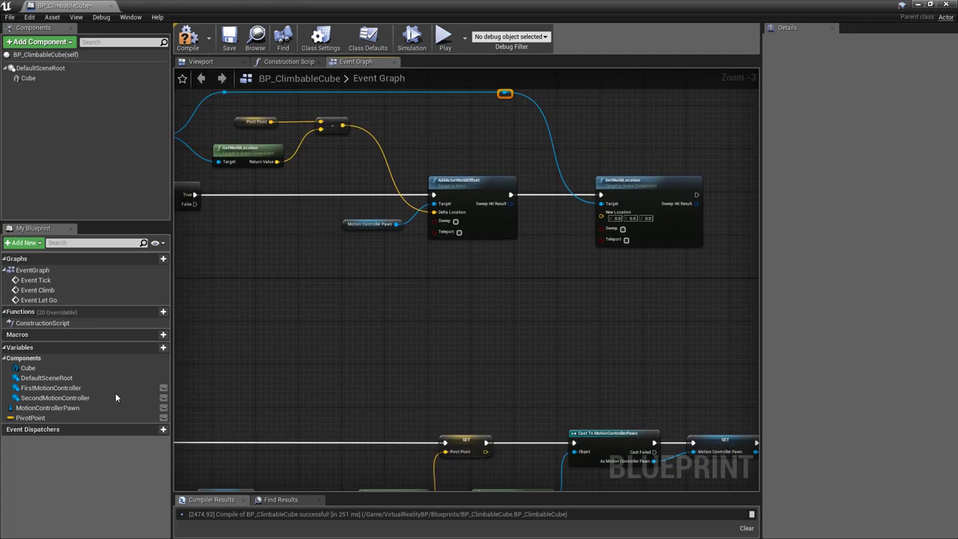
mouse_move(33, 417)
left_mouse_down()
mouse_move(561, 245)
mouse_move(546, 220)
left_mouse_up()
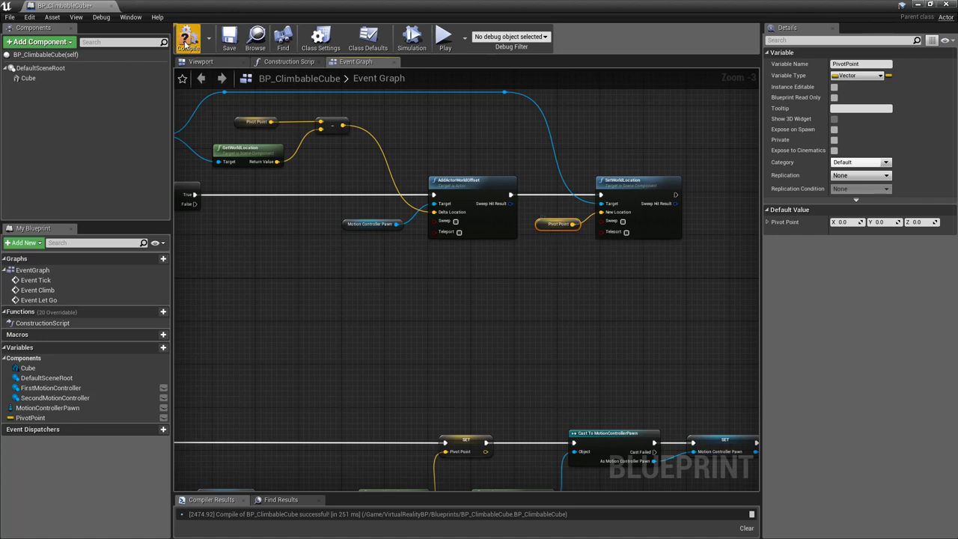
Compile and save, then nudge the third (Let Go) event row slightly up
left_click(231, 39)
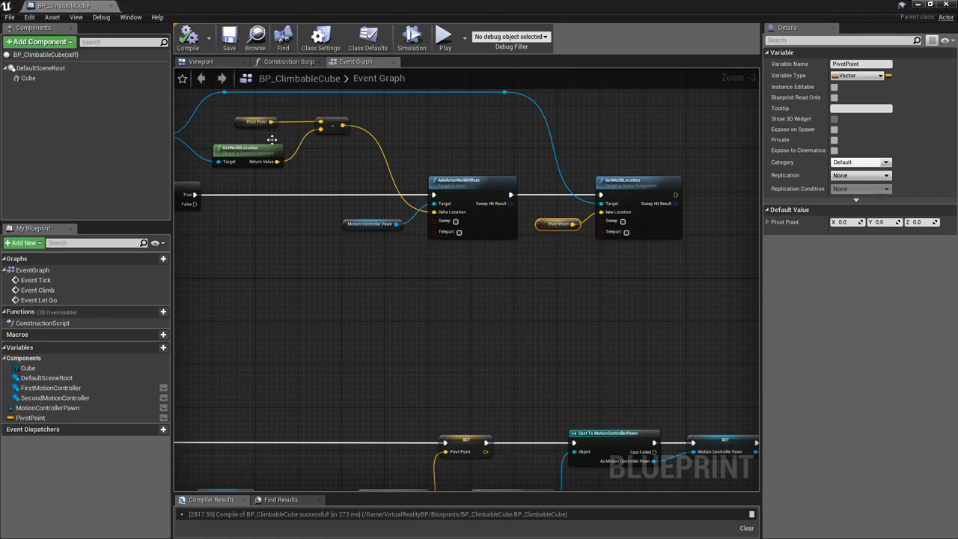
scroll(282, 265, "down", 2)
mouse_move(282, 265)
right_mouse_down()
mouse_move(589, 266)
mouse_move(564, 259)
mouse_move(539, 209)
right_mouse_up()
scroll(565, 259, "down", 1)
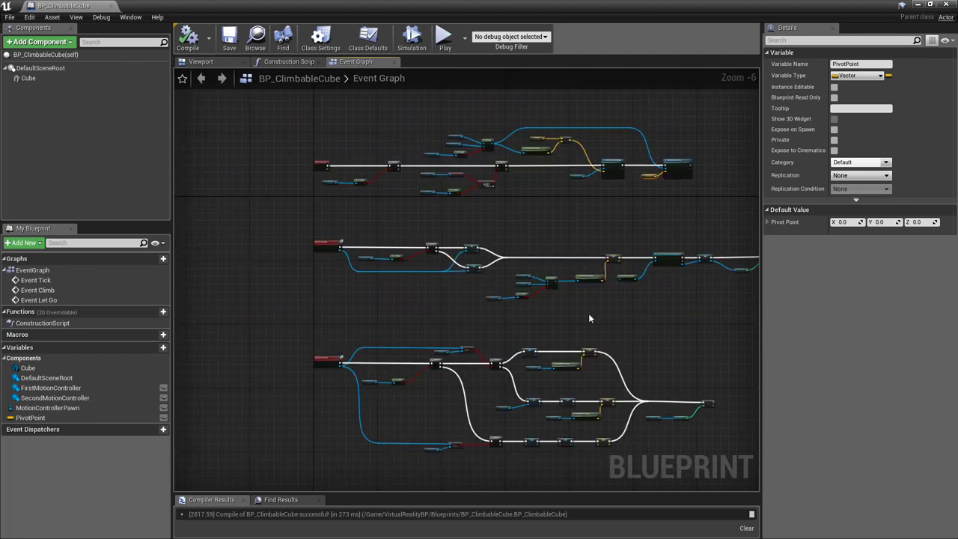
right_click_drag(589, 312, 520, 284)
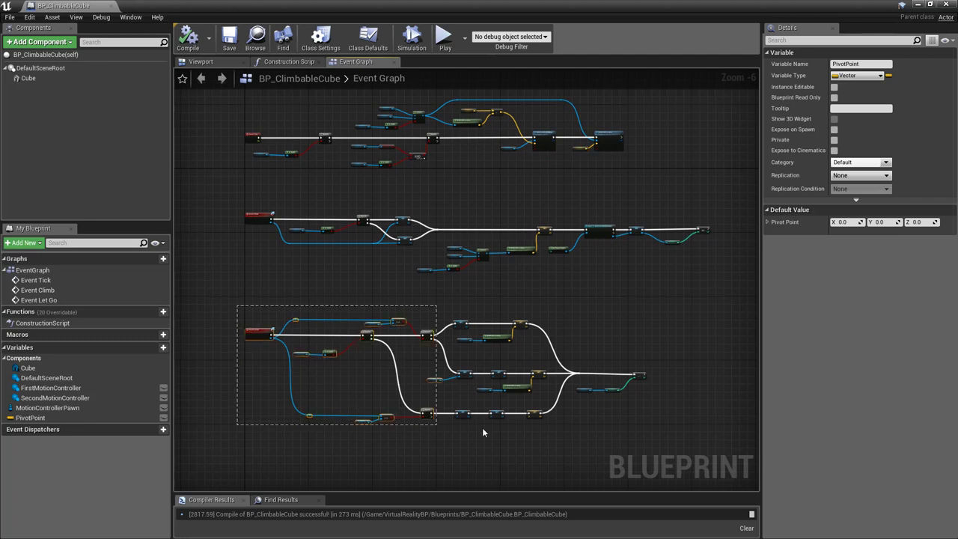
left_click_drag(652, 431, 651, 429)
mouse_move(262, 333)
left_mouse_down()
mouse_move(262, 320)
mouse_move(262, 332)
left_mouse_up()
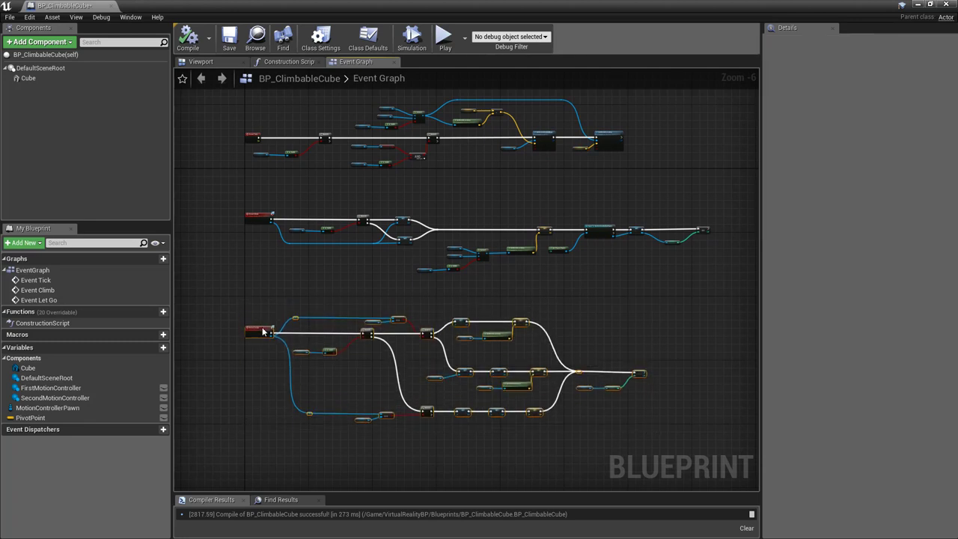
Recompile and save BP_ClimbableCube, then close the Blueprint editor
left_click(187, 39)
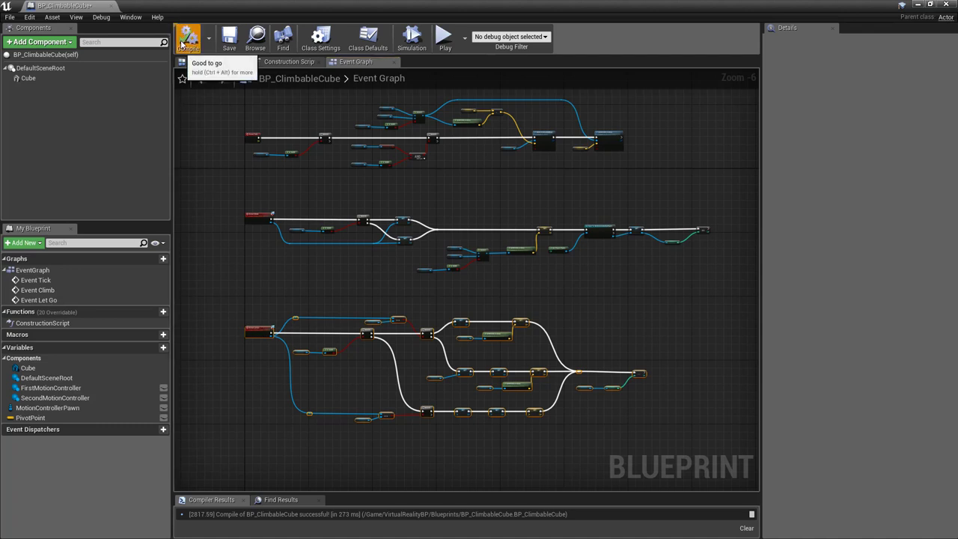
left_click(230, 39)
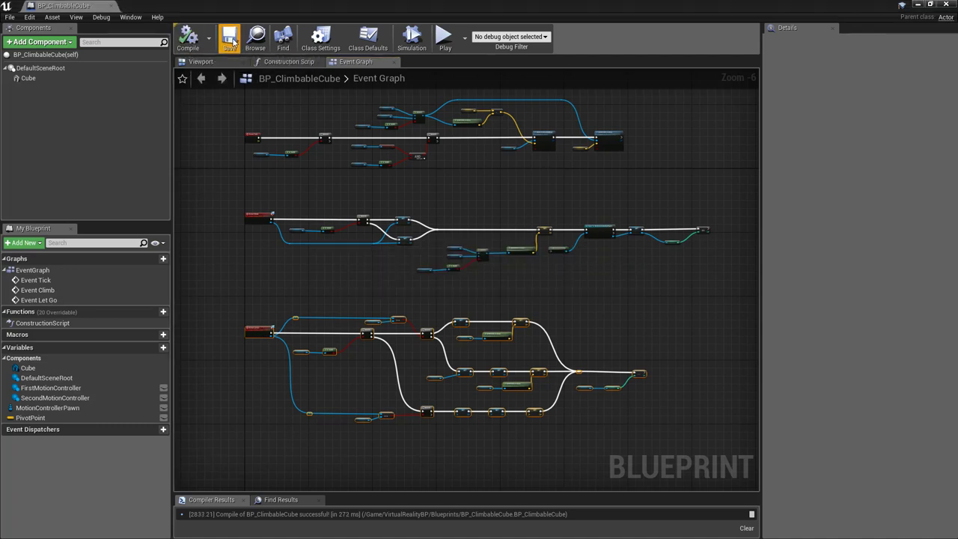
left_click(951, 5)
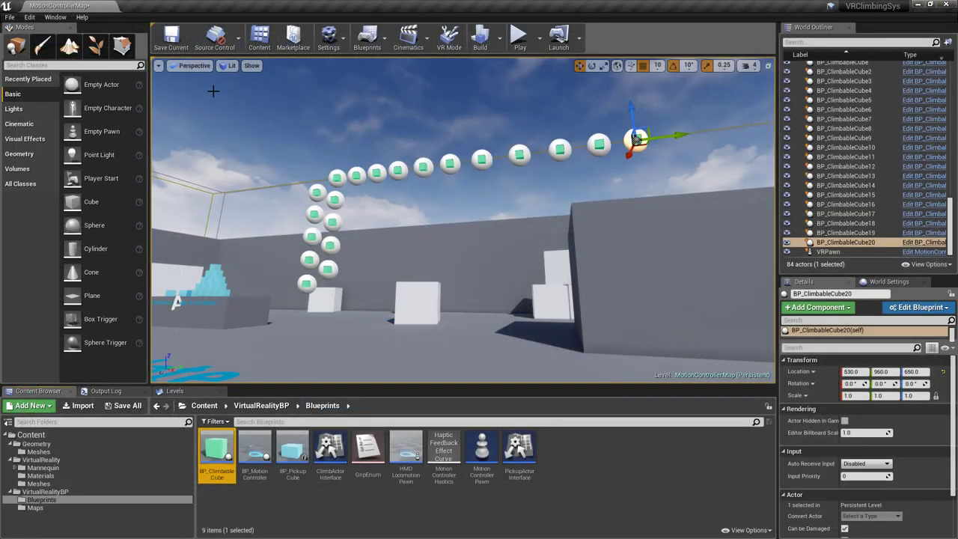
Save MotionControllerMap and all assets, then play it in a maximized VR Preview
left_click(171, 38)
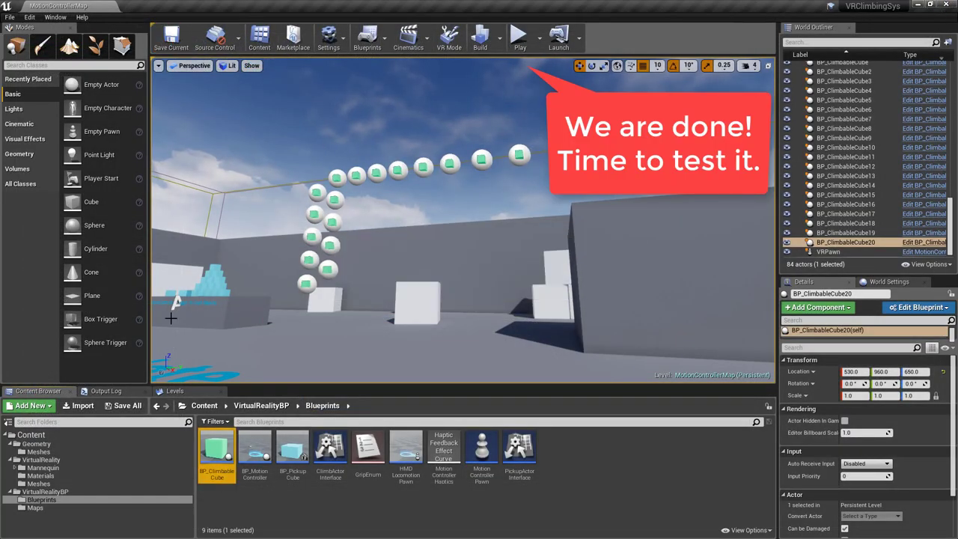
left_click(129, 407)
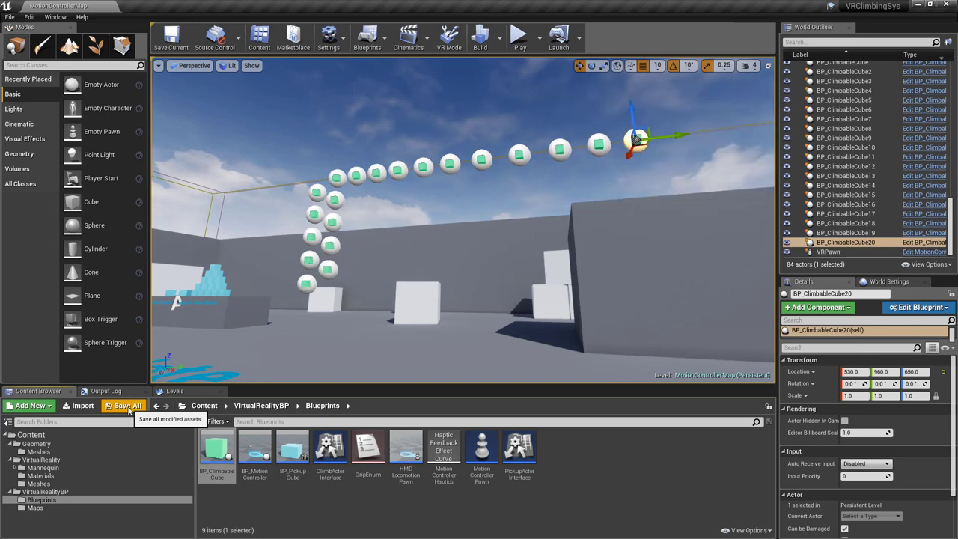
left_click(539, 48)
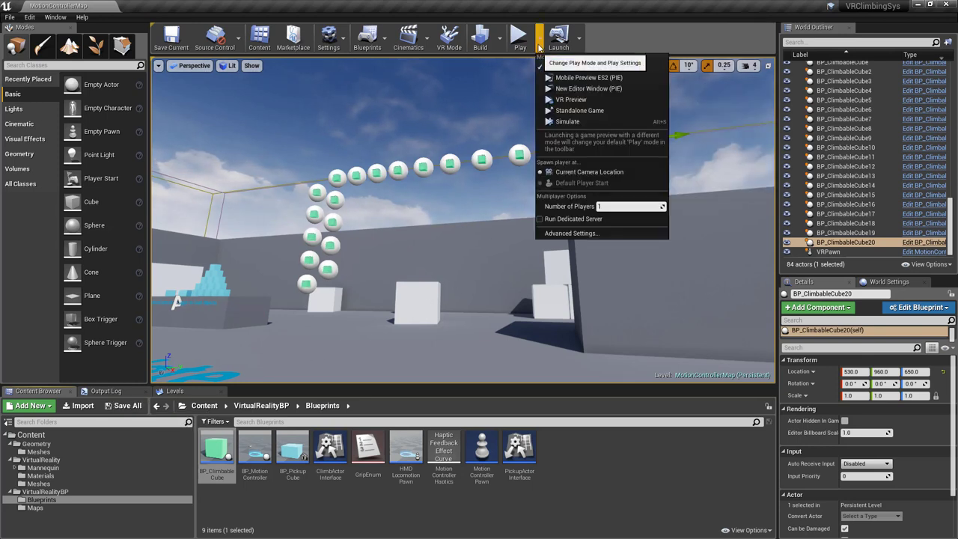
left_click(578, 110)
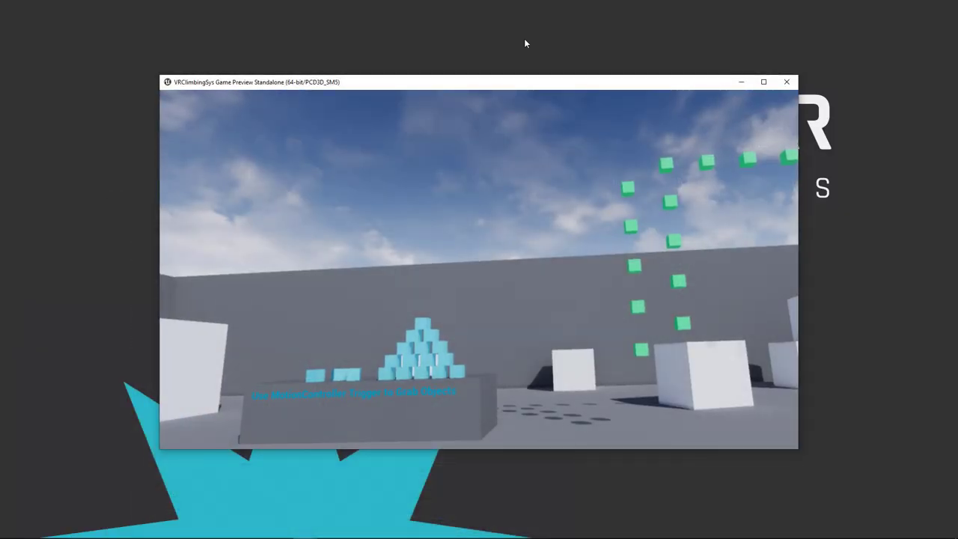
left_click(764, 81)
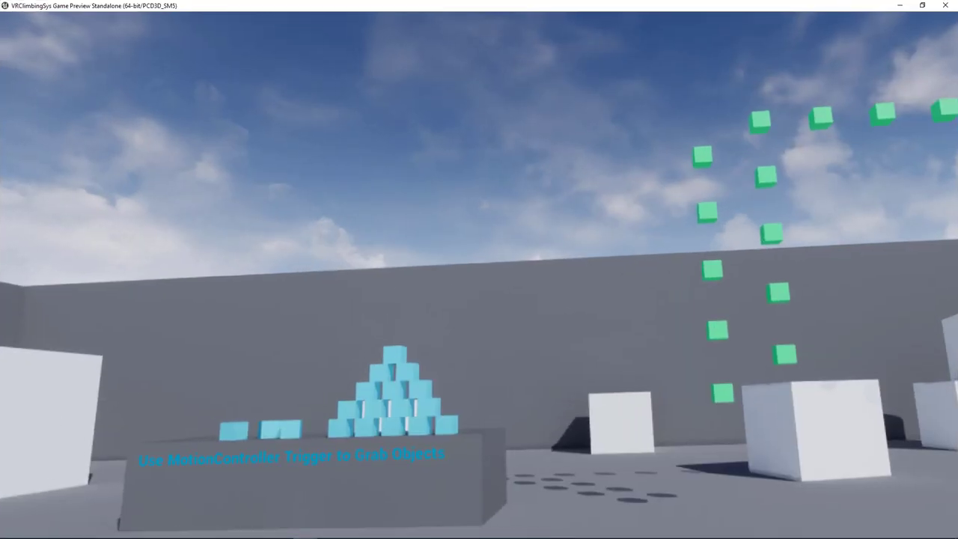